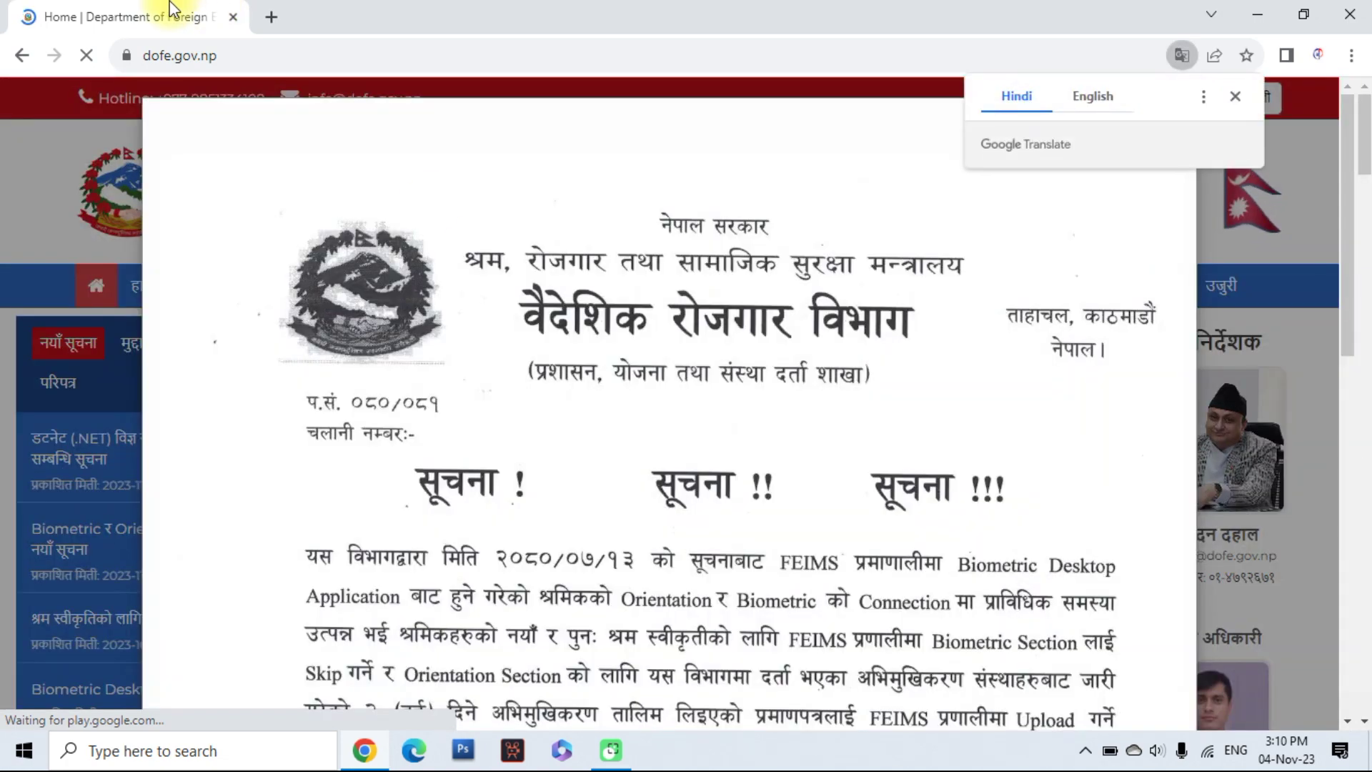
Dismiss the homepage notice and open the Online Labour Permit (FEIMS) card in a new tab
{"action": "left_click", "coordinate": [1158, 128]}
{"action": "scroll", "coordinate": [888, 306], "scroll_direction": "down", "scroll_amount": 8}
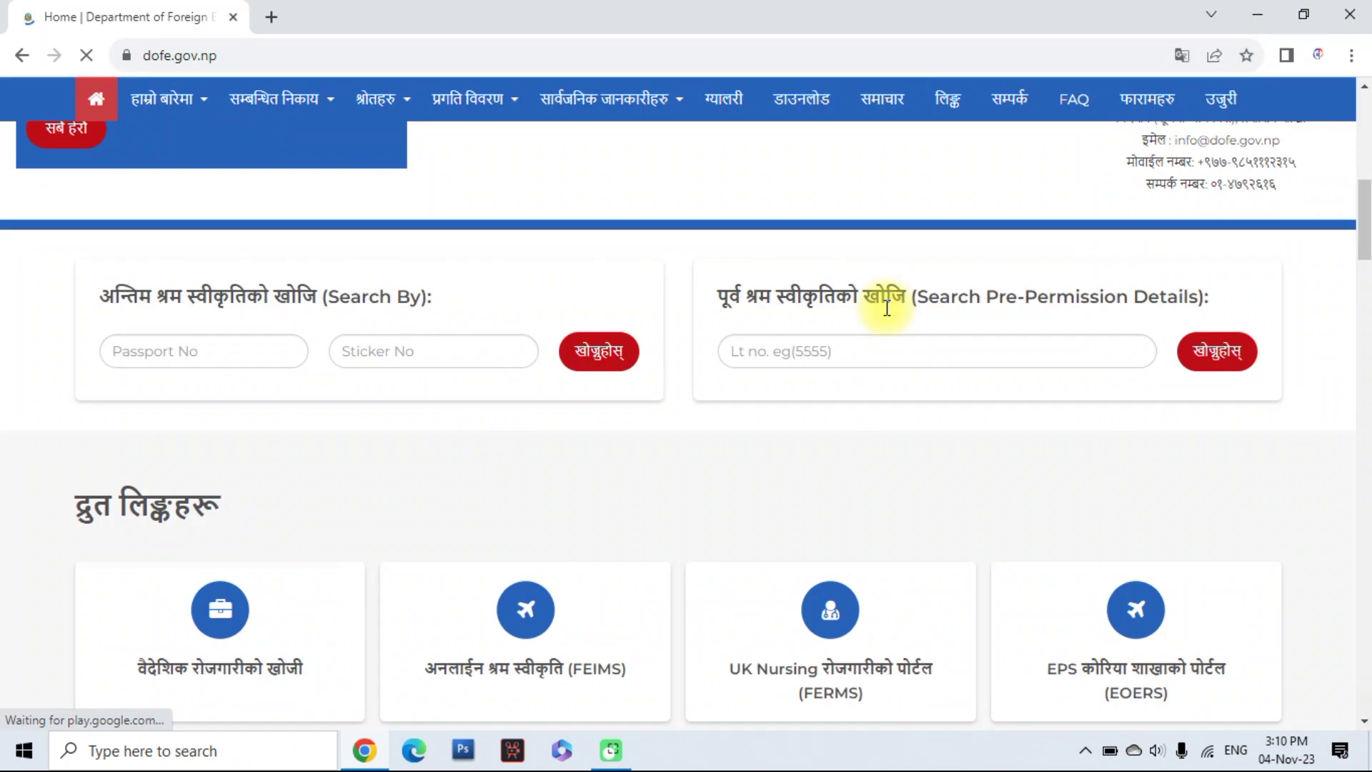
{"action": "left_click", "coordinate": [619, 535]}
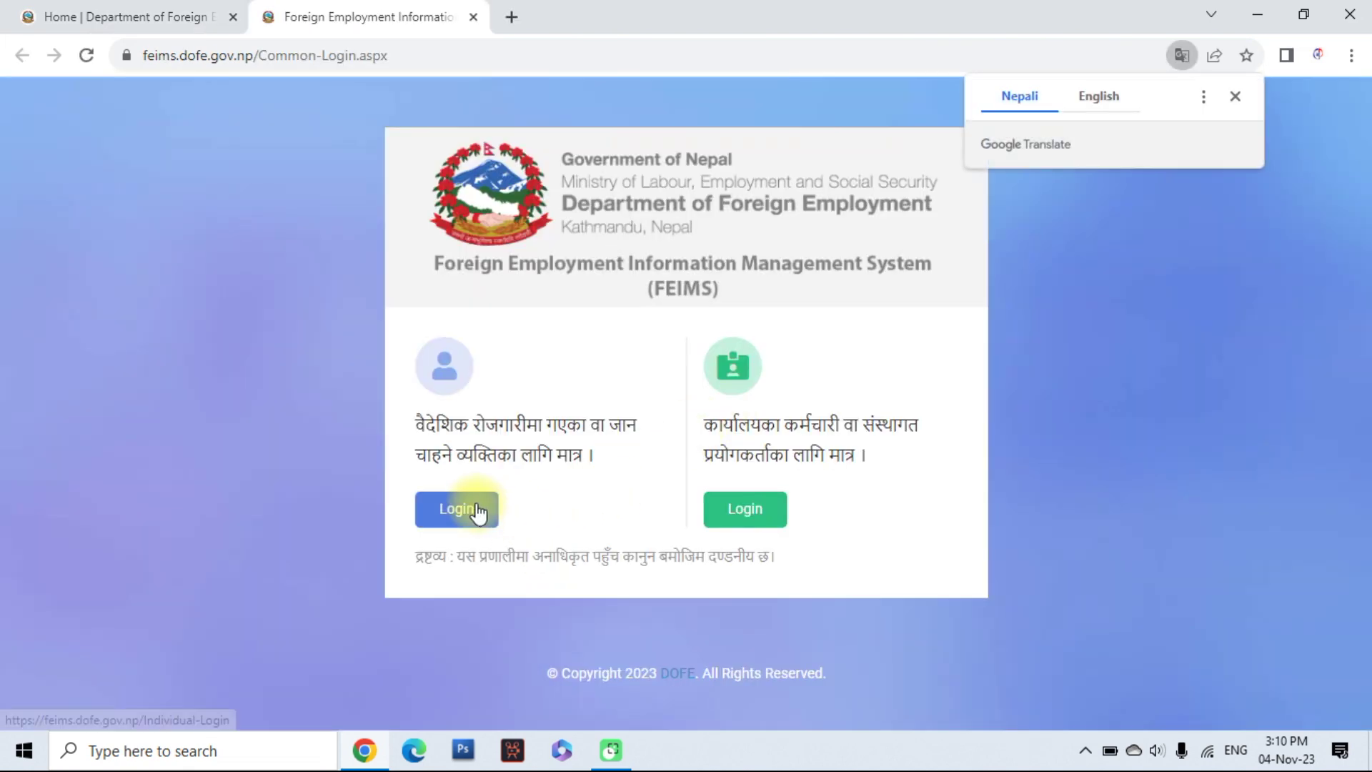
Choose the individual applicant login and enter the passport number
{"action": "left_click", "coordinate": [478, 512]}
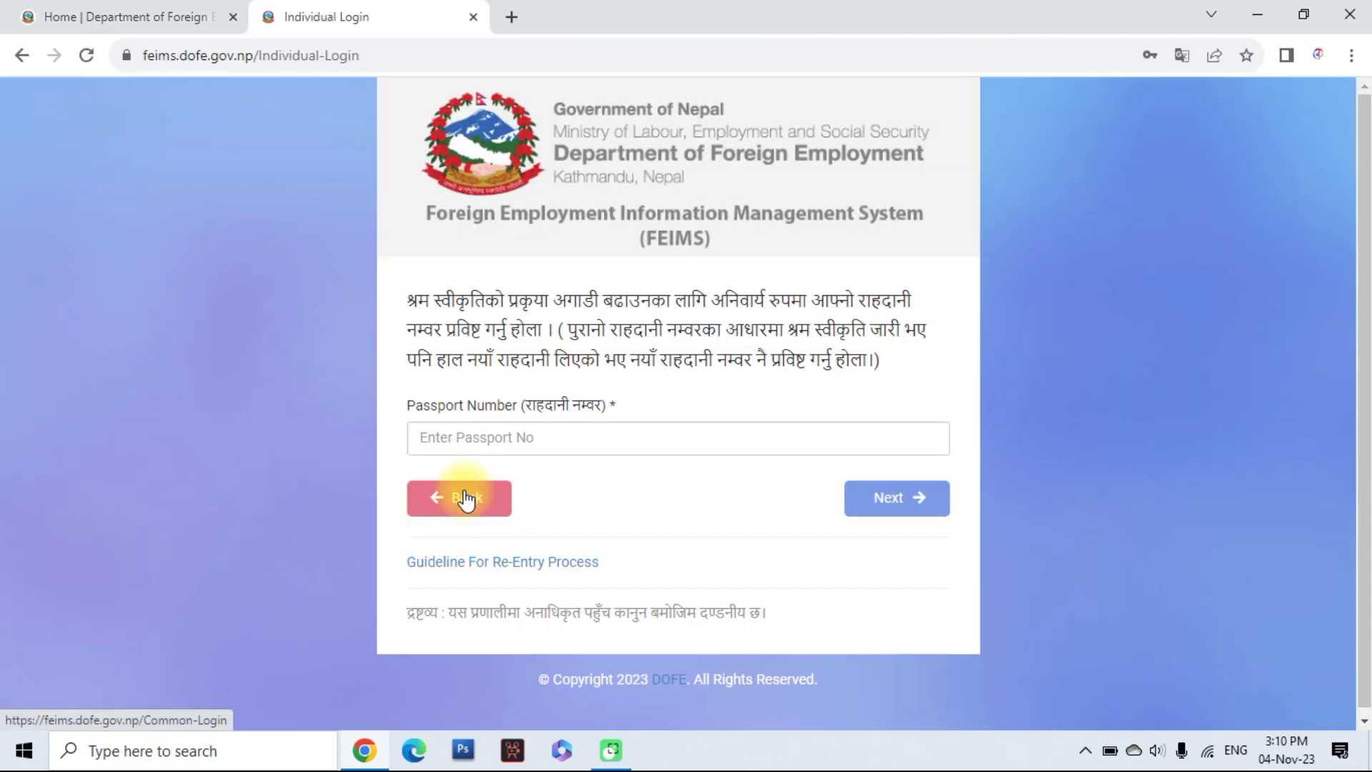
{"action": "left_click", "coordinate": [422, 437]}
{"action": "type", "text": "1"}
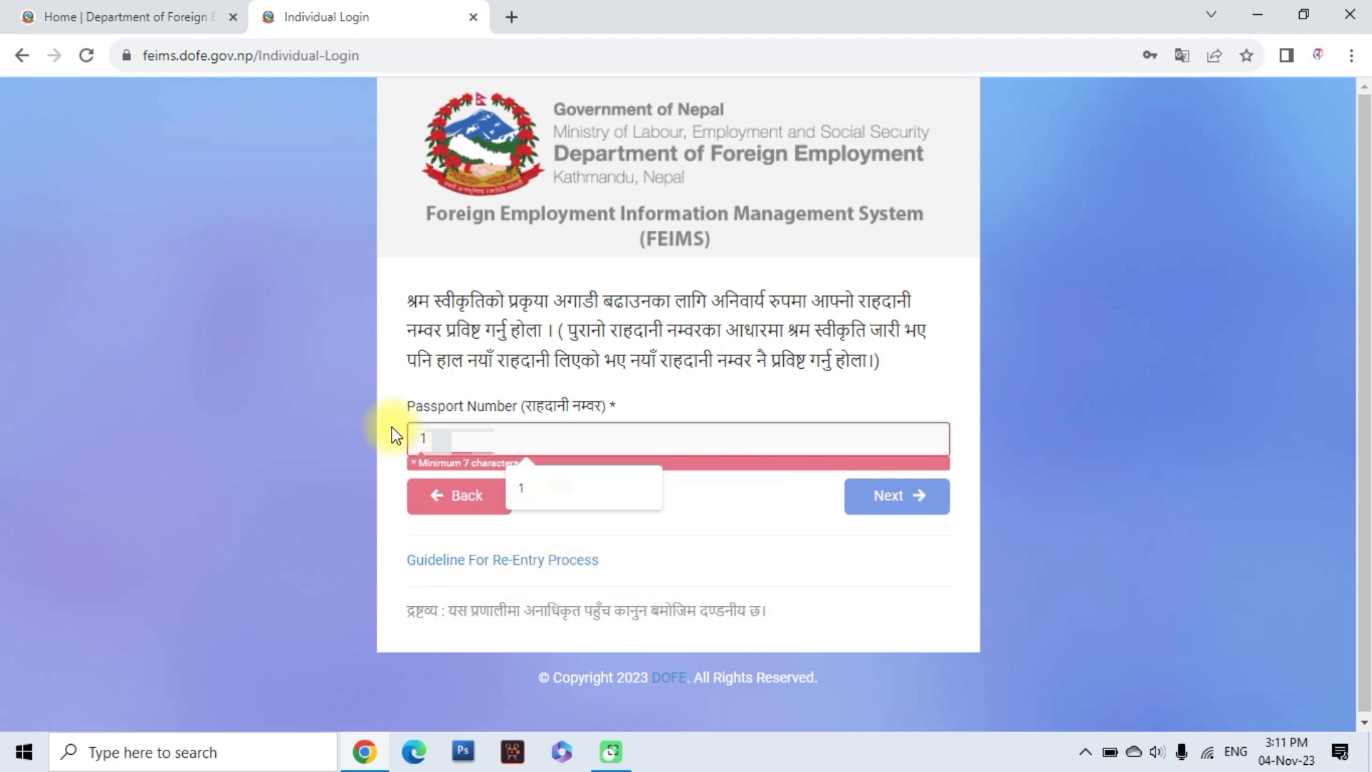
{"action": "type", "text": "0"}
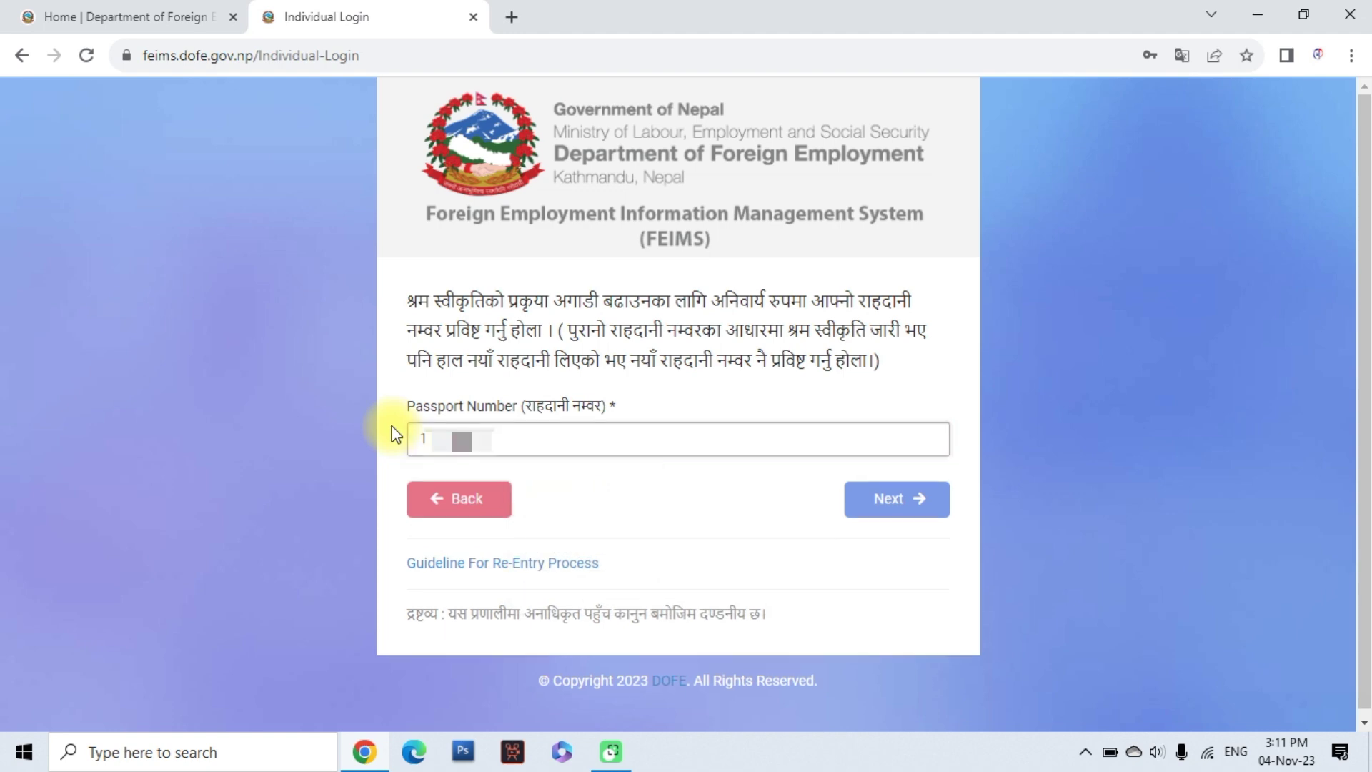
{"action": "left_click", "coordinate": [875, 509]}
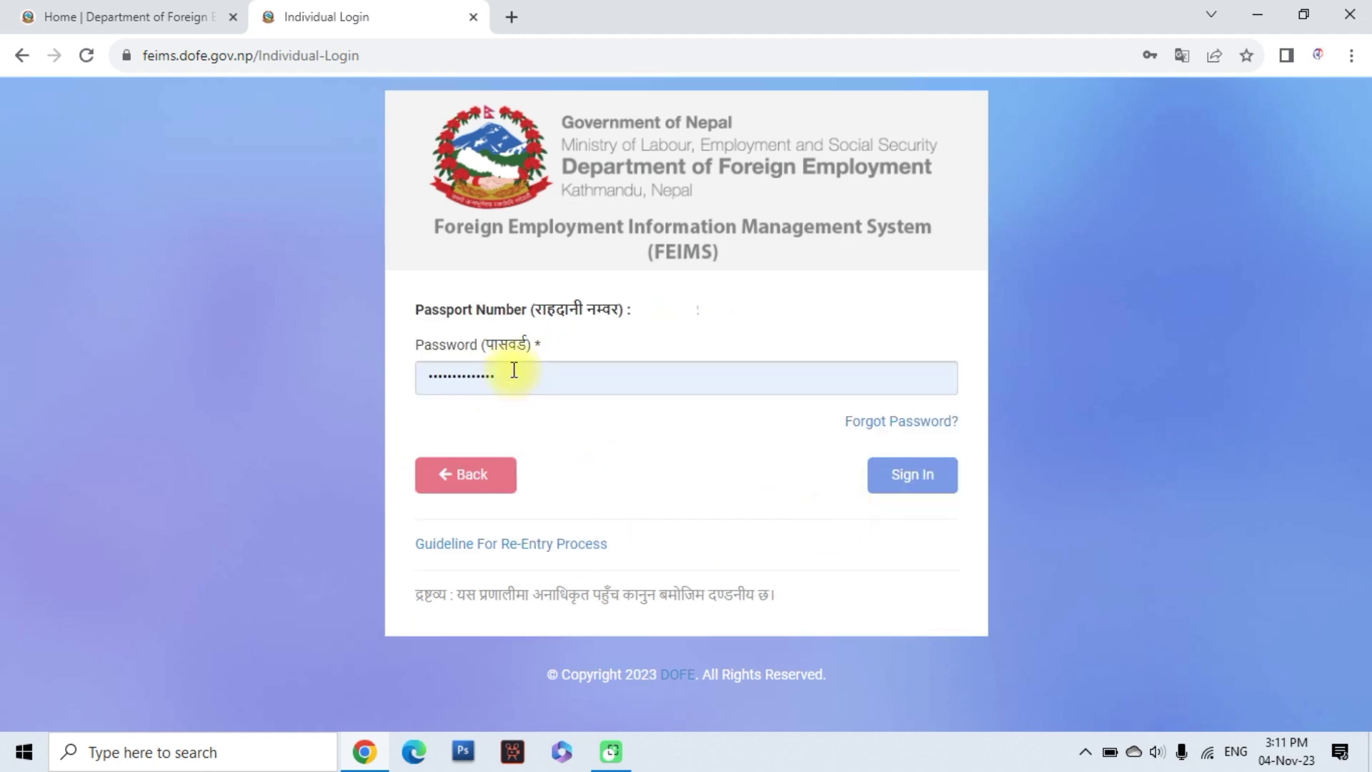
Replace the autofilled password with the account password and sign in
{"action": "double_click", "coordinate": [444, 374]}
{"action": "key", "text": "BackSpace"}
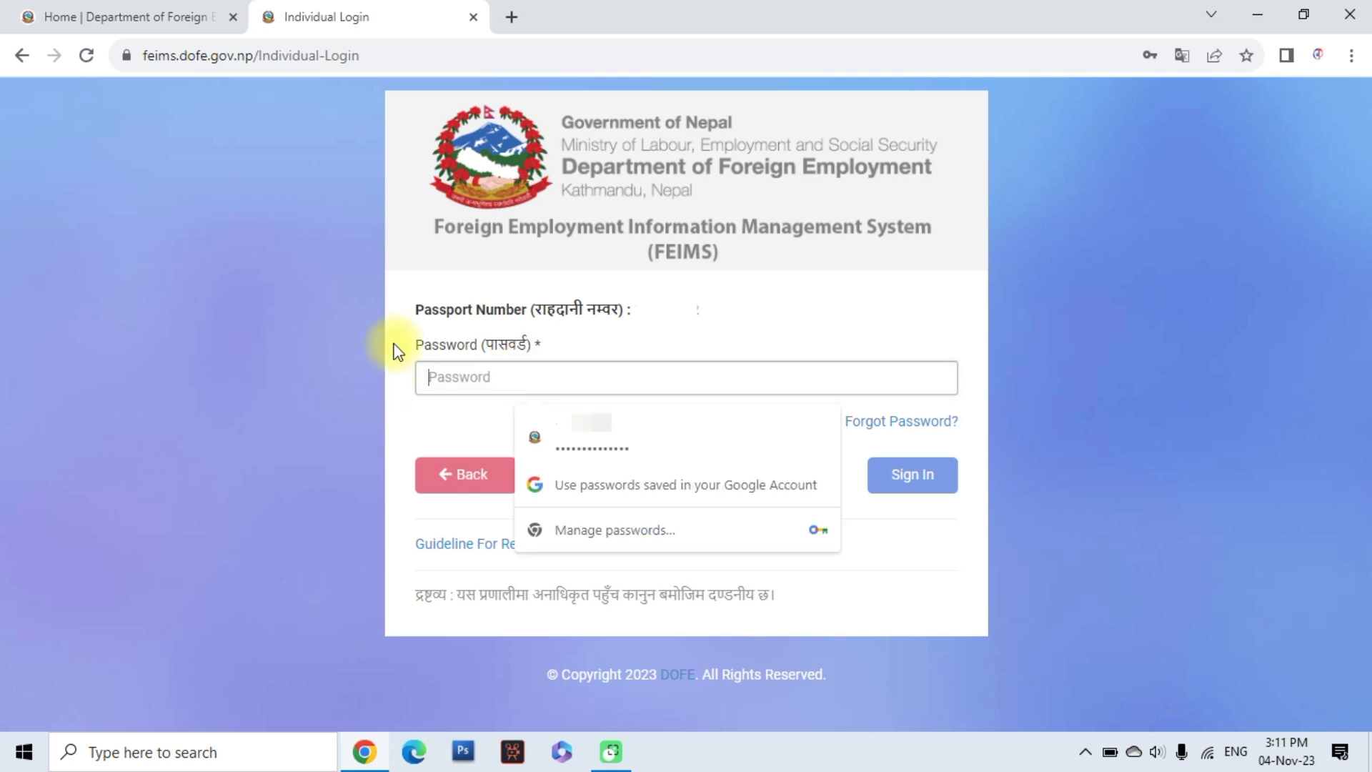
{"action": "left_click", "coordinate": [1262, 713]}
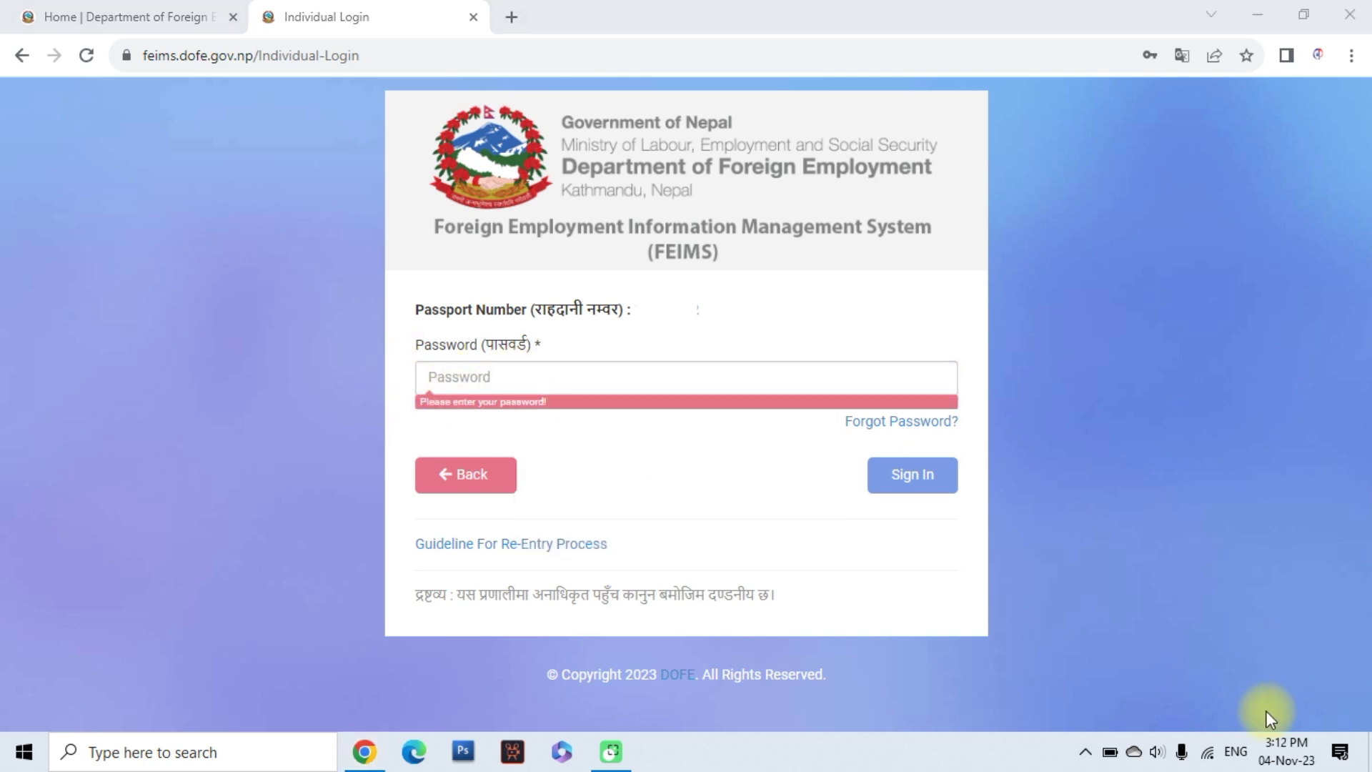
{"action": "left_click", "coordinate": [437, 373]}
{"action": "type", "text": "•••"}
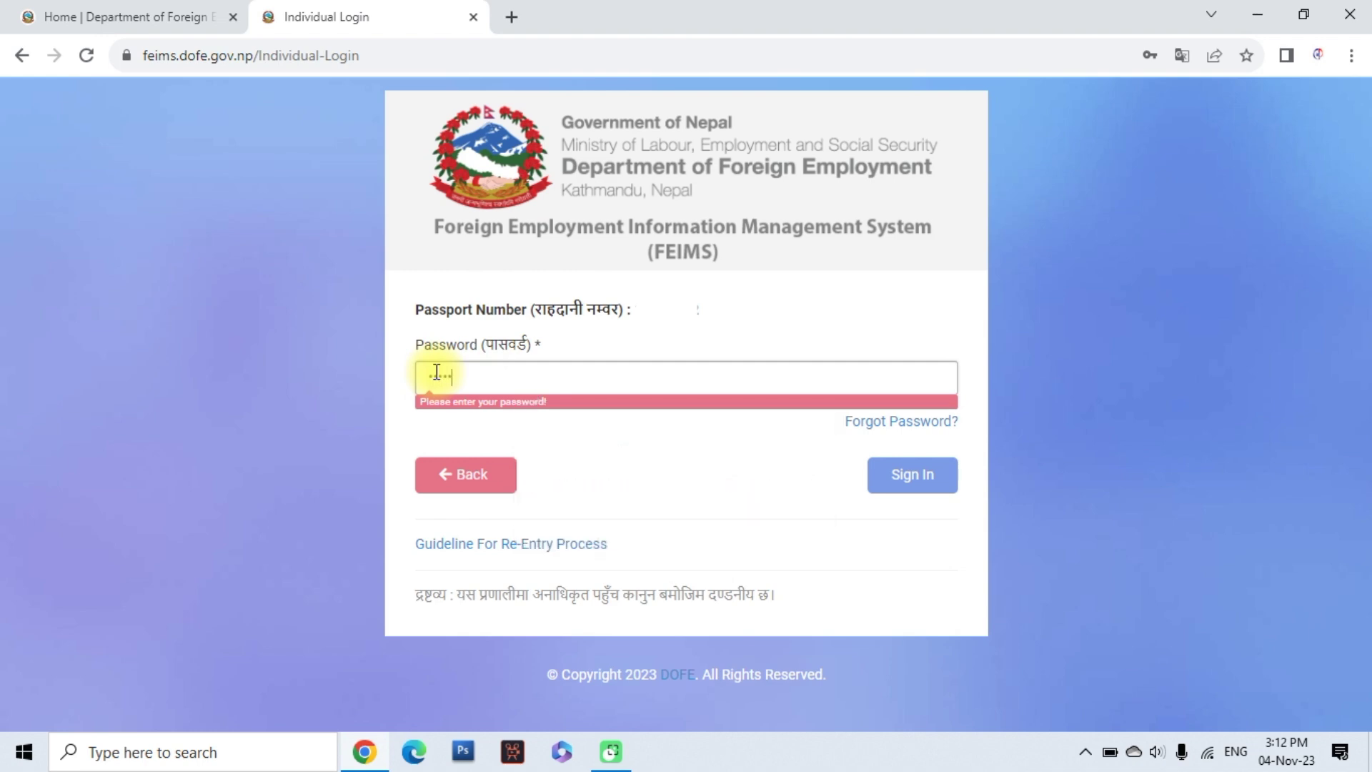
{"action": "key", "text": "Return"}
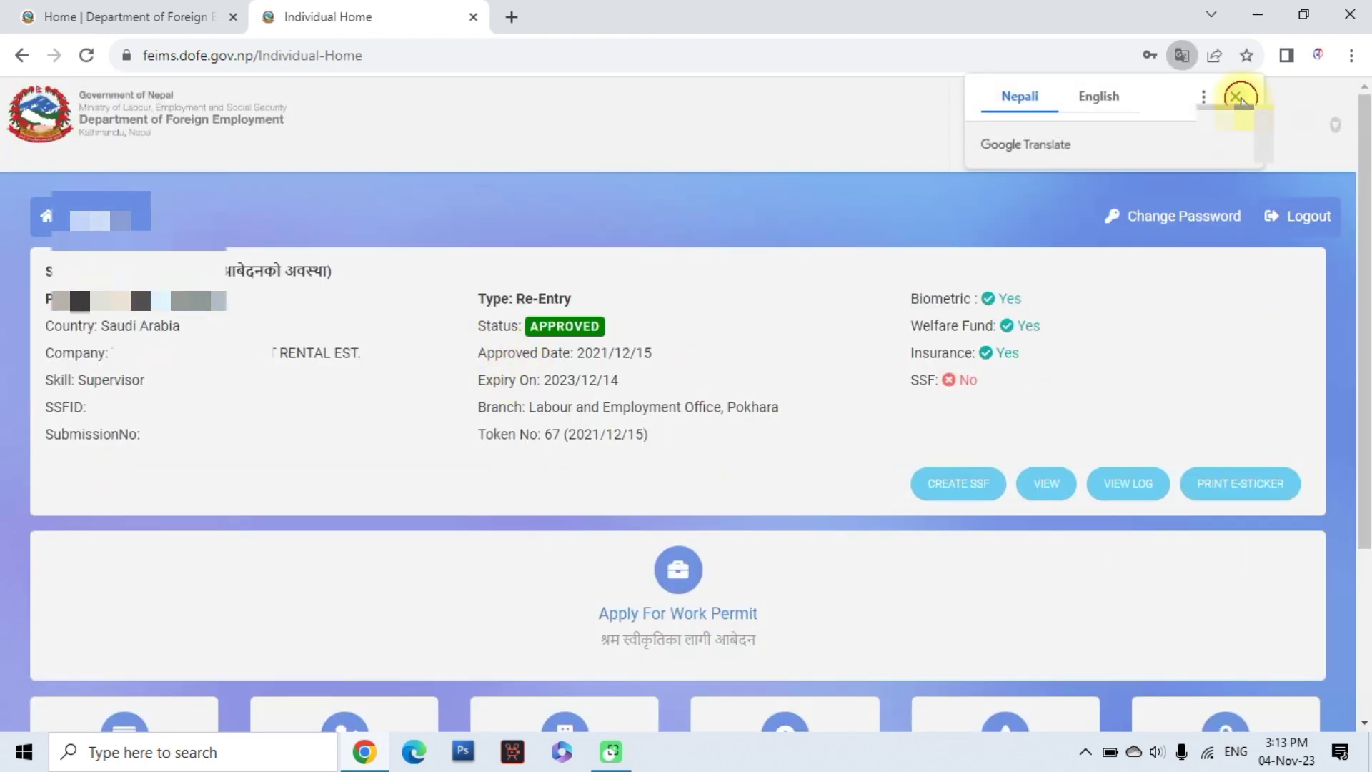
Dismiss the Google Translate offer and choose Apply For Work Permit
{"action": "left_click", "coordinate": [1235, 96]}
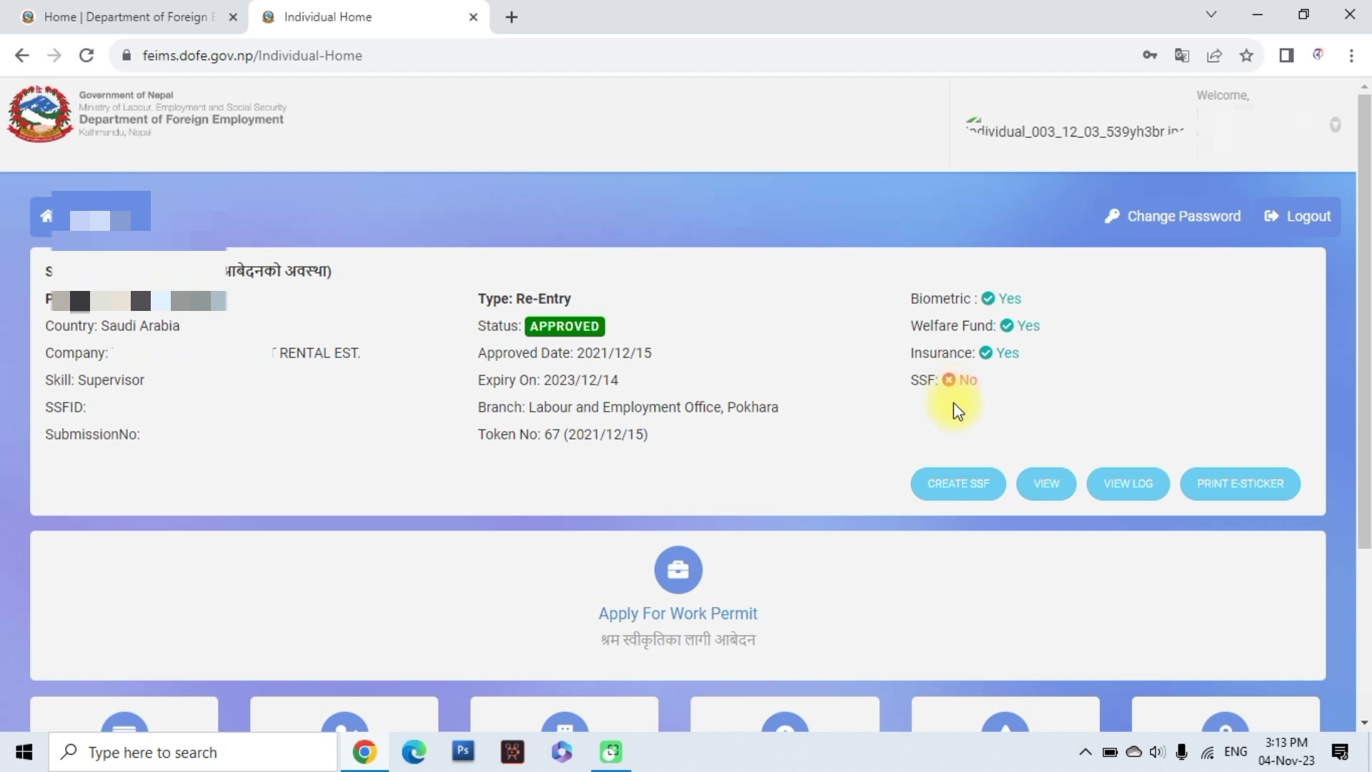
{"action": "scroll", "coordinate": [547, 529], "scroll_direction": "down", "scroll_amount": 3}
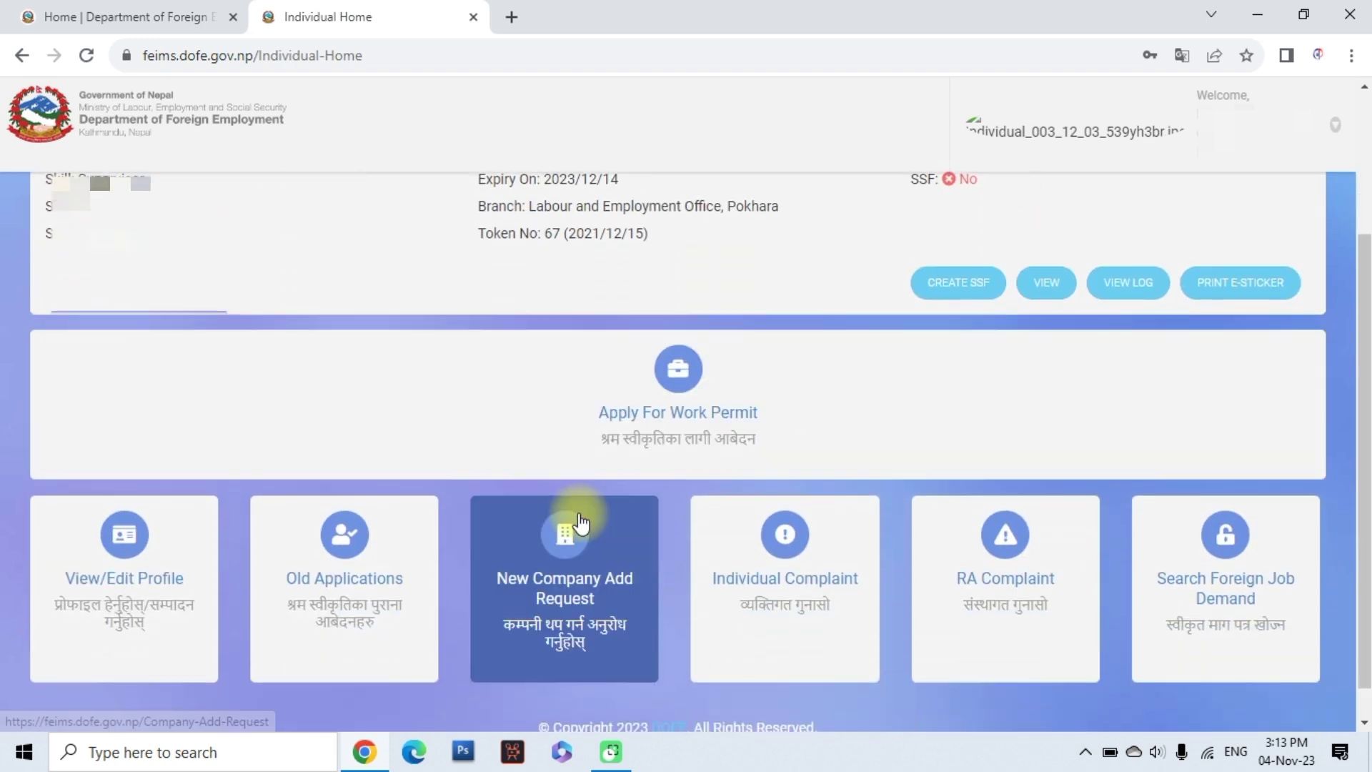
{"action": "left_click", "coordinate": [659, 418]}
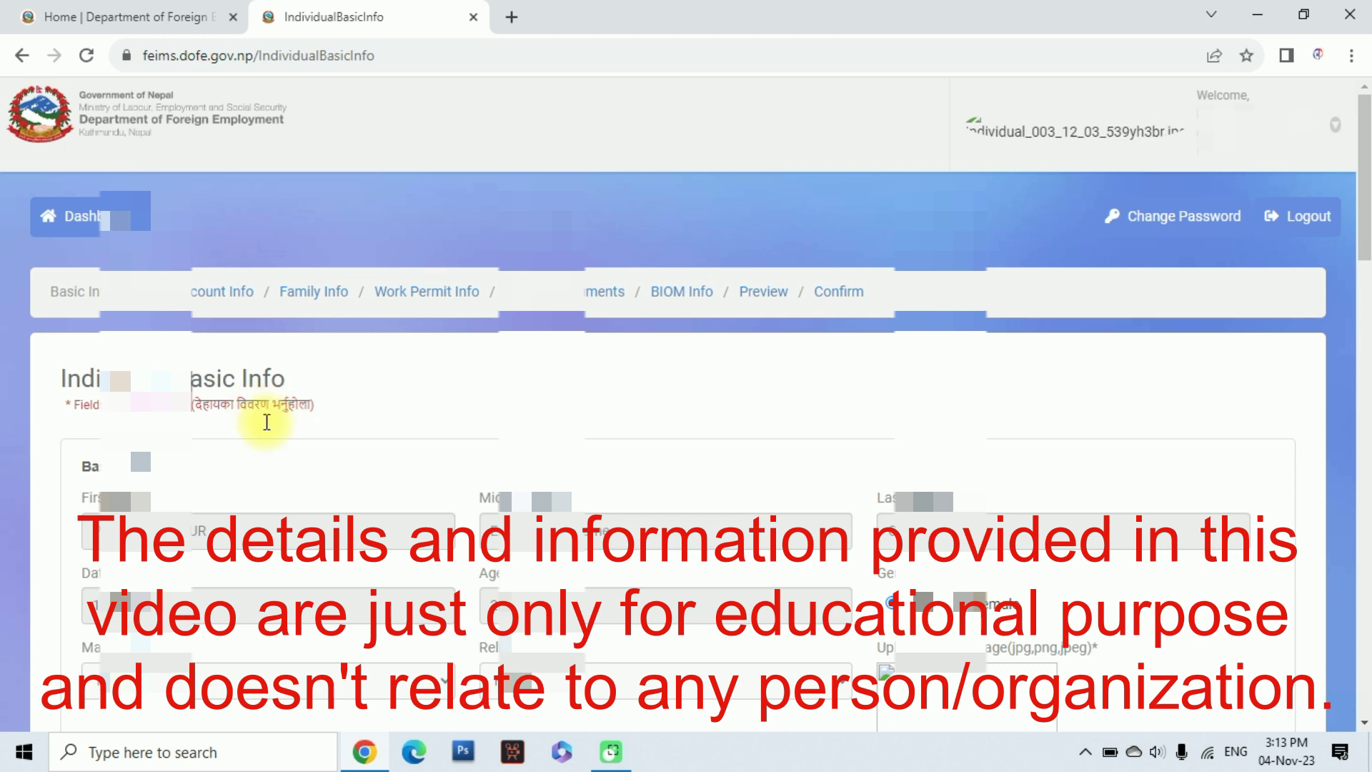
Set the permanent address to the third province and pick its district
{"action": "scroll", "coordinate": [232, 472], "scroll_direction": "down", "scroll_amount": 1}
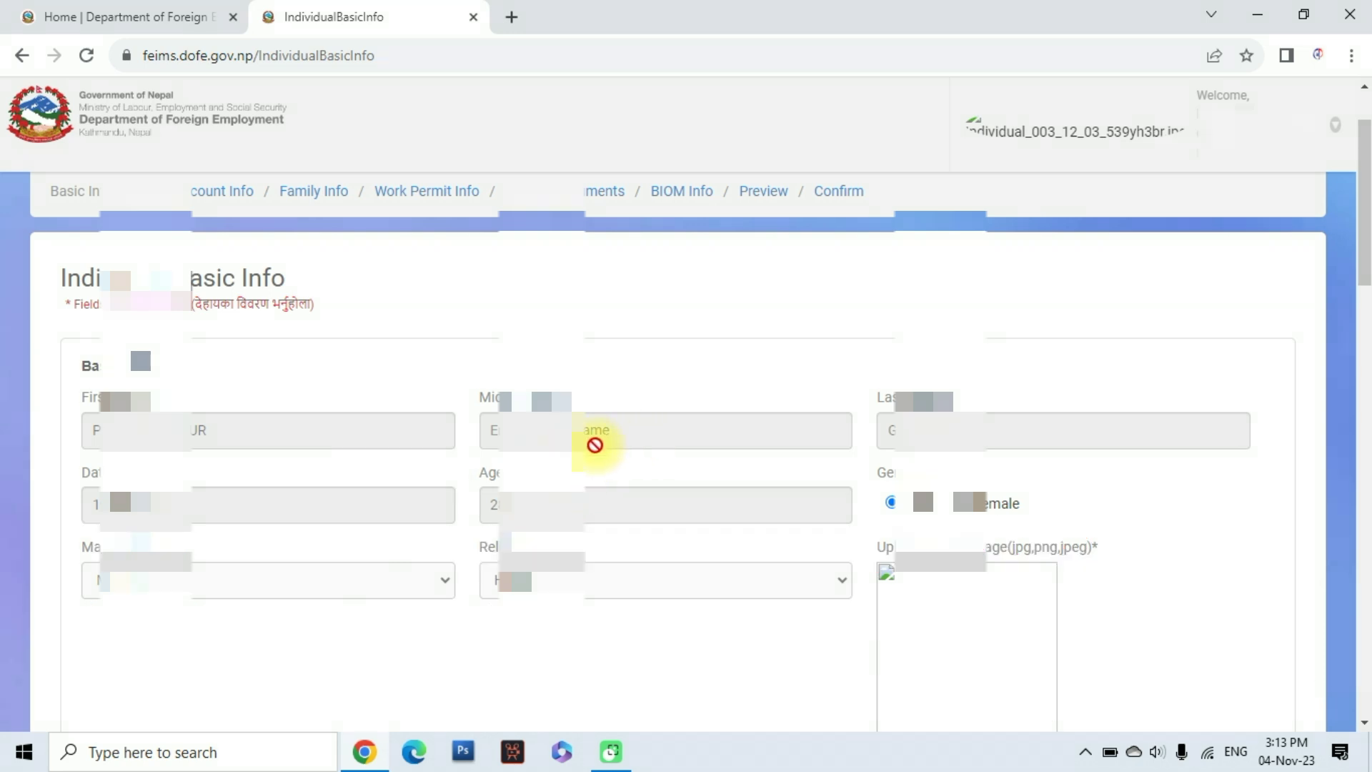
{"action": "scroll", "coordinate": [491, 514], "scroll_direction": "down", "scroll_amount": 1}
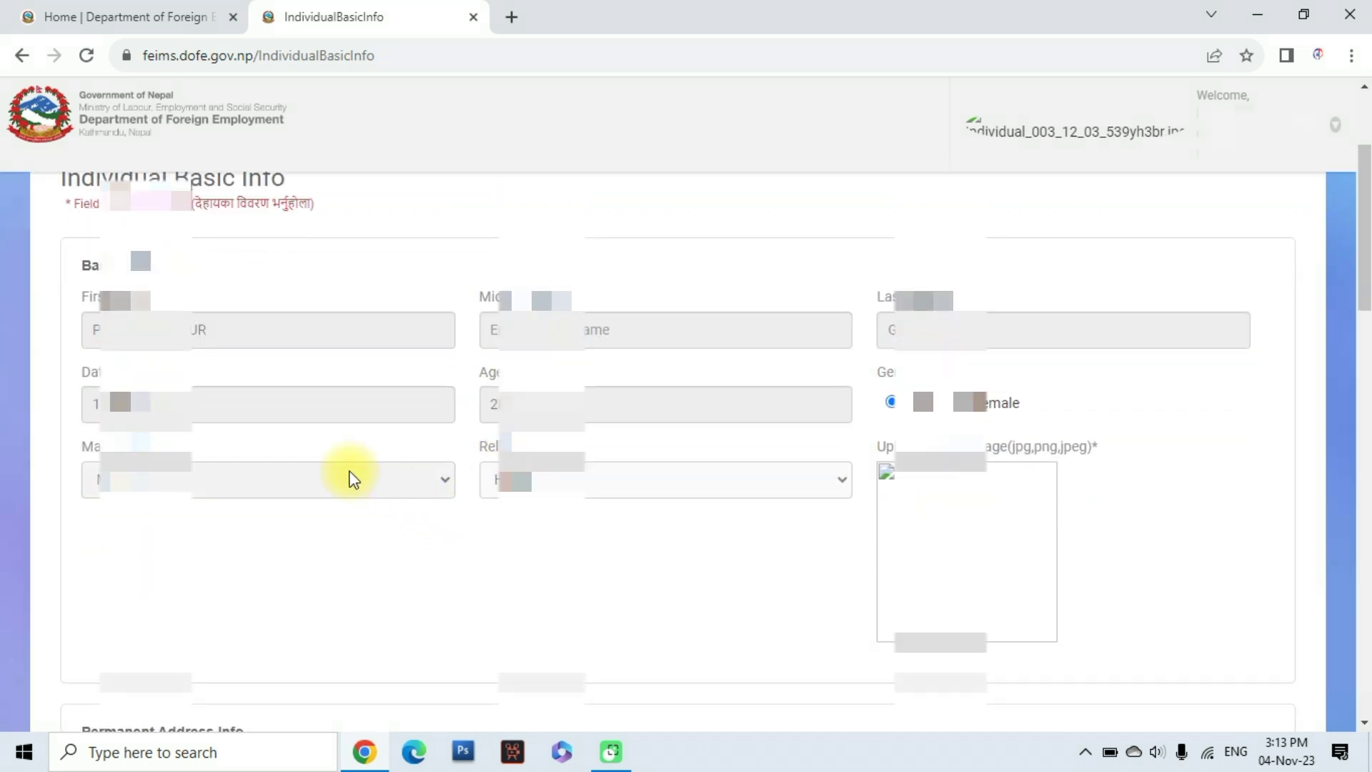
{"action": "scroll", "coordinate": [712, 537], "scroll_direction": "down", "scroll_amount": 1}
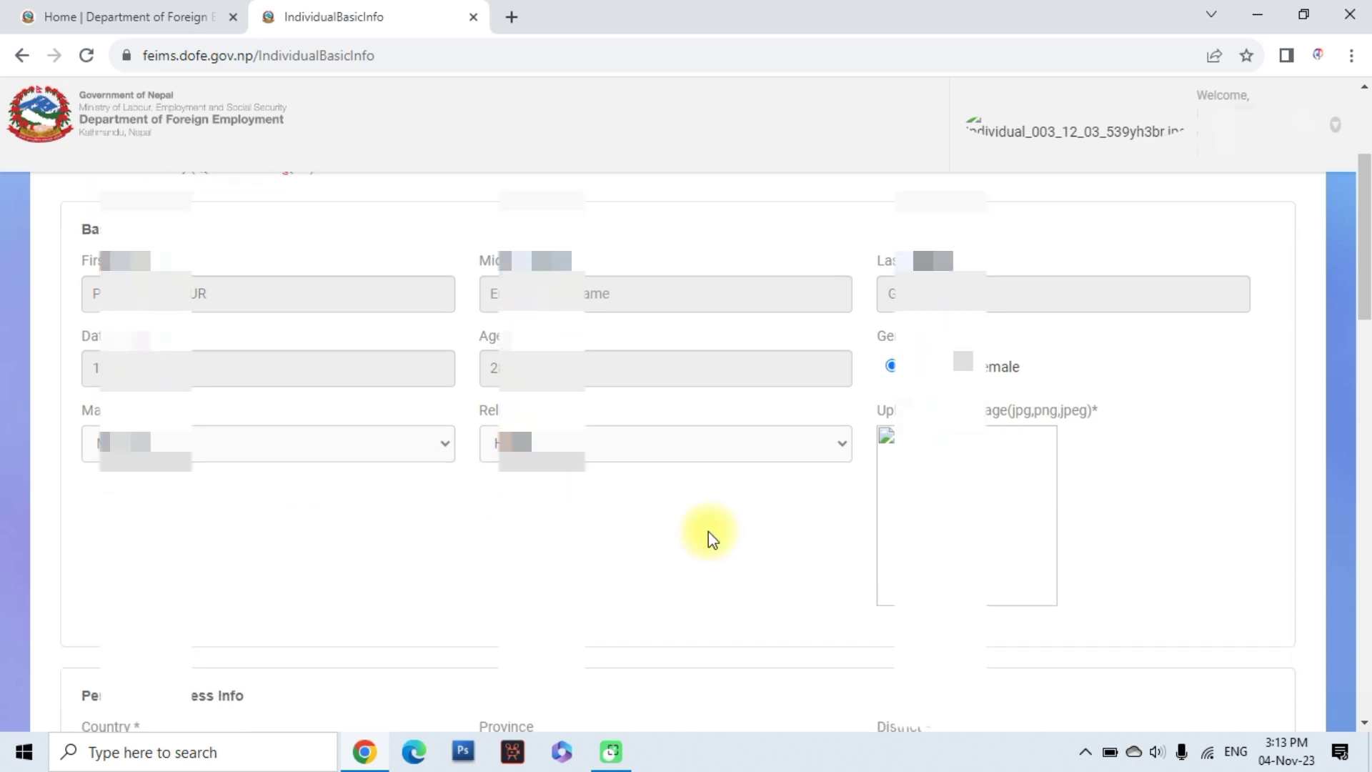
{"action": "scroll", "coordinate": [709, 536], "scroll_direction": "down", "scroll_amount": 3}
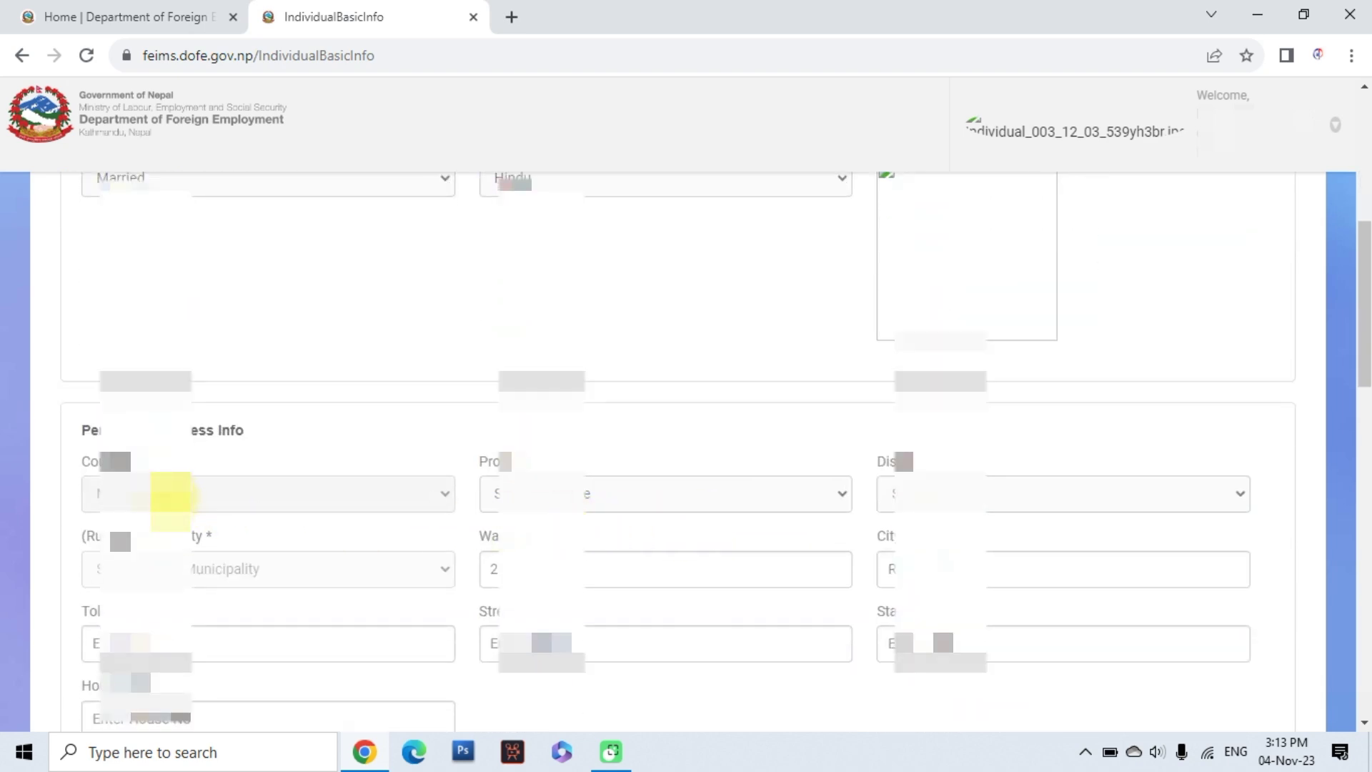
{"action": "scroll", "coordinate": [171, 500], "scroll_direction": "down", "scroll_amount": 1}
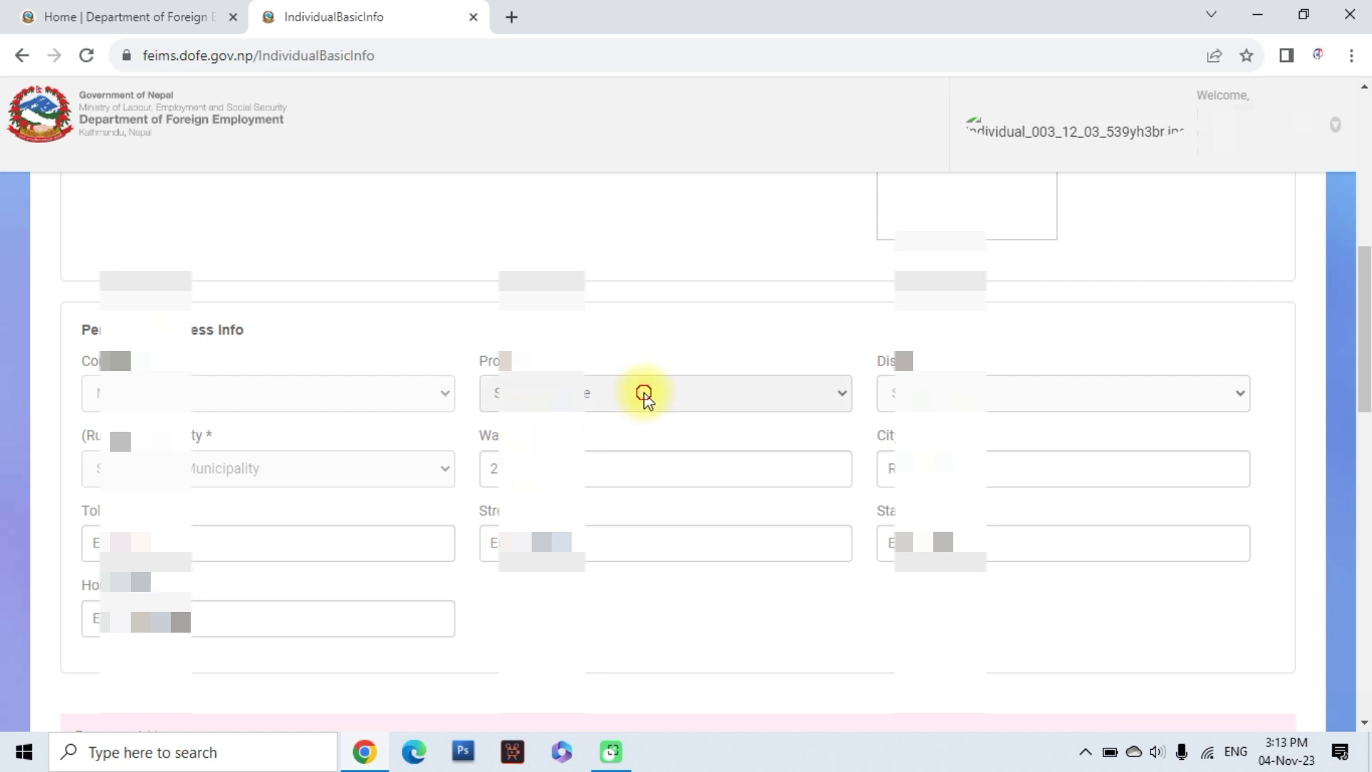
{"action": "left_click", "coordinate": [644, 392]}
{"action": "left_click", "coordinate": [643, 458]}
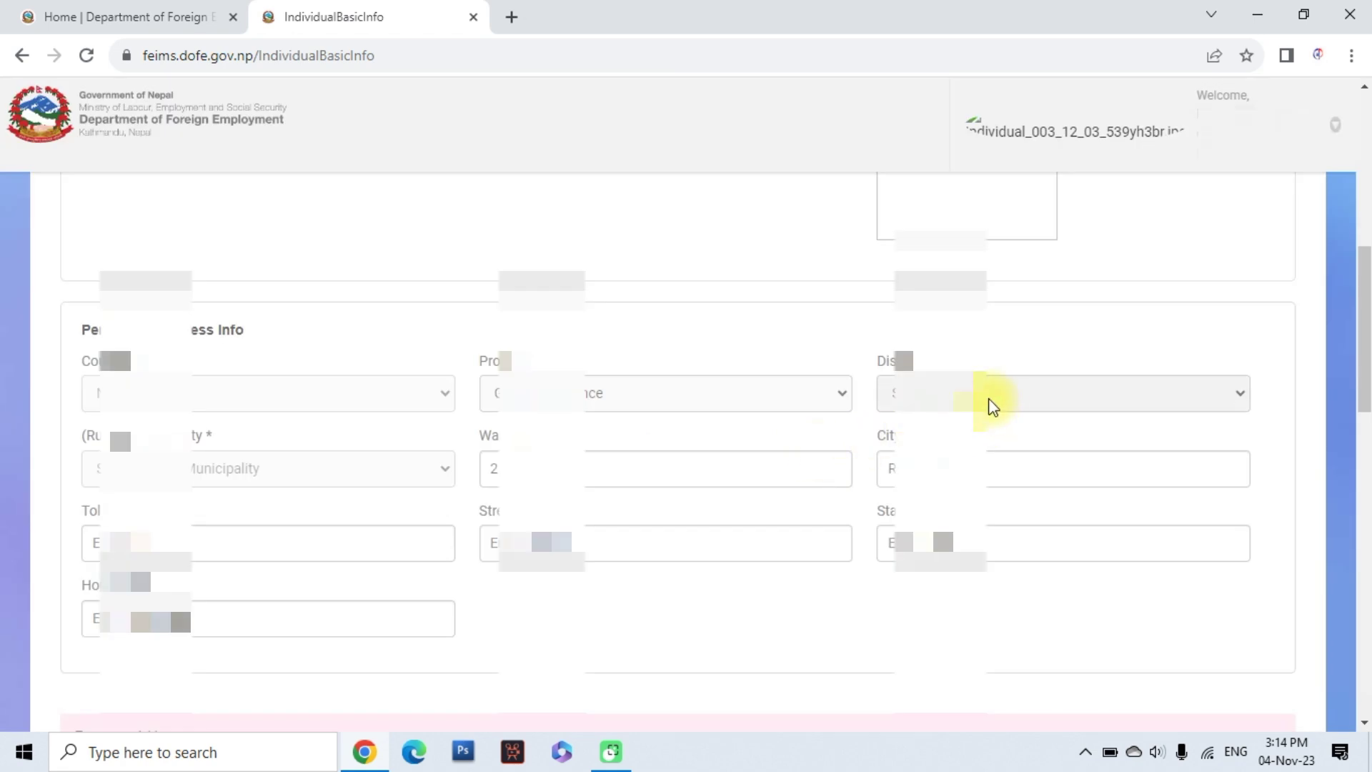
{"action": "left_click", "coordinate": [992, 401]}
{"action": "key", "text": "s"}
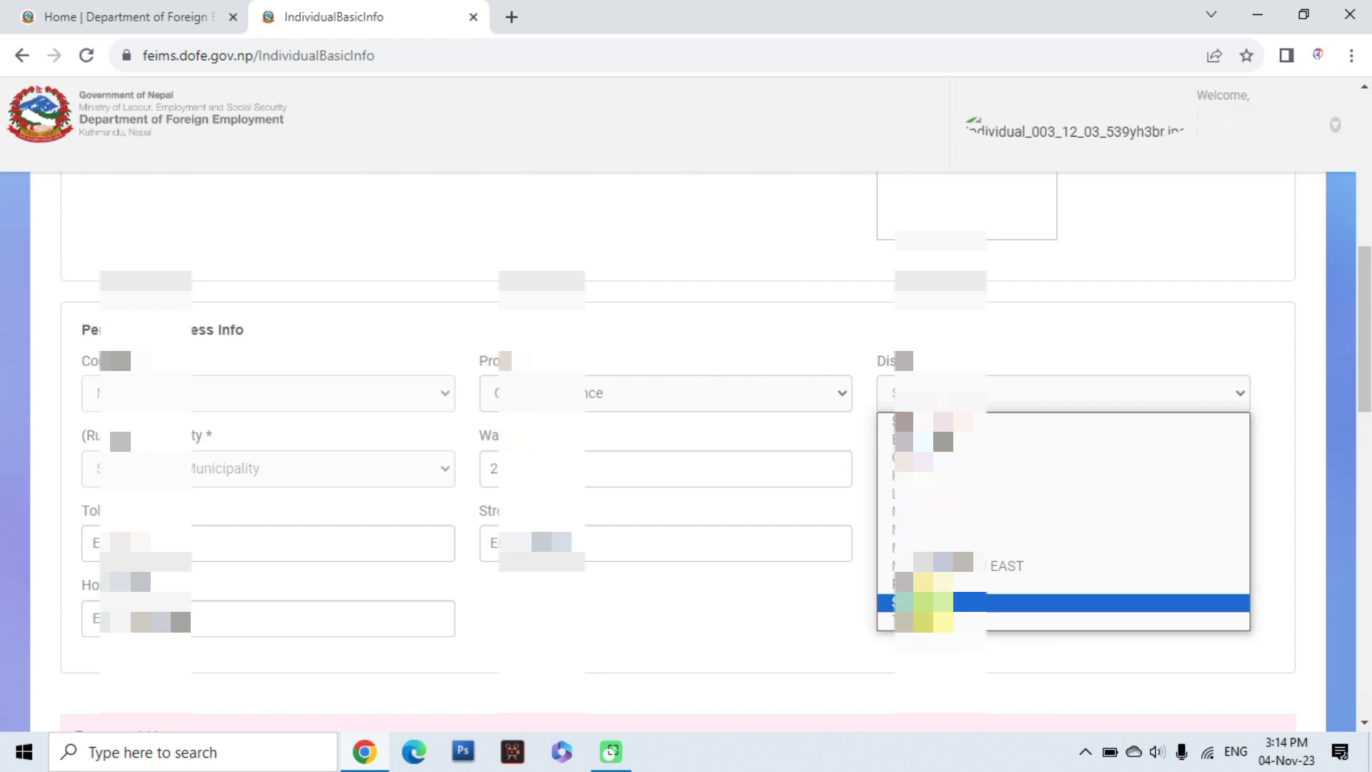
{"action": "left_click", "coordinate": [923, 603]}
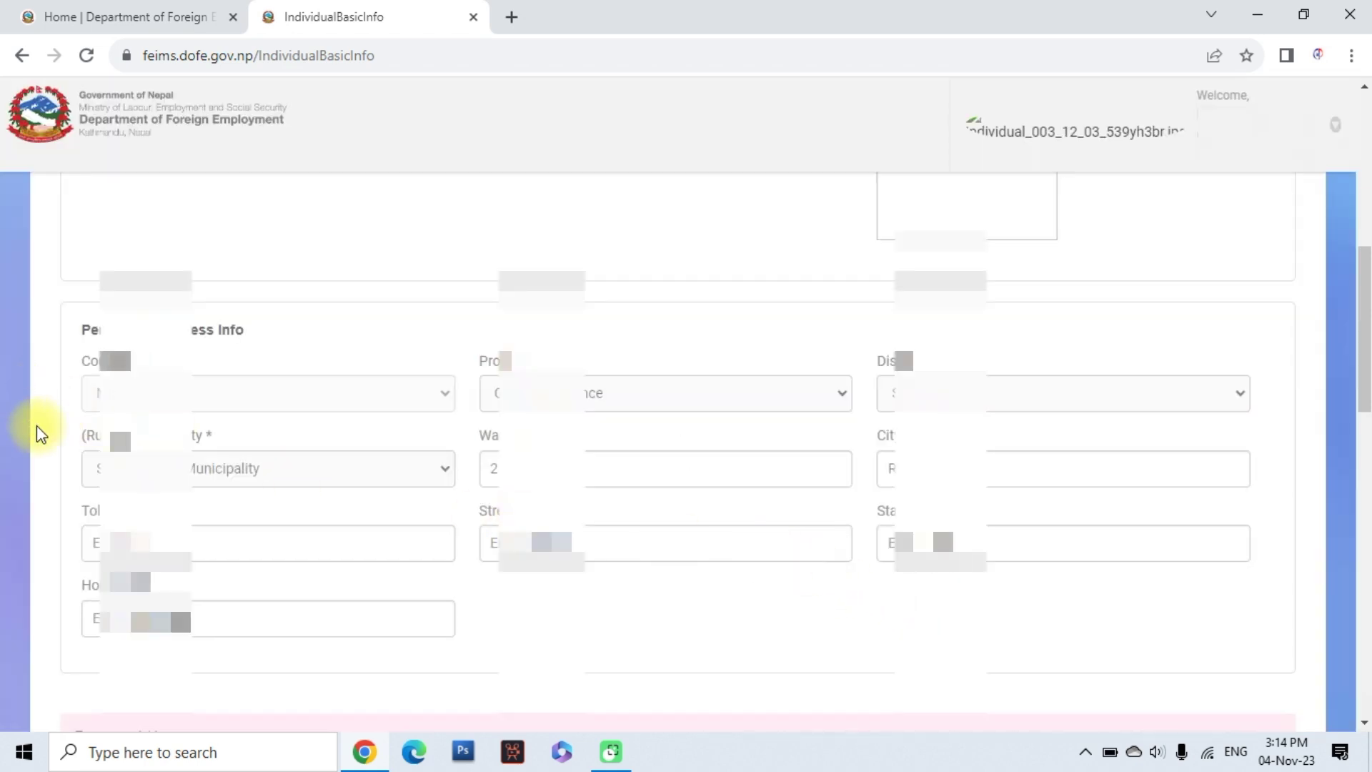
Choose the last municipality and select the ward number to change it to 3
{"action": "left_click", "coordinate": [213, 475]}
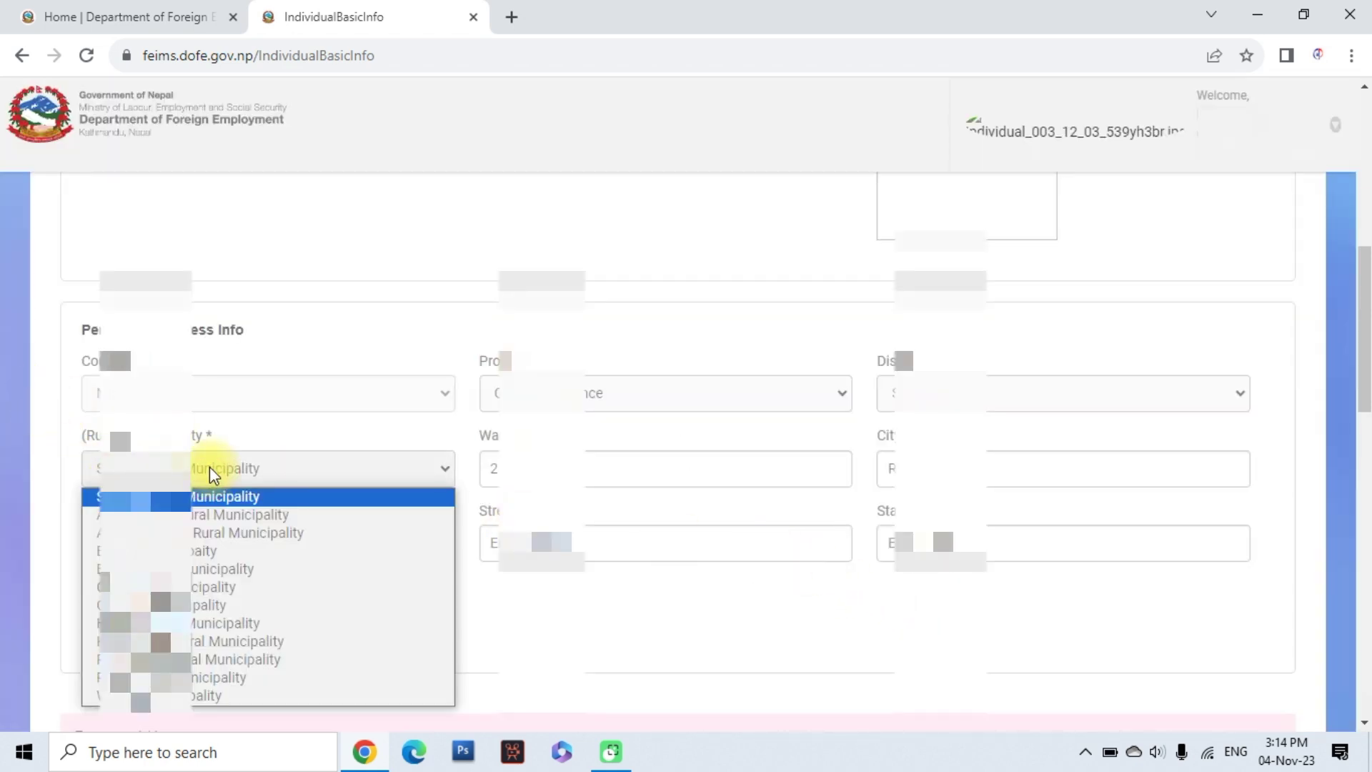
{"action": "key", "text": "v"}
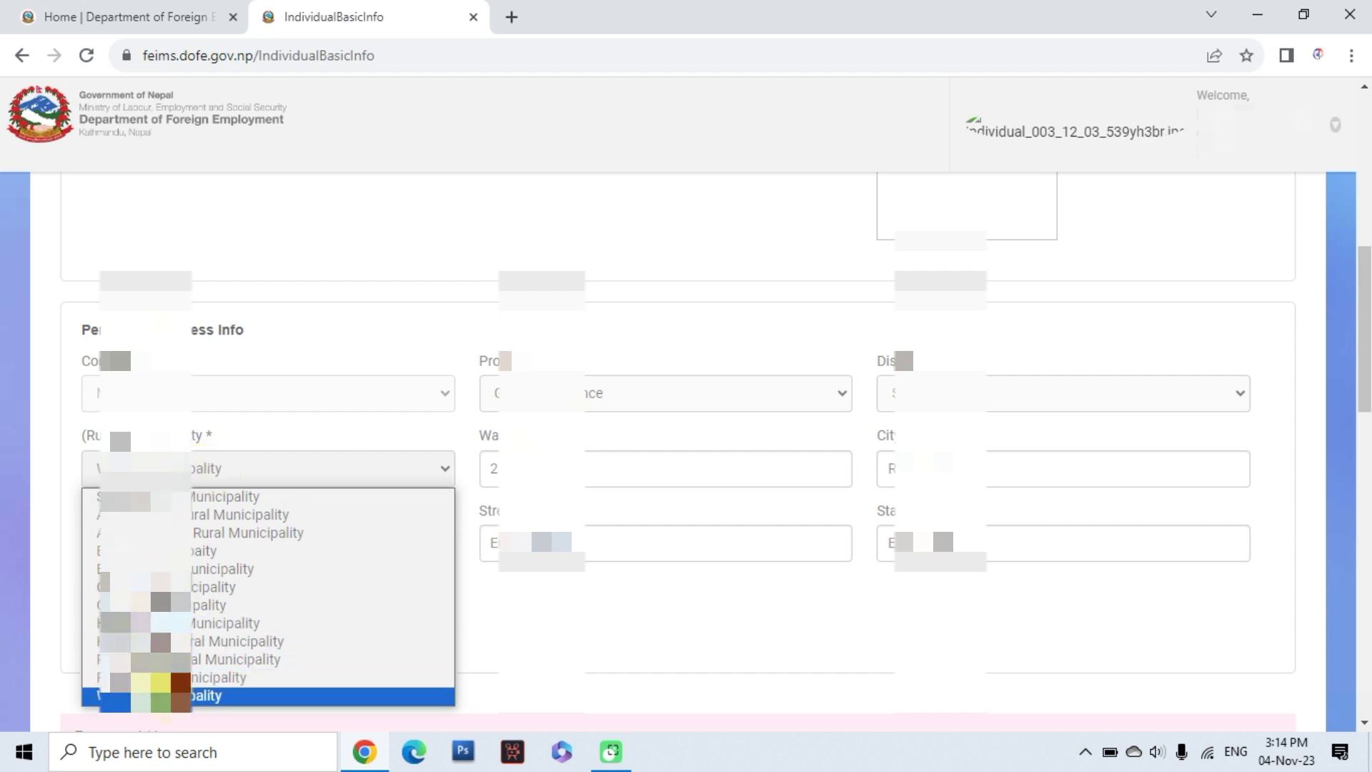
{"action": "left_click", "coordinate": [215, 692]}
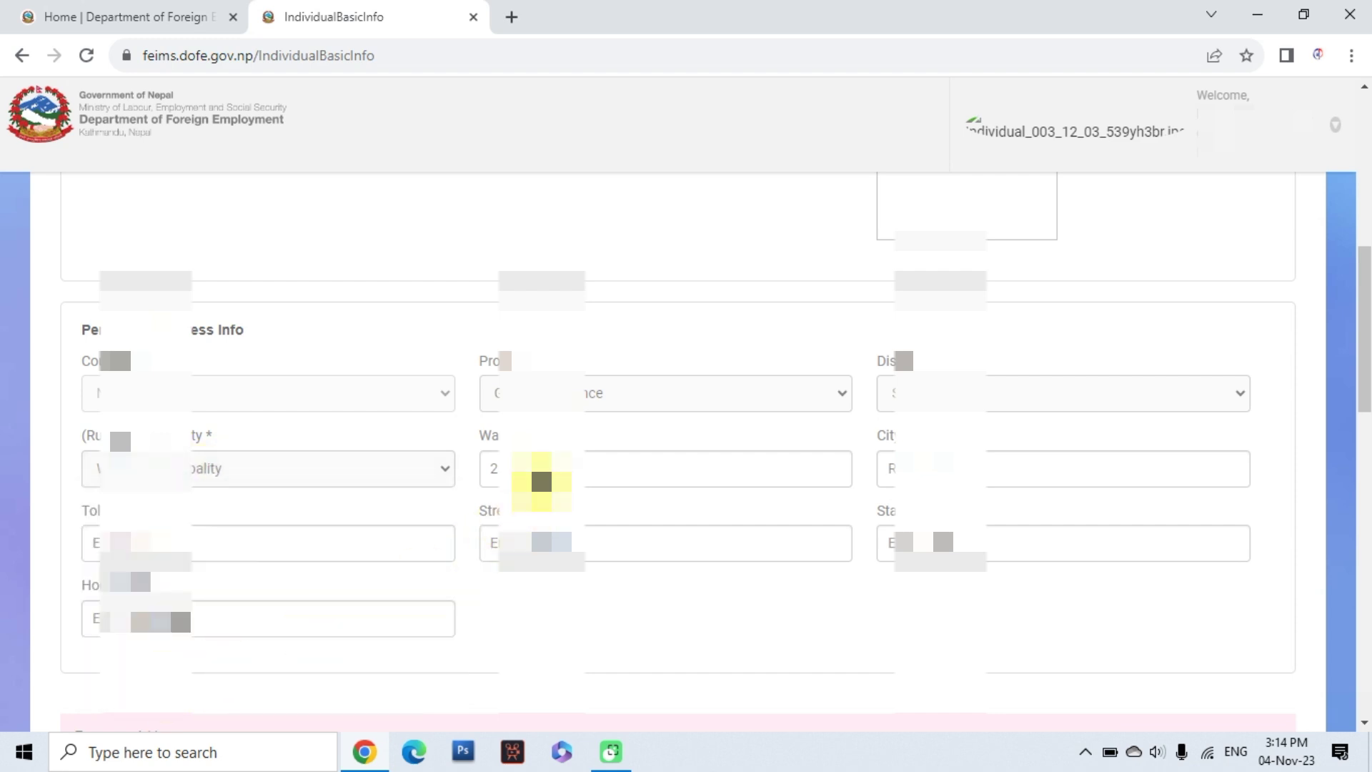
{"action": "left_click_drag", "start_coordinate": [522, 468], "coordinate": [485, 464]}
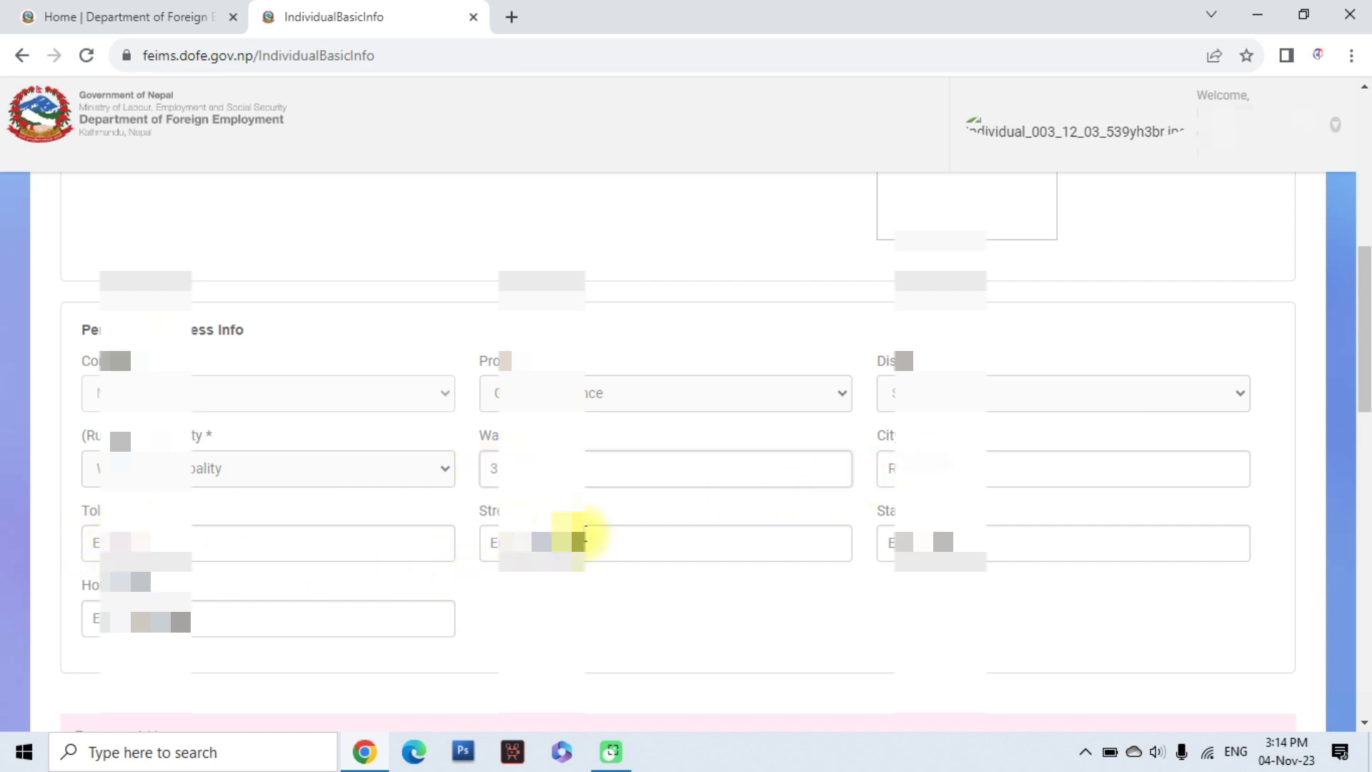
{"action": "scroll", "coordinate": [372, 626], "scroll_direction": "down", "scroll_amount": 3}
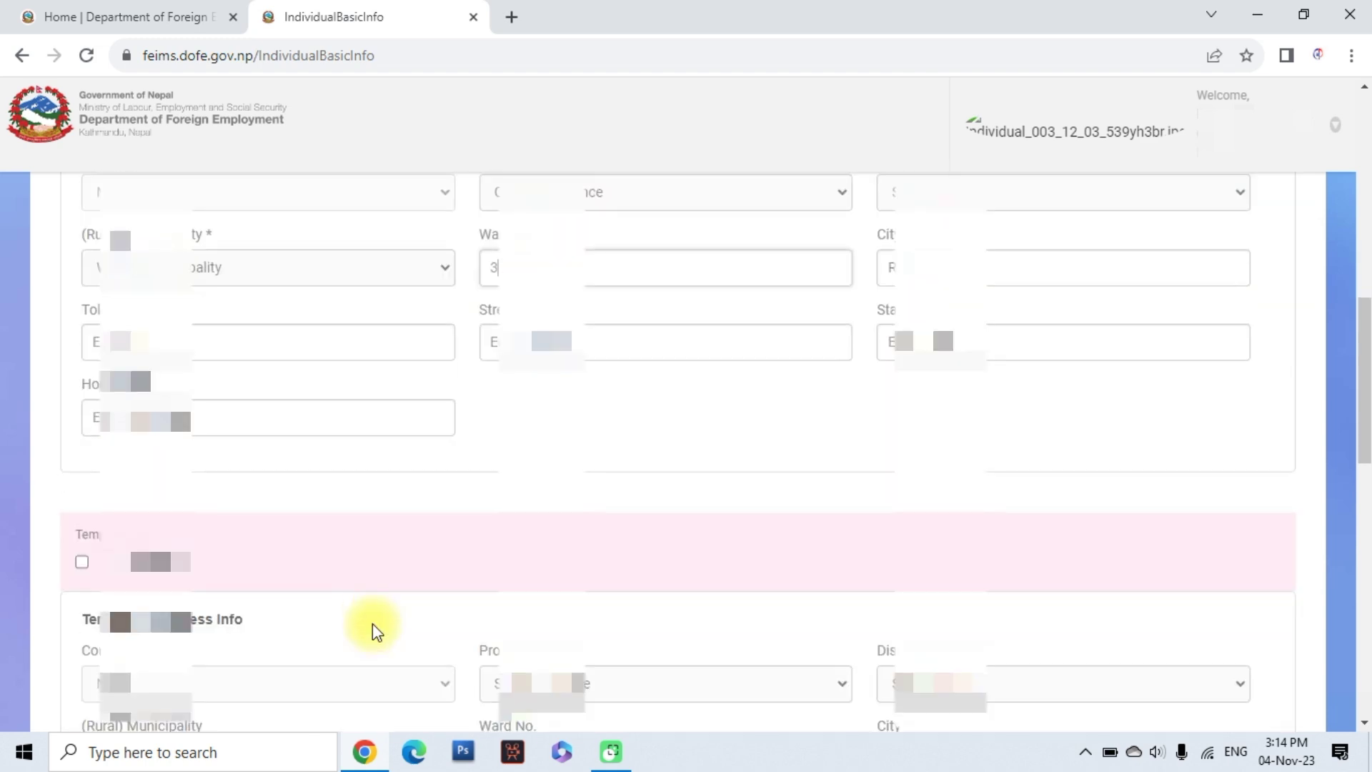
Set the temporary address to the third province and pick its district
{"action": "scroll", "coordinate": [292, 566], "scroll_direction": "down", "scroll_amount": 3}
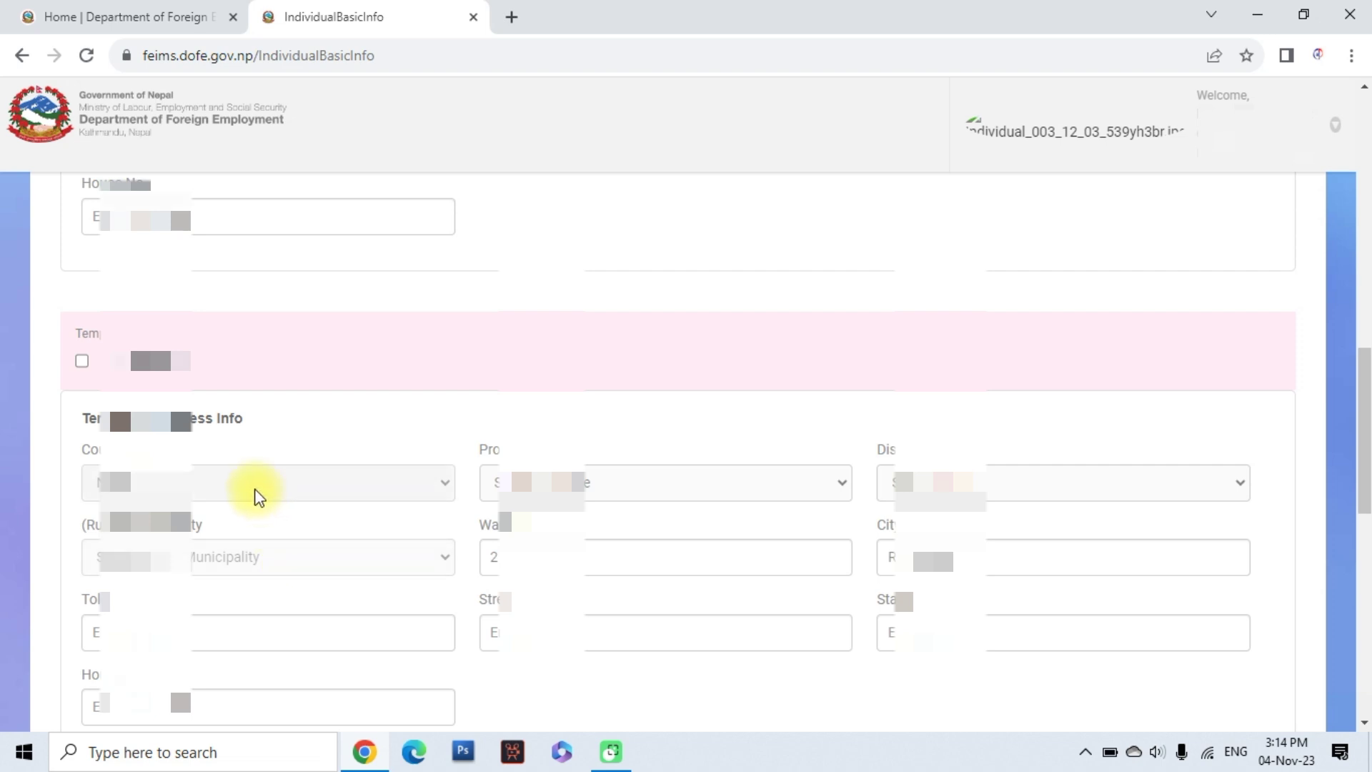
{"action": "left_click", "coordinate": [624, 493]}
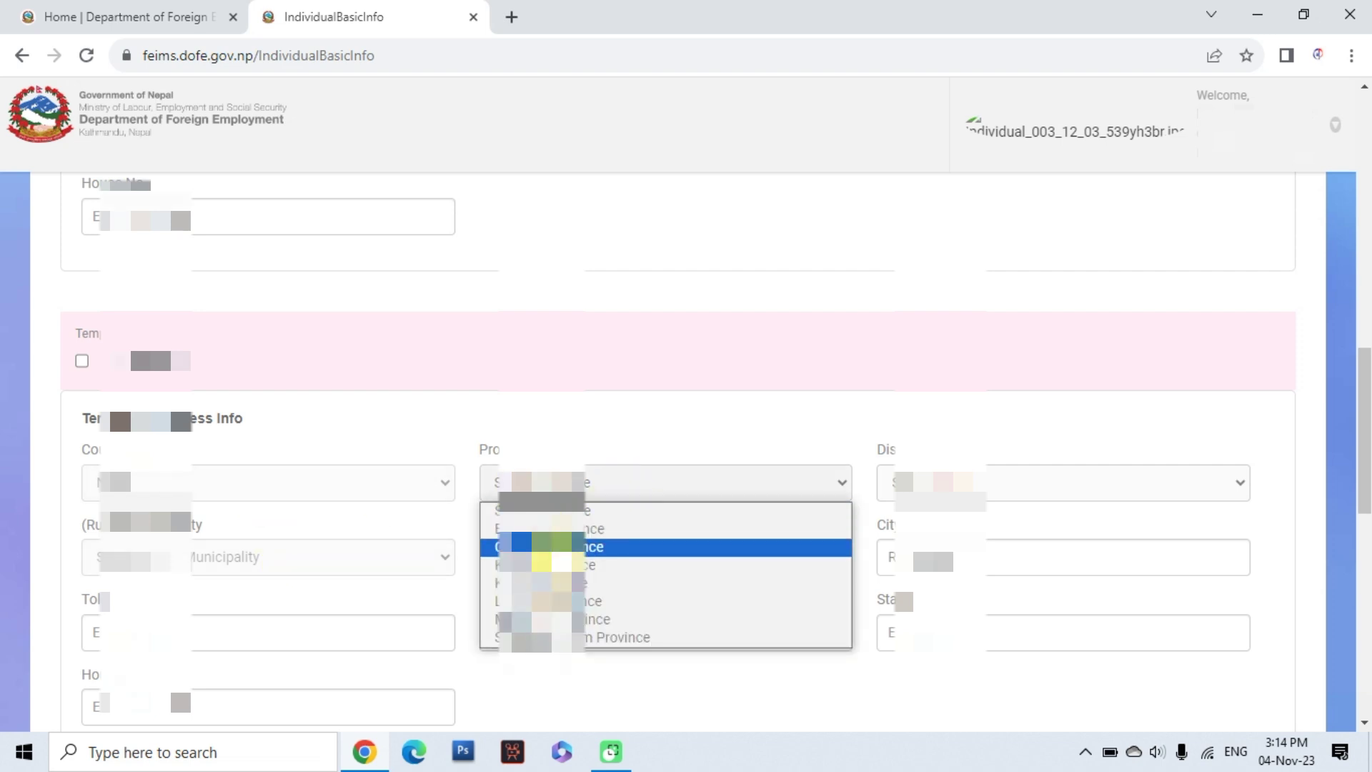
{"action": "left_click", "coordinate": [784, 548]}
{"action": "left_click", "coordinate": [962, 483]}
{"action": "left_click", "coordinate": [953, 479]}
{"action": "left_click", "coordinate": [952, 480]}
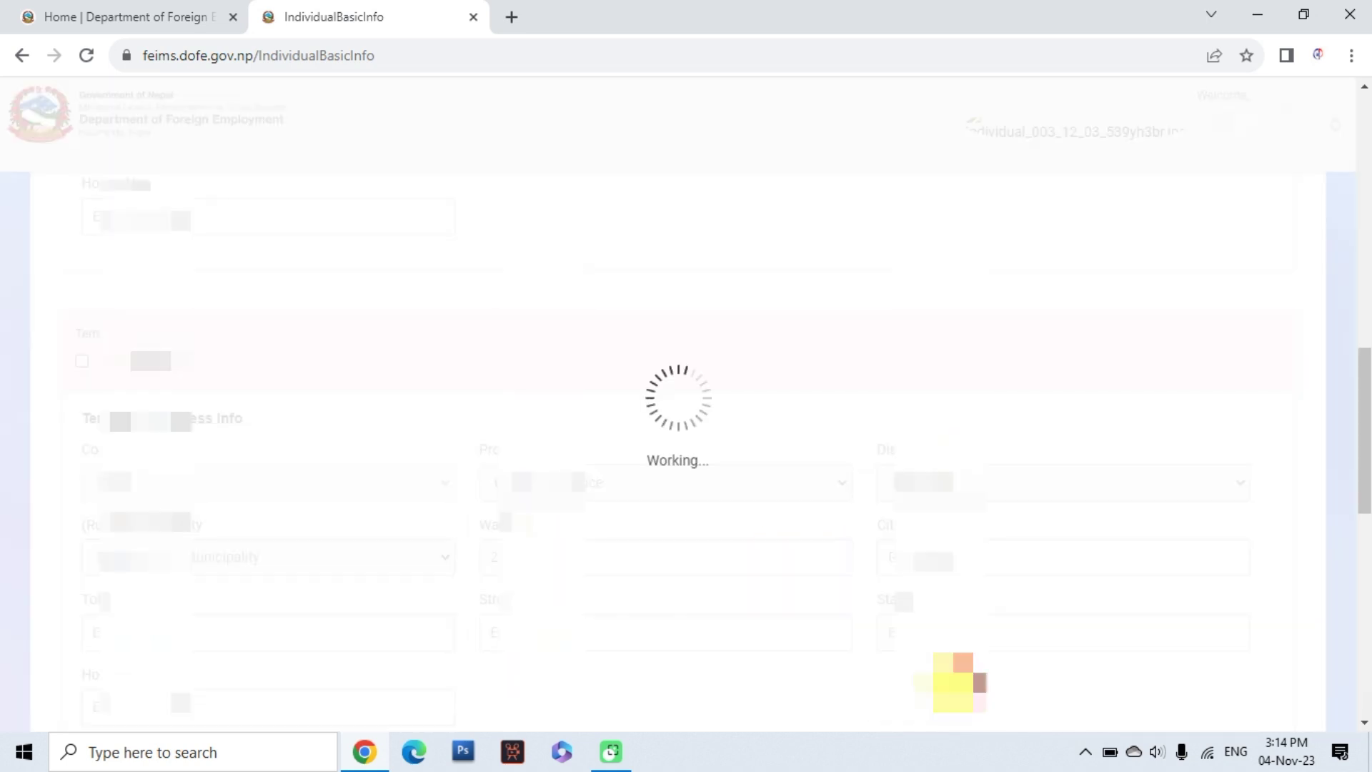
{"action": "left_click", "coordinate": [929, 658]}
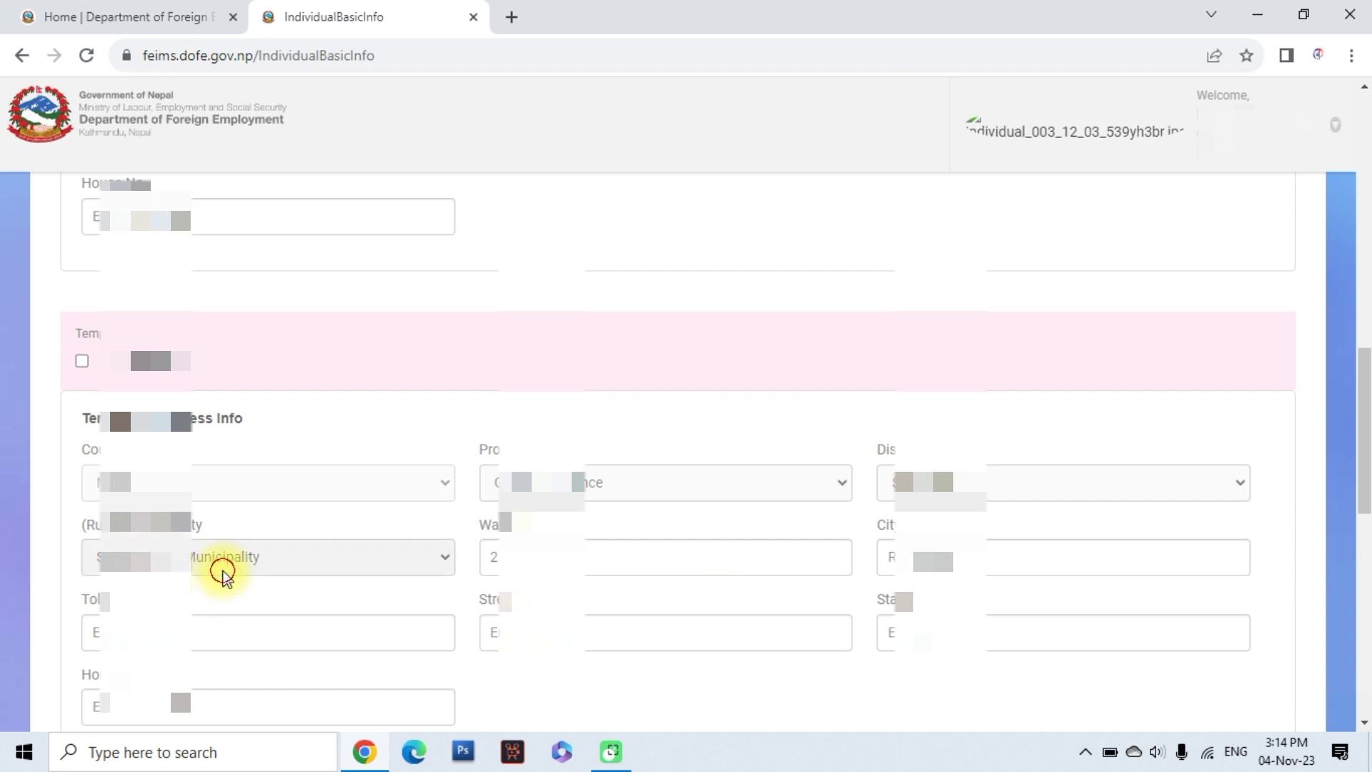
Choose the last municipality, set ward 1 and re-enter the temporary address city
{"action": "left_click", "coordinate": [223, 568]}
{"action": "left_click", "coordinate": [201, 529]}
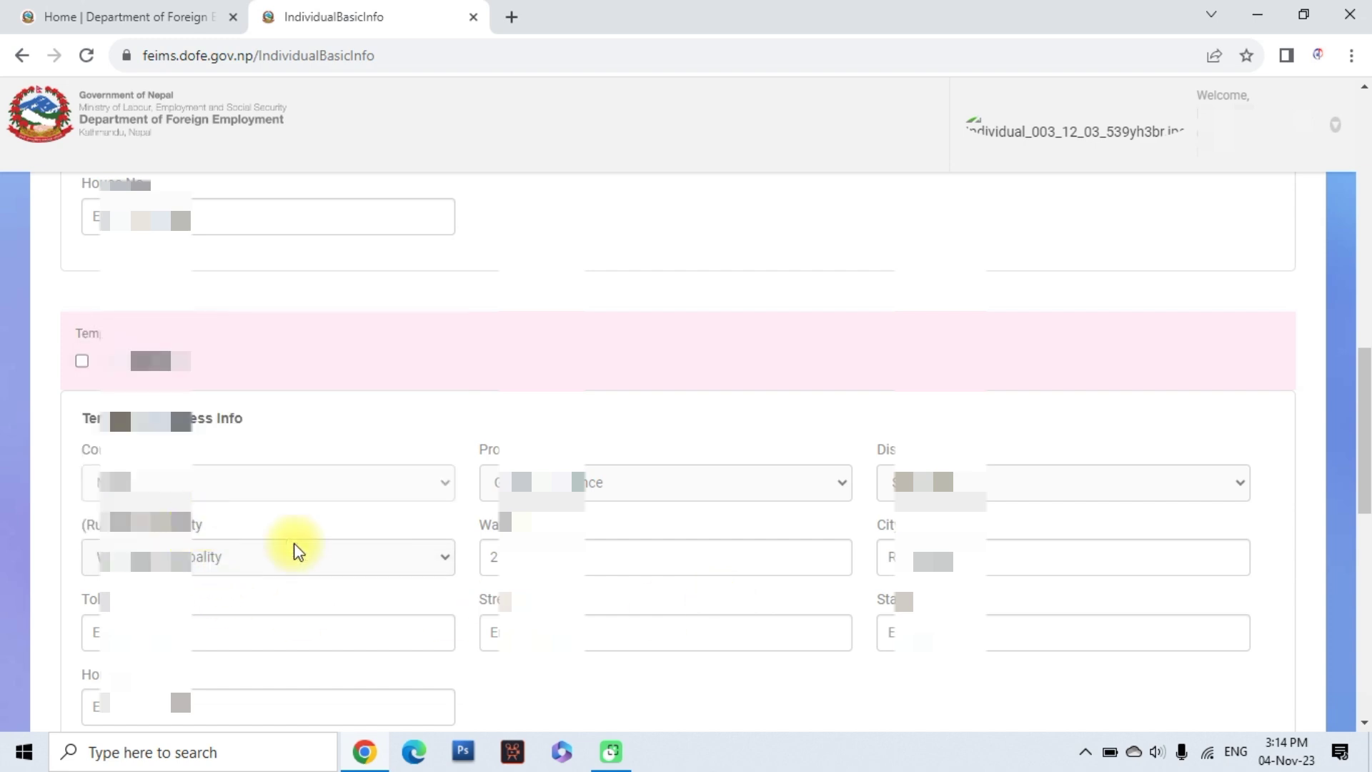
{"action": "double_click", "coordinate": [486, 557]}
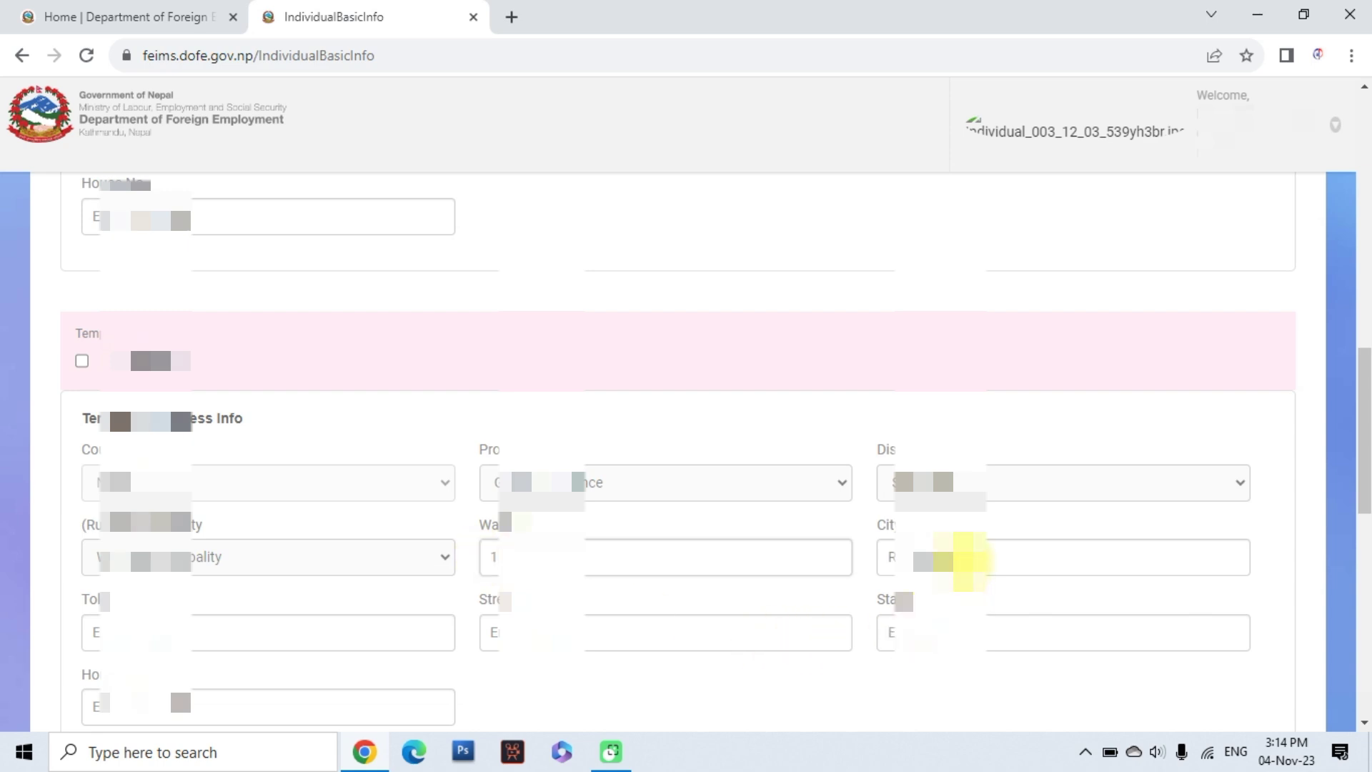
{"action": "double_click", "coordinate": [890, 557]}
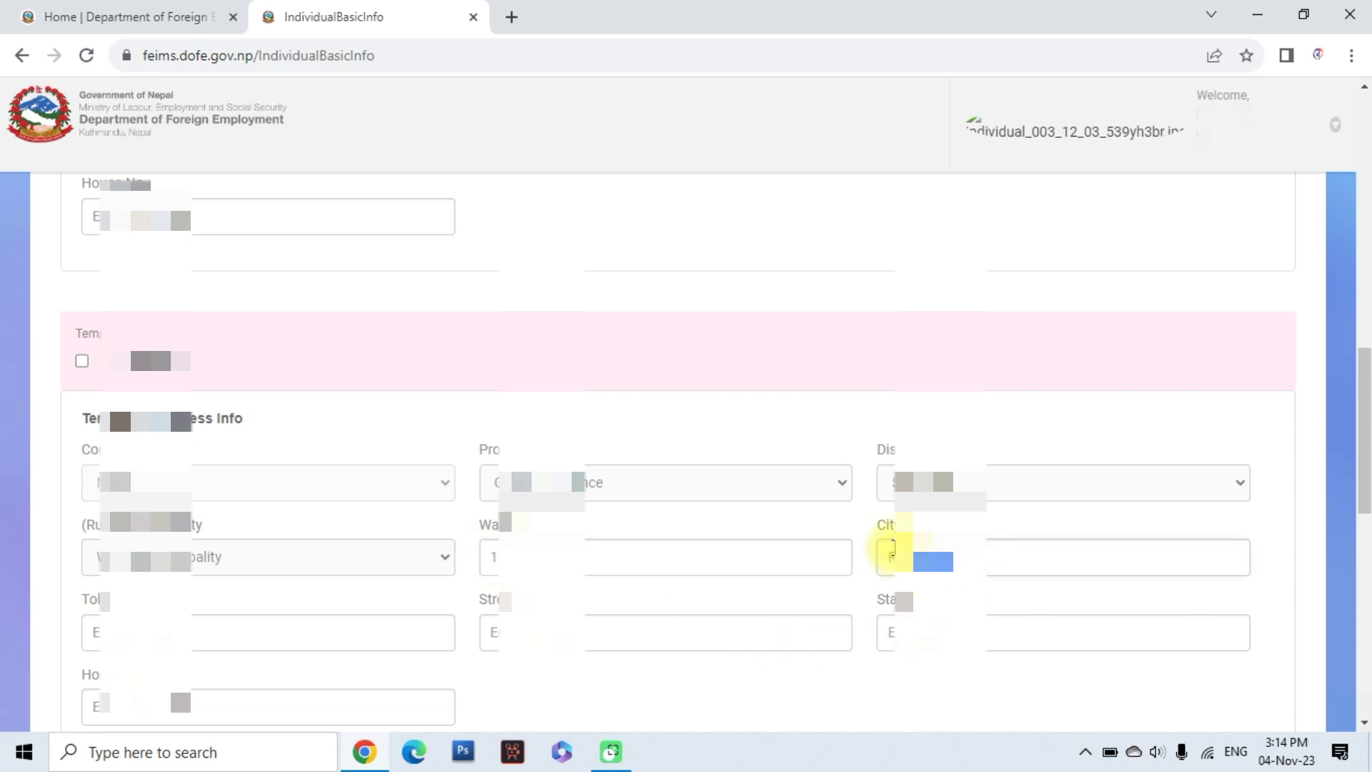
{"action": "left_click", "coordinate": [864, 581]}
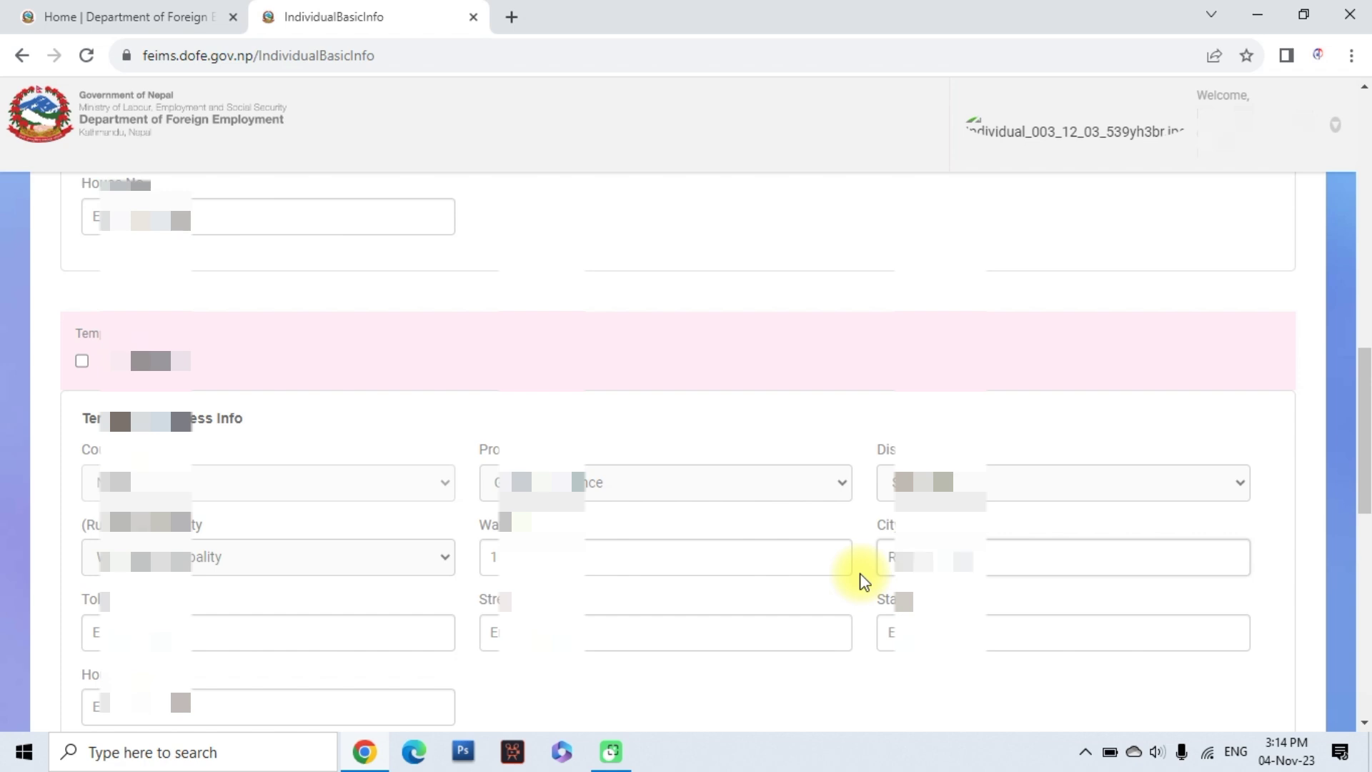
Replace the contact e-mail with the new Gmail address
{"action": "scroll", "coordinate": [551, 613], "scroll_direction": "down", "scroll_amount": 4}
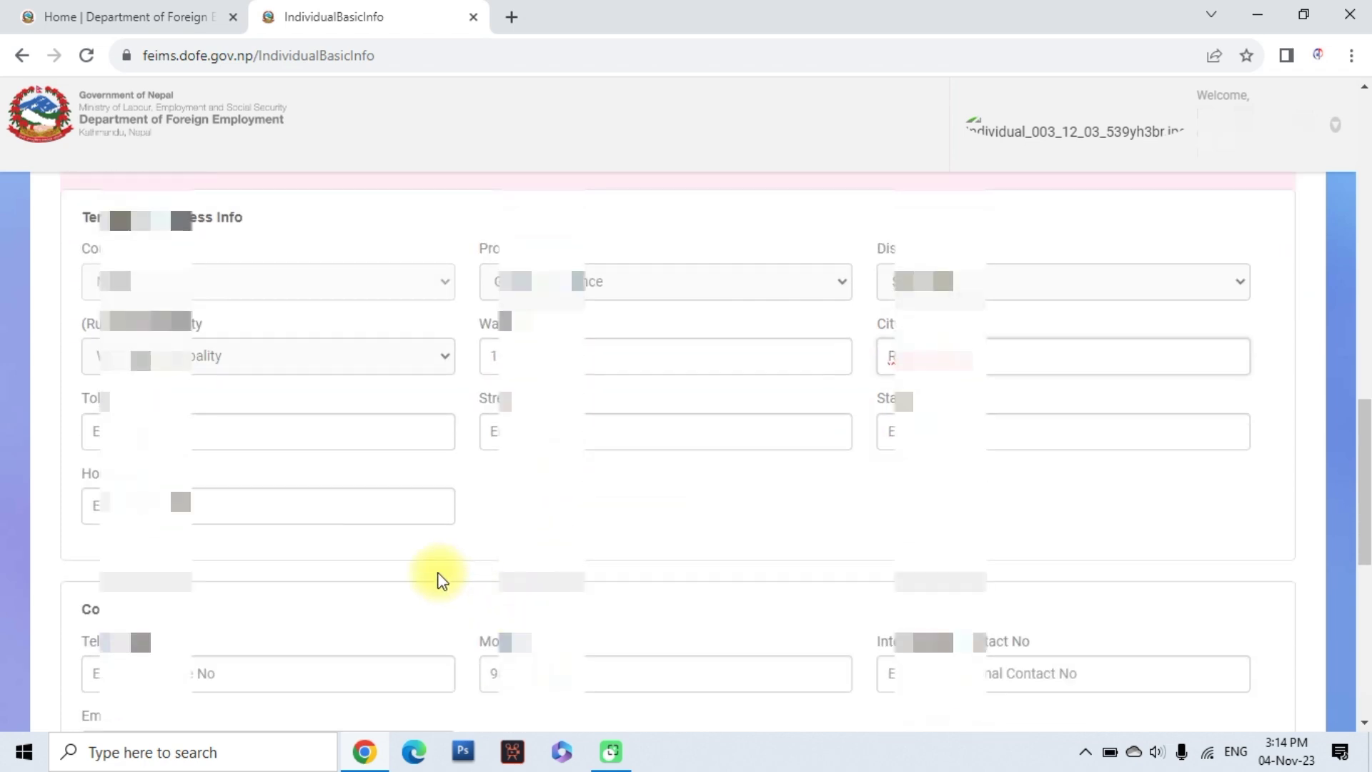
{"action": "scroll", "coordinate": [437, 579], "scroll_direction": "down", "scroll_amount": 1}
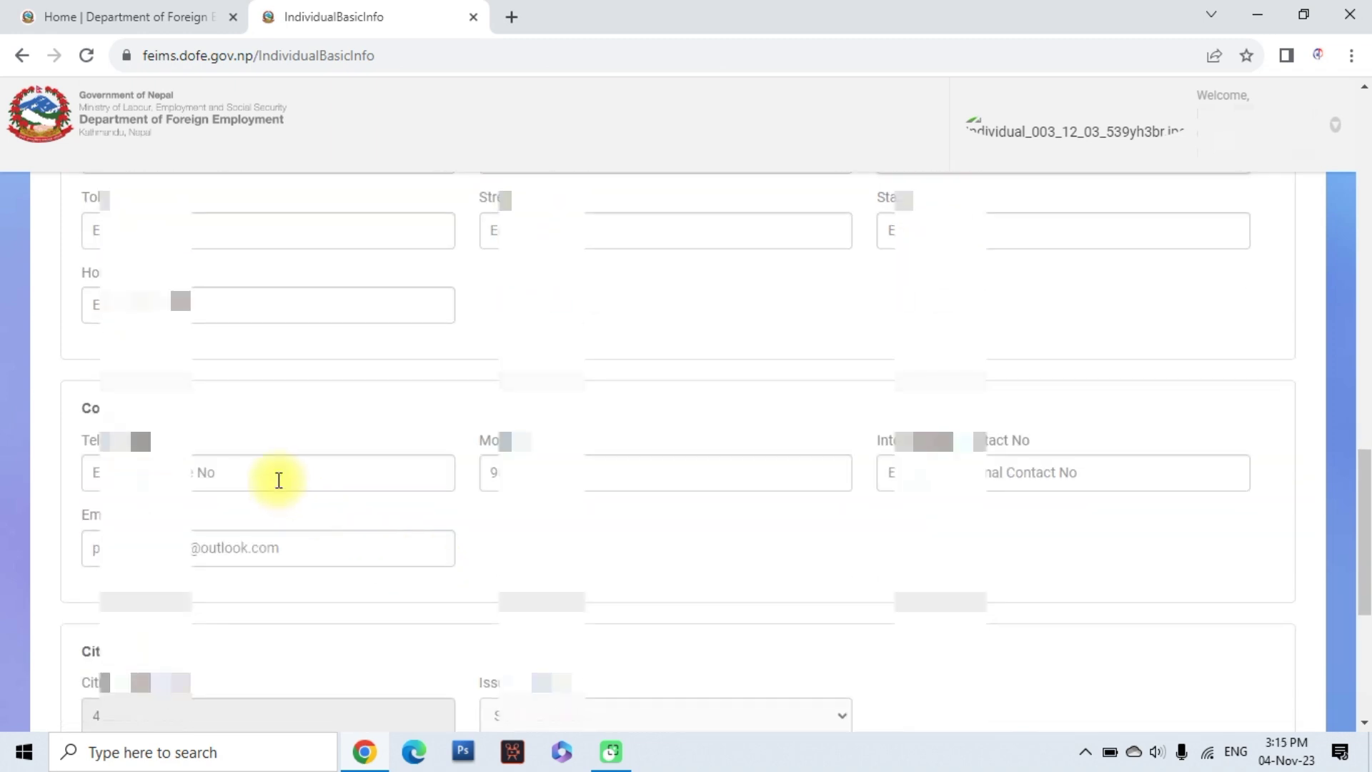
{"action": "left_click", "coordinate": [596, 479]}
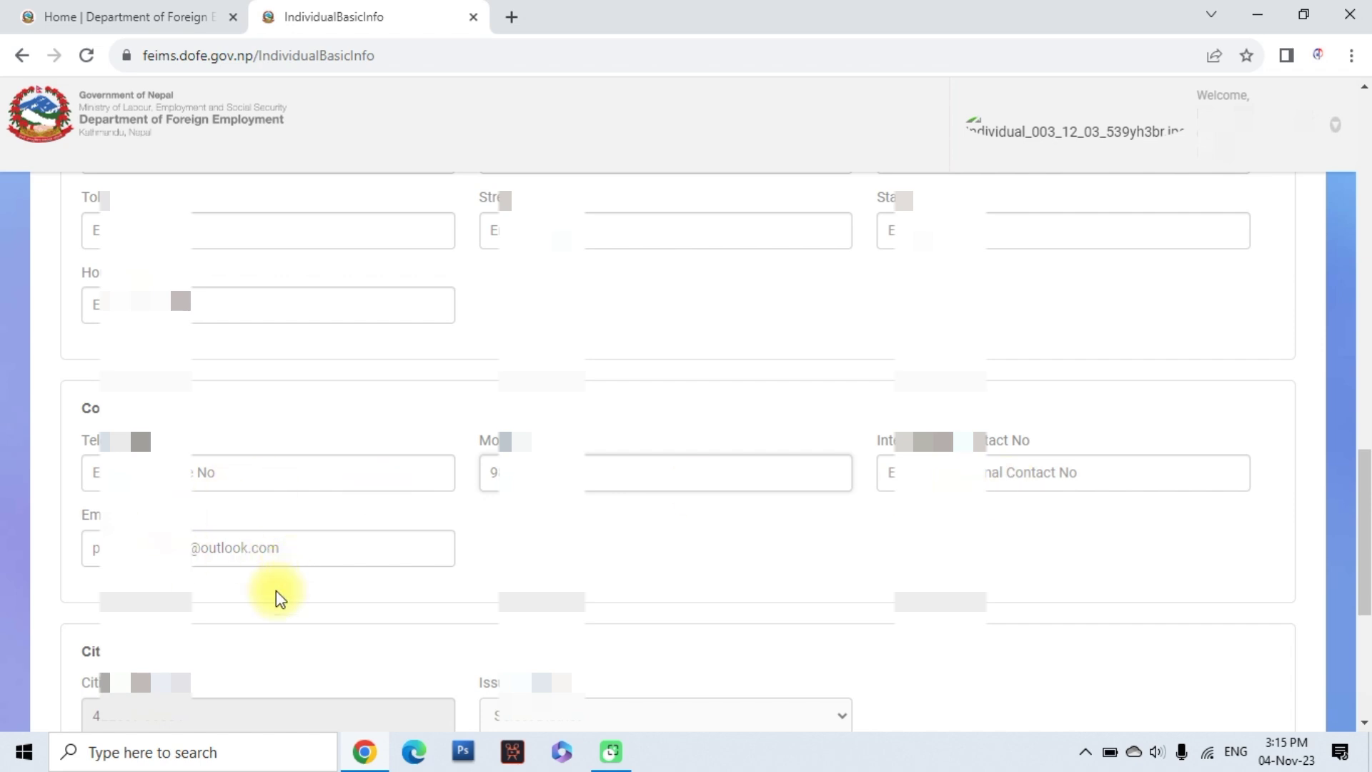
{"action": "scroll", "coordinate": [276, 591], "scroll_direction": "down", "scroll_amount": 2}
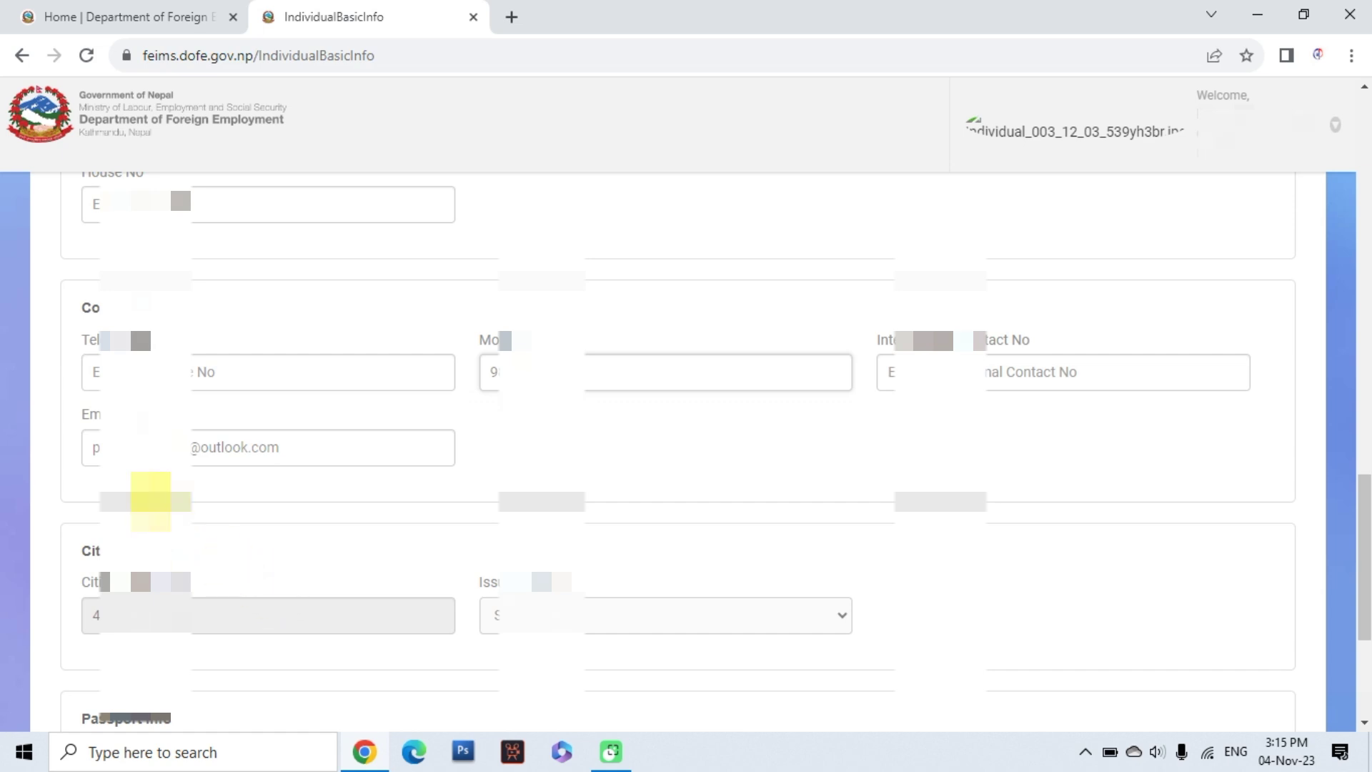
{"action": "left_click_drag", "start_coordinate": [282, 447], "coordinate": [63, 452]}
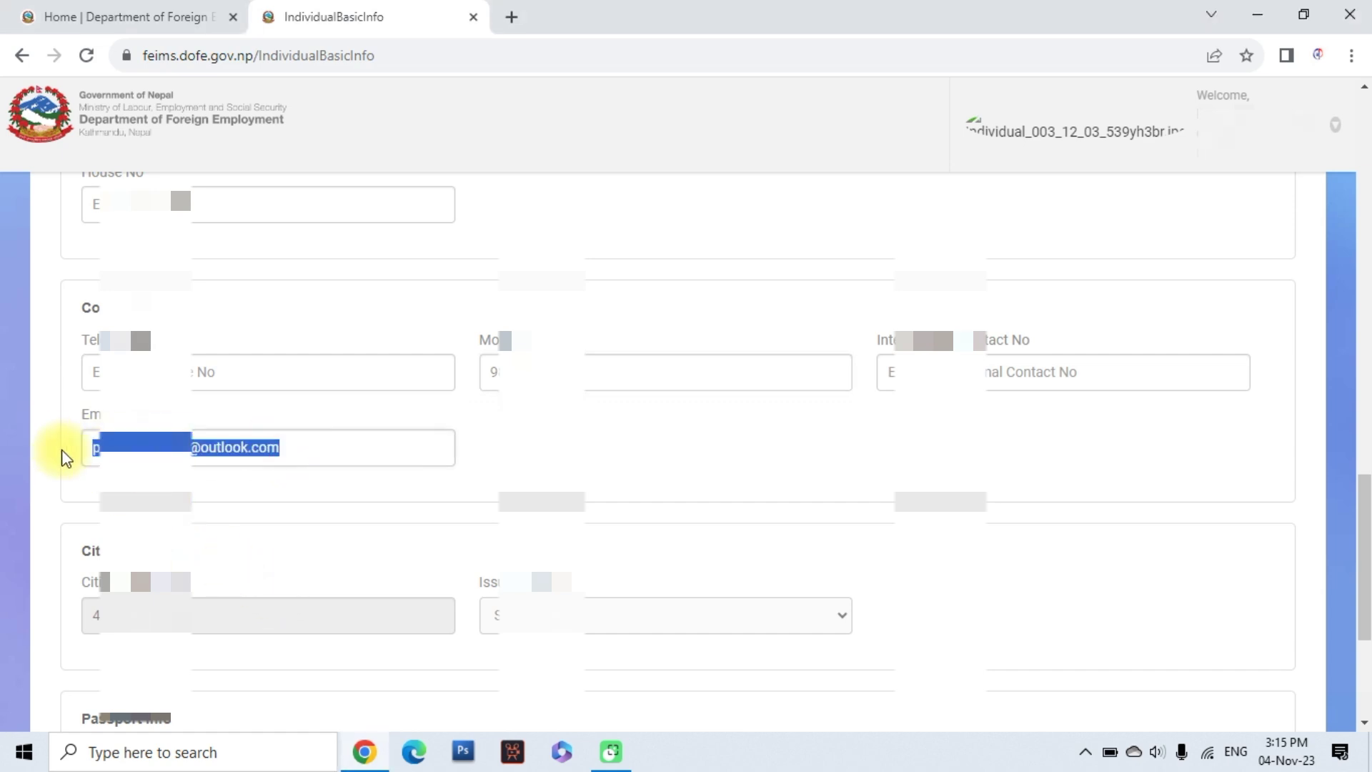
{"action": "key", "text": "BackSpace"}
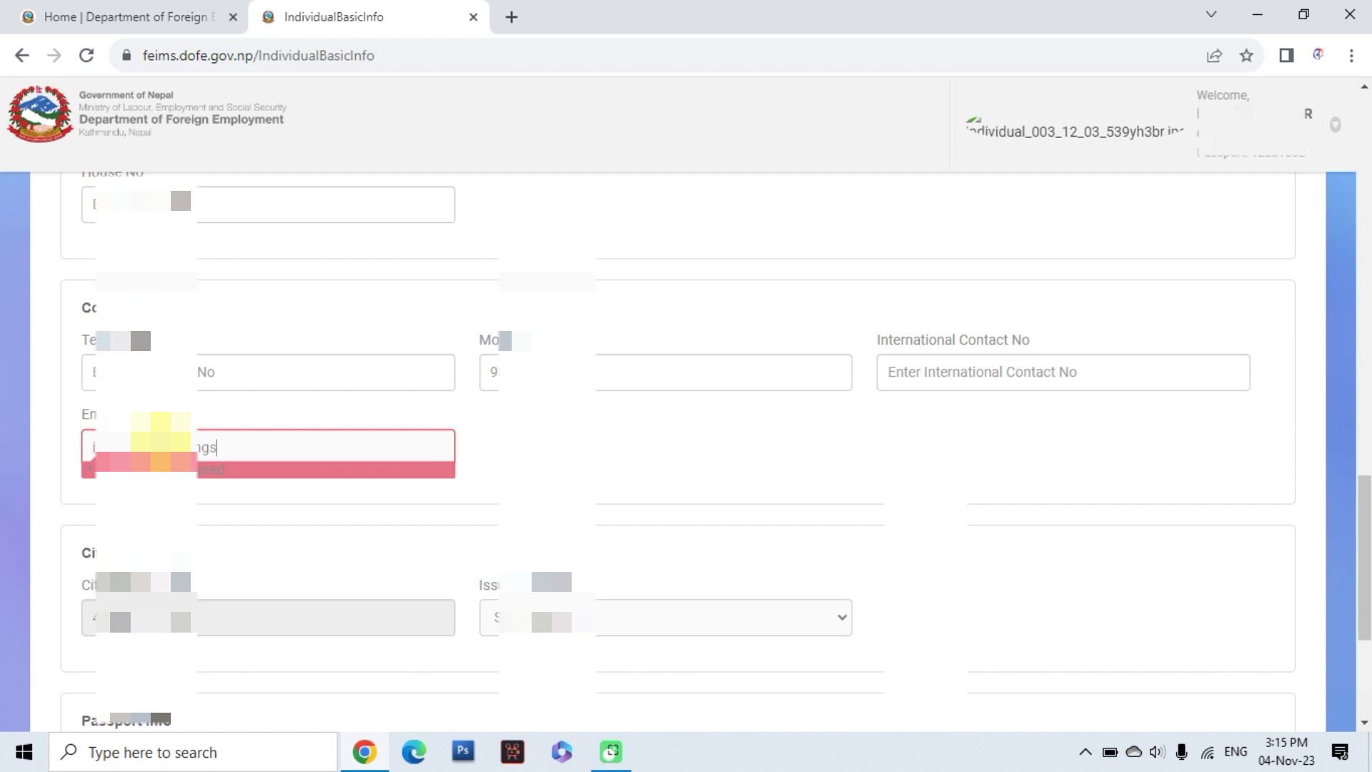
{"action": "type", "text": "com"}
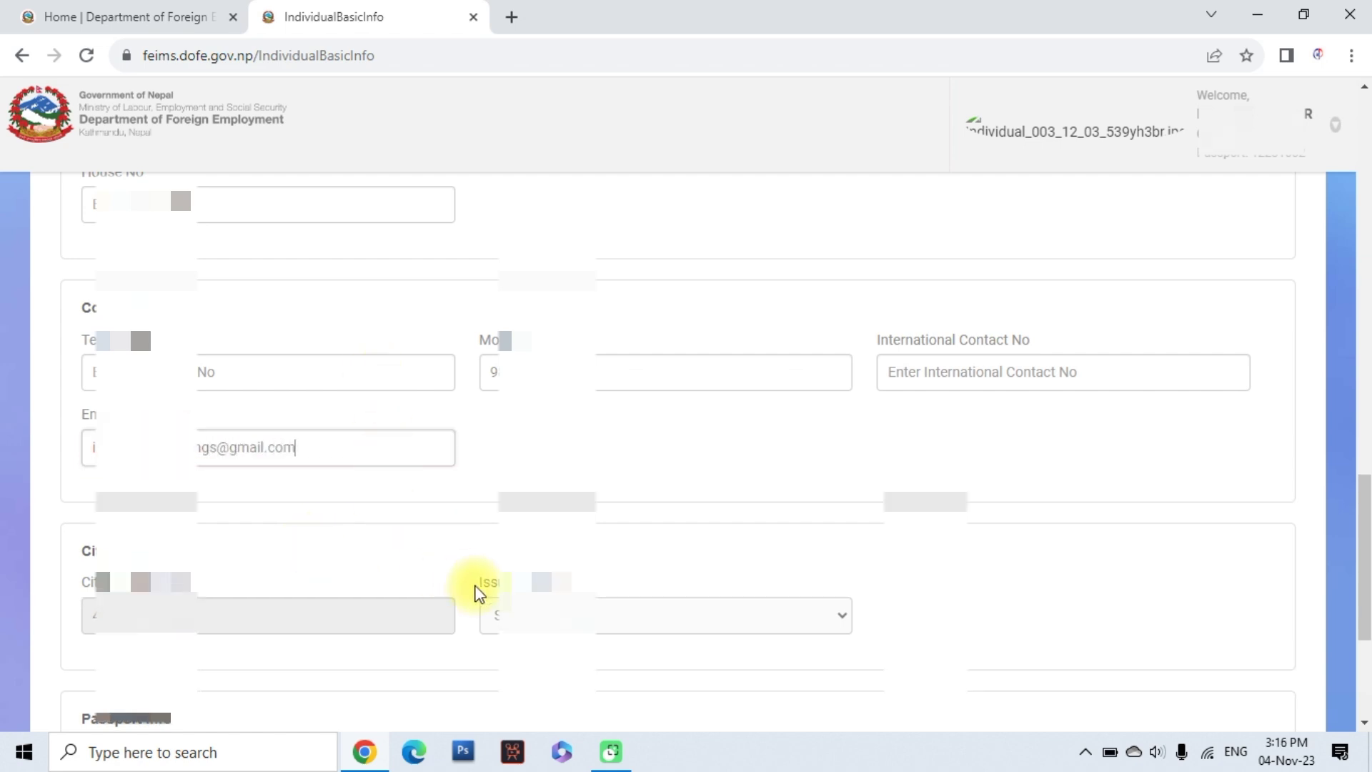
Choose the citizenship issue district and continue to the Bank Account step
{"action": "scroll", "coordinate": [475, 591], "scroll_direction": "down", "scroll_amount": 1}
{"action": "left_click", "coordinate": [616, 516]}
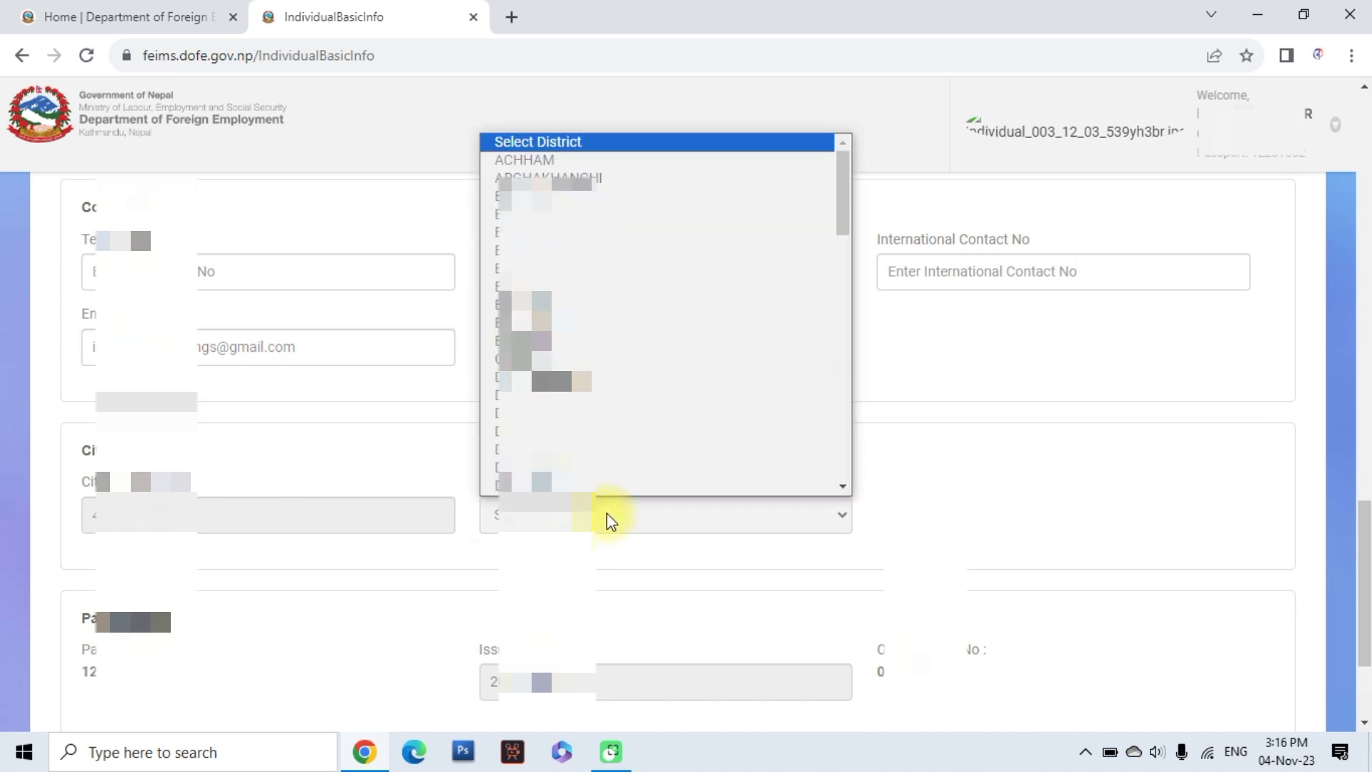
{"action": "scroll", "coordinate": [609, 500], "scroll_direction": "down", "scroll_amount": 15}
{"action": "left_click", "coordinate": [557, 480]}
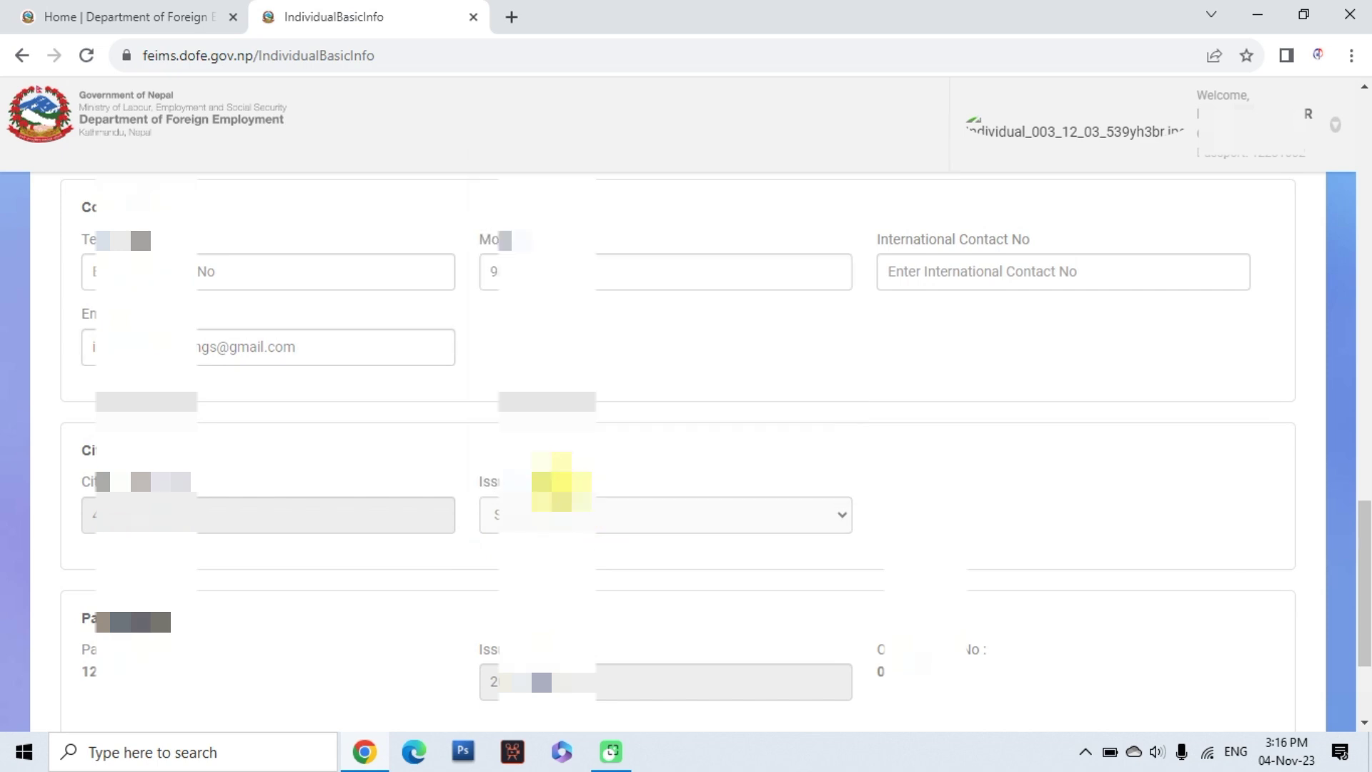
{"action": "scroll", "coordinate": [360, 566], "scroll_direction": "down", "scroll_amount": 2}
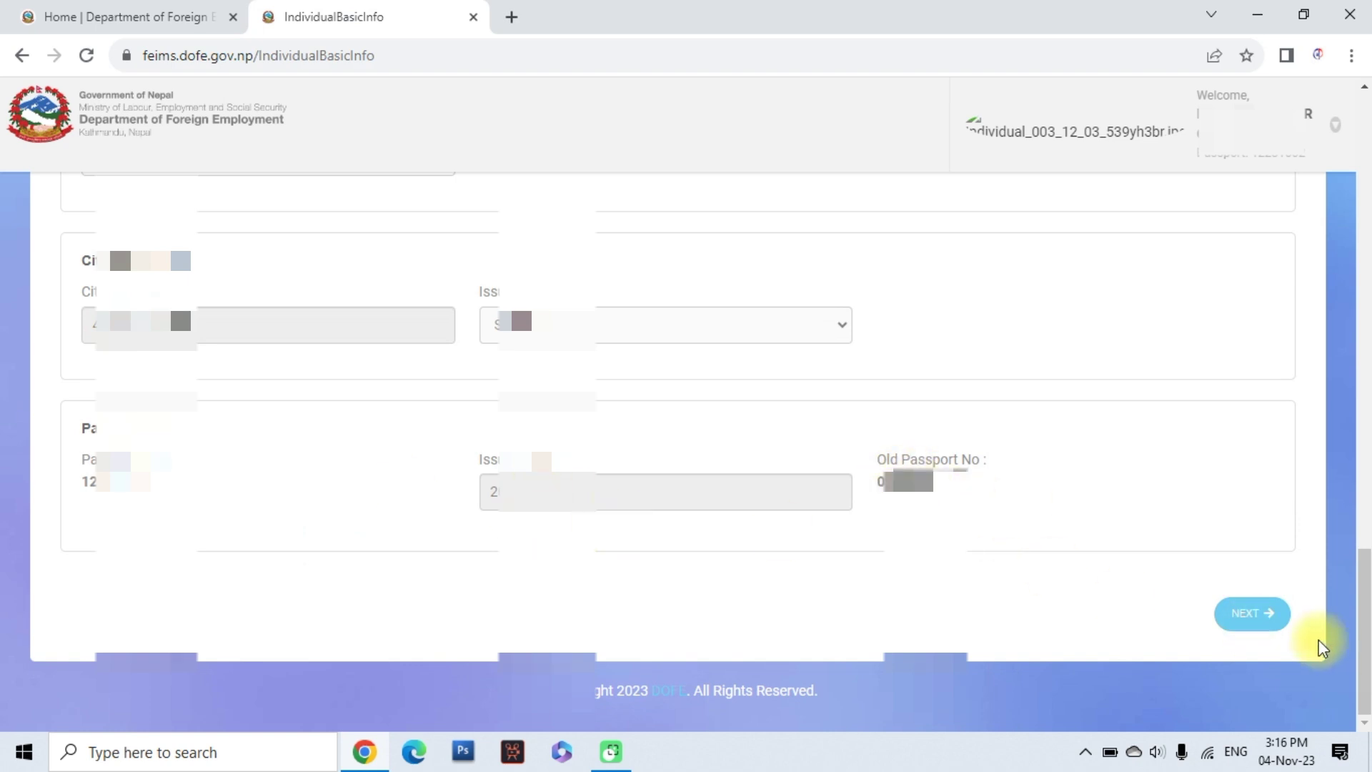
{"action": "left_click", "coordinate": [1252, 616]}
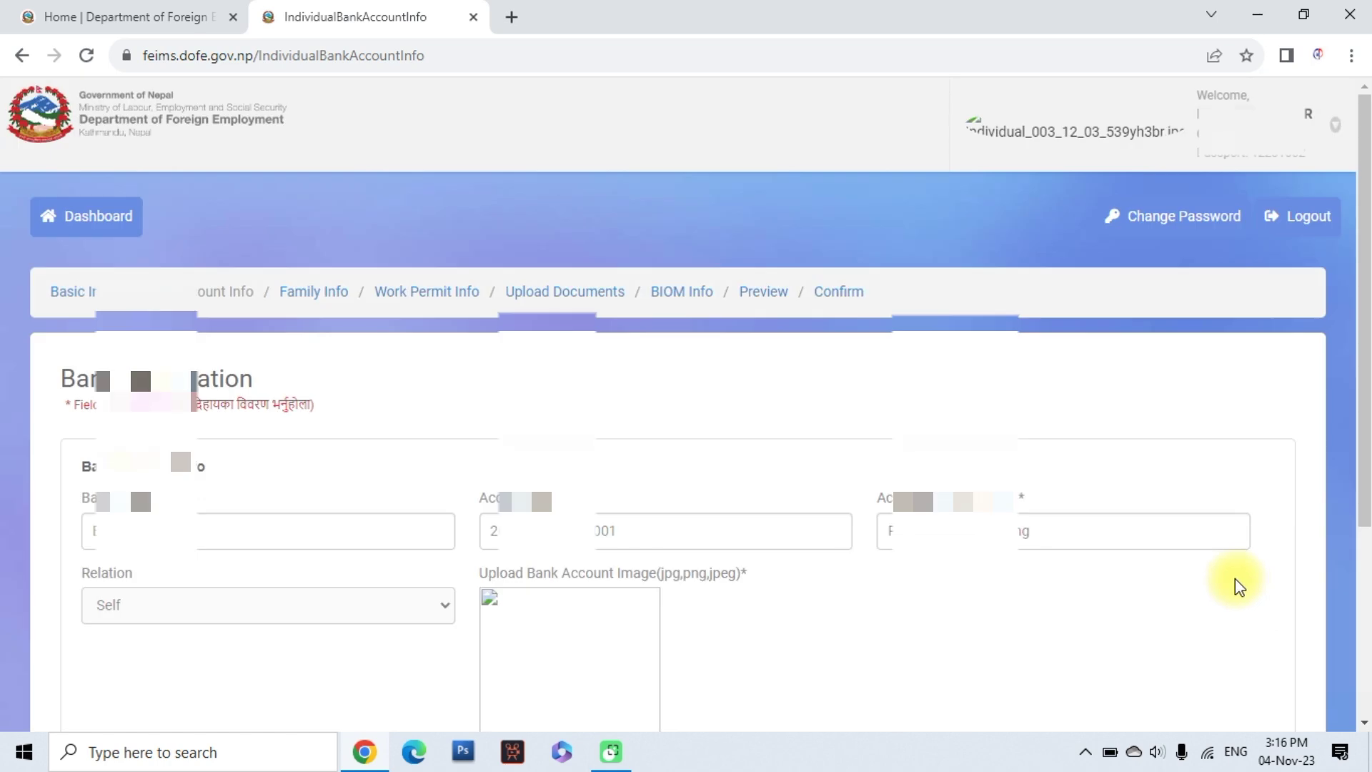
Set the bank name from the autocomplete suggestion
{"action": "scroll", "coordinate": [184, 536], "scroll_direction": "down", "scroll_amount": 1}
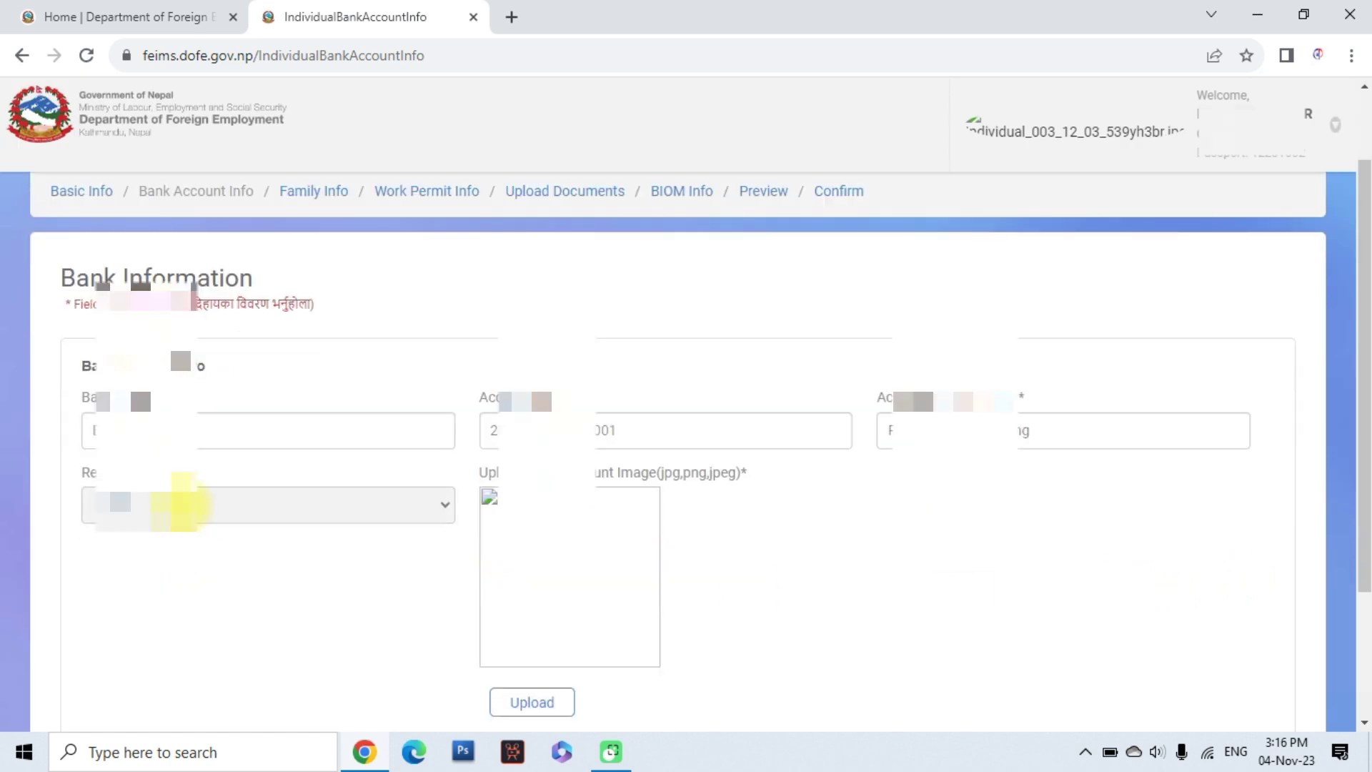
{"action": "left_click", "coordinate": [182, 433]}
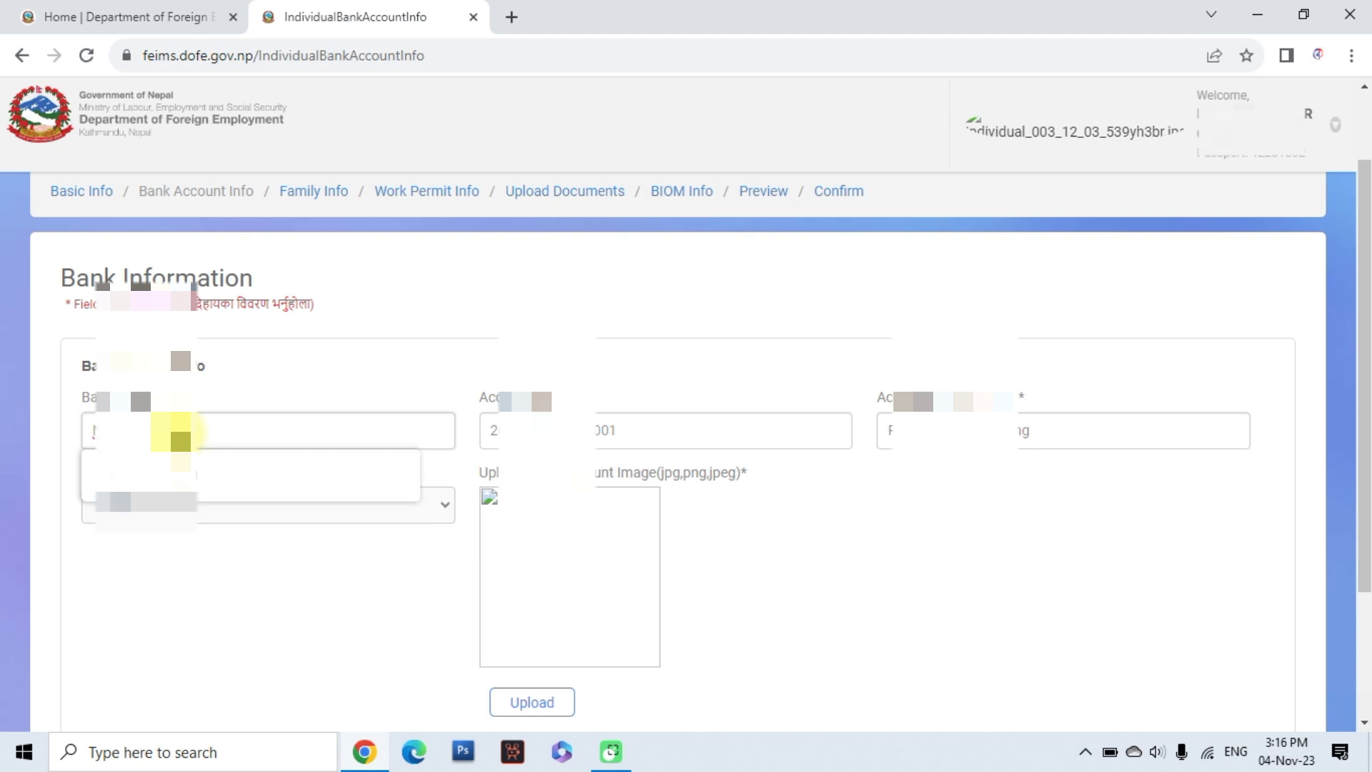
{"action": "left_click", "coordinate": [171, 477]}
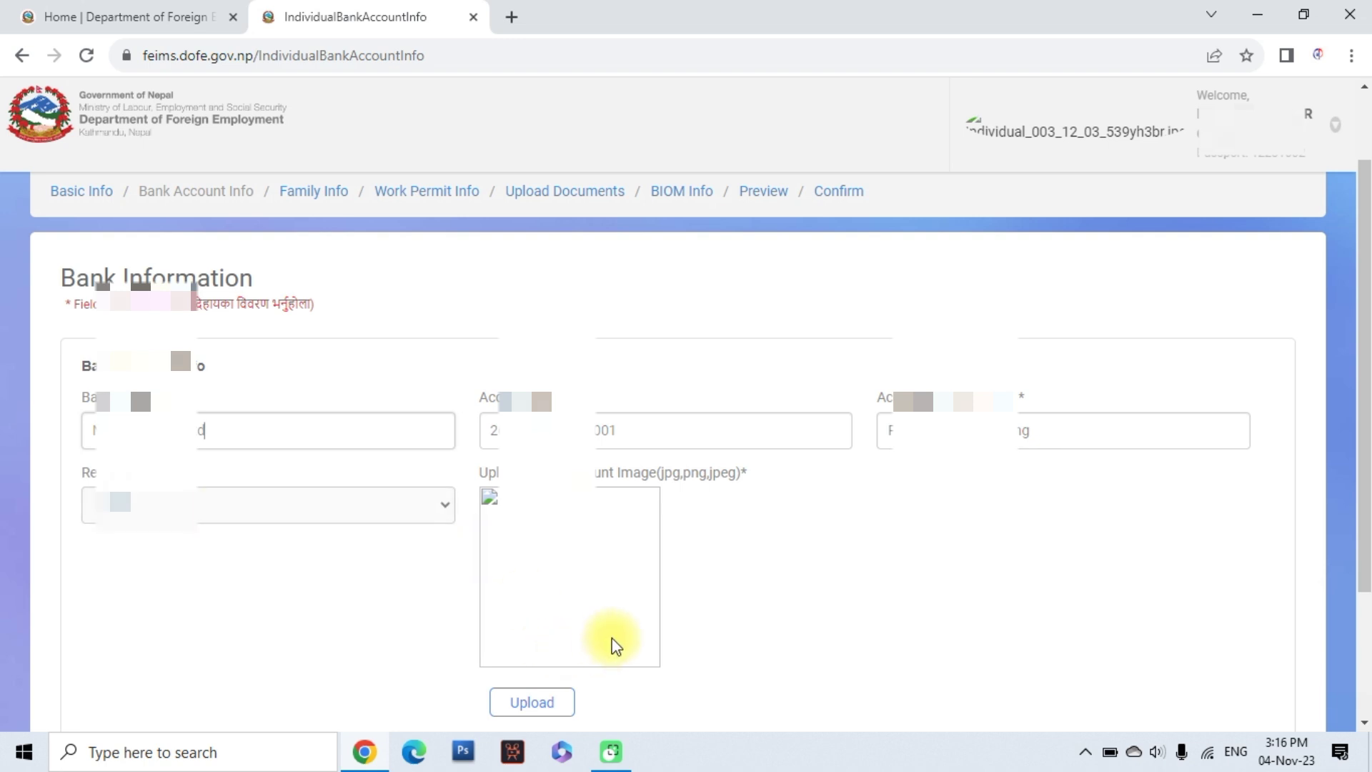
Upload the WhatsApp cheque photo from Downloads as the bank account image and continue
{"action": "scroll", "coordinate": [613, 643], "scroll_direction": "down", "scroll_amount": 2}
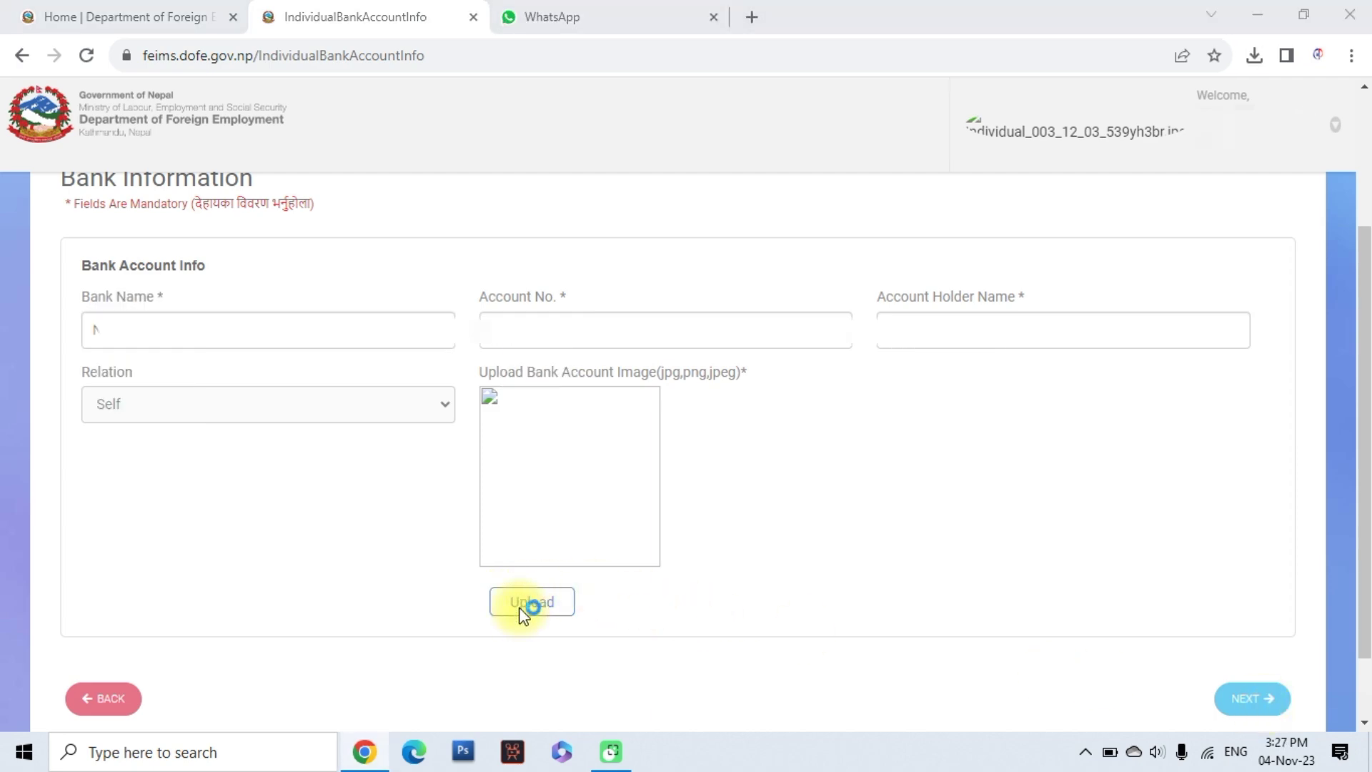
{"action": "left_click", "coordinate": [523, 609]}
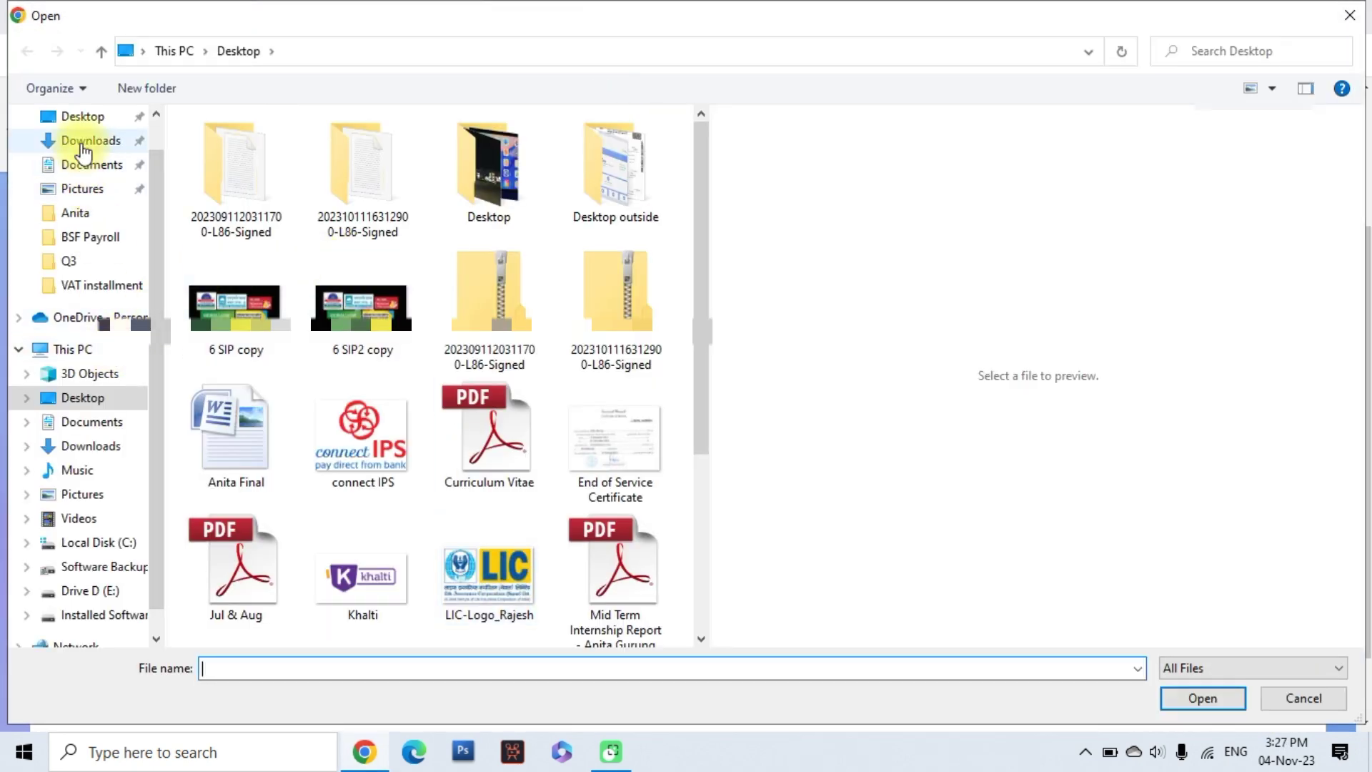
{"action": "left_click", "coordinate": [84, 140]}
{"action": "left_click", "coordinate": [250, 214]}
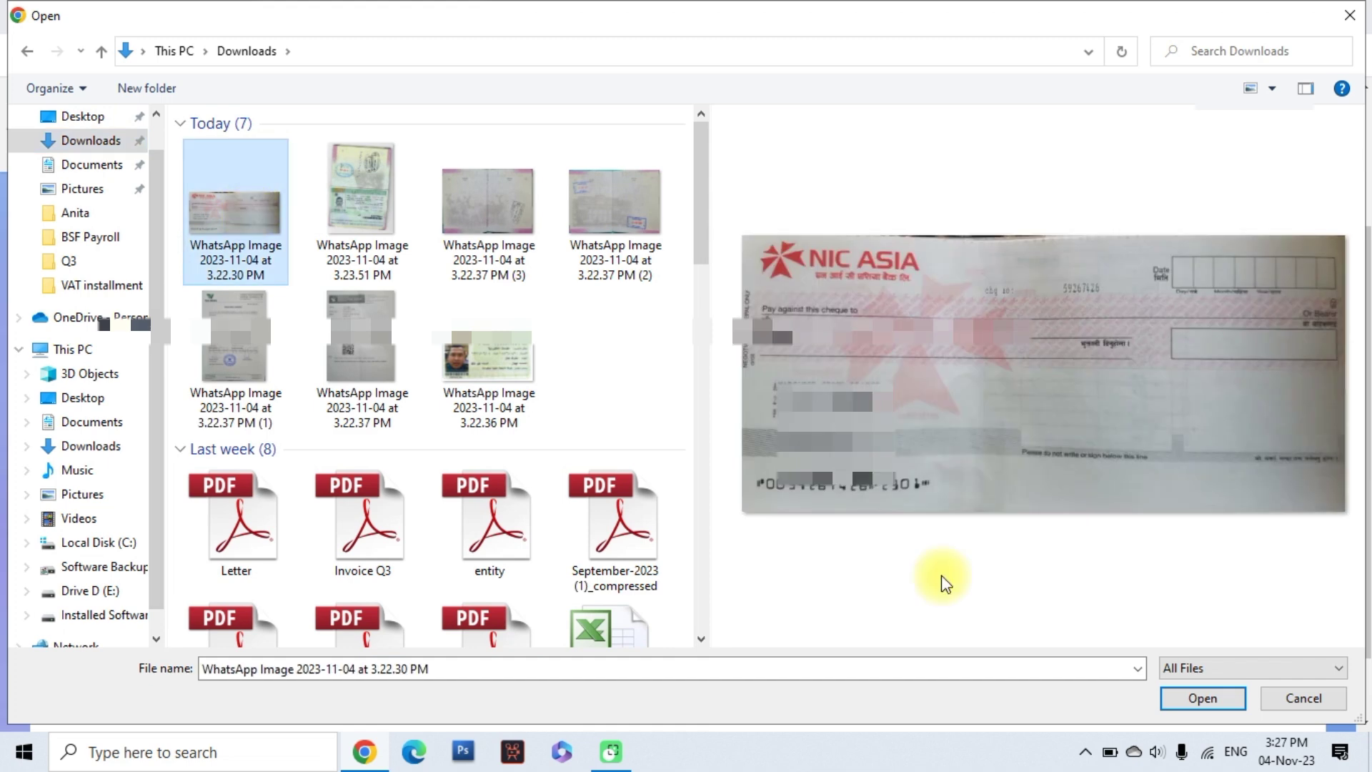
{"action": "left_click", "coordinate": [1202, 698]}
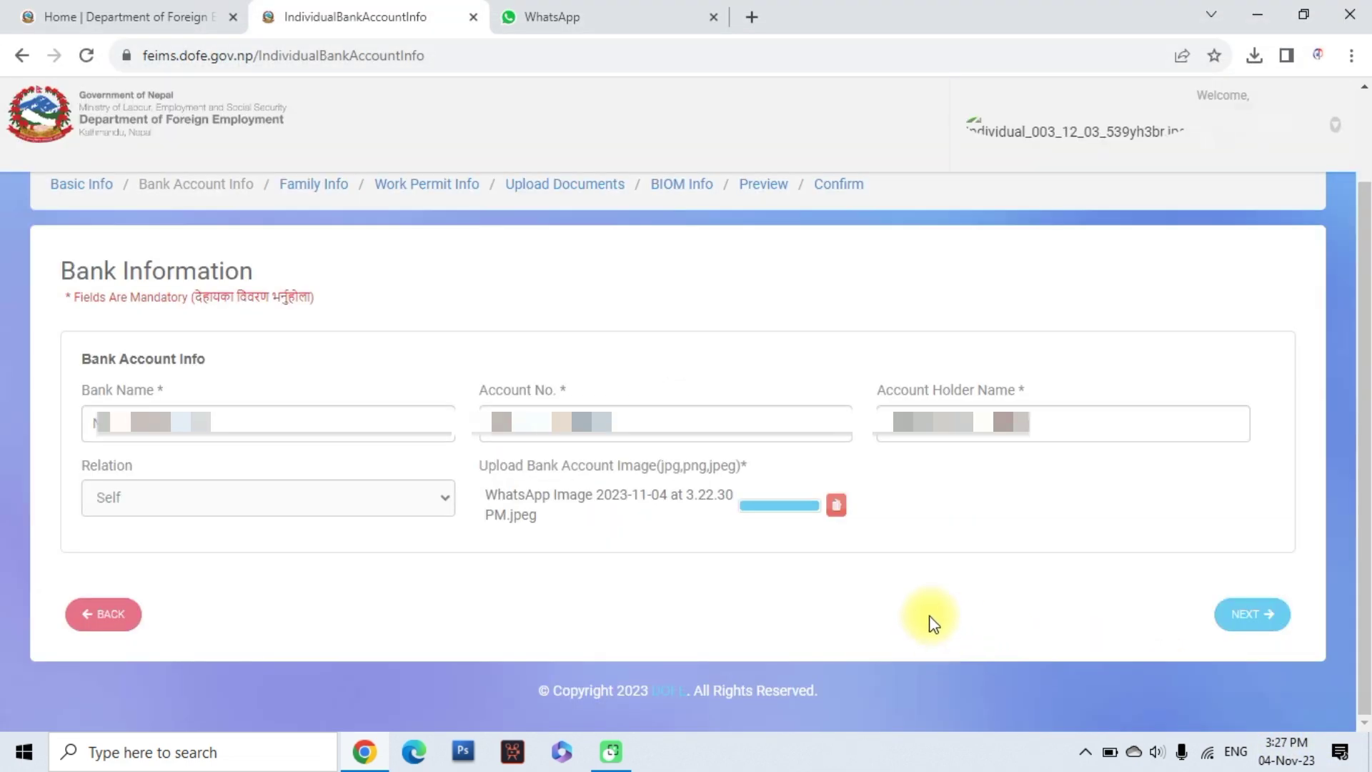
{"action": "left_click", "coordinate": [1256, 622]}
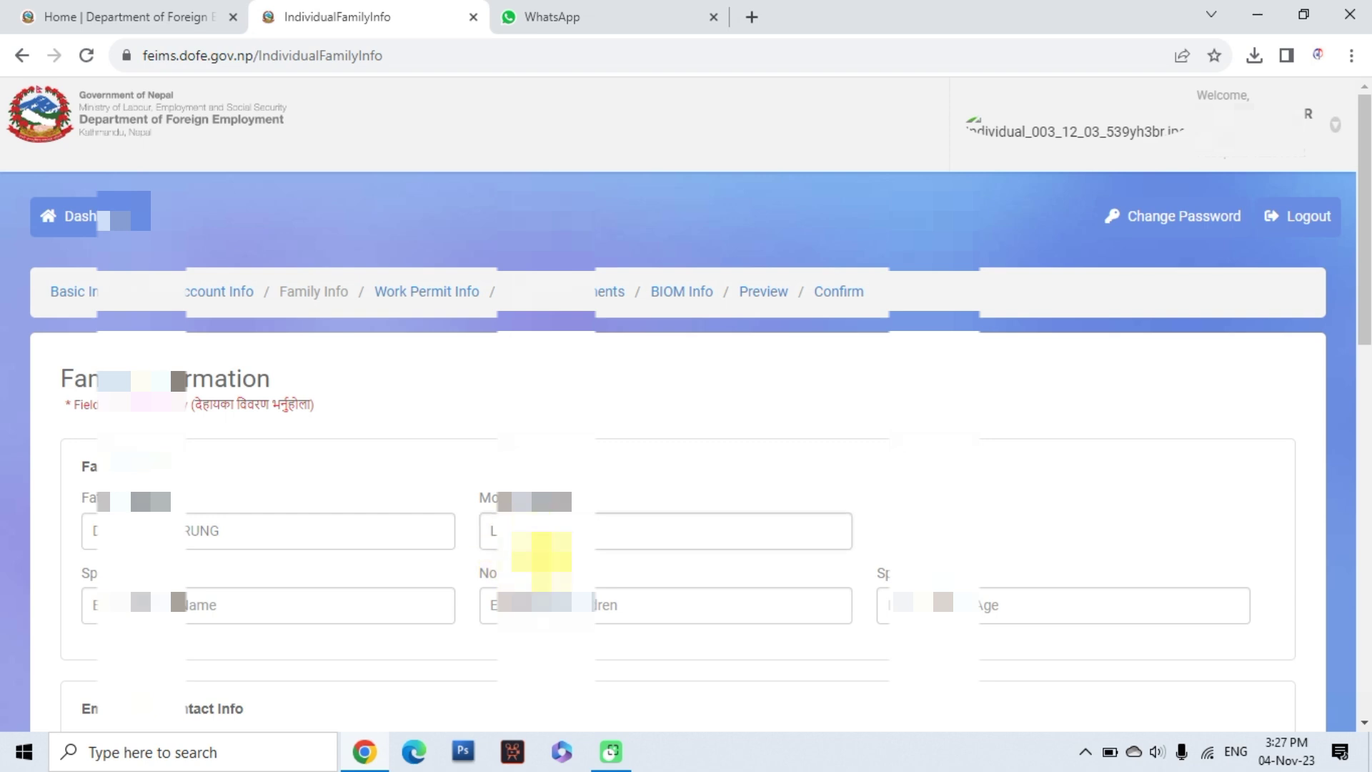
Complete the mother's name and edit the emergency contact person's name and number
{"action": "type", "text": "URUNG"}
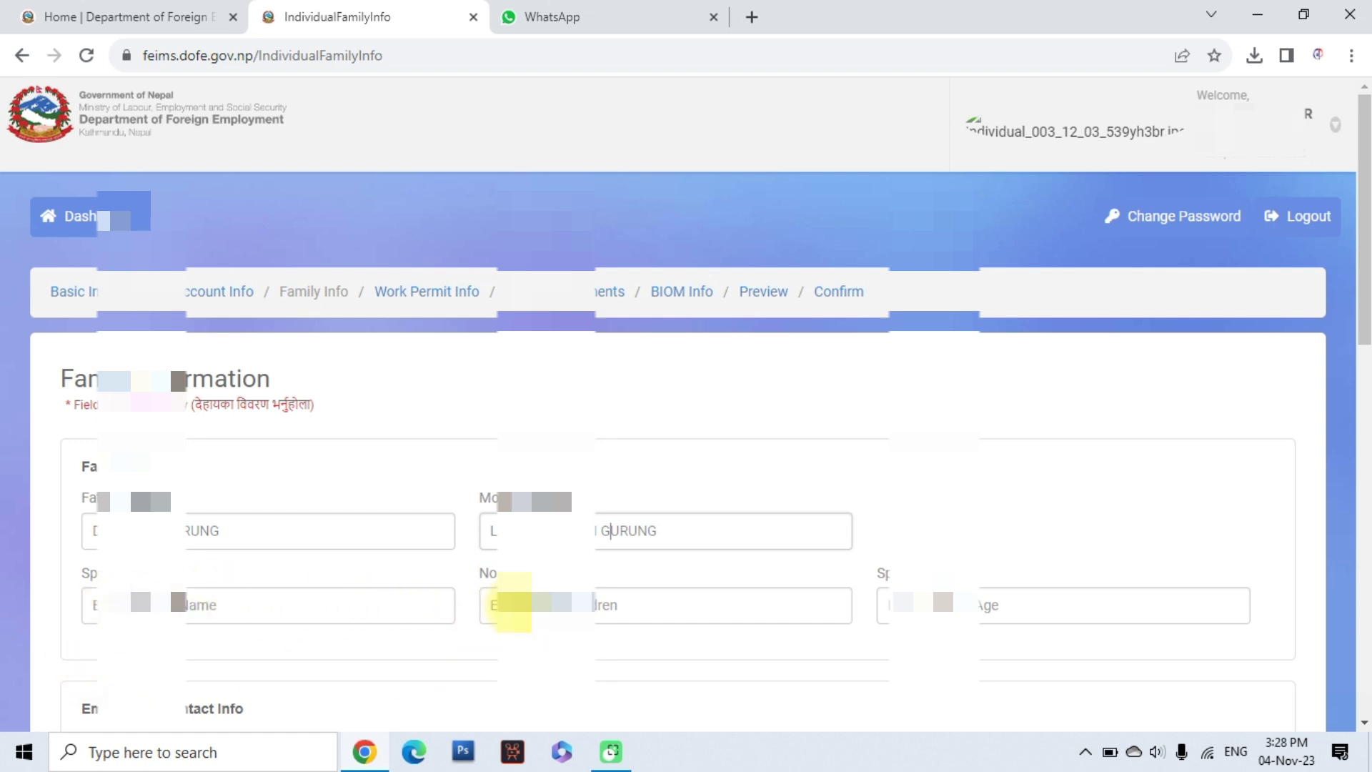
{"action": "scroll", "coordinate": [740, 593], "scroll_direction": "down", "scroll_amount": 4}
{"action": "scroll", "coordinate": [728, 597], "scroll_direction": "down", "scroll_amount": 1}
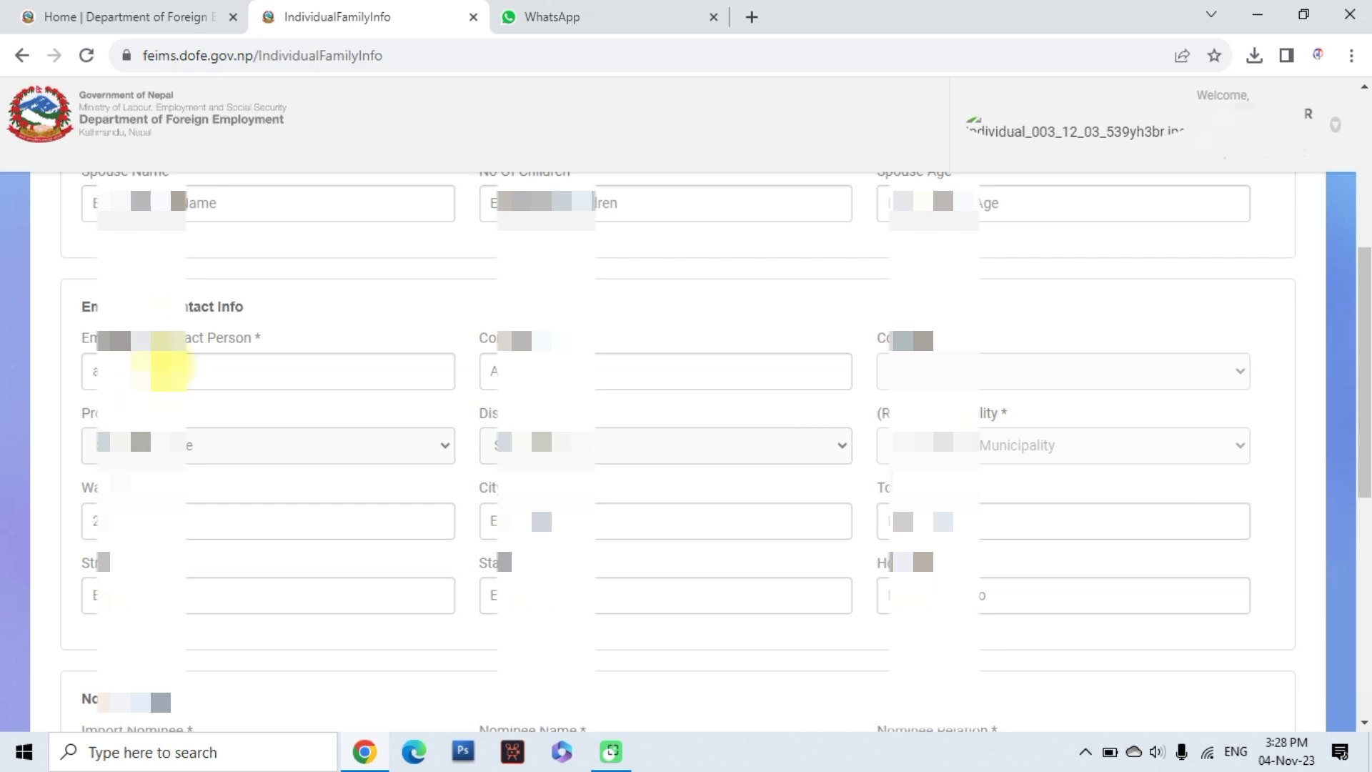
{"action": "left_click_drag", "start_coordinate": [223, 370], "coordinate": [61, 370]}
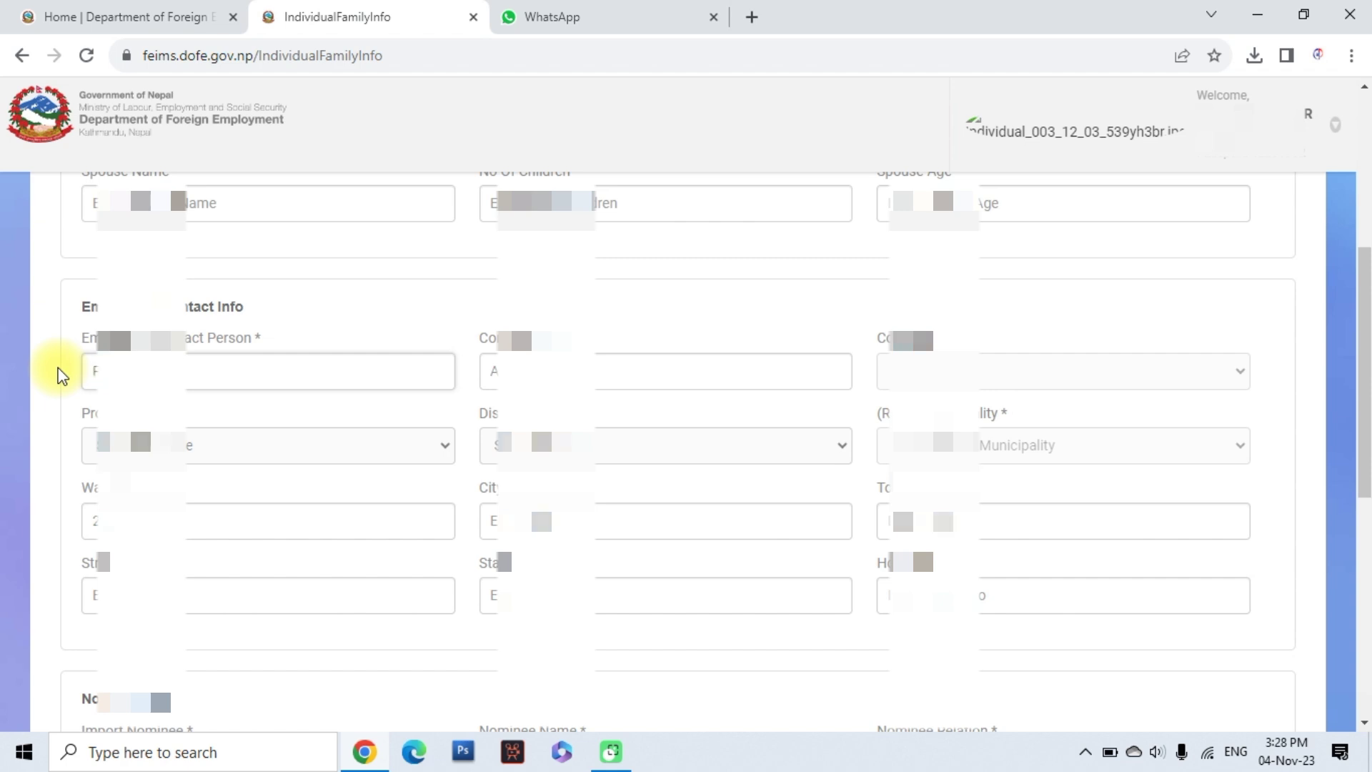
{"action": "left_click_drag", "start_coordinate": [521, 368], "coordinate": [484, 372]}
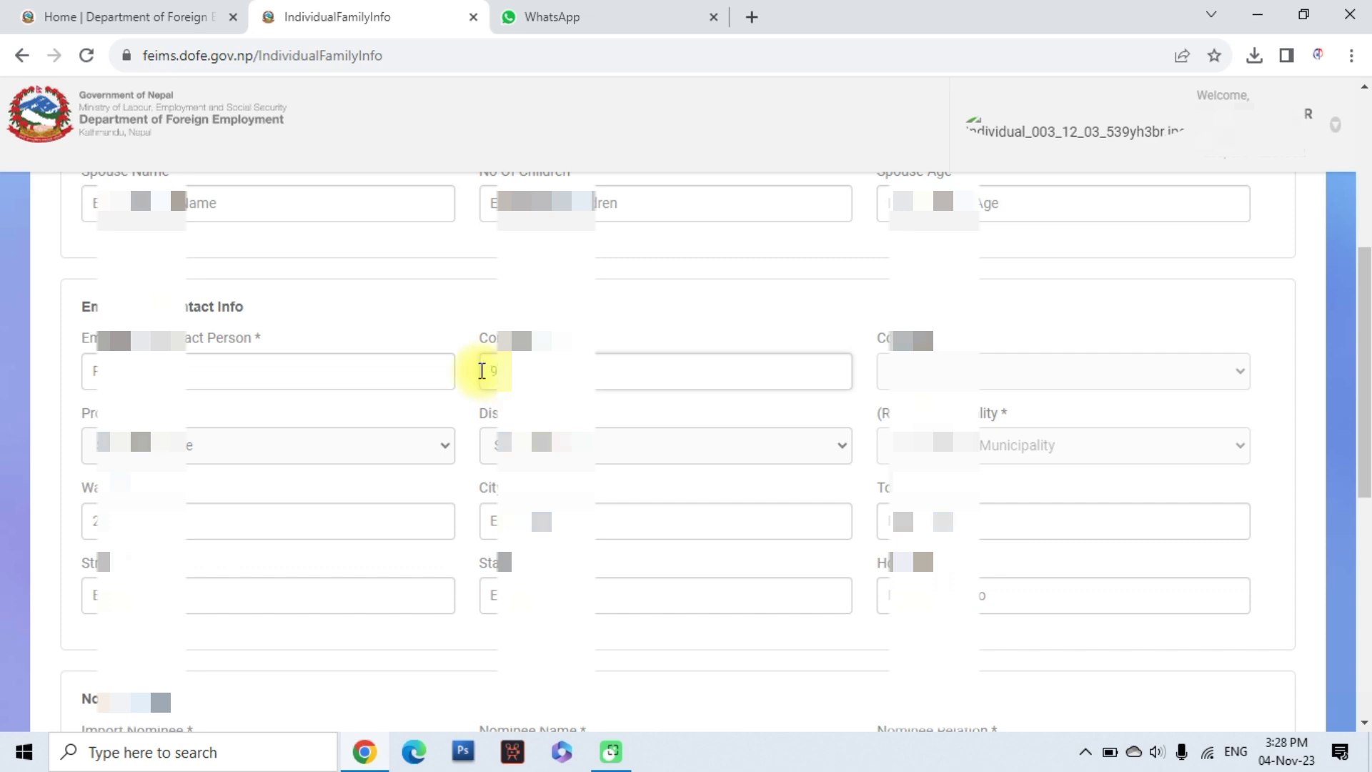
Set the emergency contact's province, last district, municipality, ward 1 and a new city
{"action": "left_click", "coordinate": [213, 449]}
{"action": "left_click", "coordinate": [202, 507]}
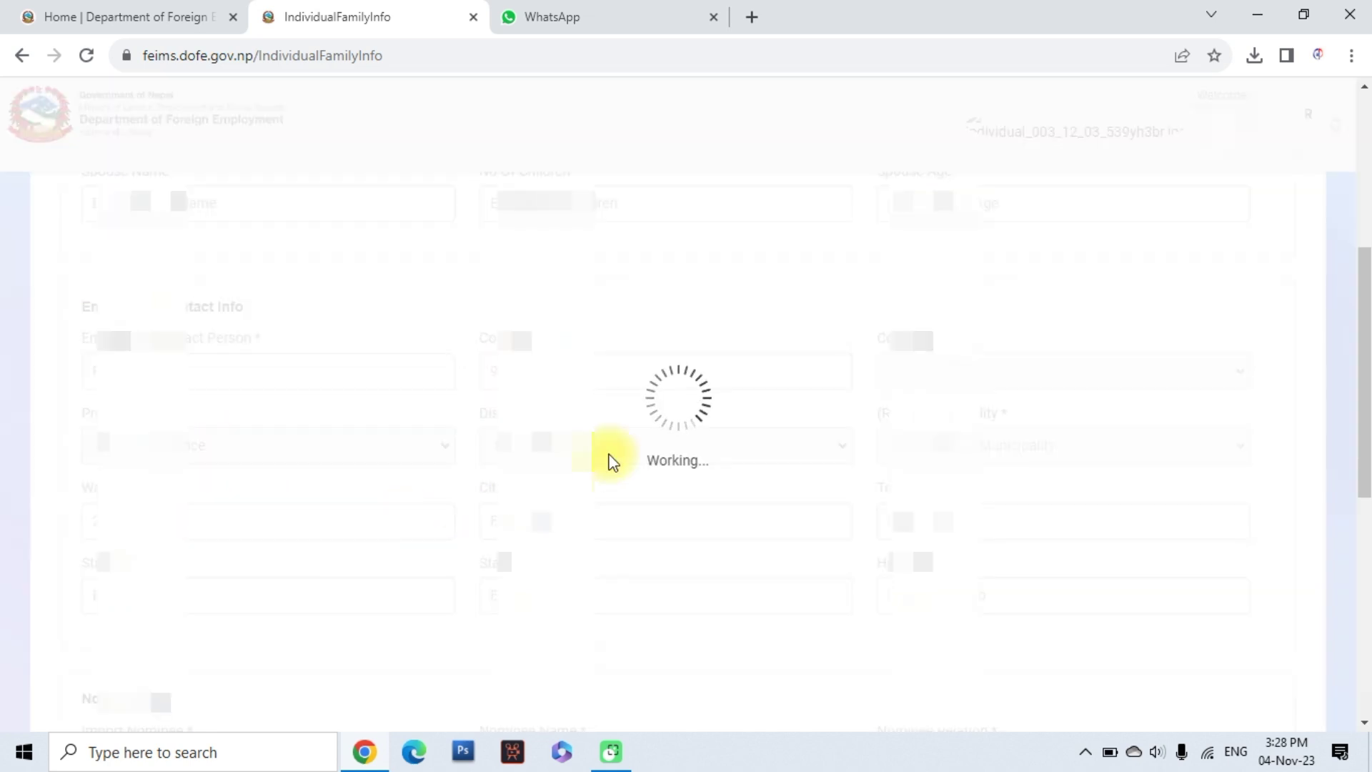
{"action": "left_click", "coordinate": [604, 455]}
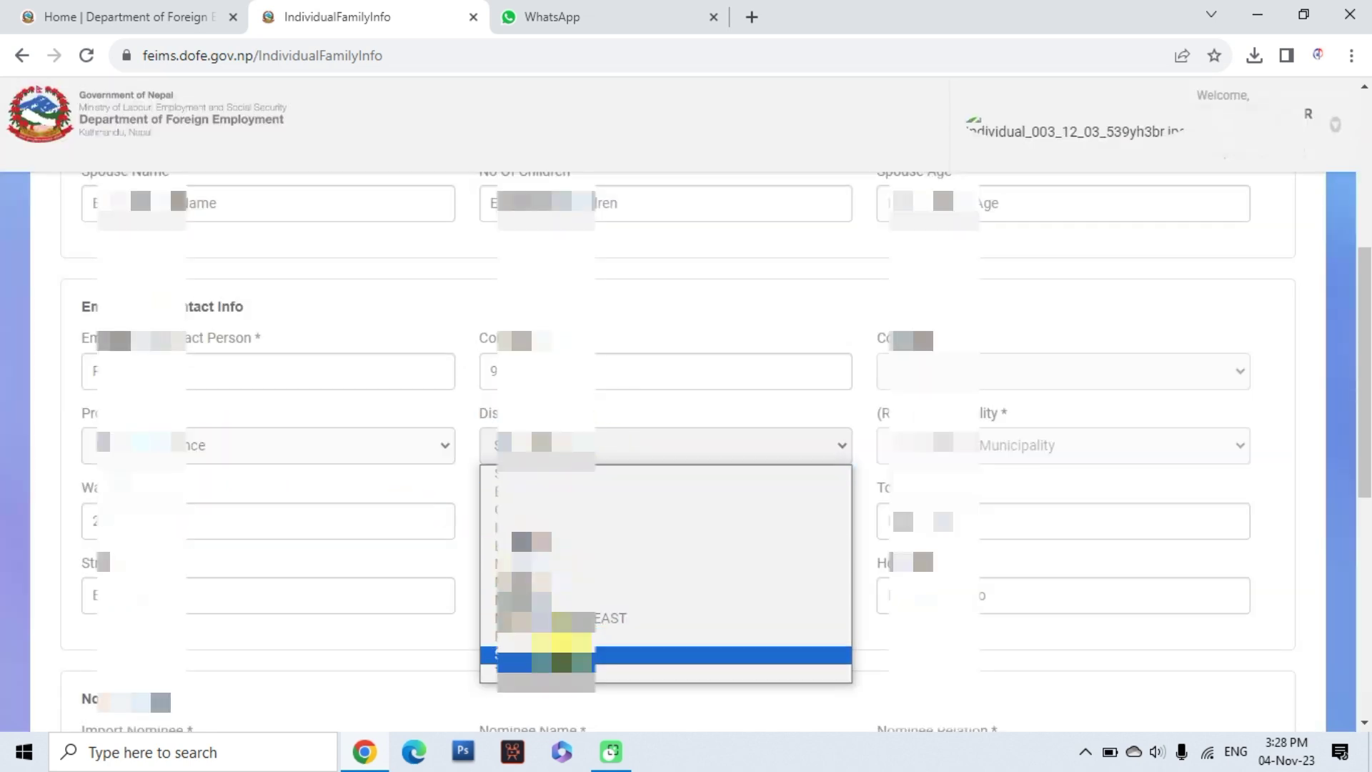
{"action": "left_click", "coordinate": [562, 651]}
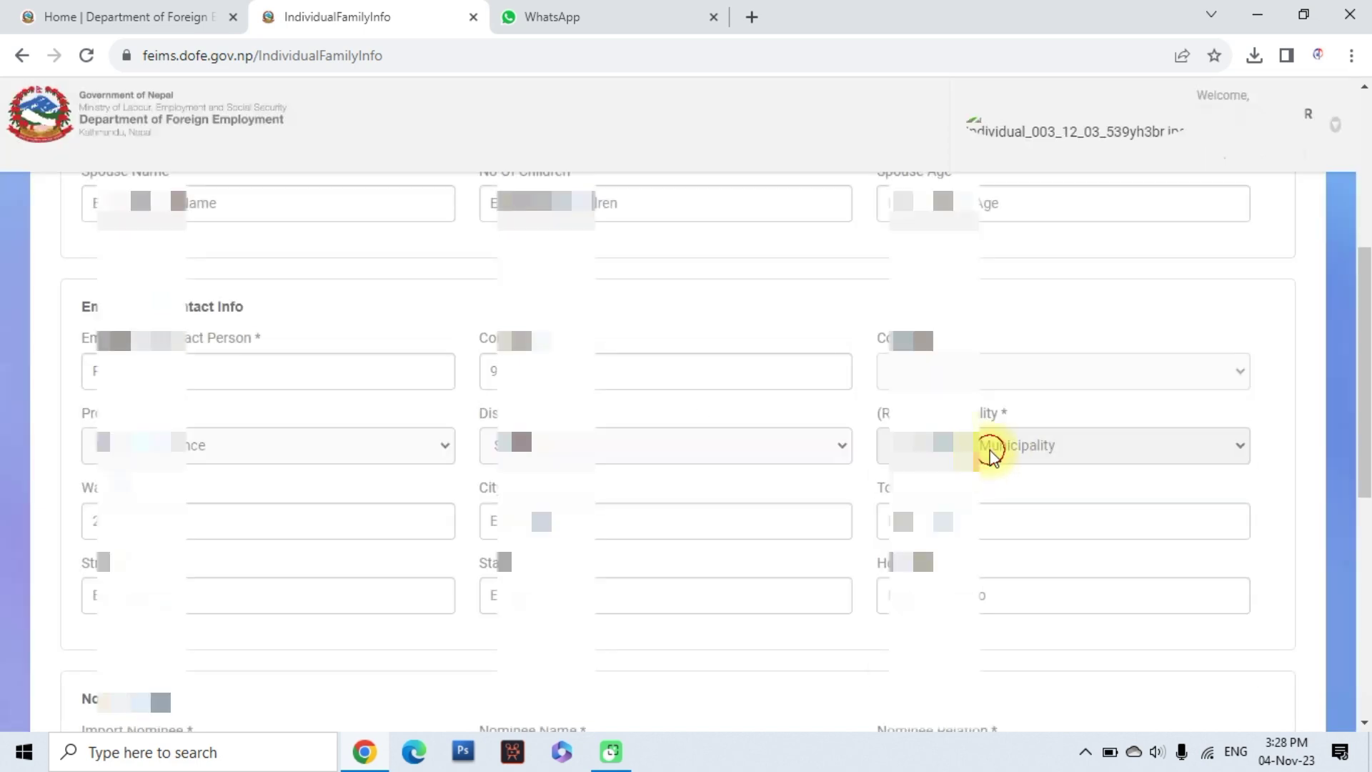
{"action": "left_click", "coordinate": [991, 455]}
{"action": "left_click", "coordinate": [968, 668]}
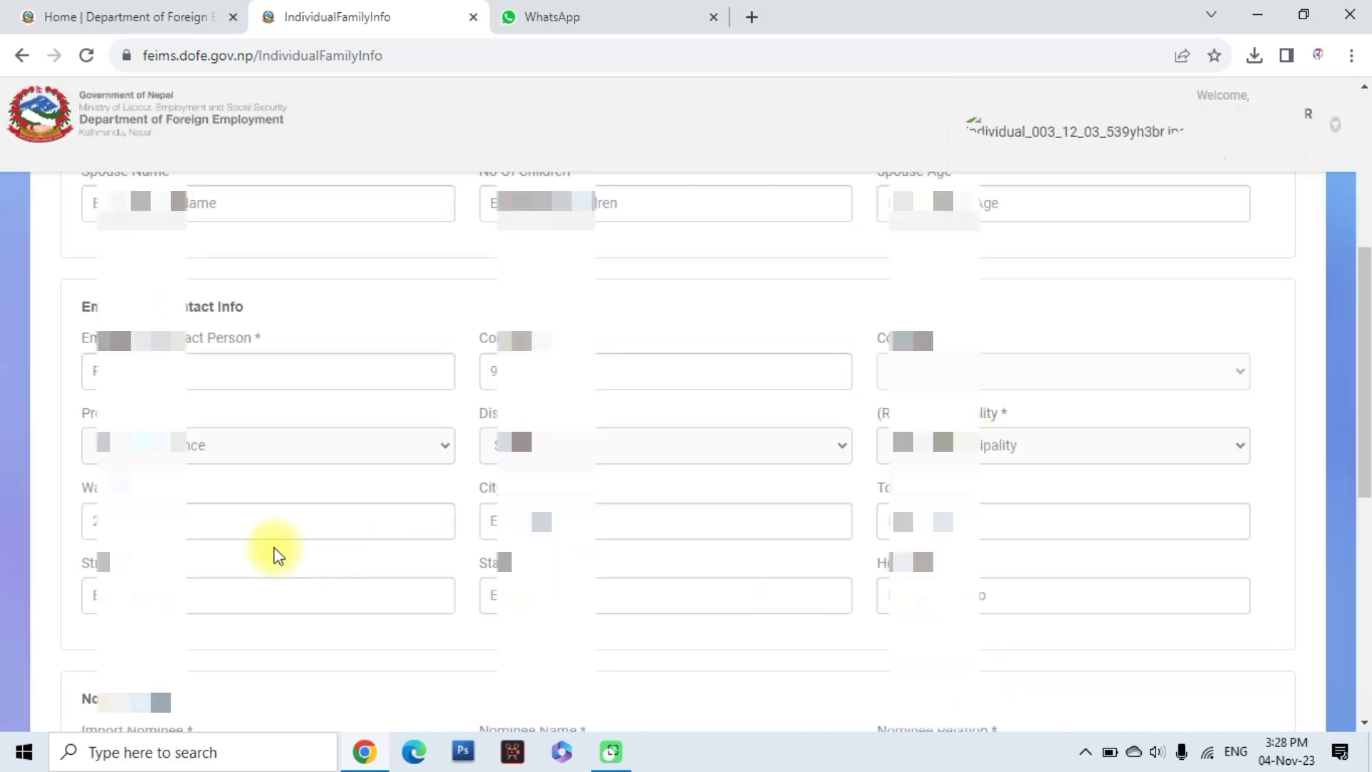
{"action": "left_click_drag", "start_coordinate": [128, 512], "coordinate": [61, 520]}
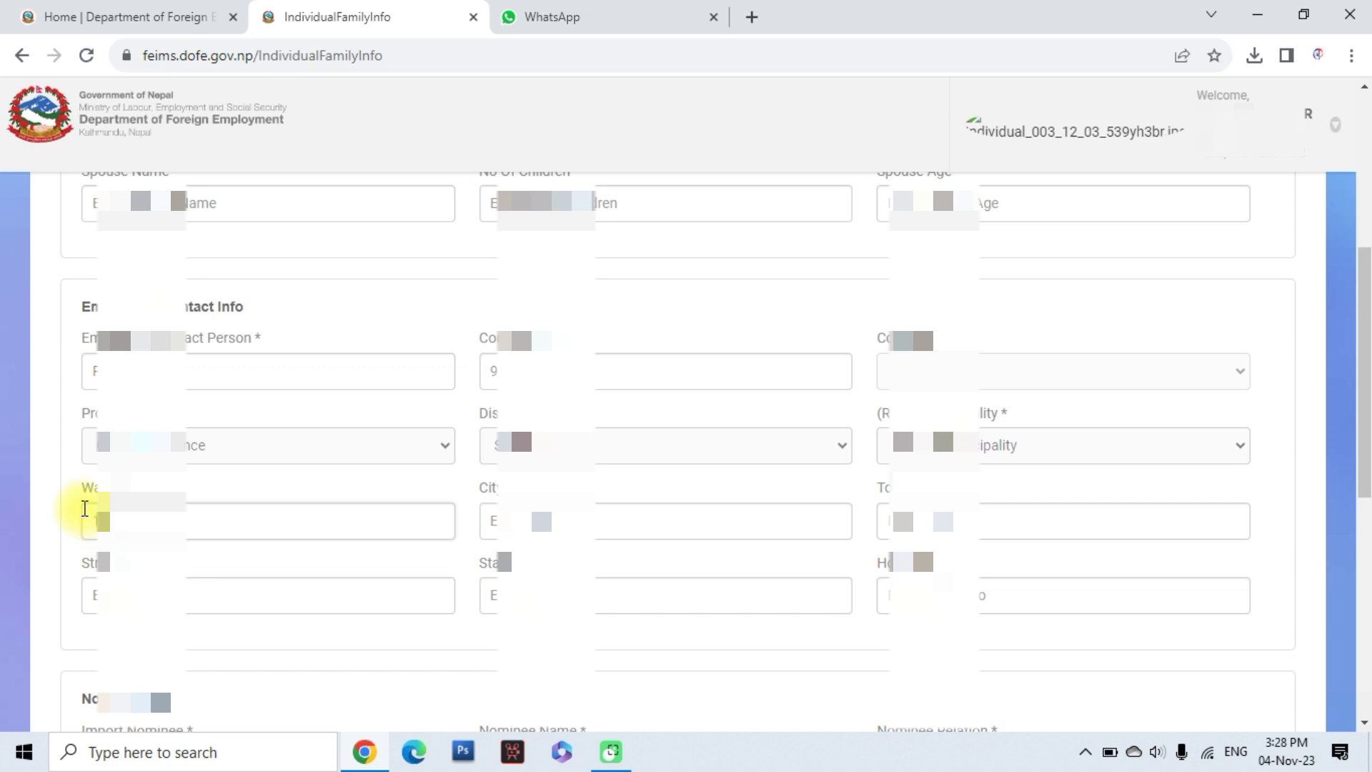
{"action": "type", "text": "1"}
{"action": "left_click", "coordinate": [562, 525]}
{"action": "type", "text": "R"}
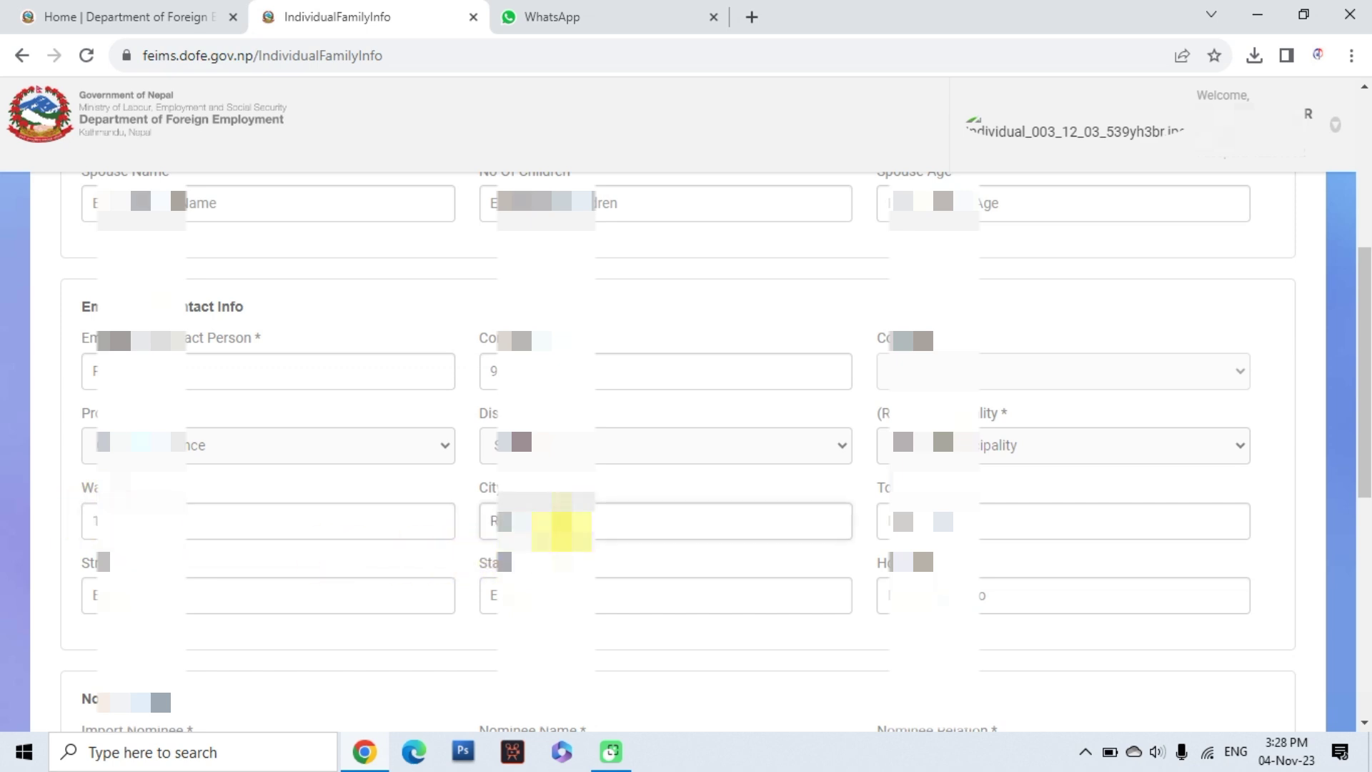
{"action": "scroll", "coordinate": [562, 543], "scroll_direction": "down", "scroll_amount": 4}
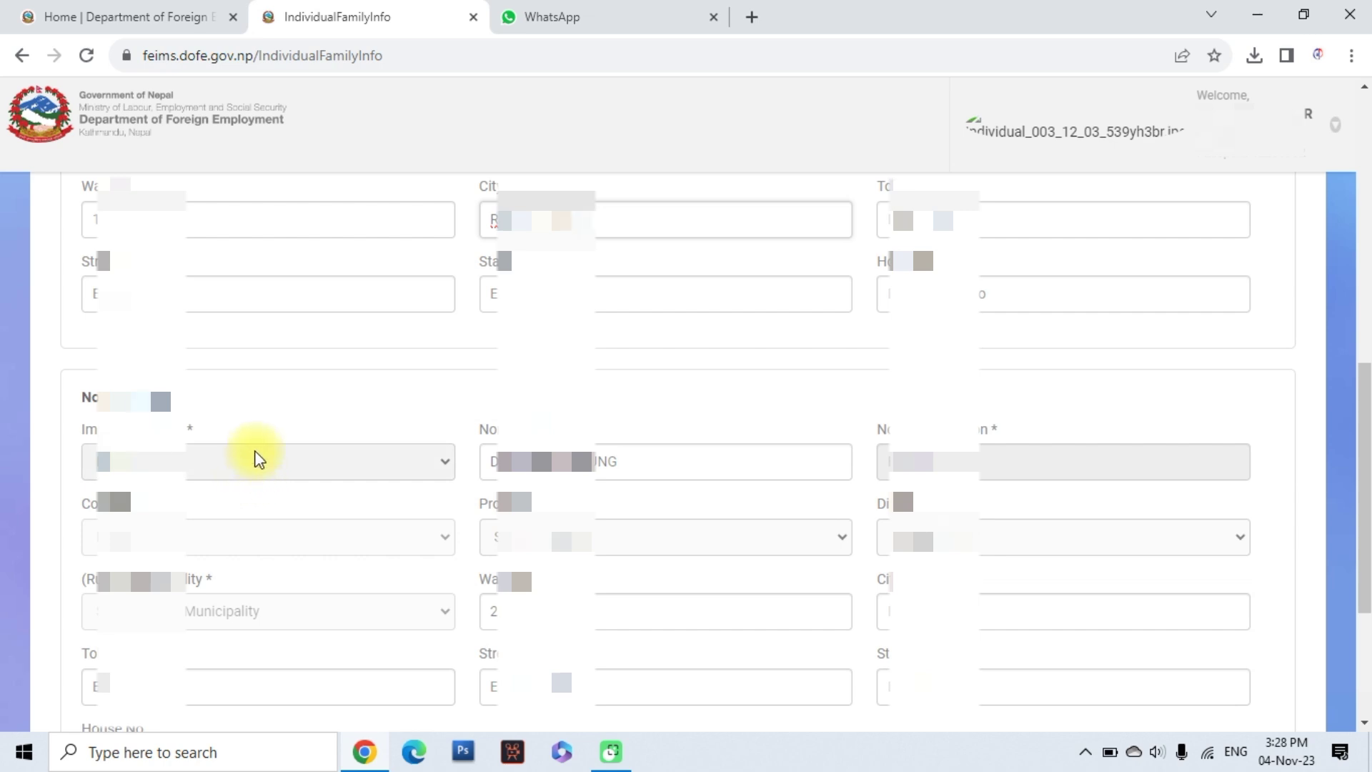
Choose the nominee's relationship type and enter the nominee's name and relation (father)
{"action": "scroll", "coordinate": [255, 458], "scroll_direction": "down", "scroll_amount": 1}
{"action": "left_click", "coordinate": [255, 366]}
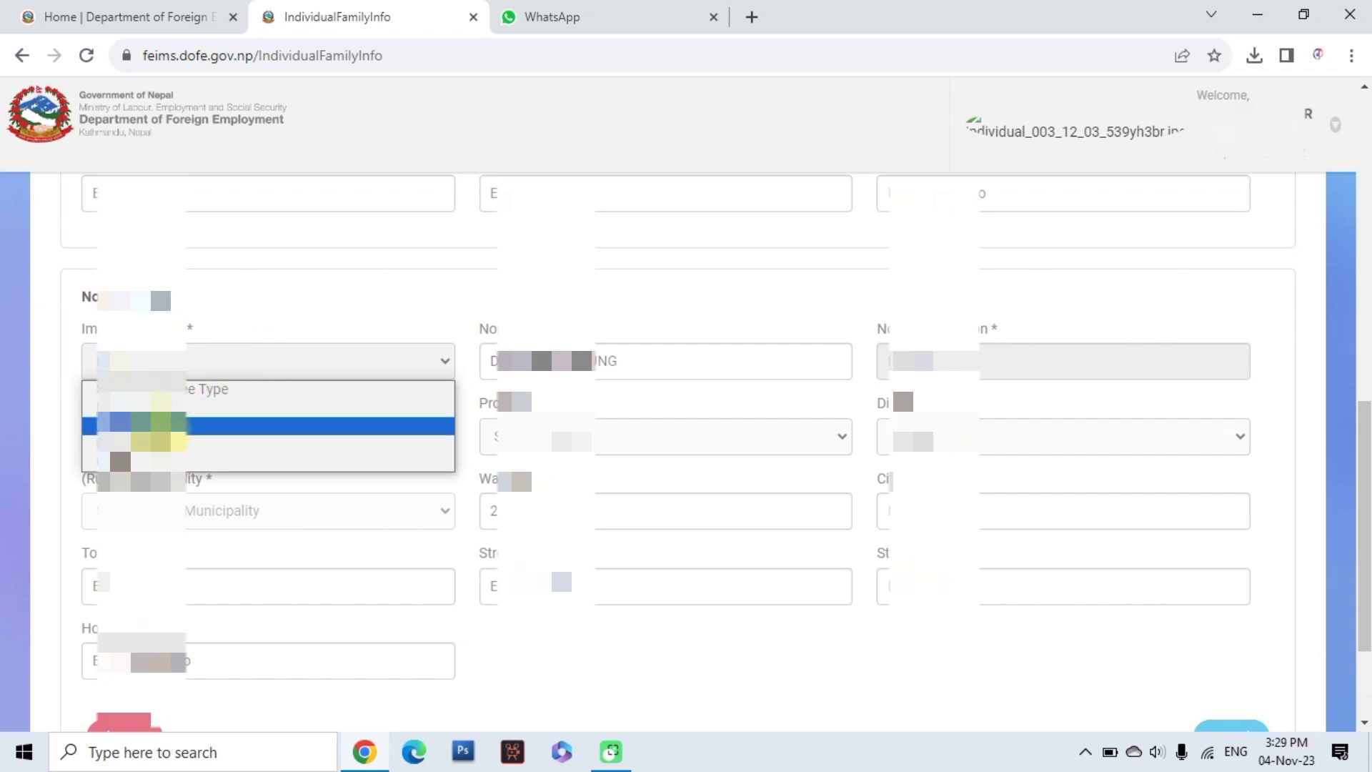
{"action": "left_click", "coordinate": [143, 444]}
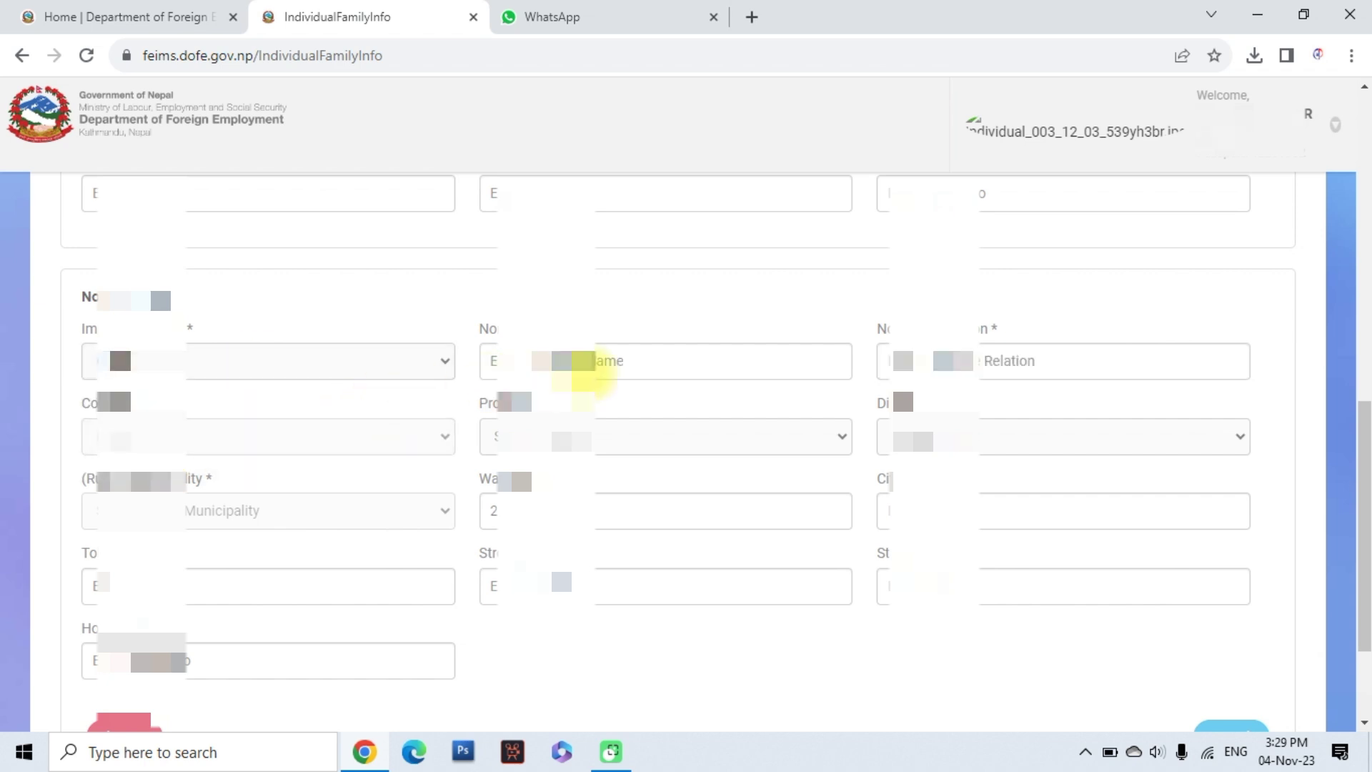
{"action": "type", "text": "P"}
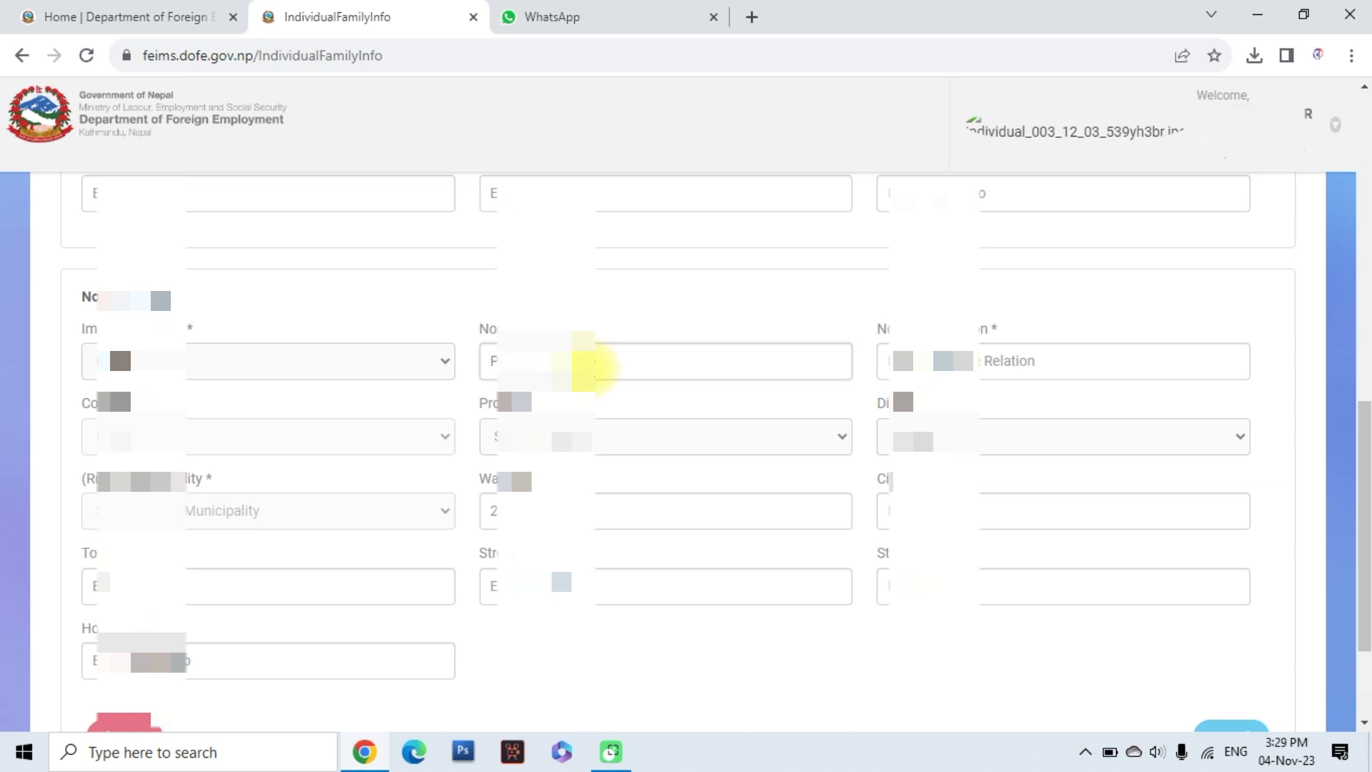
{"action": "type", "text": "rakash"}
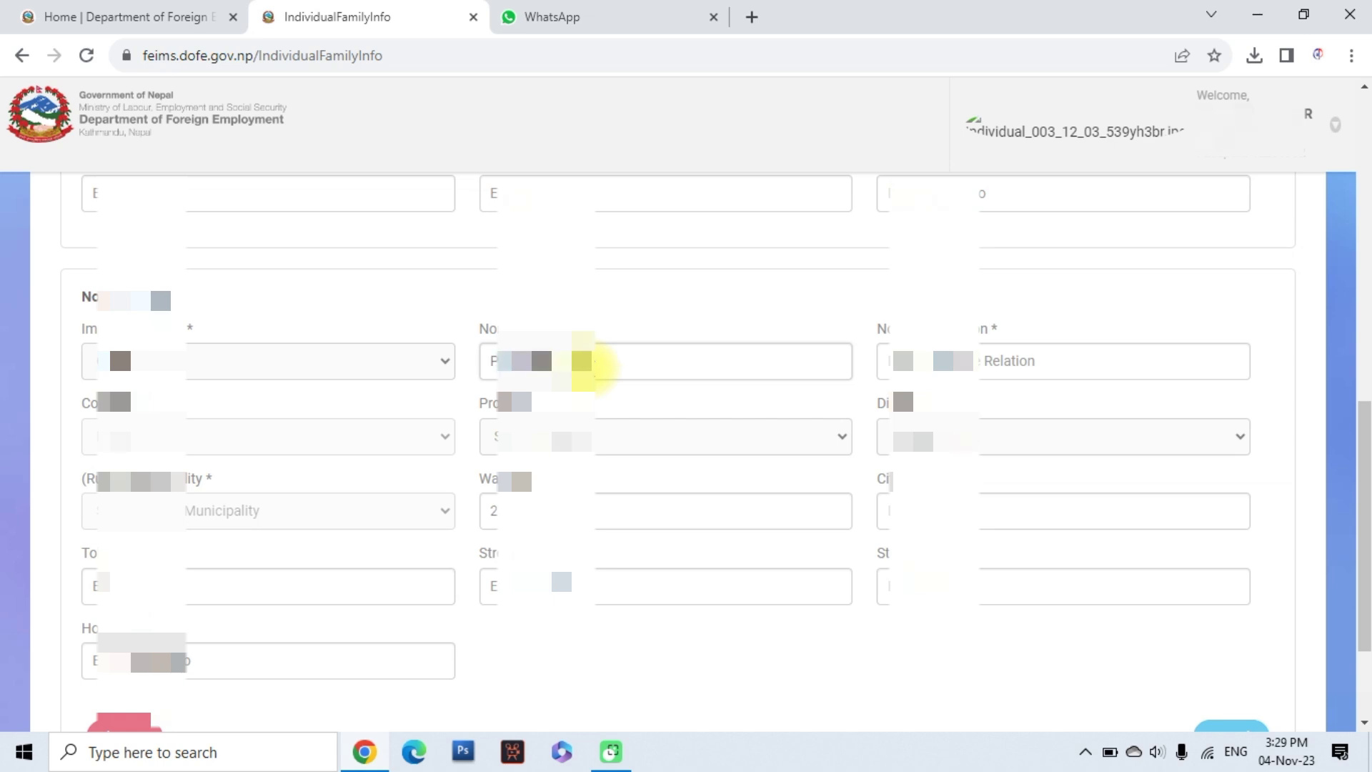
{"action": "key", "text": "Tab"}
{"action": "type", "text": "F"}
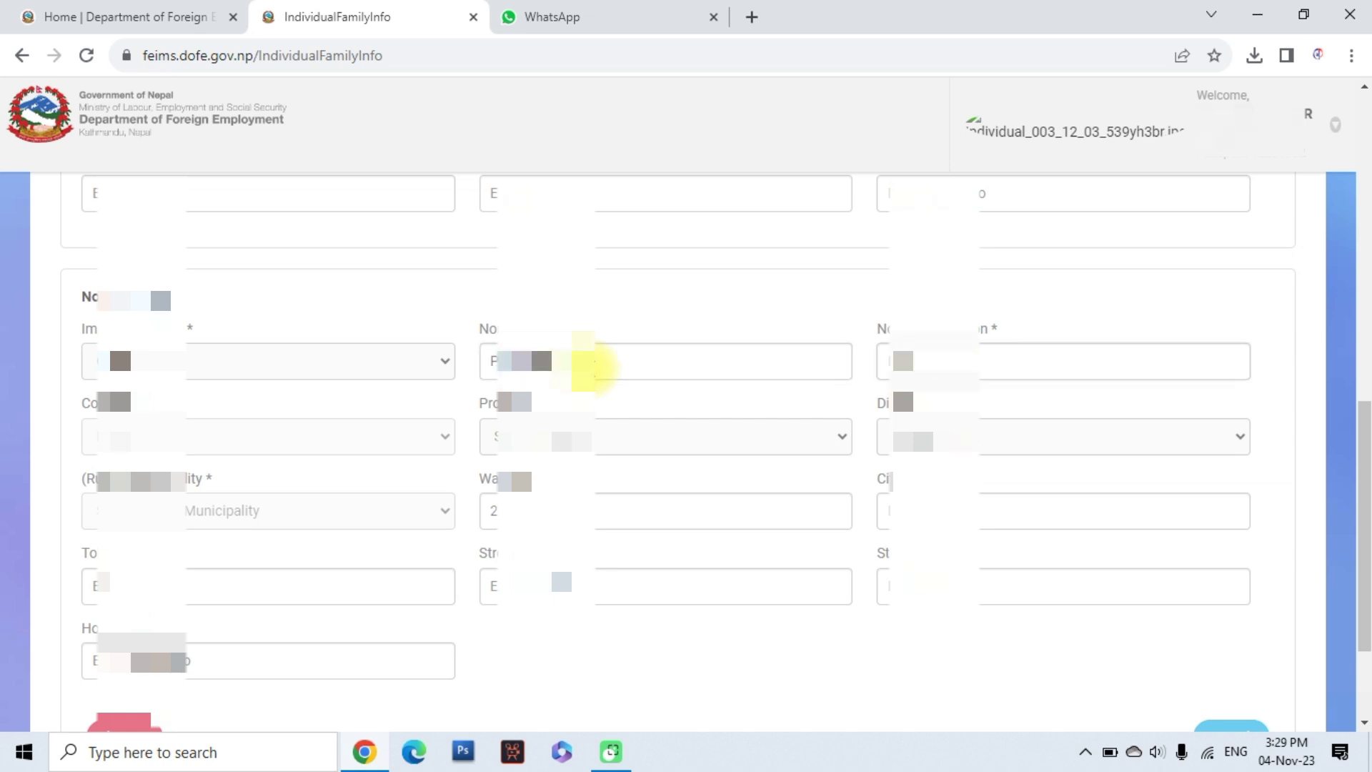
{"action": "type", "text": "a"}
Fill the nominee's province, district, municipality, ward and city, then continue to Work Permit Info
{"action": "left_click", "coordinate": [591, 439]}
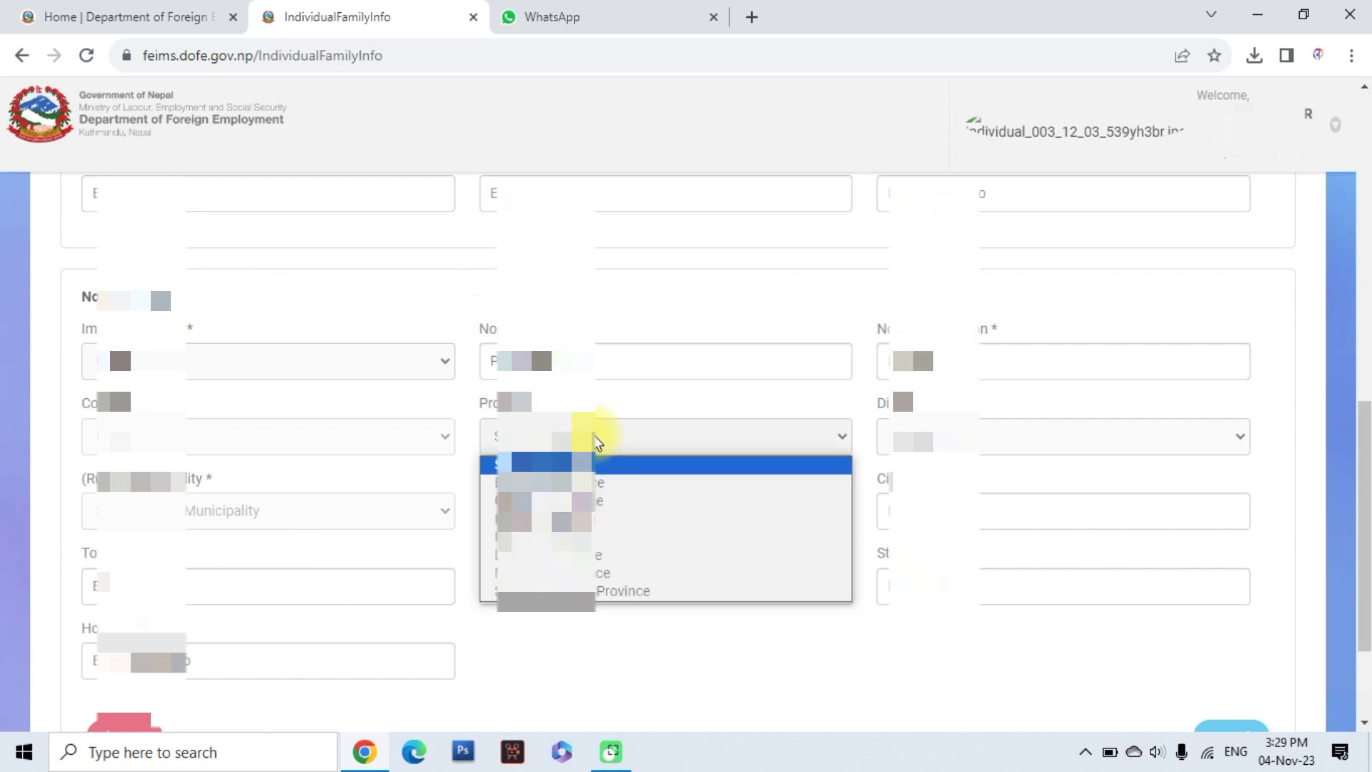
{"action": "left_click", "coordinate": [671, 512]}
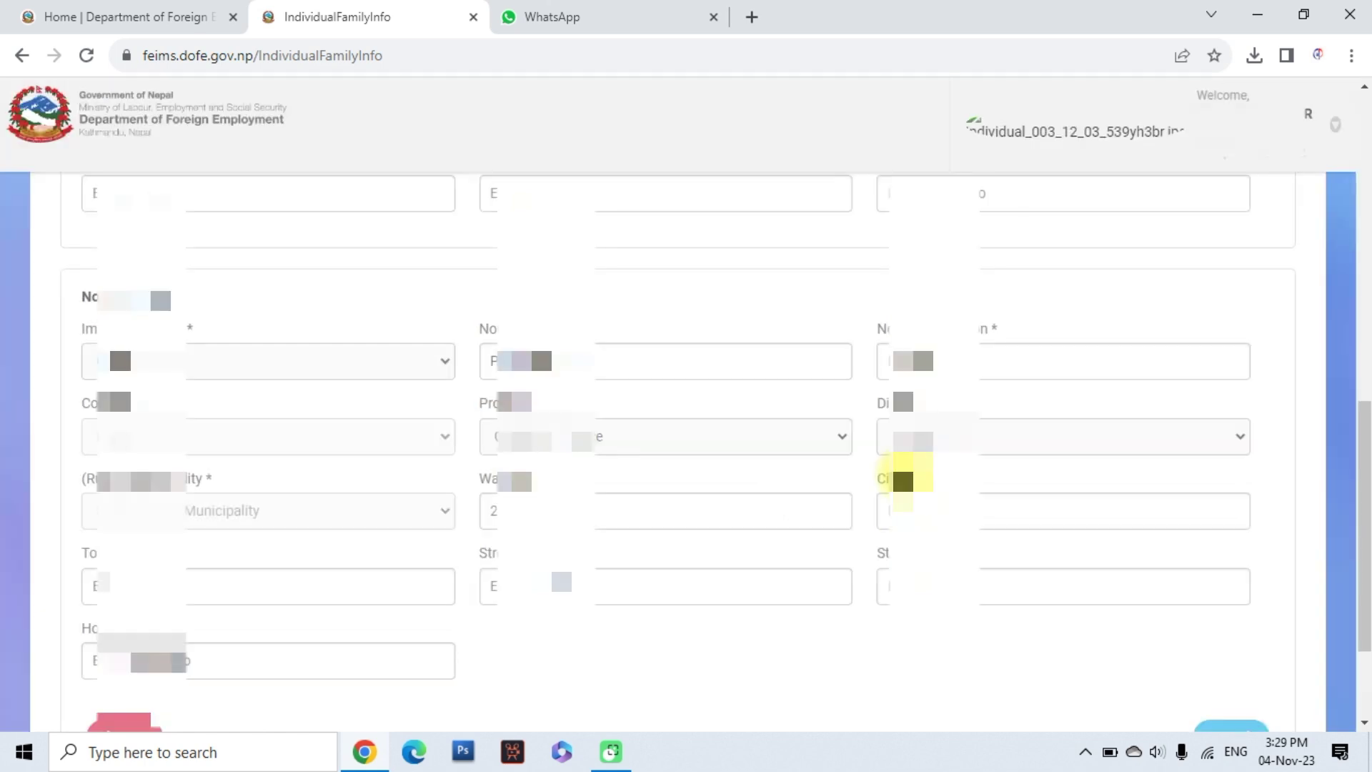
{"action": "left_click", "coordinate": [929, 438]}
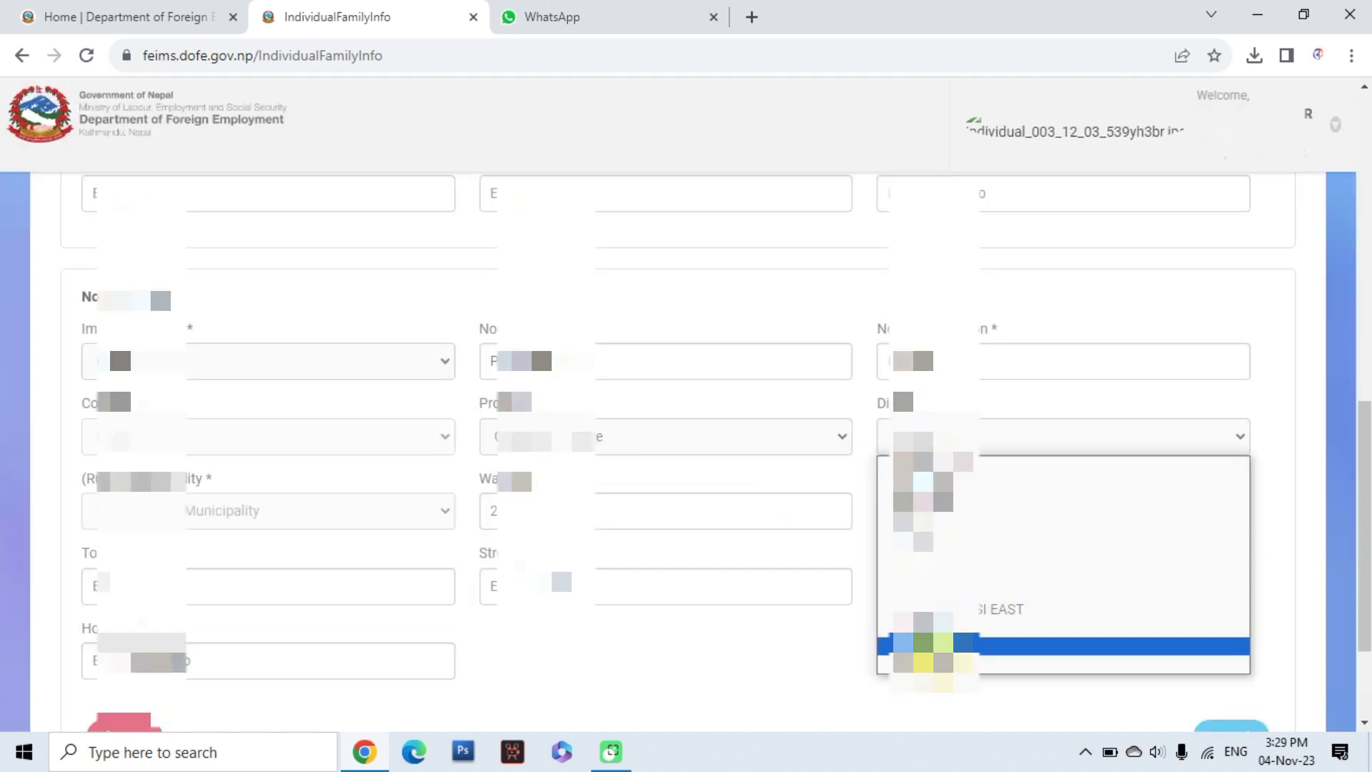
{"action": "left_click", "coordinate": [922, 639]}
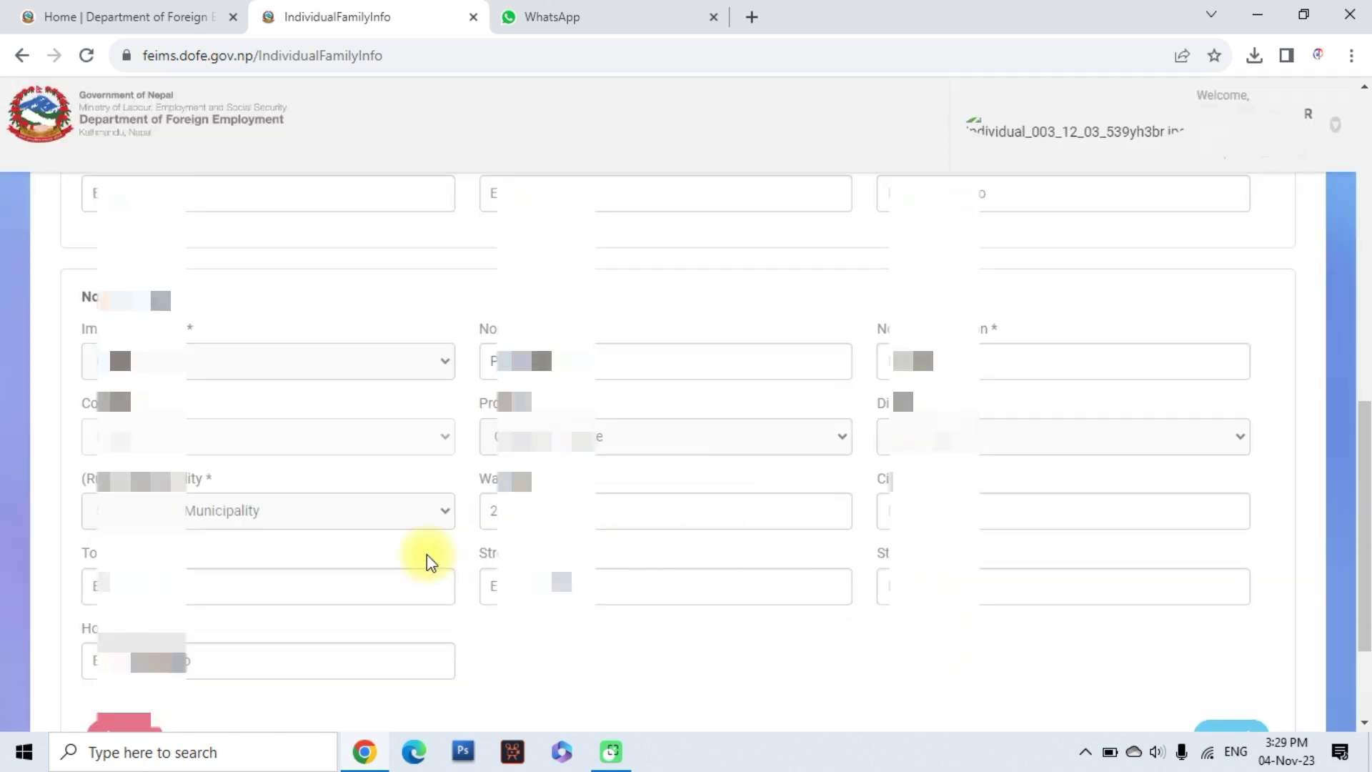
{"action": "left_click", "coordinate": [259, 522]}
{"action": "left_click", "coordinate": [224, 482]}
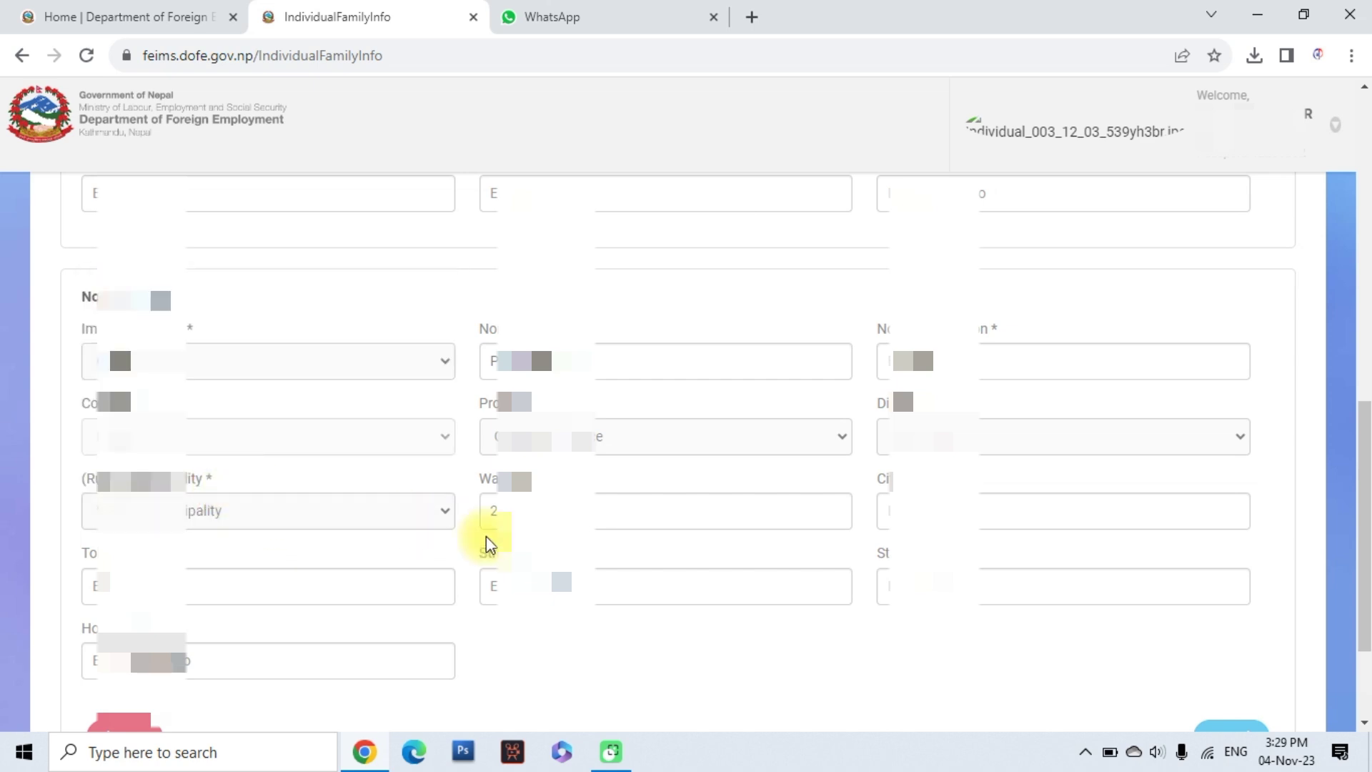
{"action": "left_click_drag", "start_coordinate": [527, 515], "coordinate": [471, 514]}
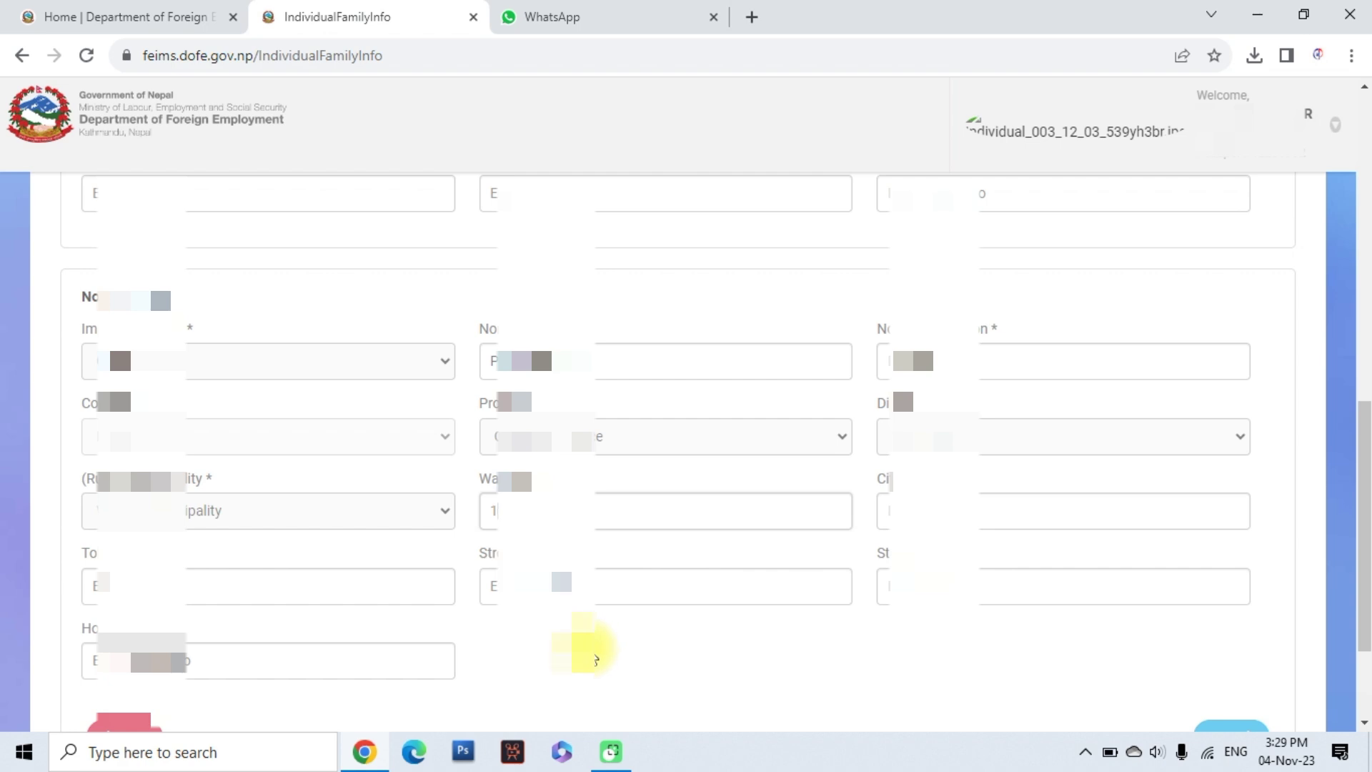
{"action": "left_click", "coordinate": [926, 509]}
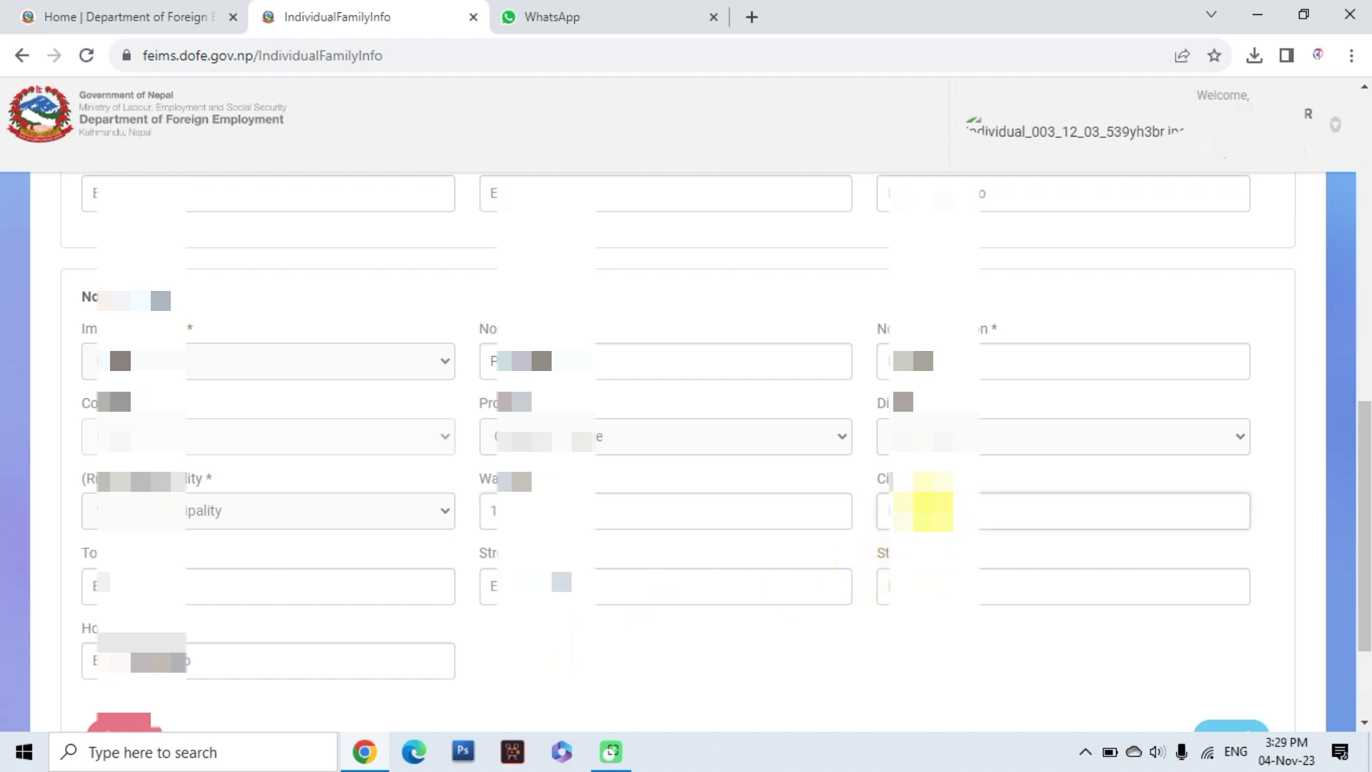
{"action": "scroll", "coordinate": [719, 601], "scroll_direction": "down", "scroll_amount": 3}
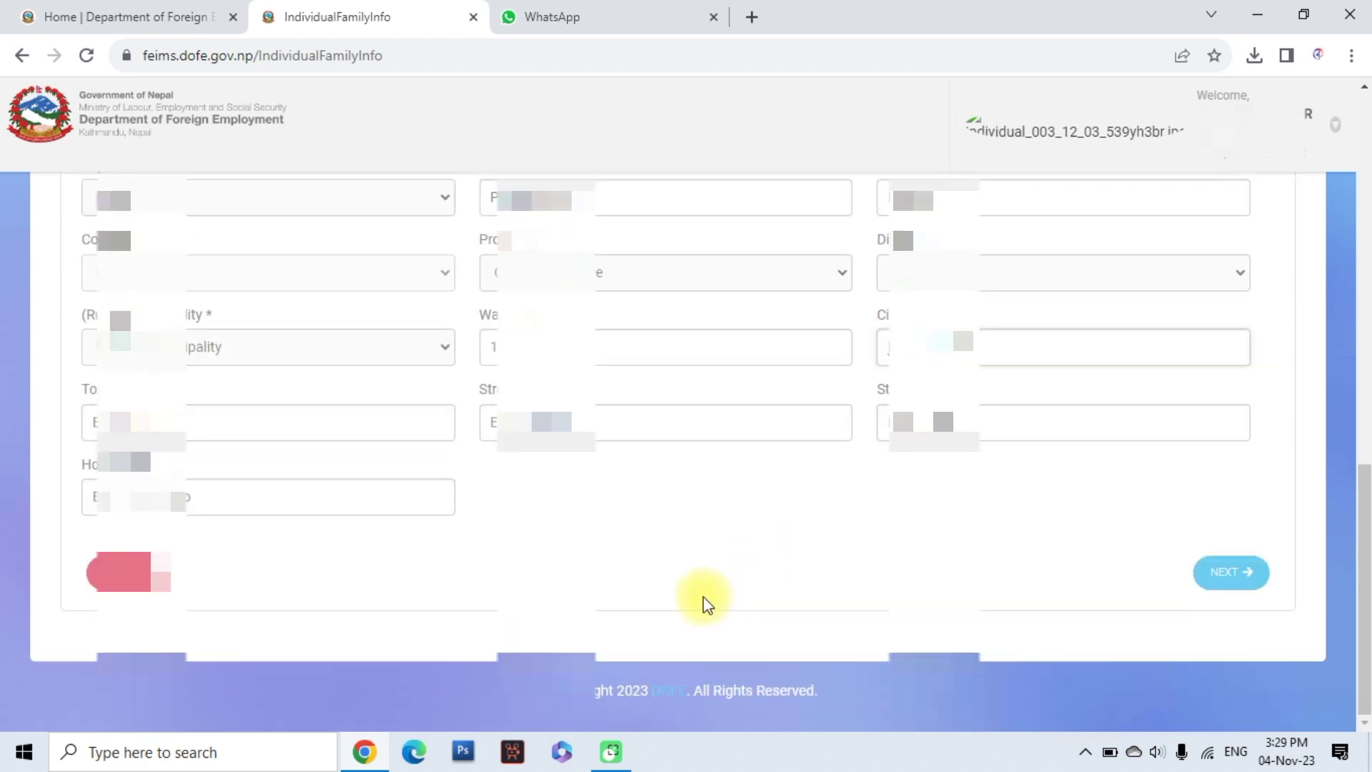
{"action": "left_click", "coordinate": [1222, 582]}
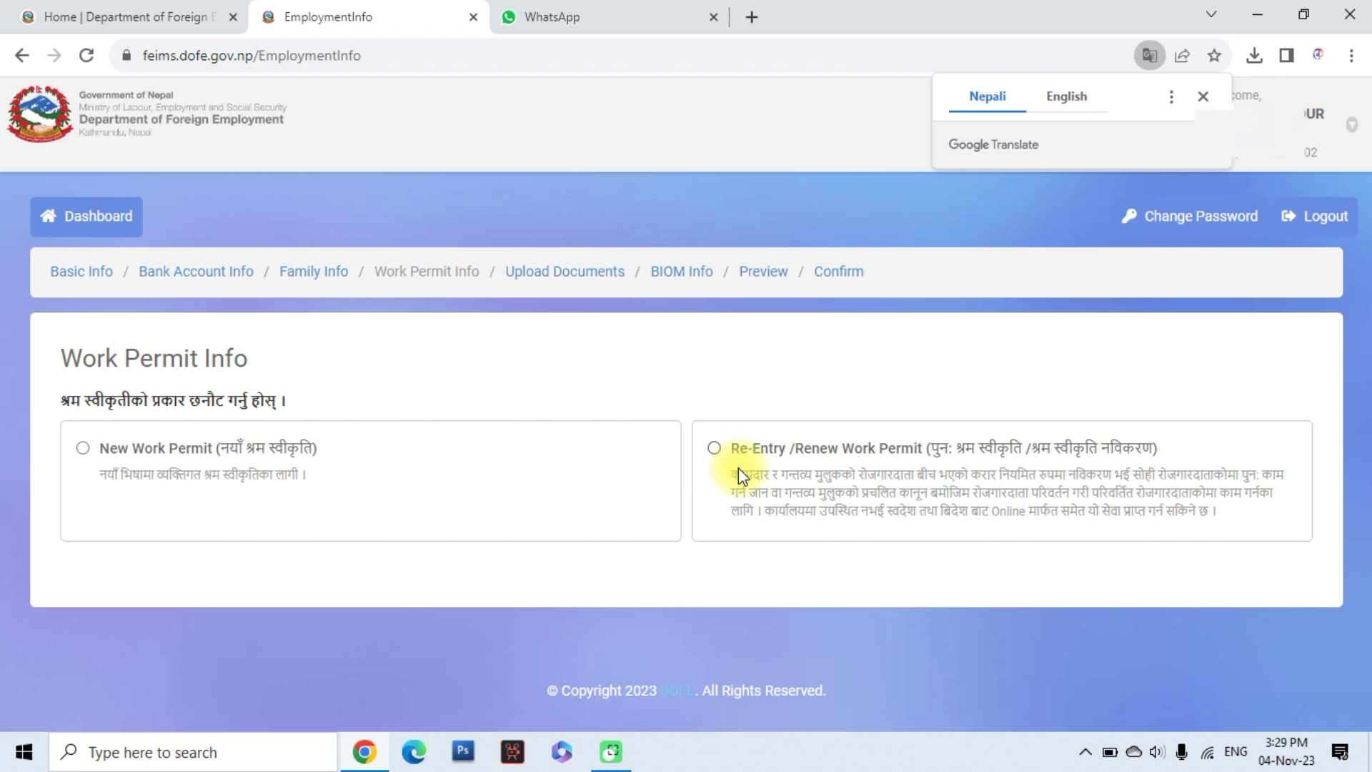
Select Re-Entry/Renew Work Permit and replace the employer company name with a contracting company
{"action": "left_click", "coordinate": [716, 452]}
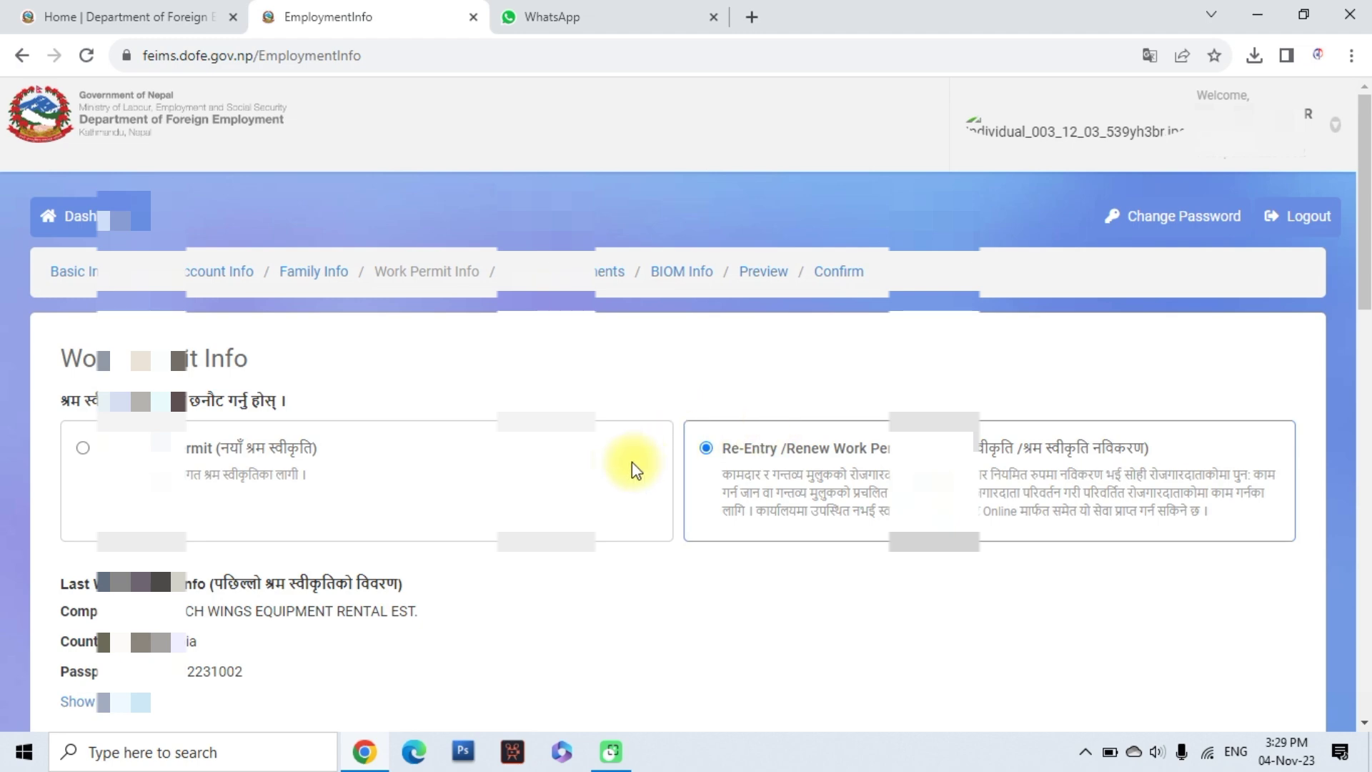
{"action": "scroll", "coordinate": [633, 450], "scroll_direction": "down", "scroll_amount": 4}
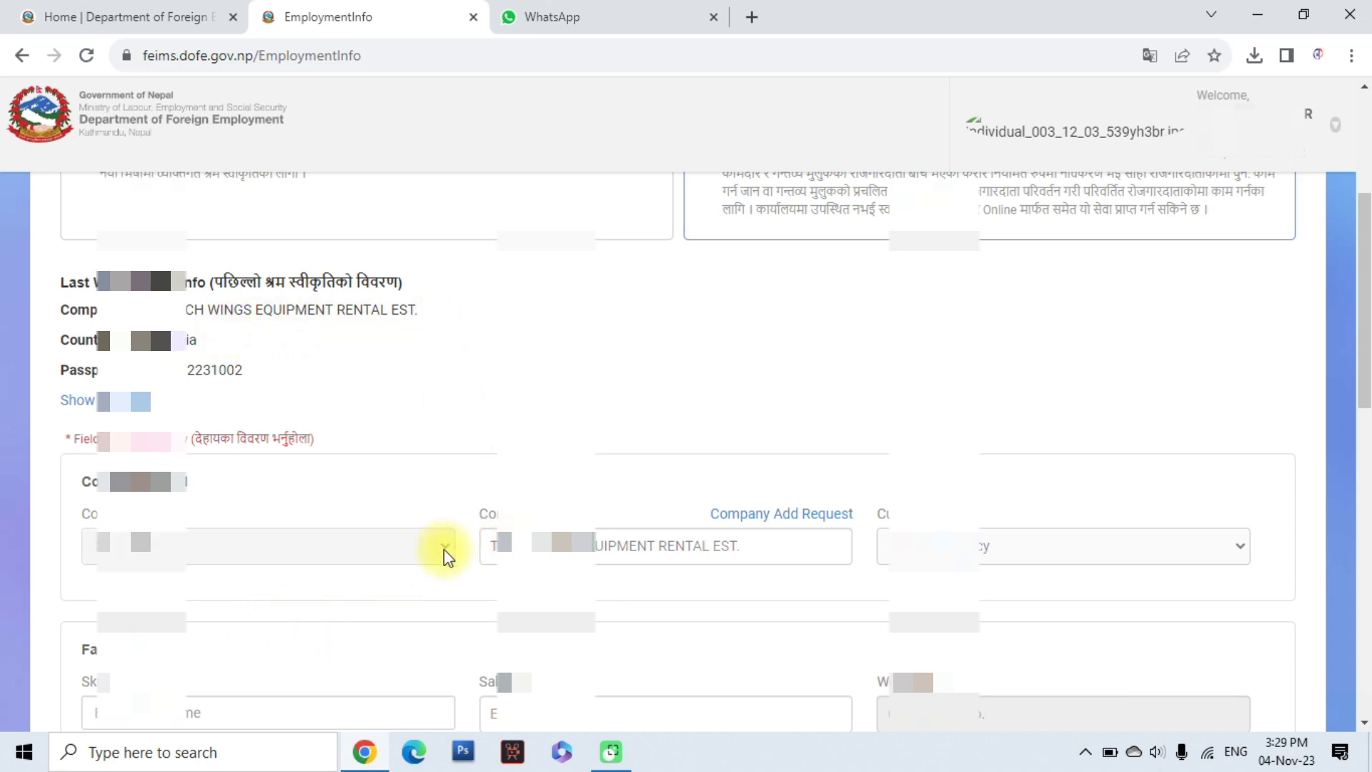
{"action": "left_click", "coordinate": [784, 553]}
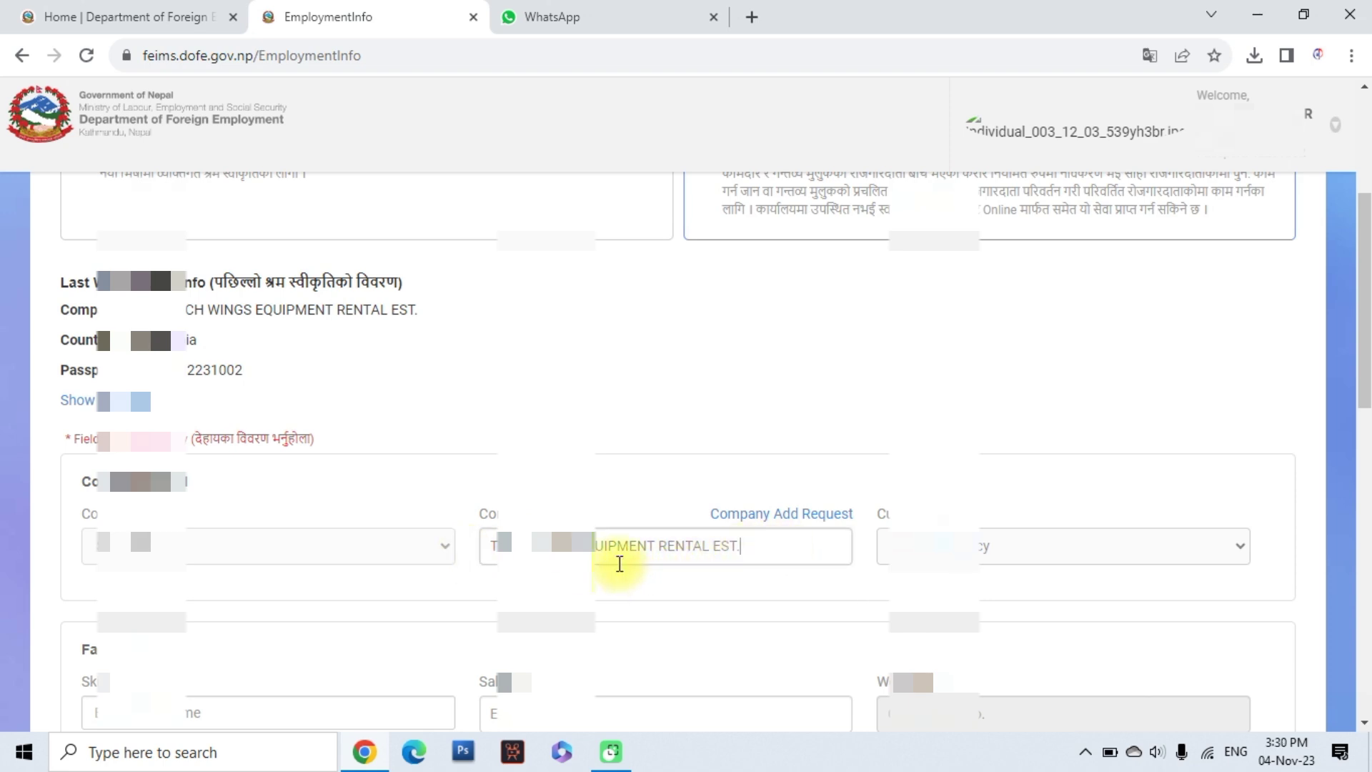
{"action": "left_click_drag", "start_coordinate": [571, 545], "coordinate": [757, 548]}
{"action": "key", "text": "BackSpace"}
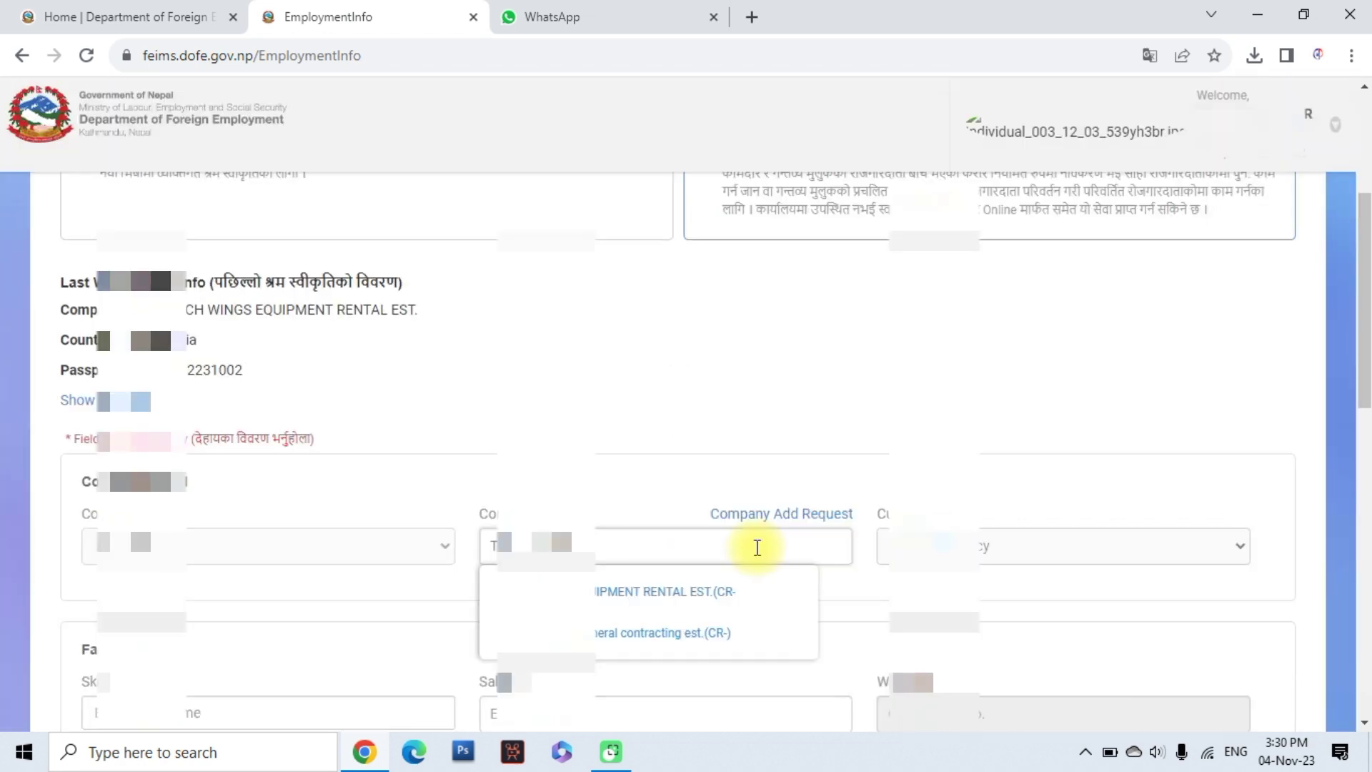
{"action": "type", "text": "NTRACTING COMPANY LTD."}
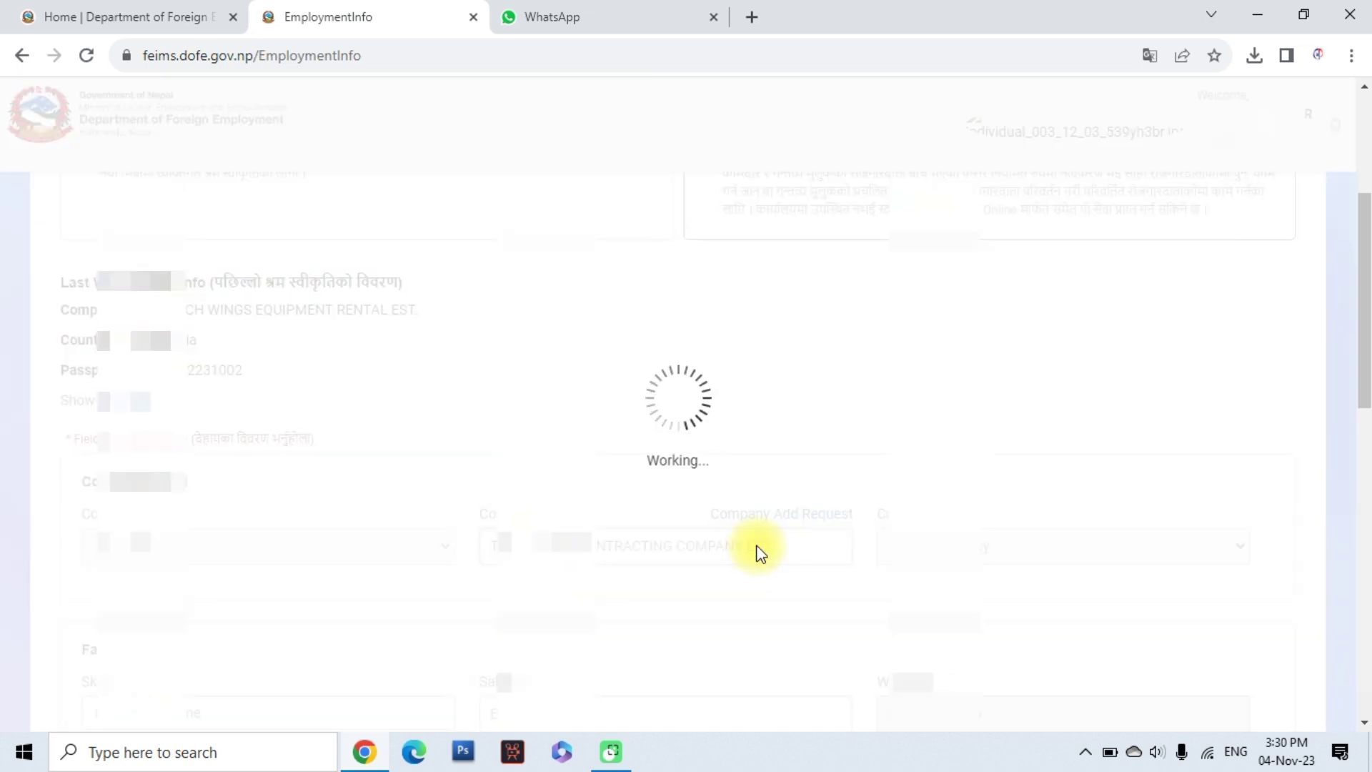
{"action": "left_click_drag", "start_coordinate": [745, 546], "coordinate": [704, 545]}
{"action": "key", "text": "BackSpace"}
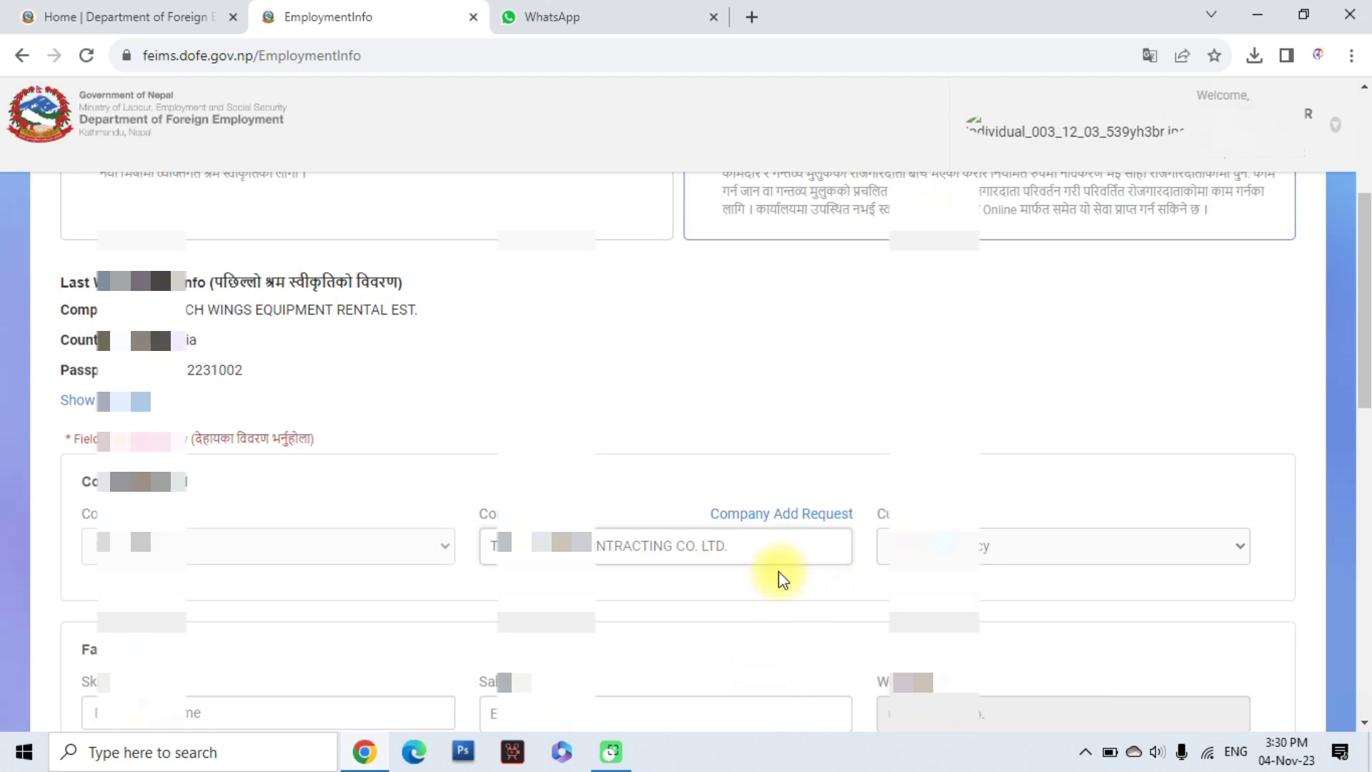
{"action": "left_click", "coordinate": [771, 512]}
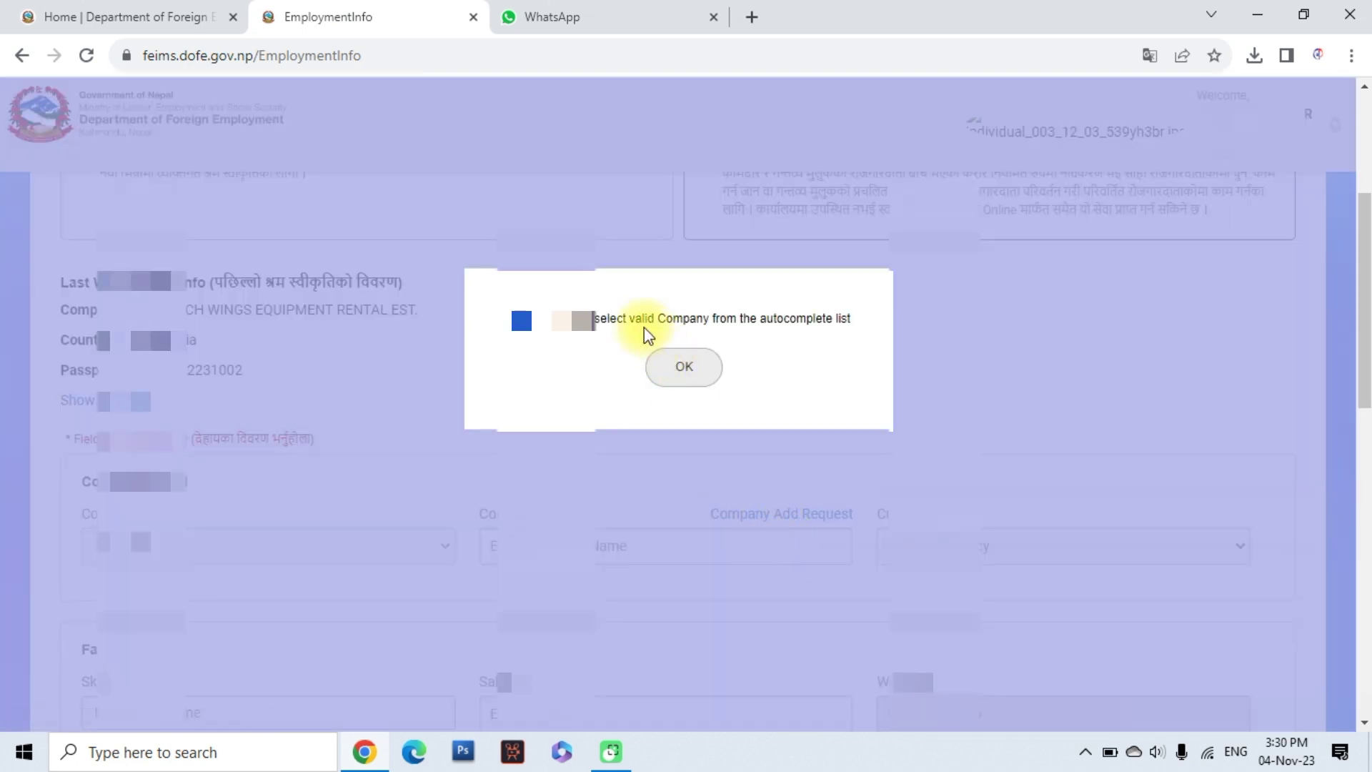
Dismiss the invalid-company warning and start a new Company Add Request in another tab
{"action": "left_click", "coordinate": [684, 367]}
{"action": "scroll", "coordinate": [665, 414], "scroll_direction": "down", "scroll_amount": 1}
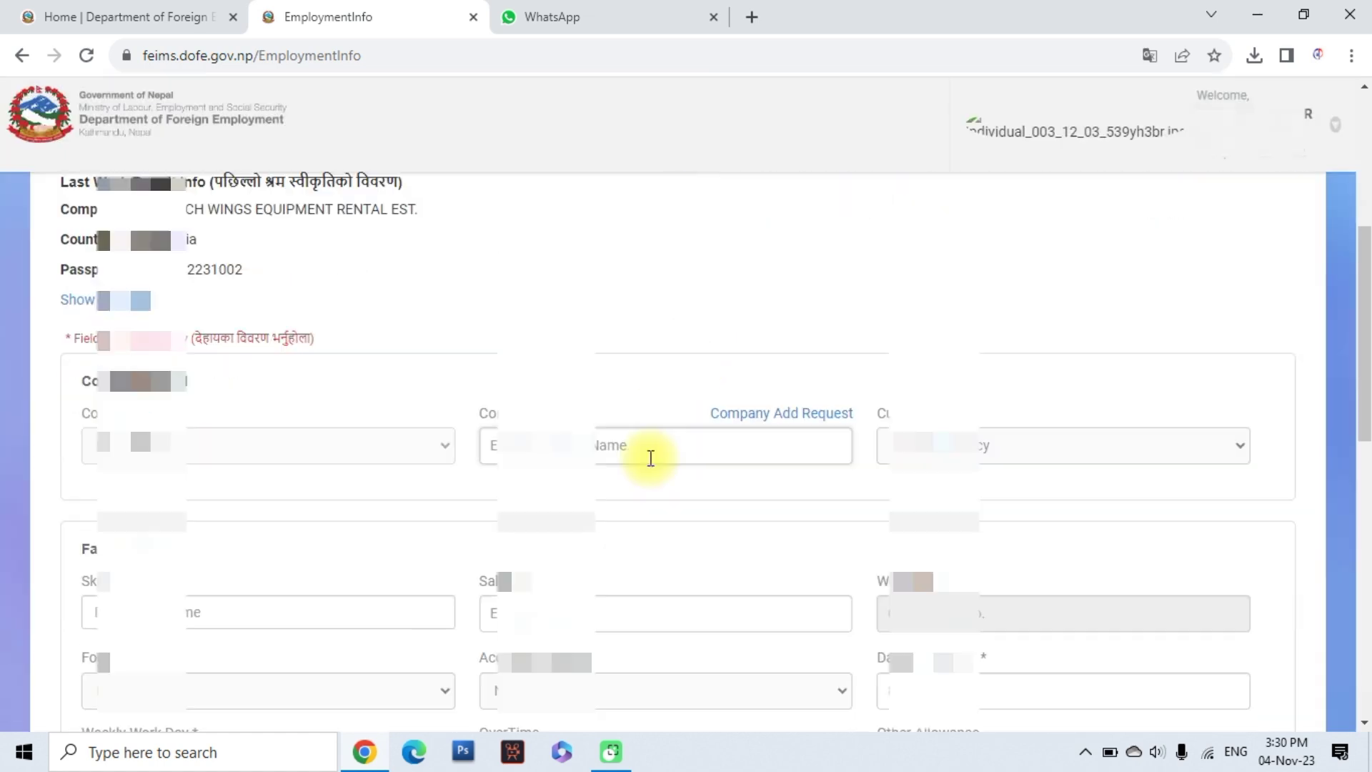
{"action": "left_click", "coordinate": [783, 412]}
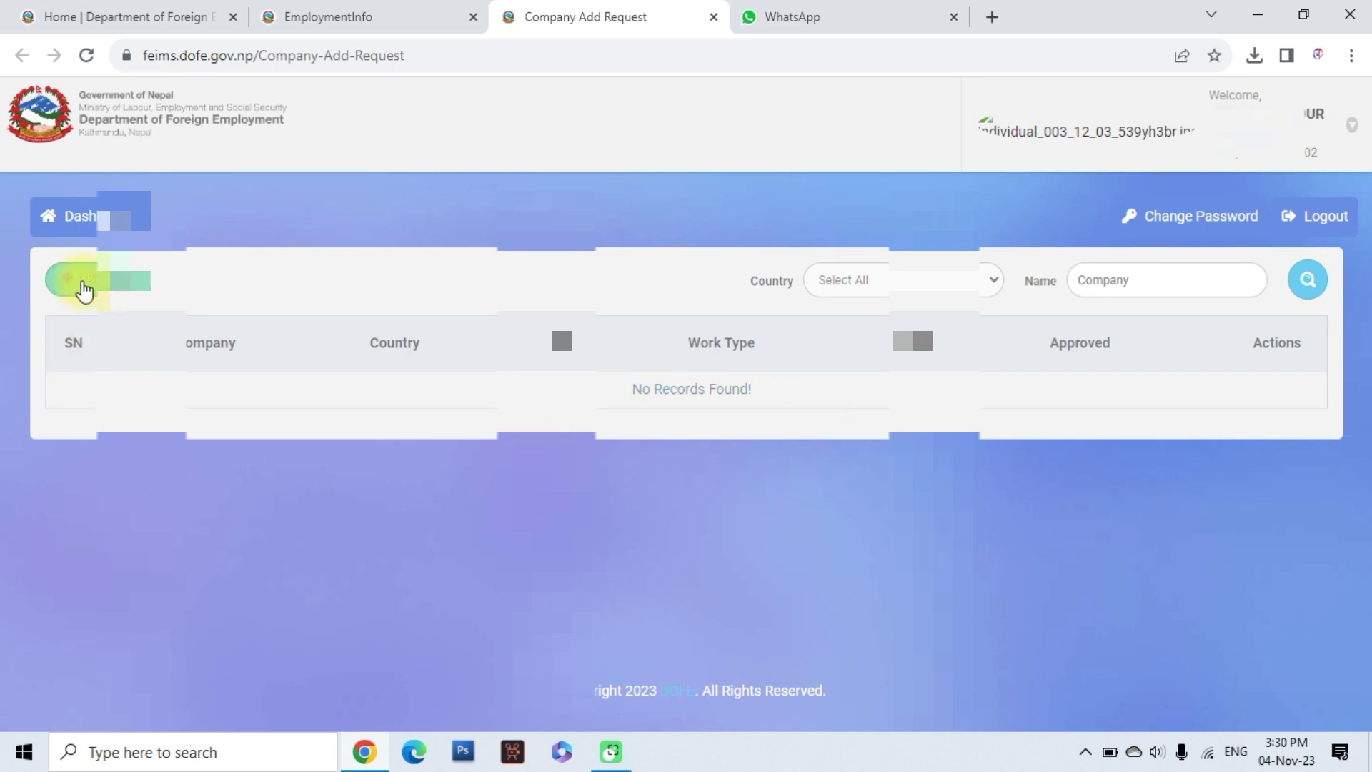
{"action": "left_click", "coordinate": [85, 286]}
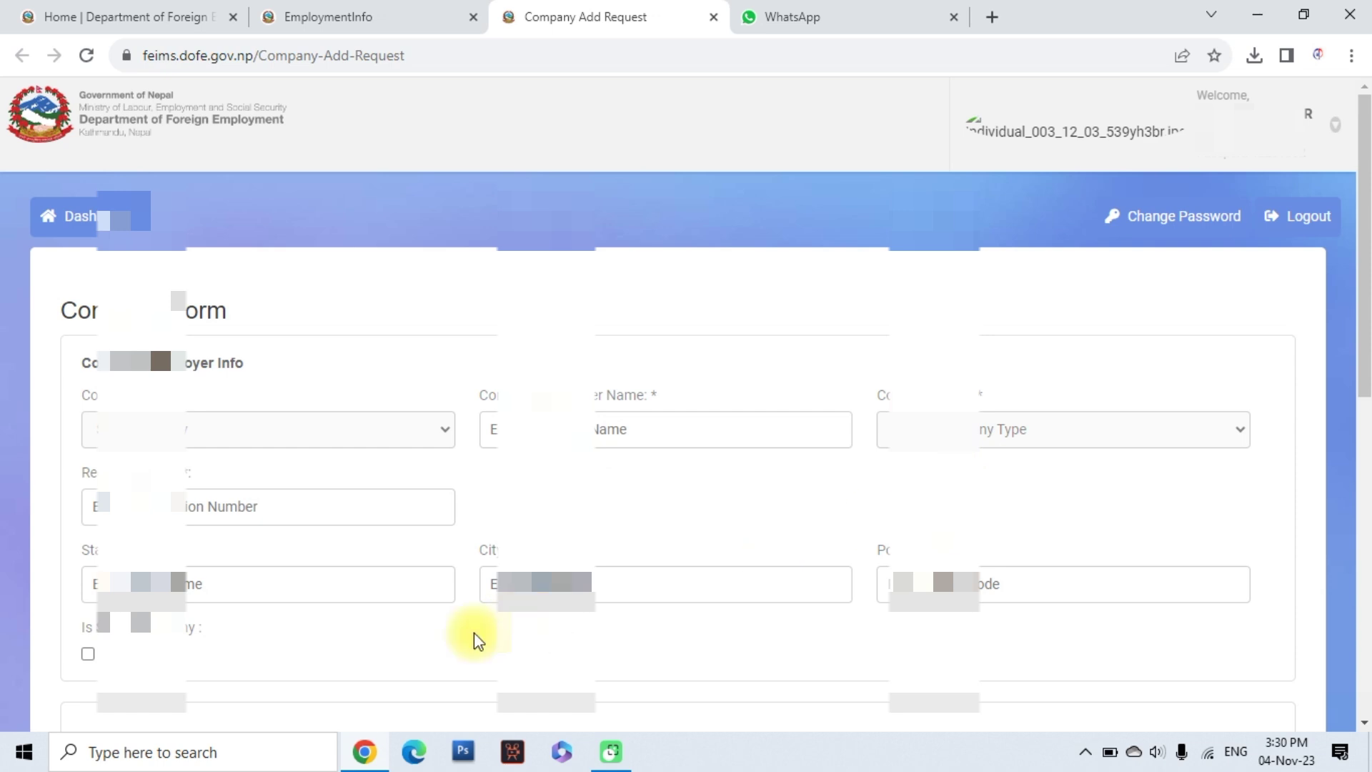
Close the Company Add Request tab and return to the empty company name field
{"action": "scroll", "coordinate": [805, 599], "scroll_direction": "down", "scroll_amount": 3}
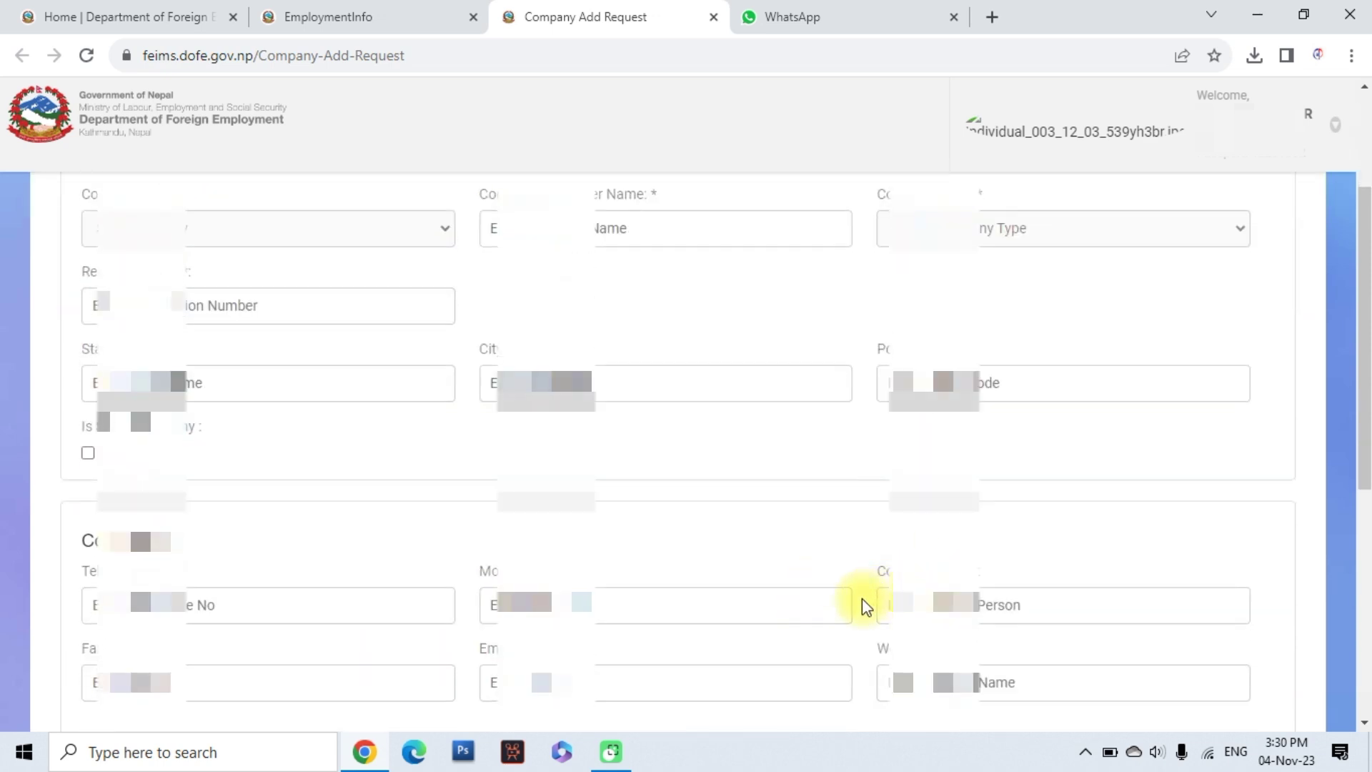
{"action": "scroll", "coordinate": [847, 609], "scroll_direction": "up", "scroll_amount": 3}
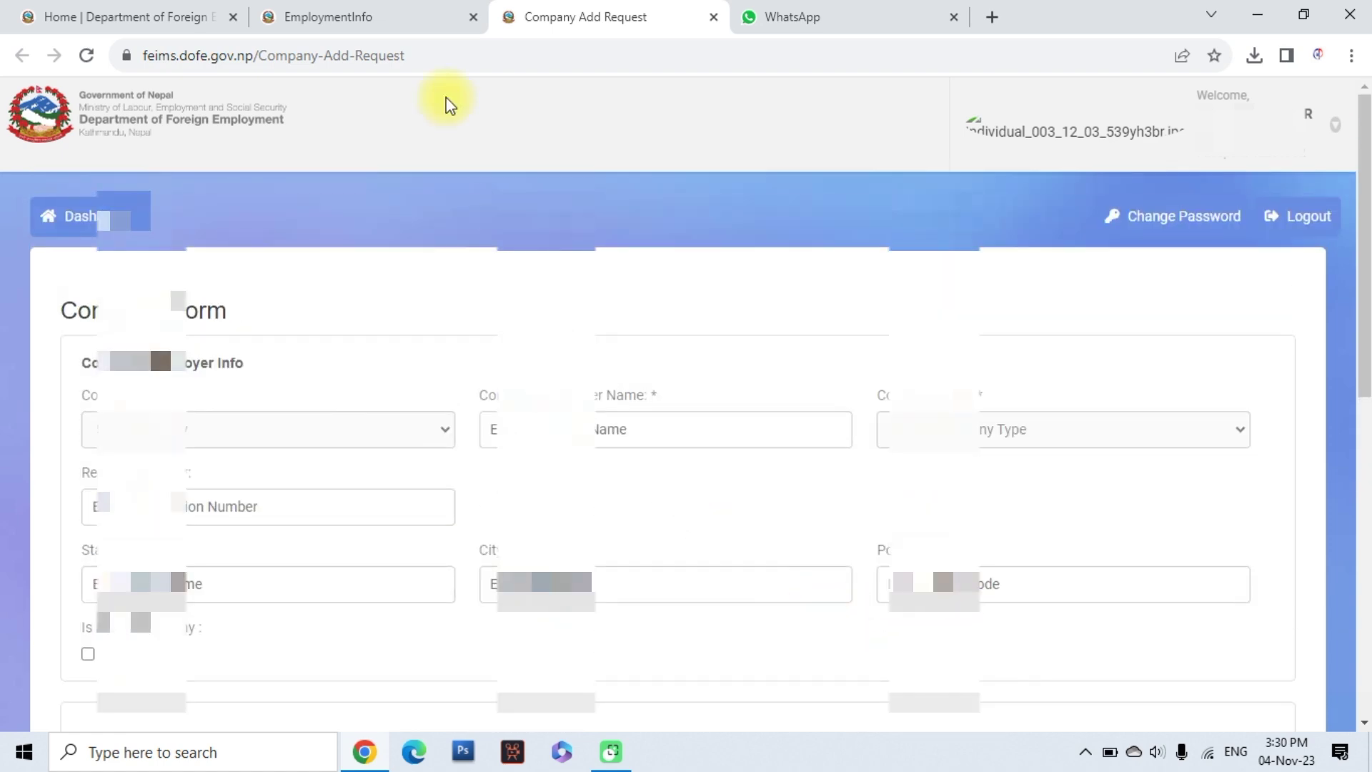
{"action": "left_click", "coordinate": [384, 7]}
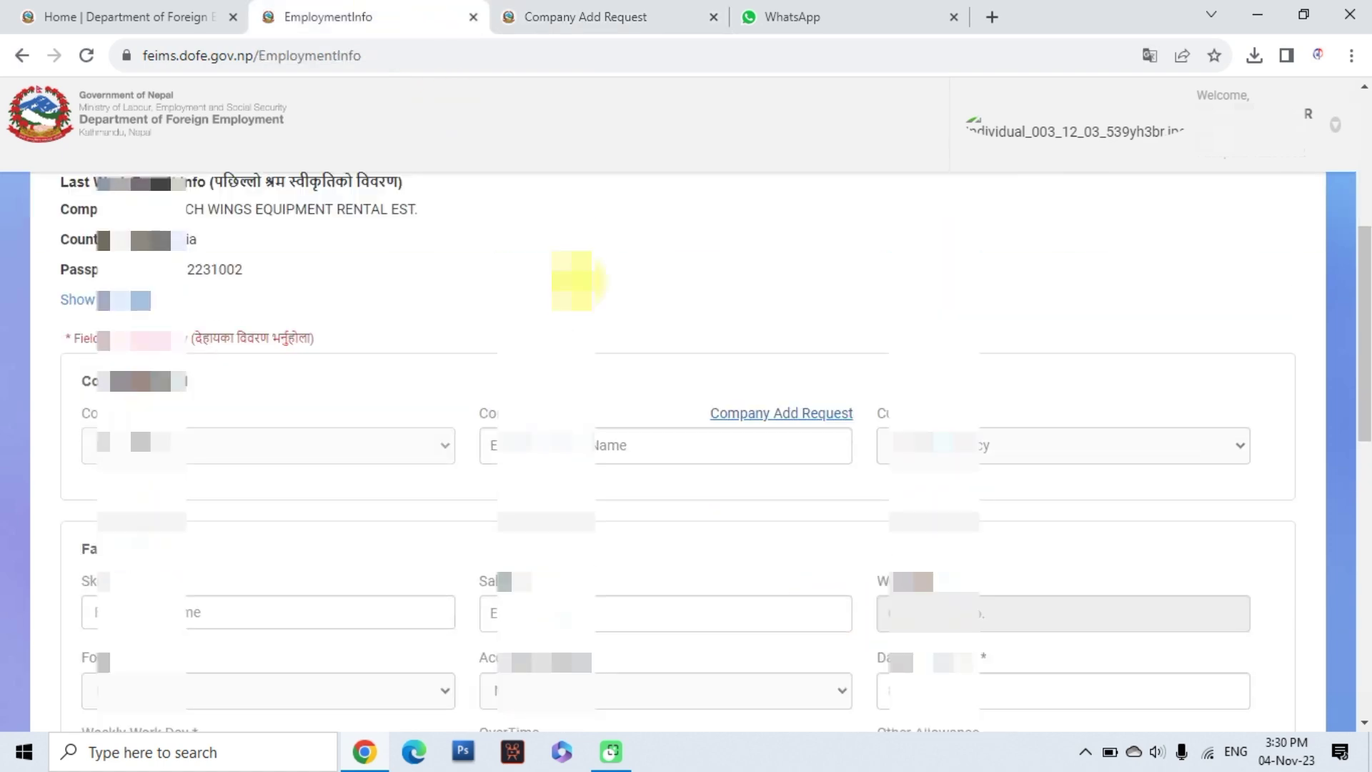
{"action": "left_click", "coordinate": [633, 9]}
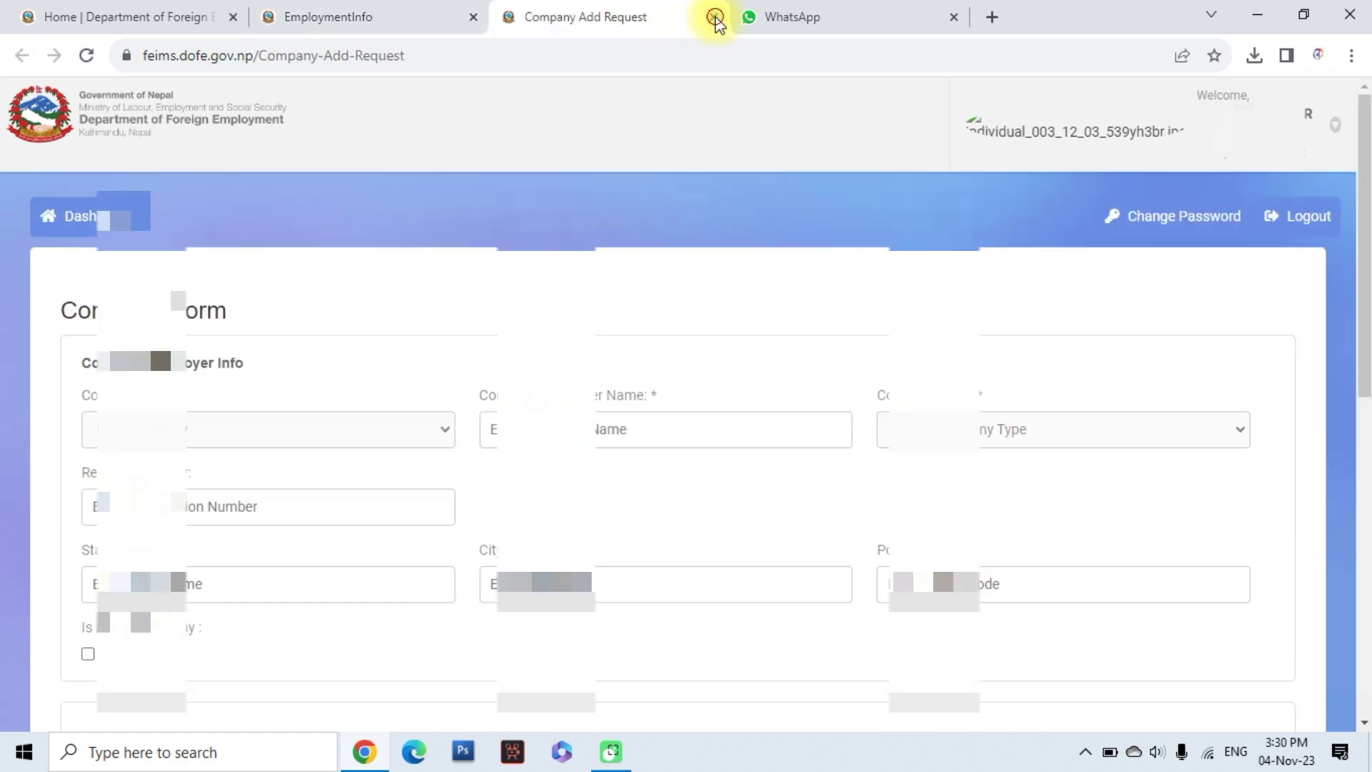
{"action": "left_click", "coordinate": [715, 18]}
{"action": "left_click", "coordinate": [502, 444]}
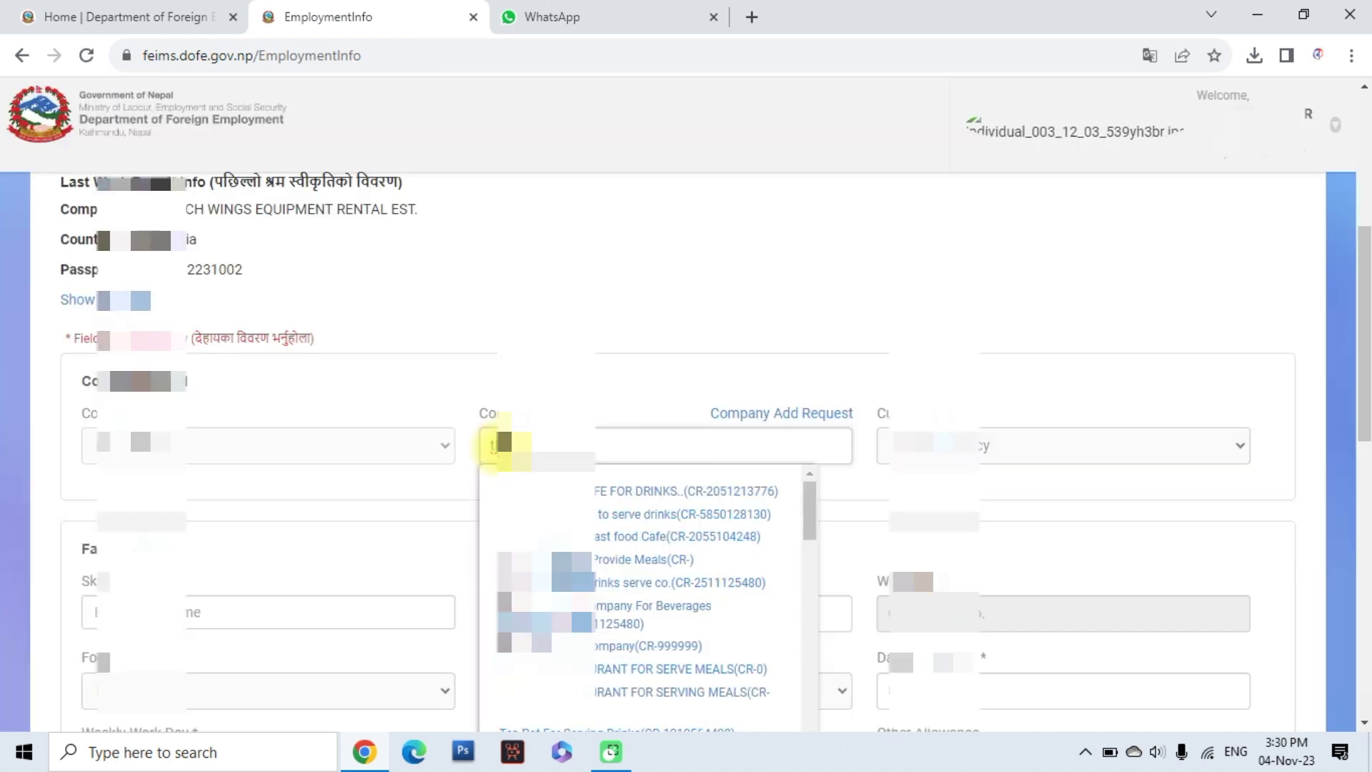
Paste the previous employer's name, pick the matching rental company, and set currency to SR
{"action": "key", "text": "ctrl+v"}
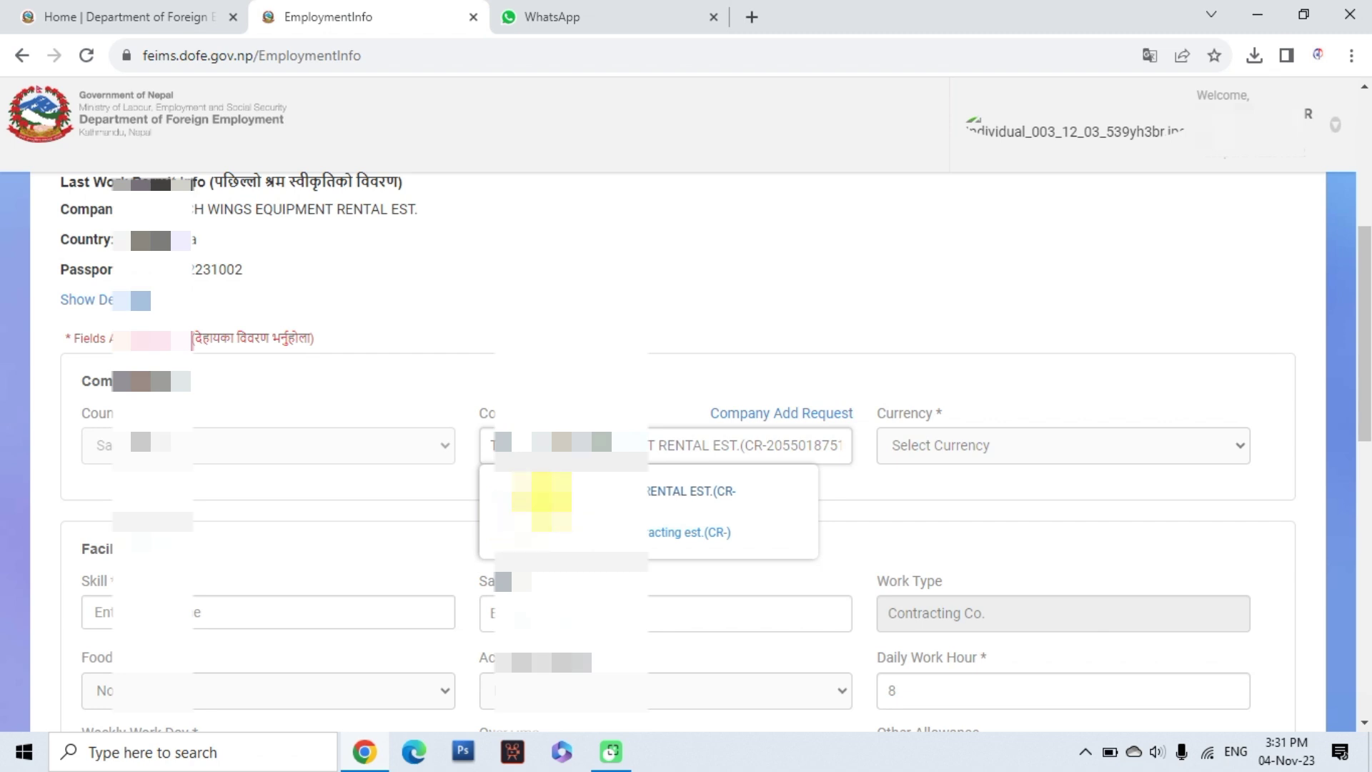
{"action": "left_click", "coordinate": [550, 492]}
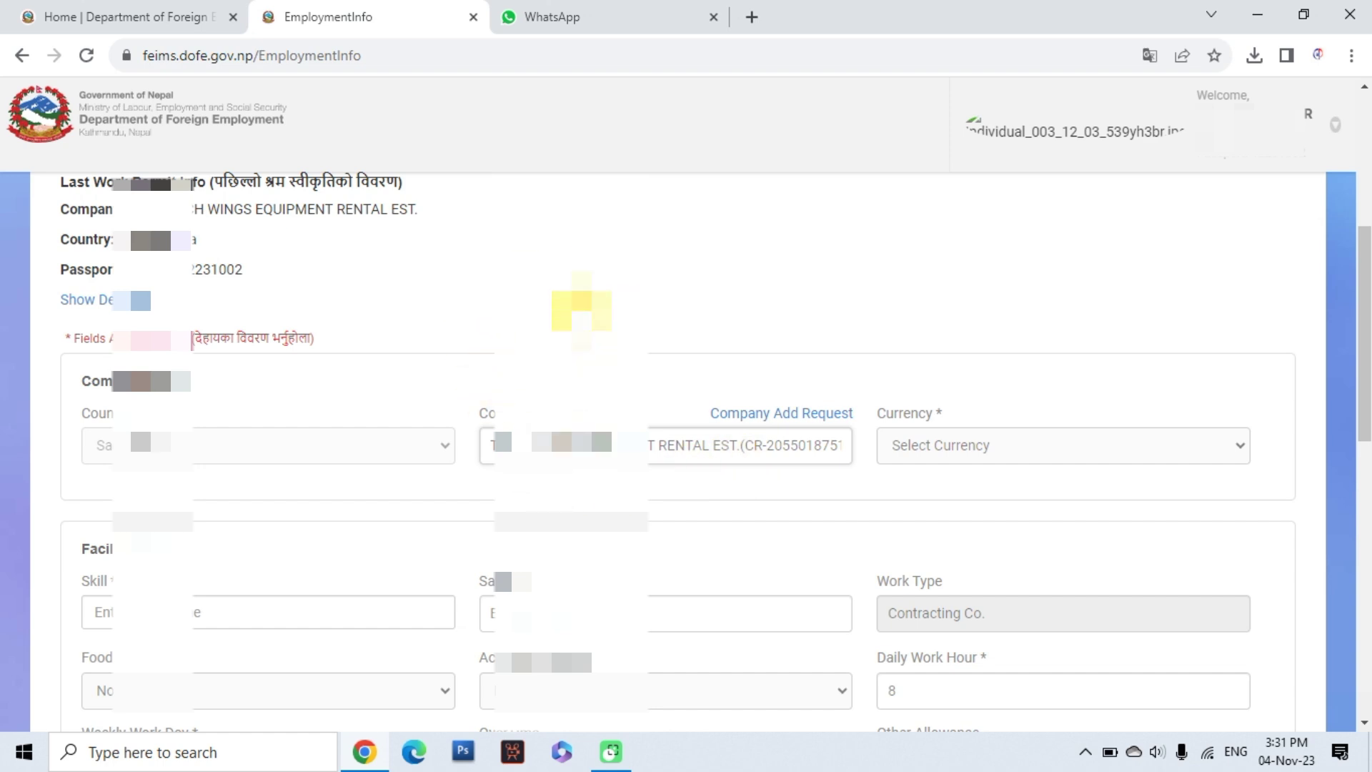
{"action": "left_click", "coordinate": [943, 450]}
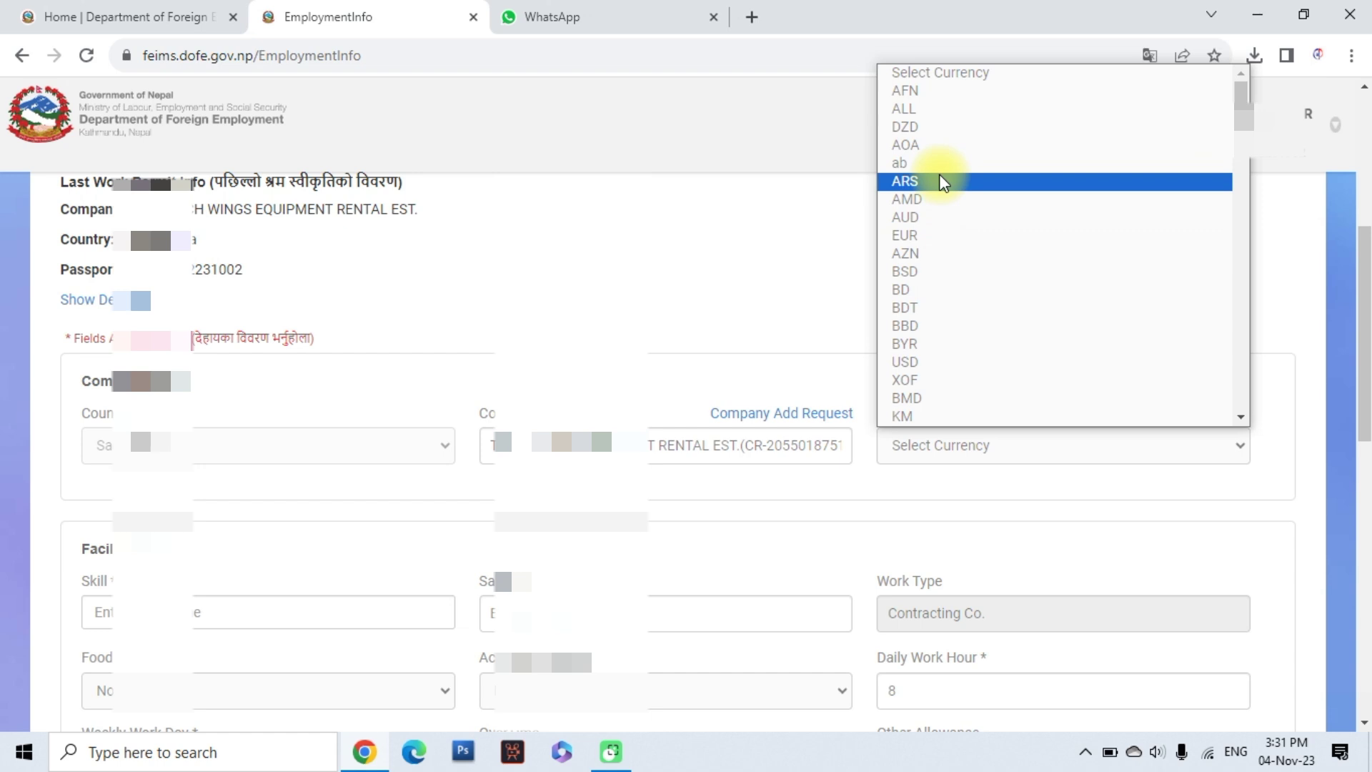
{"action": "scroll", "coordinate": [979, 300], "scroll_direction": "down", "scroll_amount": 10}
{"action": "left_click", "coordinate": [945, 400]}
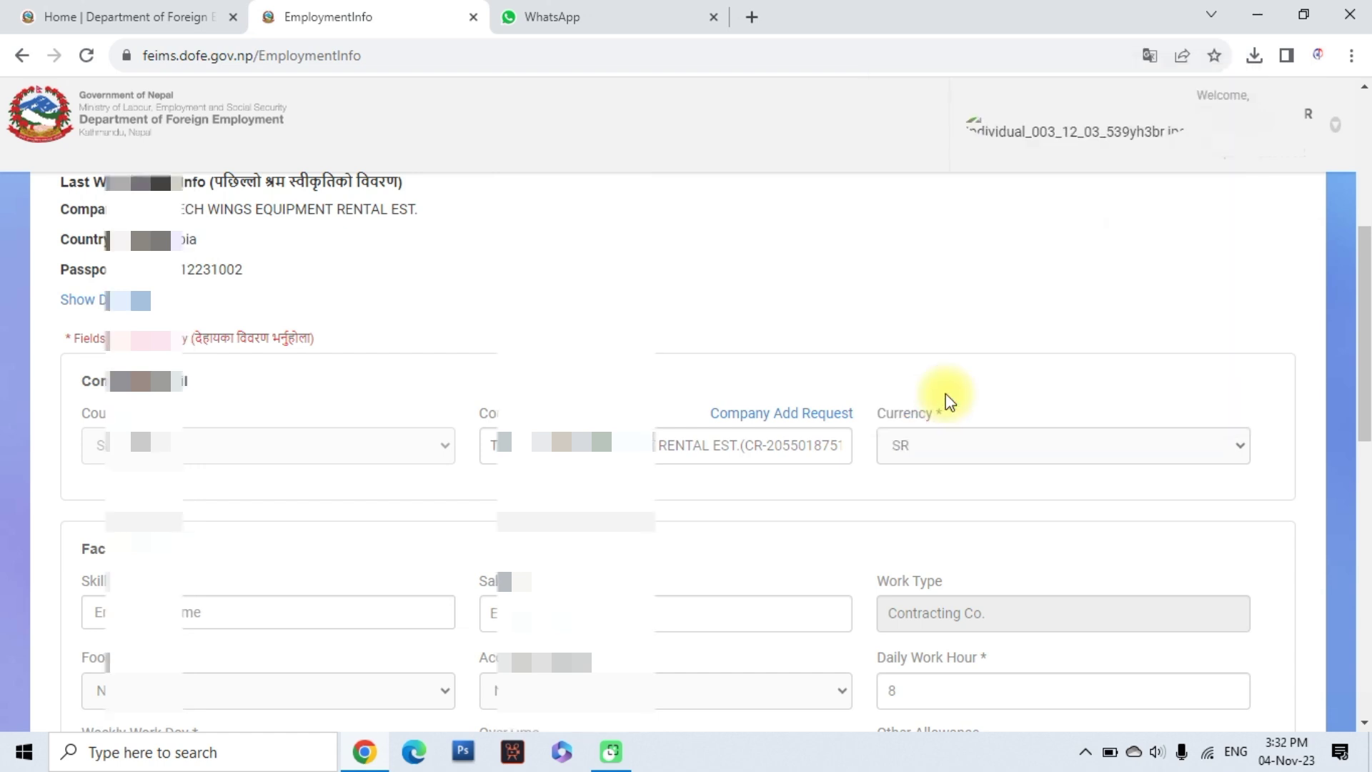
{"action": "scroll", "coordinate": [722, 532], "scroll_direction": "down", "scroll_amount": 2}
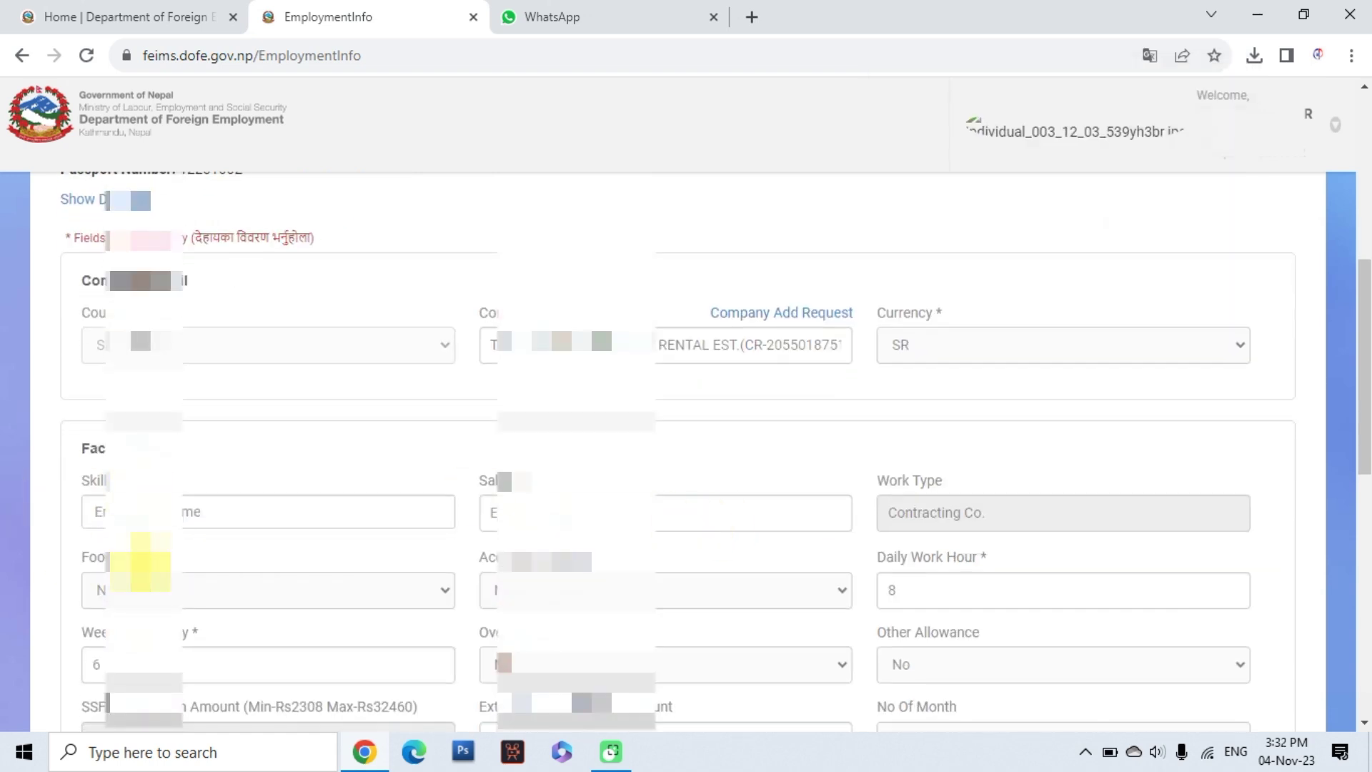
Search 'Sup' for the skill, choose the supervisor entry, and enter the worker's salary
{"action": "left_click", "coordinate": [171, 512]}
{"action": "scroll", "coordinate": [172, 512], "scroll_direction": "down", "scroll_amount": 2}
{"action": "type", "text": "Sup"}
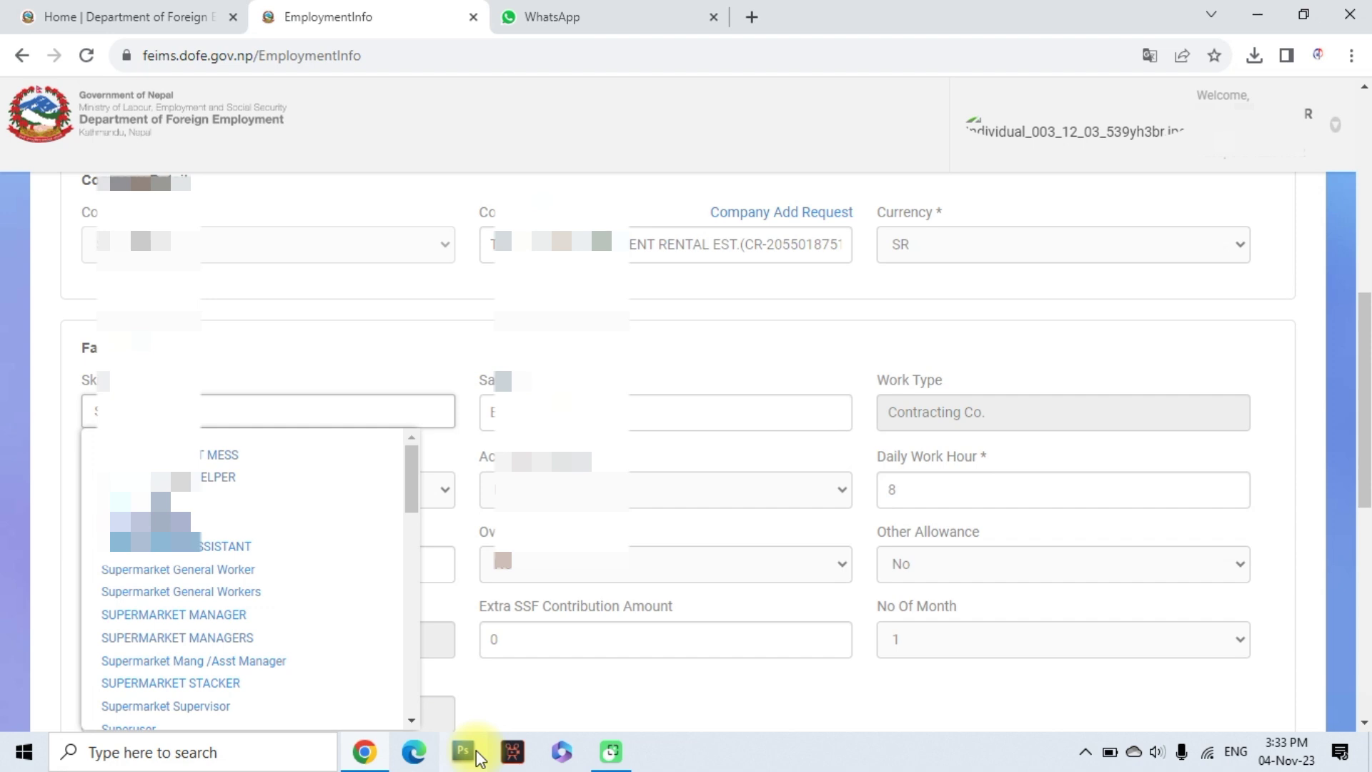
{"action": "key", "text": "Return"}
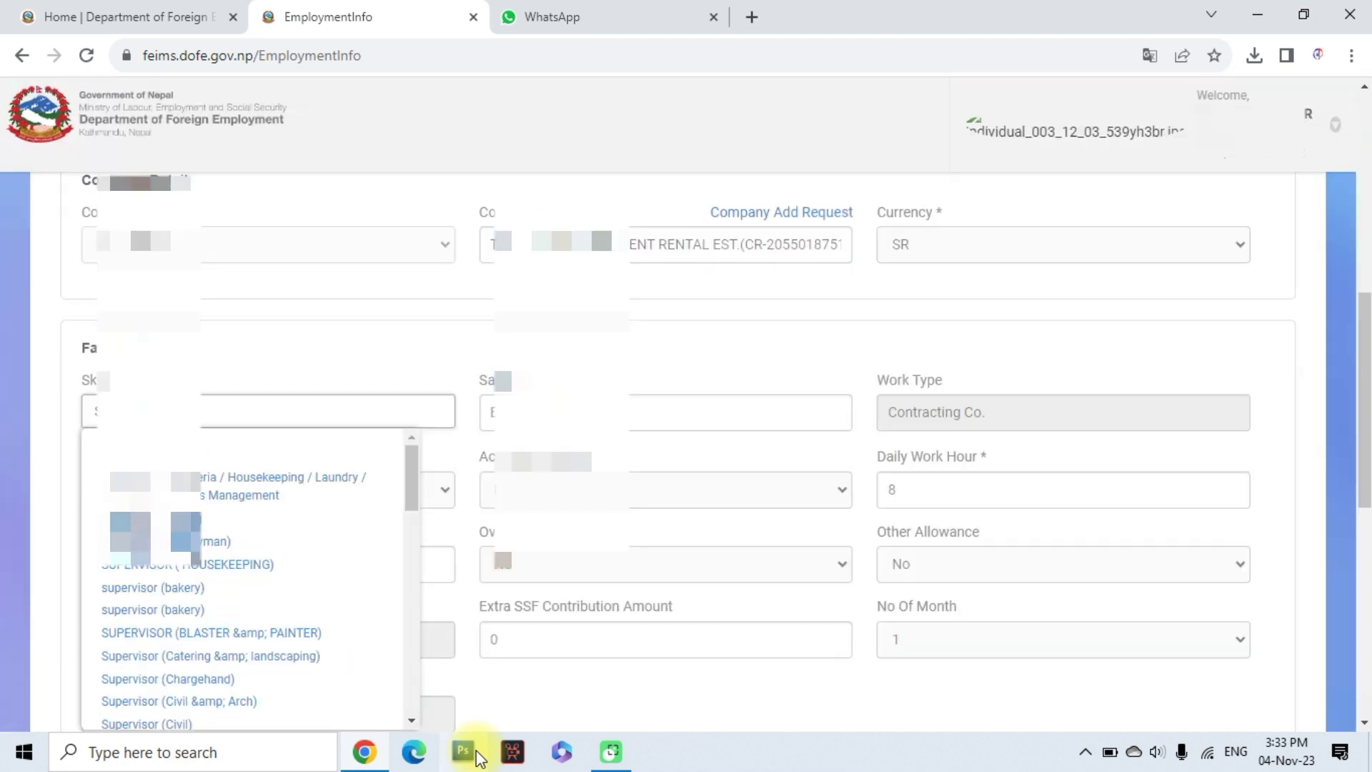
{"action": "left_click", "coordinate": [140, 449]}
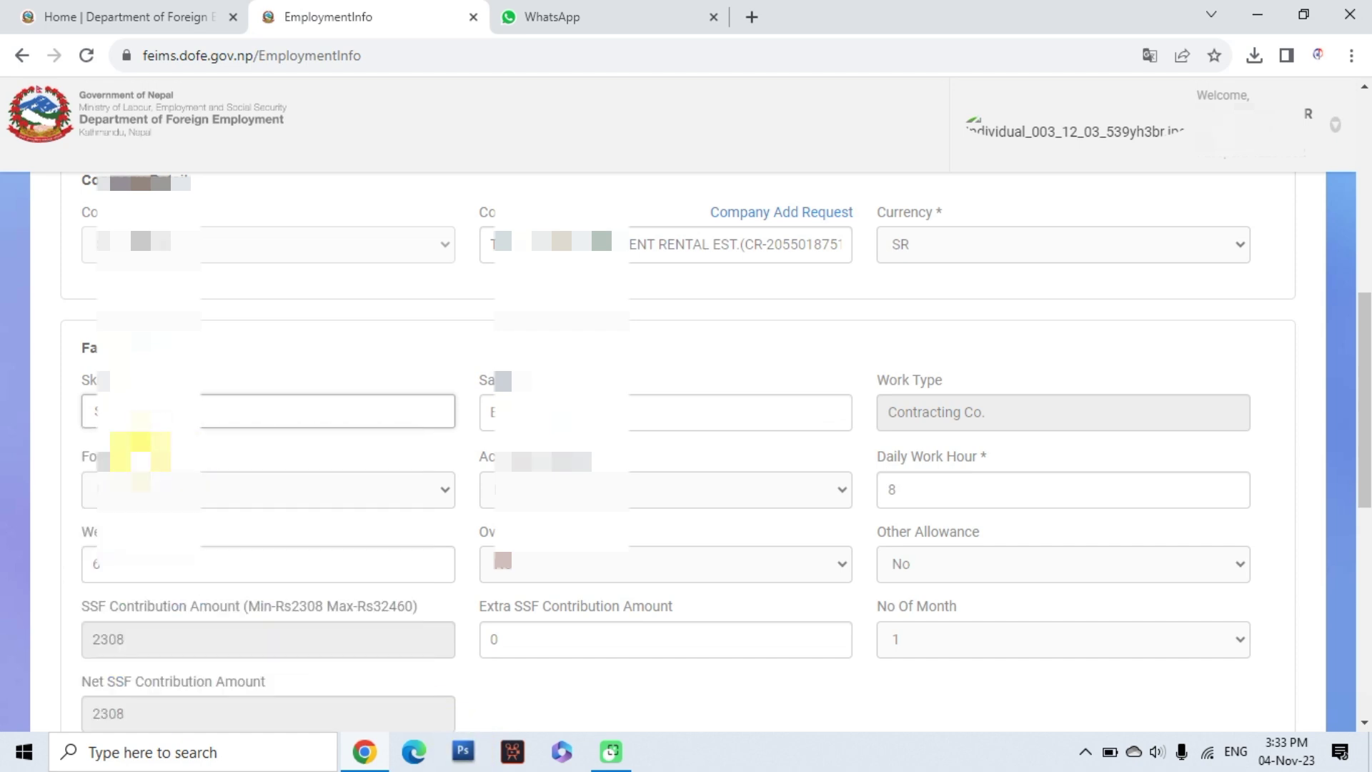
{"action": "left_click", "coordinate": [600, 413]}
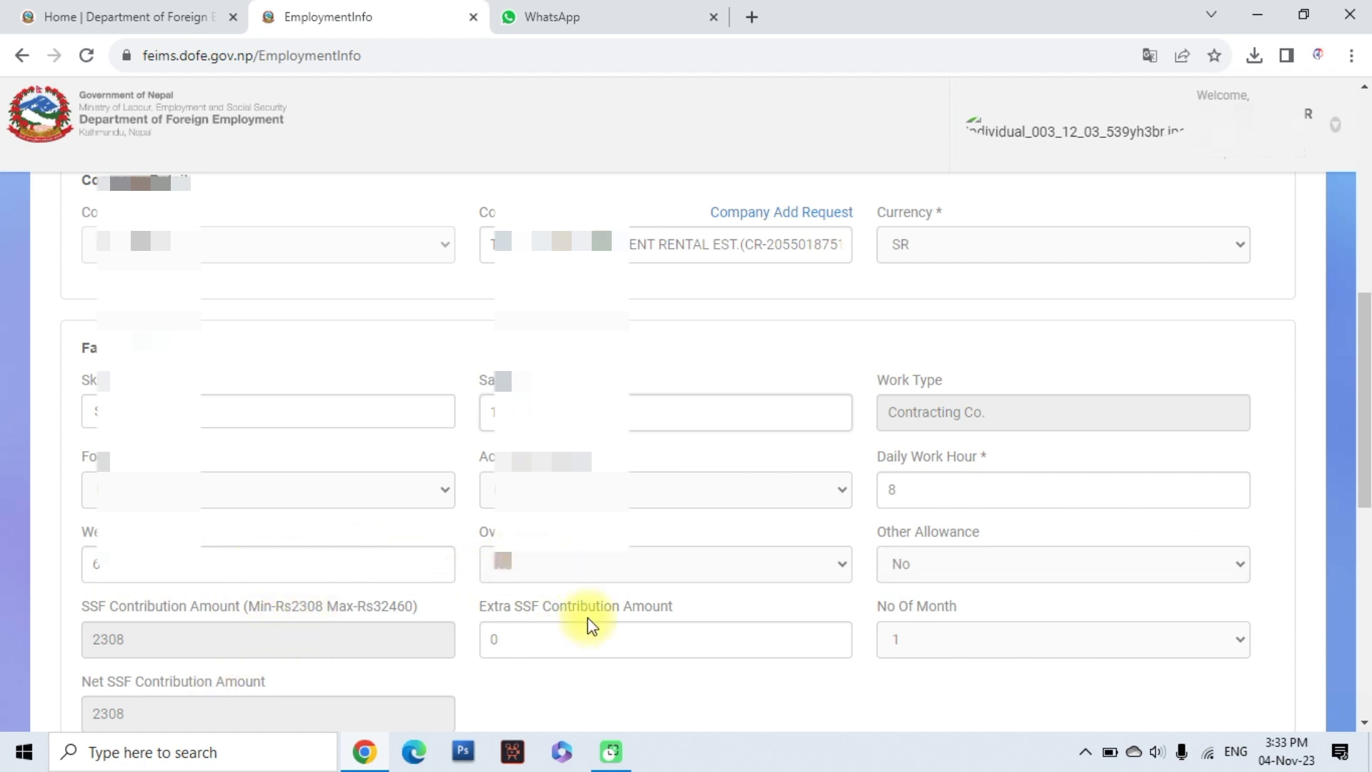
{"action": "scroll", "coordinate": [136, 654], "scroll_direction": "down", "scroll_amount": 3}
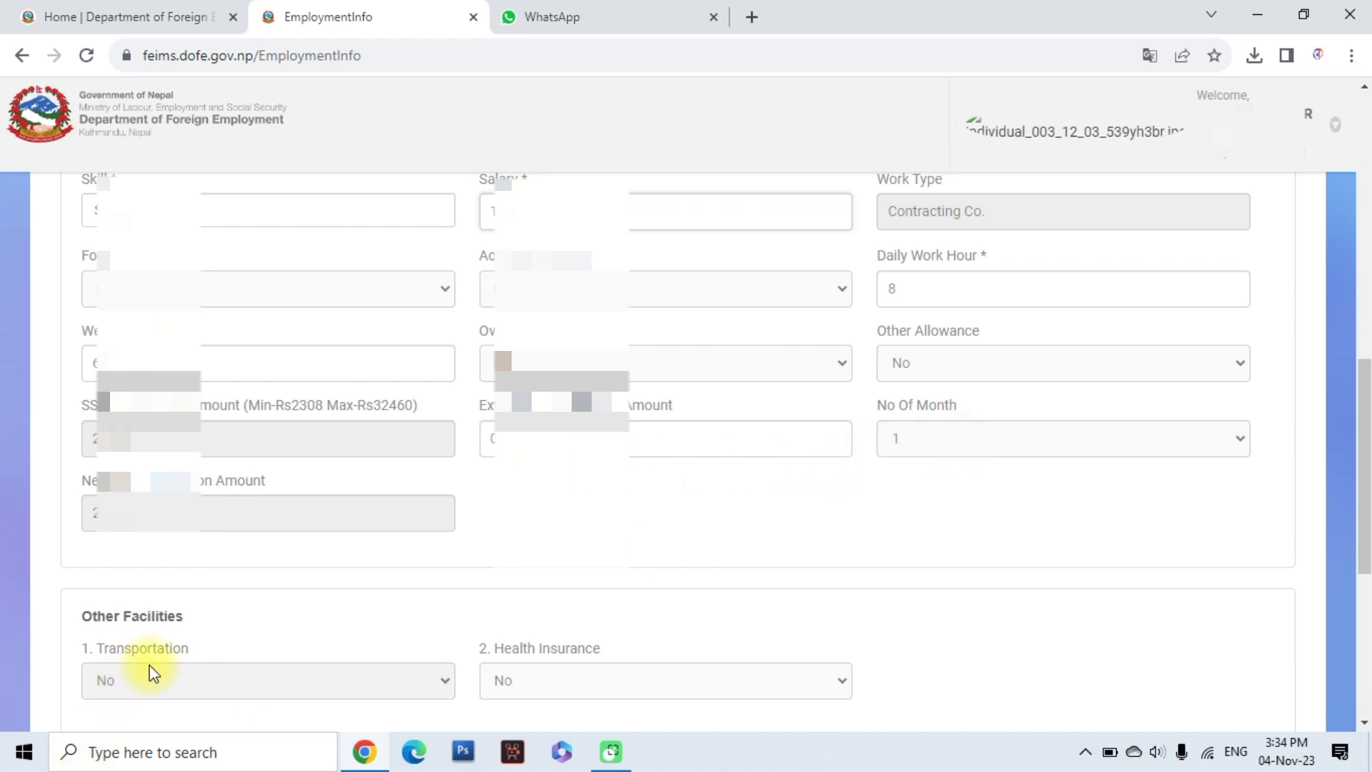
{"action": "scroll", "coordinate": [154, 665], "scroll_direction": "down", "scroll_amount": 3}
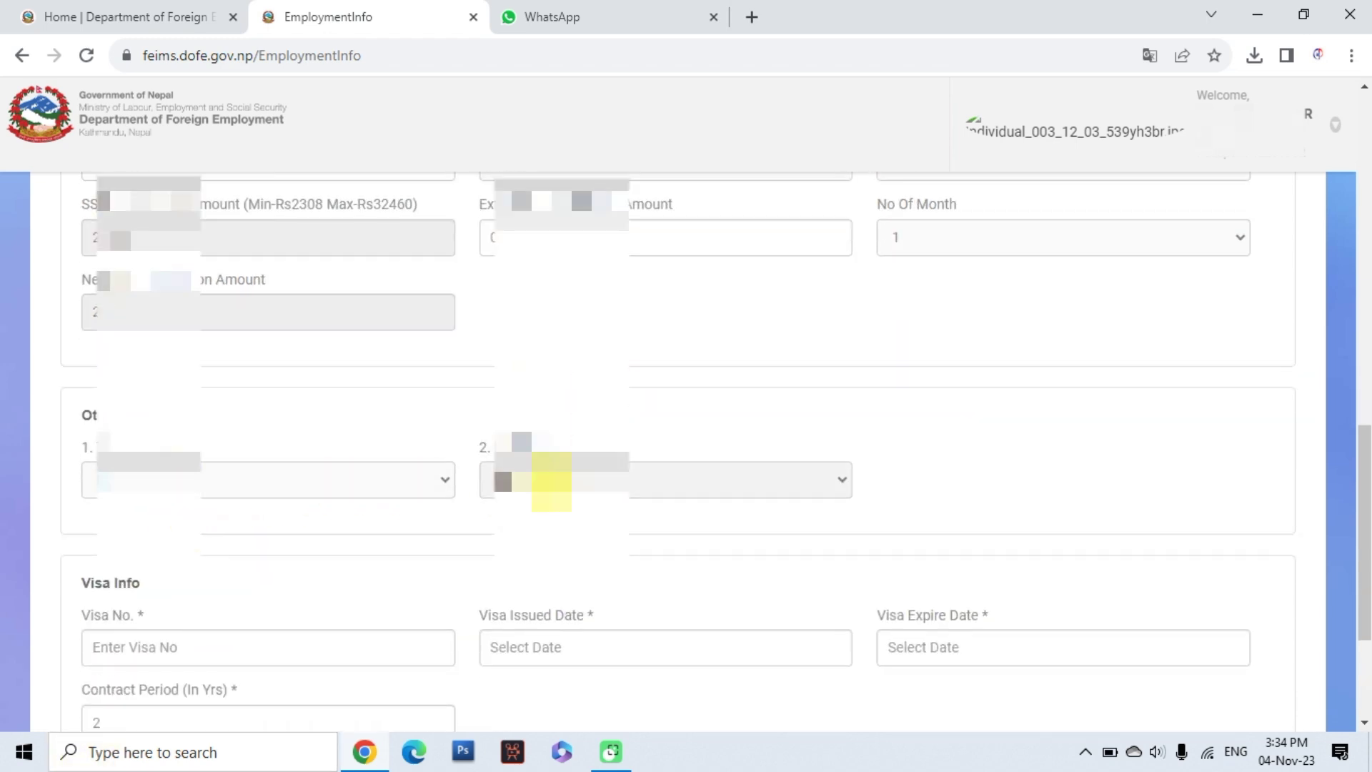
Set the visa issue date to 2023-08-03, checking it against the Visa Validity tab
{"action": "scroll", "coordinate": [540, 479], "scroll_direction": "down", "scroll_amount": 2}
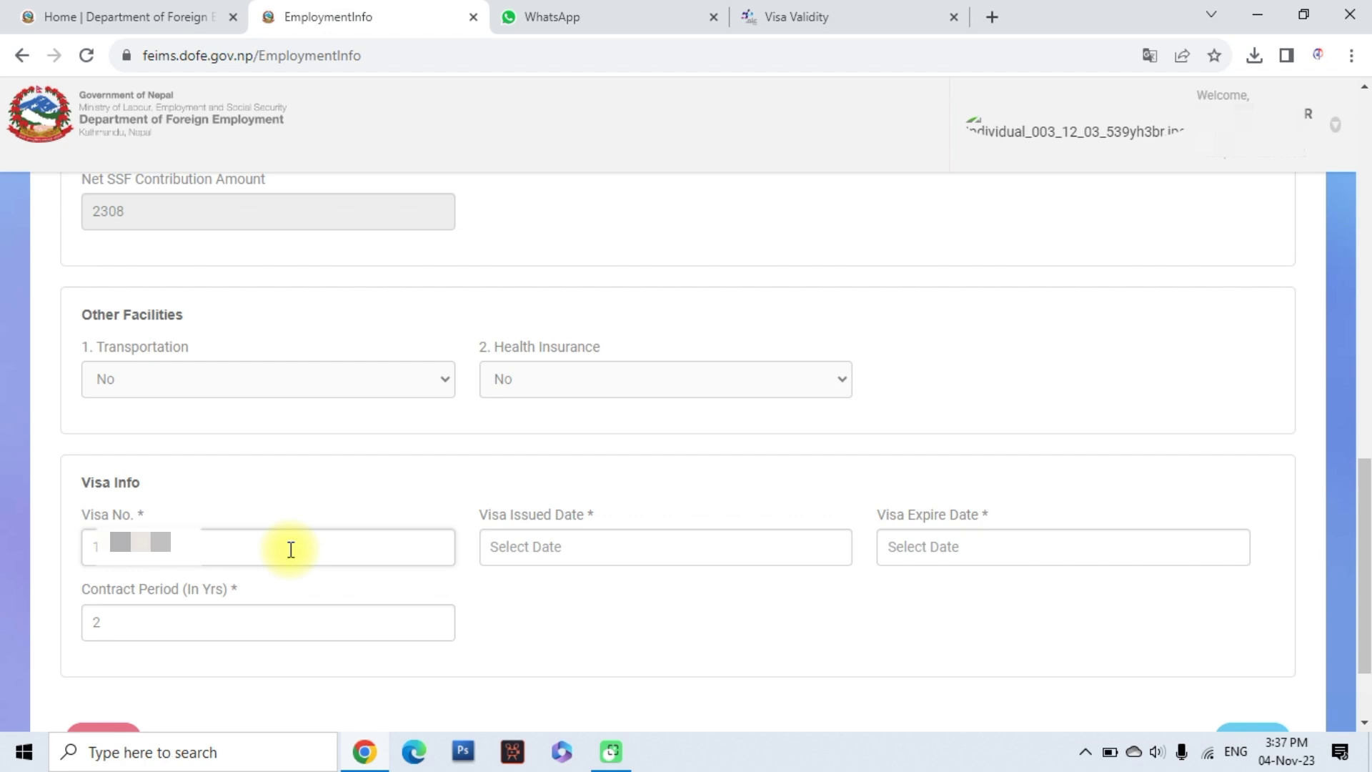
{"action": "left_click", "coordinate": [556, 561]}
{"action": "left_click", "coordinate": [563, 301]}
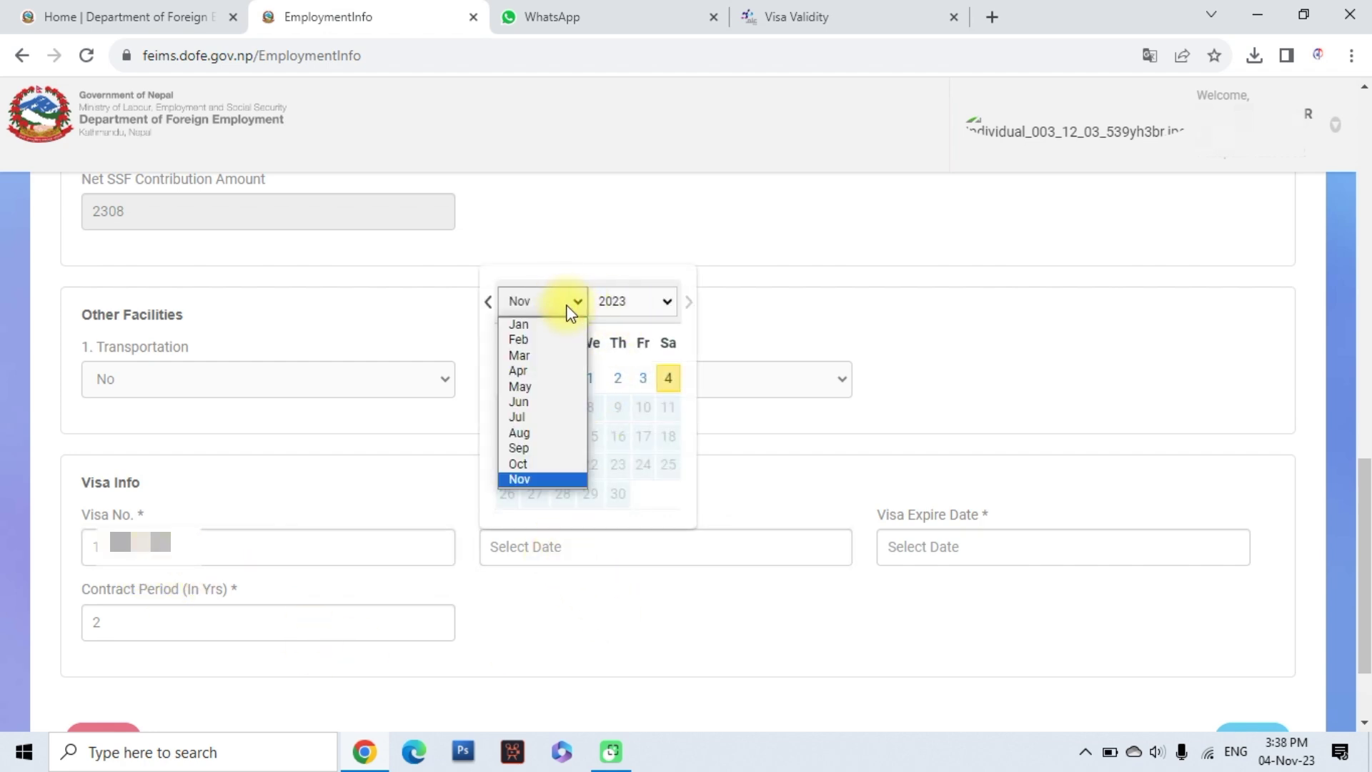
{"action": "left_click", "coordinate": [530, 433]}
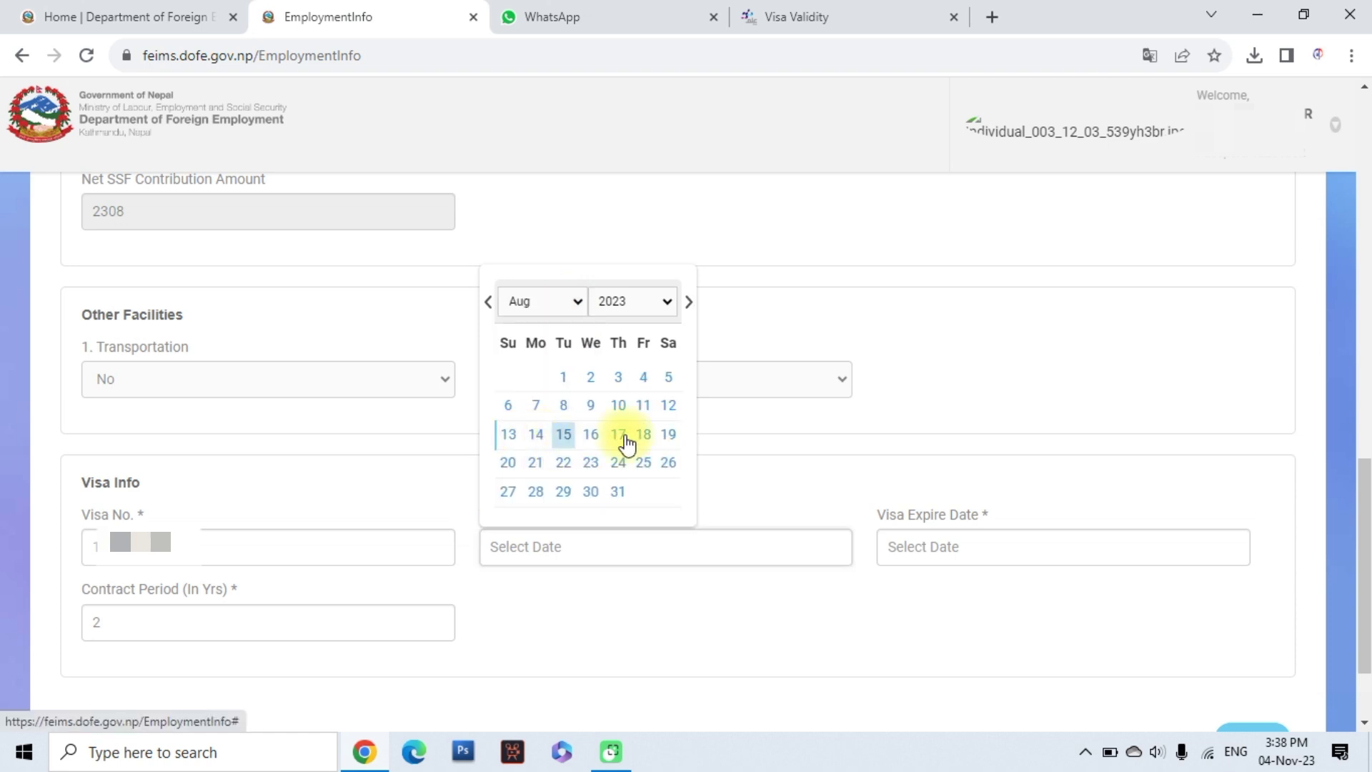
{"action": "left_click", "coordinate": [616, 379]}
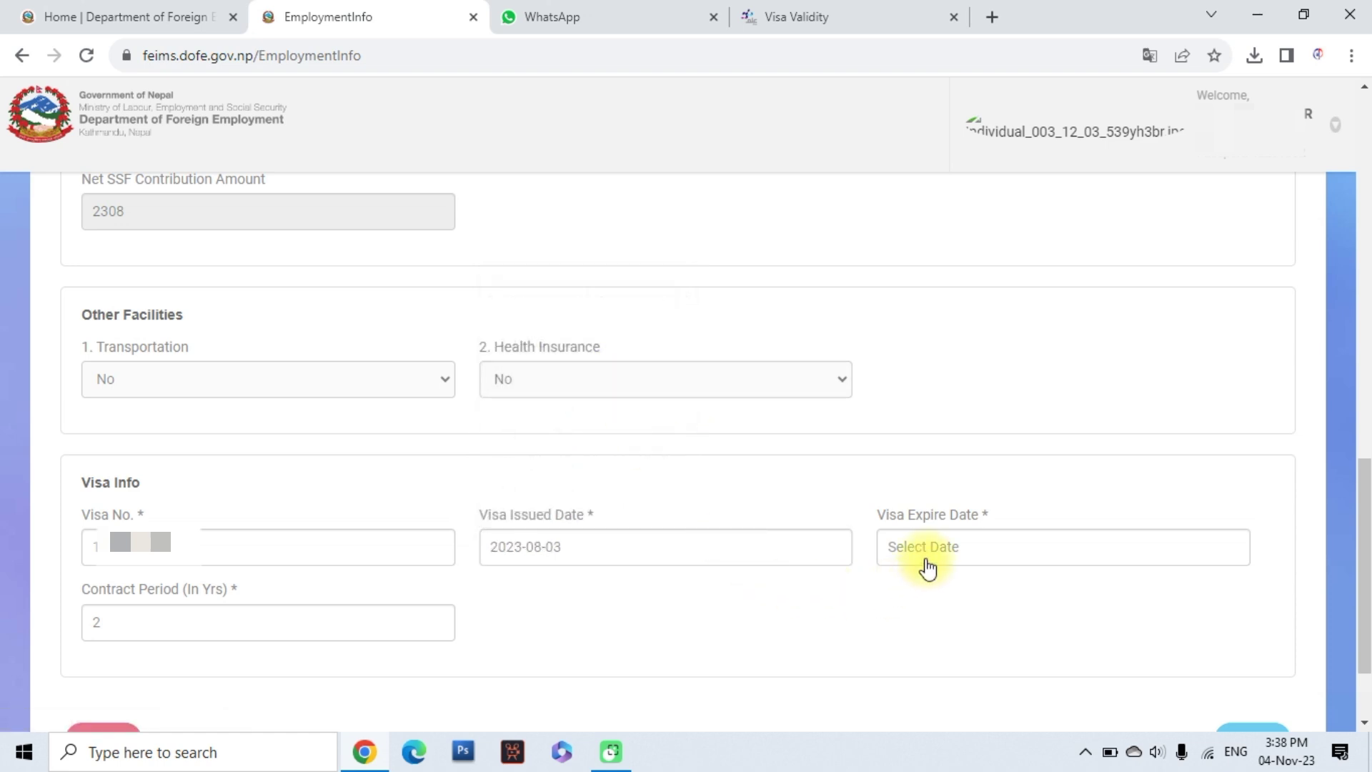
{"action": "left_click", "coordinate": [836, 11]}
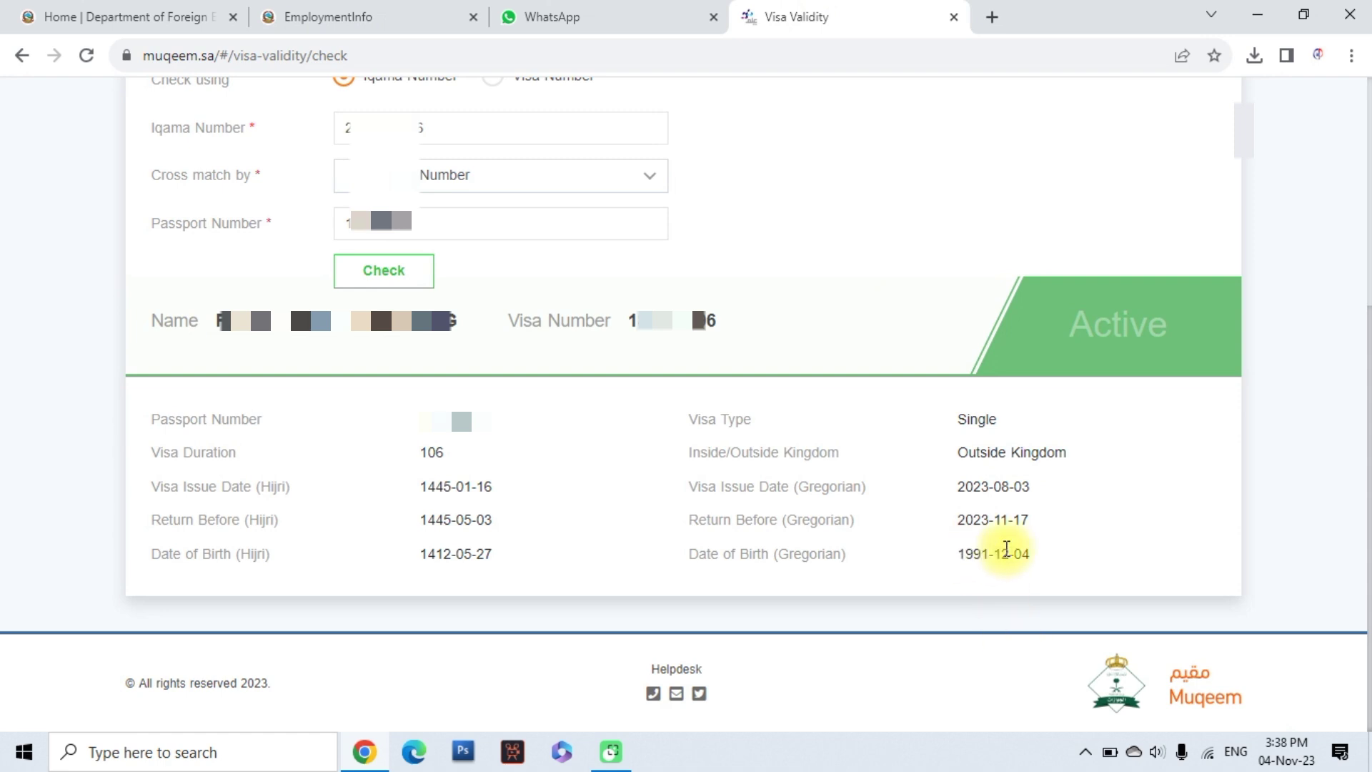
{"action": "left_click", "coordinate": [422, 11]}
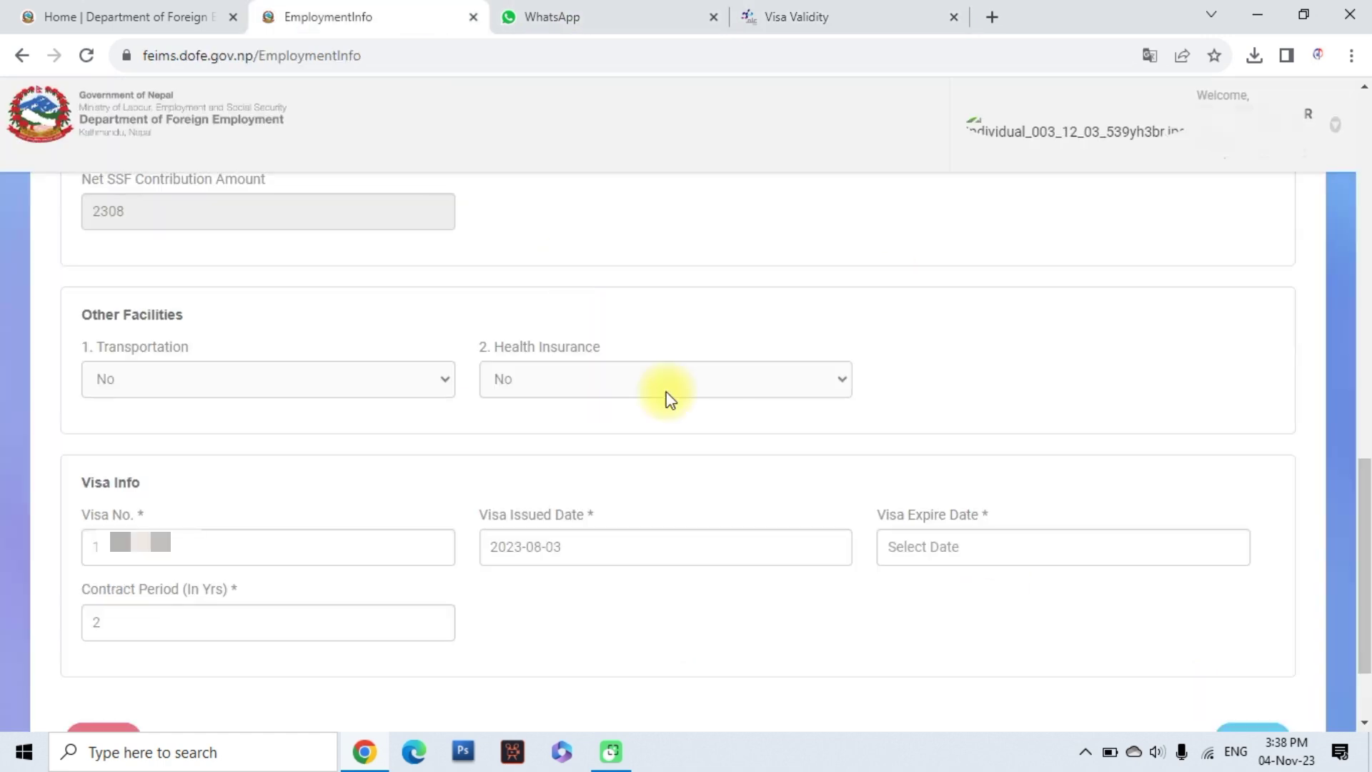
Set the visa expiry date to 2023-11-17 and continue to Upload Documents
{"action": "left_click", "coordinate": [920, 562]}
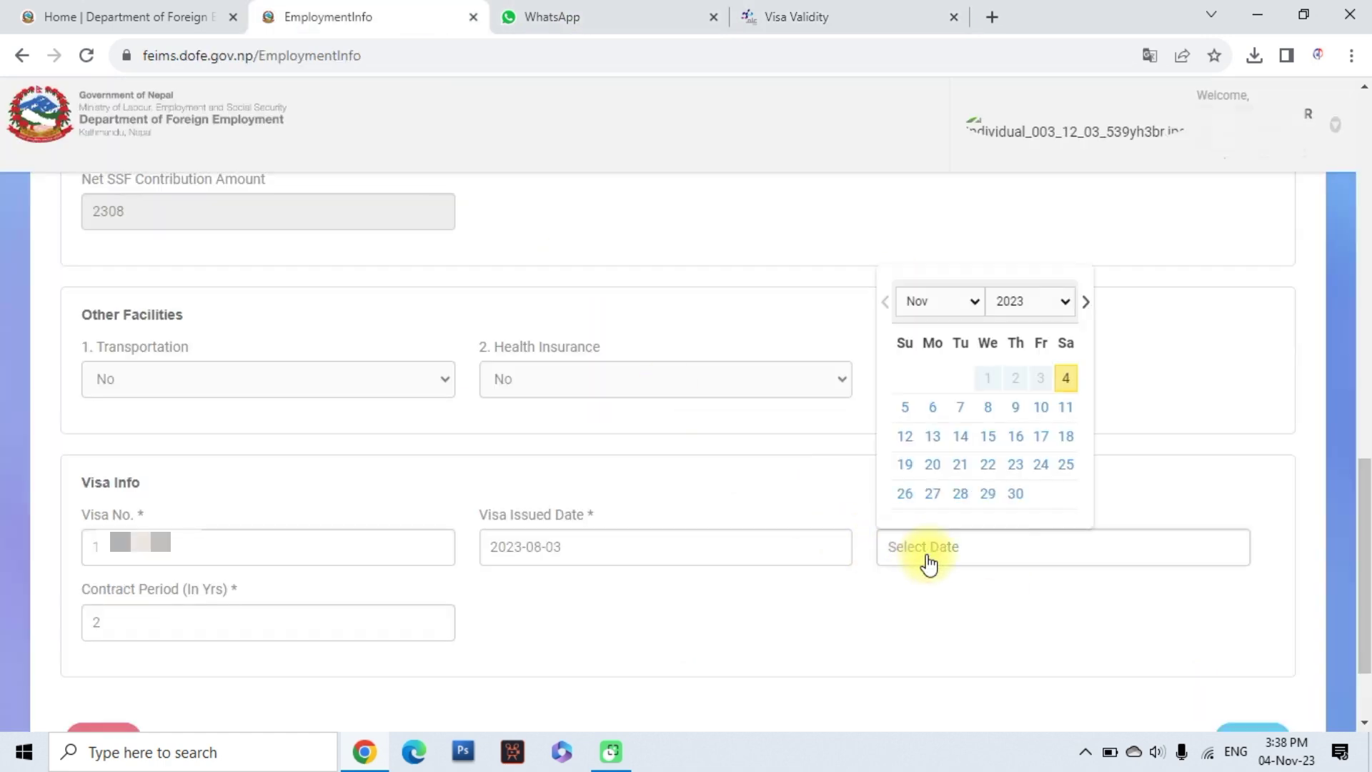
{"action": "left_click", "coordinate": [1041, 437]}
{"action": "scroll", "coordinate": [143, 679], "scroll_direction": "down", "scroll_amount": 2}
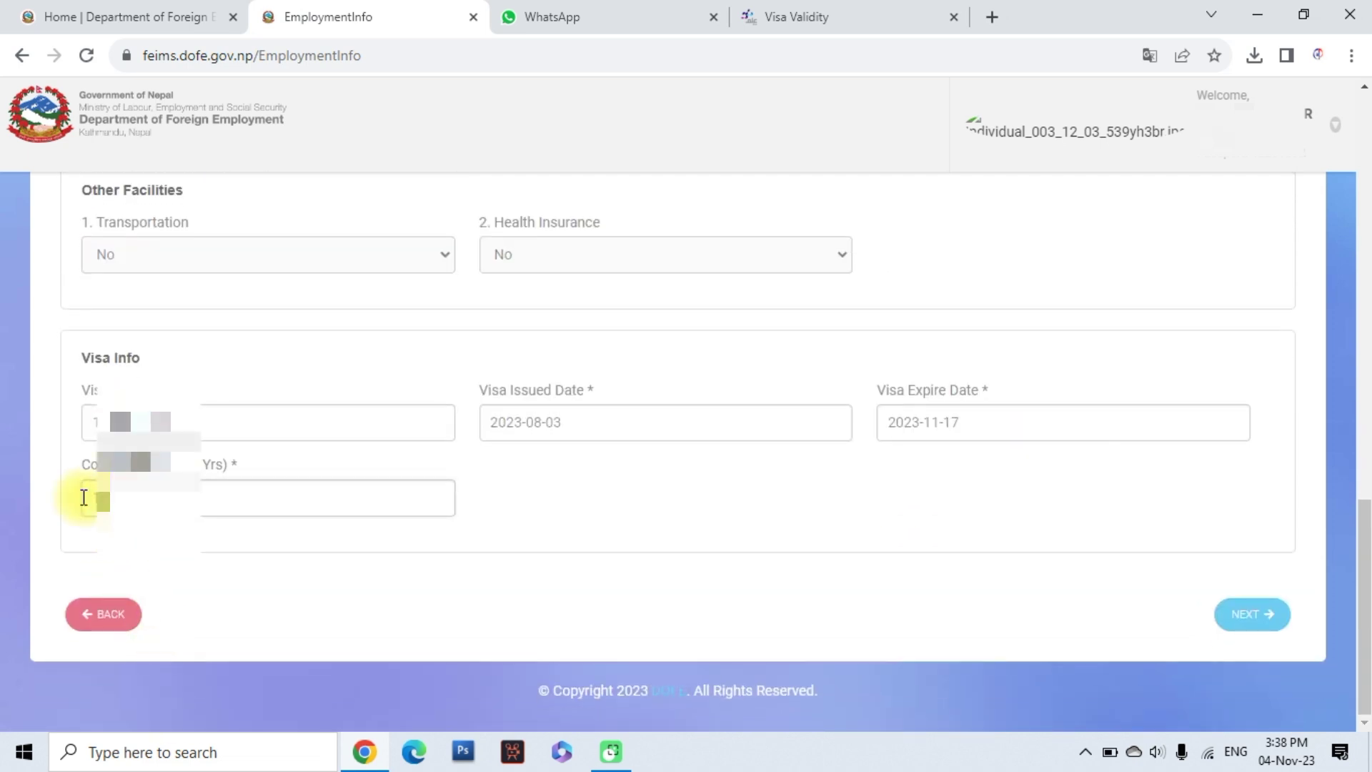
{"action": "left_click", "coordinate": [1251, 621]}
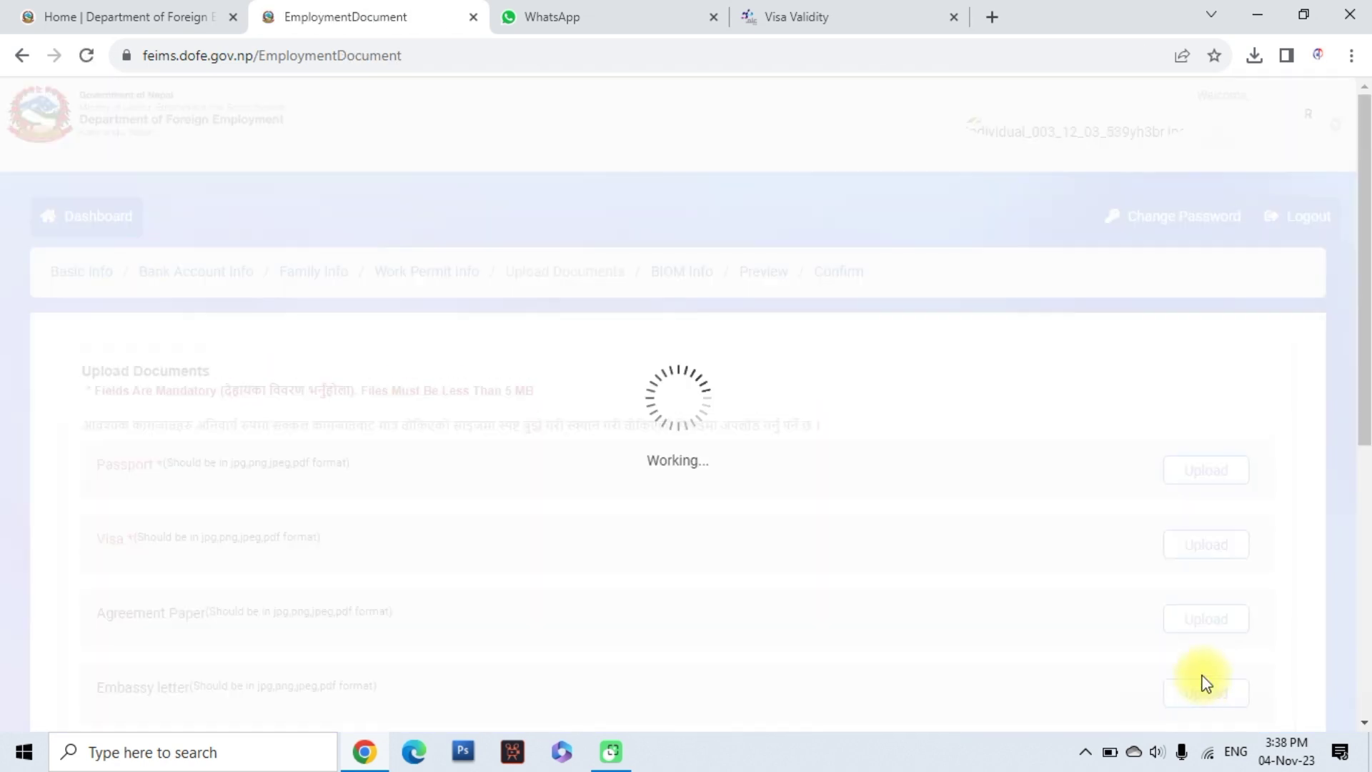
Attach the passport PDF from Downloads to the Passport document row
{"action": "scroll", "coordinate": [844, 529], "scroll_direction": "down", "scroll_amount": 1}
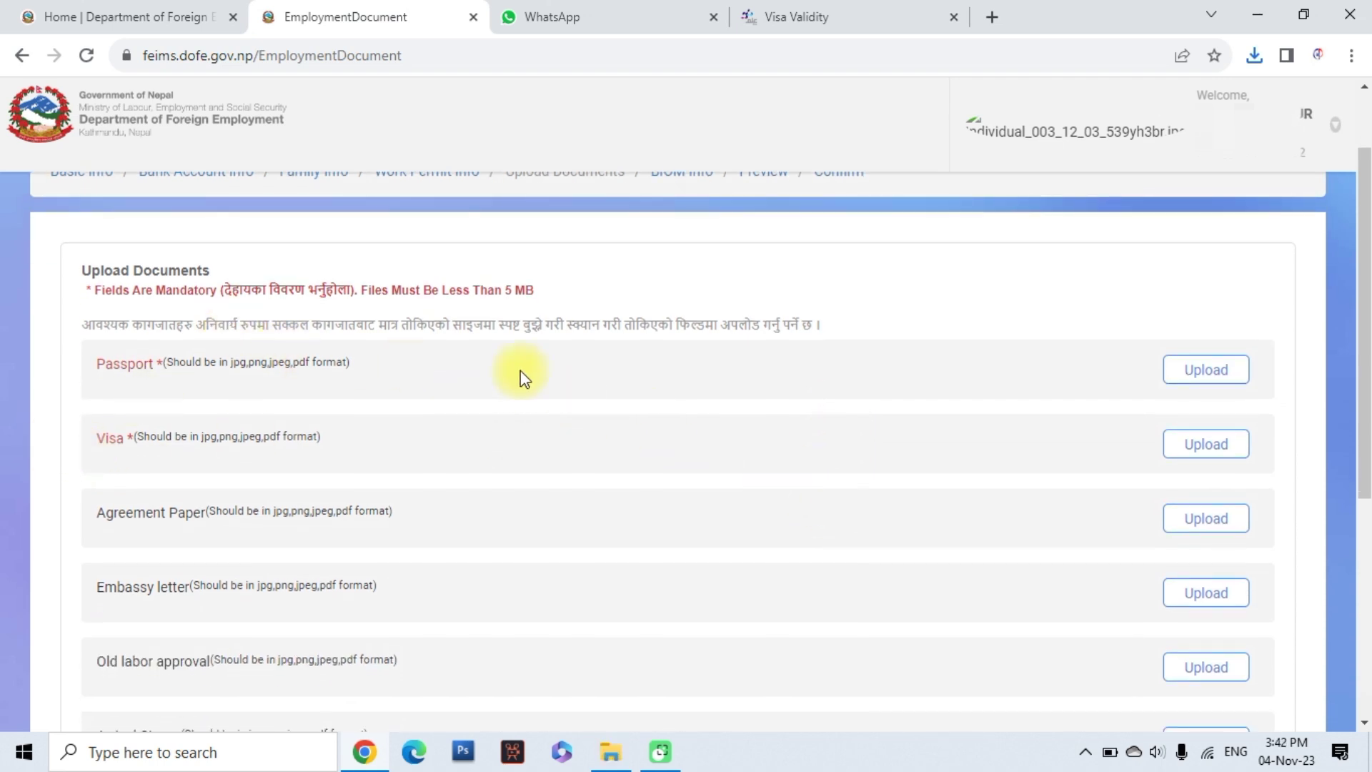
{"action": "left_click", "coordinate": [1207, 371]}
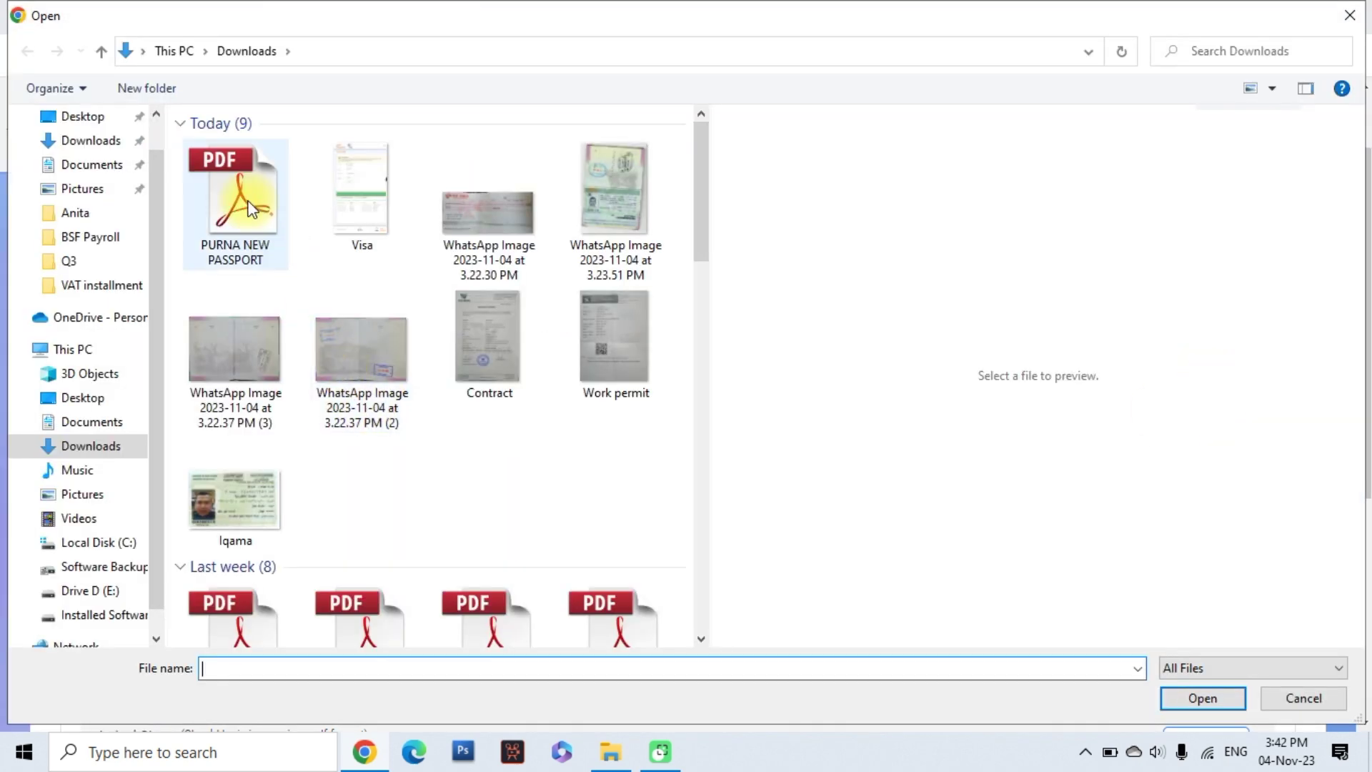
{"action": "left_click", "coordinate": [246, 197]}
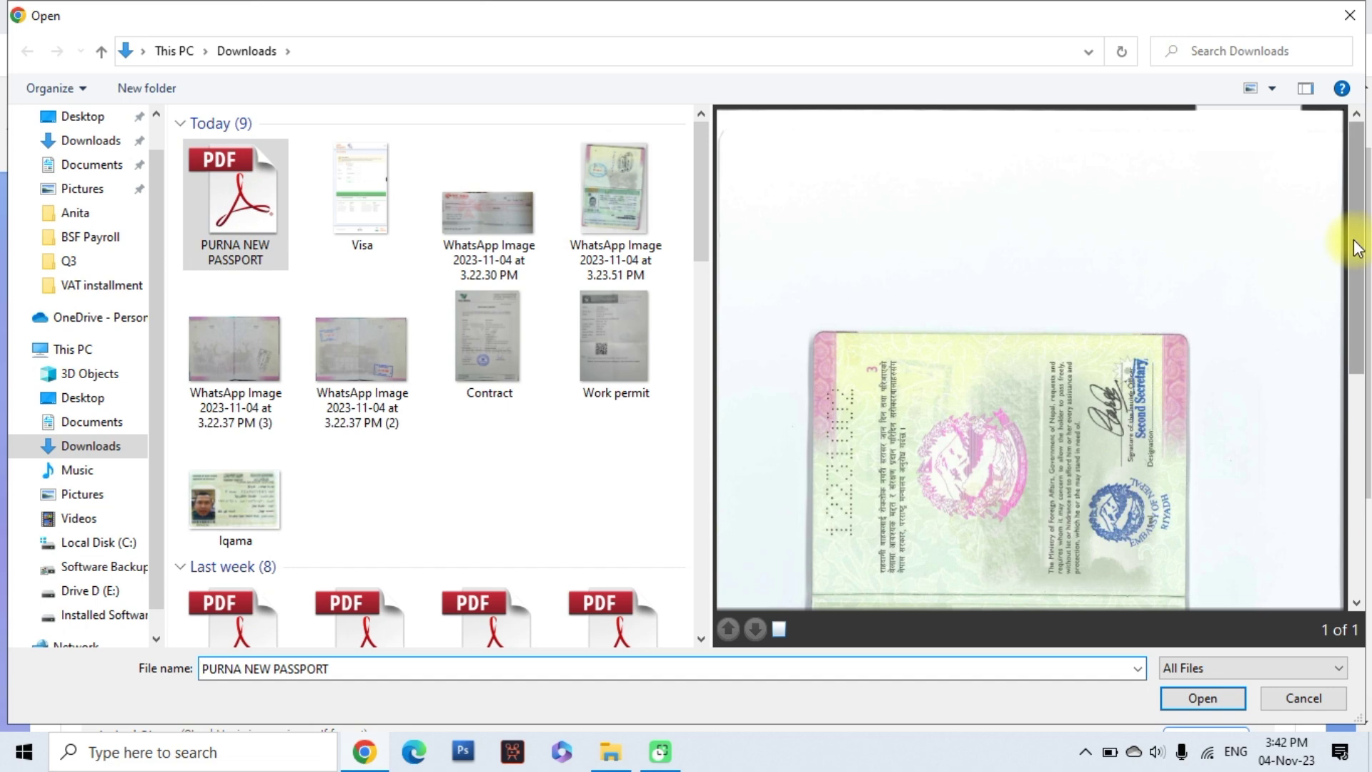
{"action": "left_click_drag", "start_coordinate": [1358, 320], "coordinate": [1347, 233]}
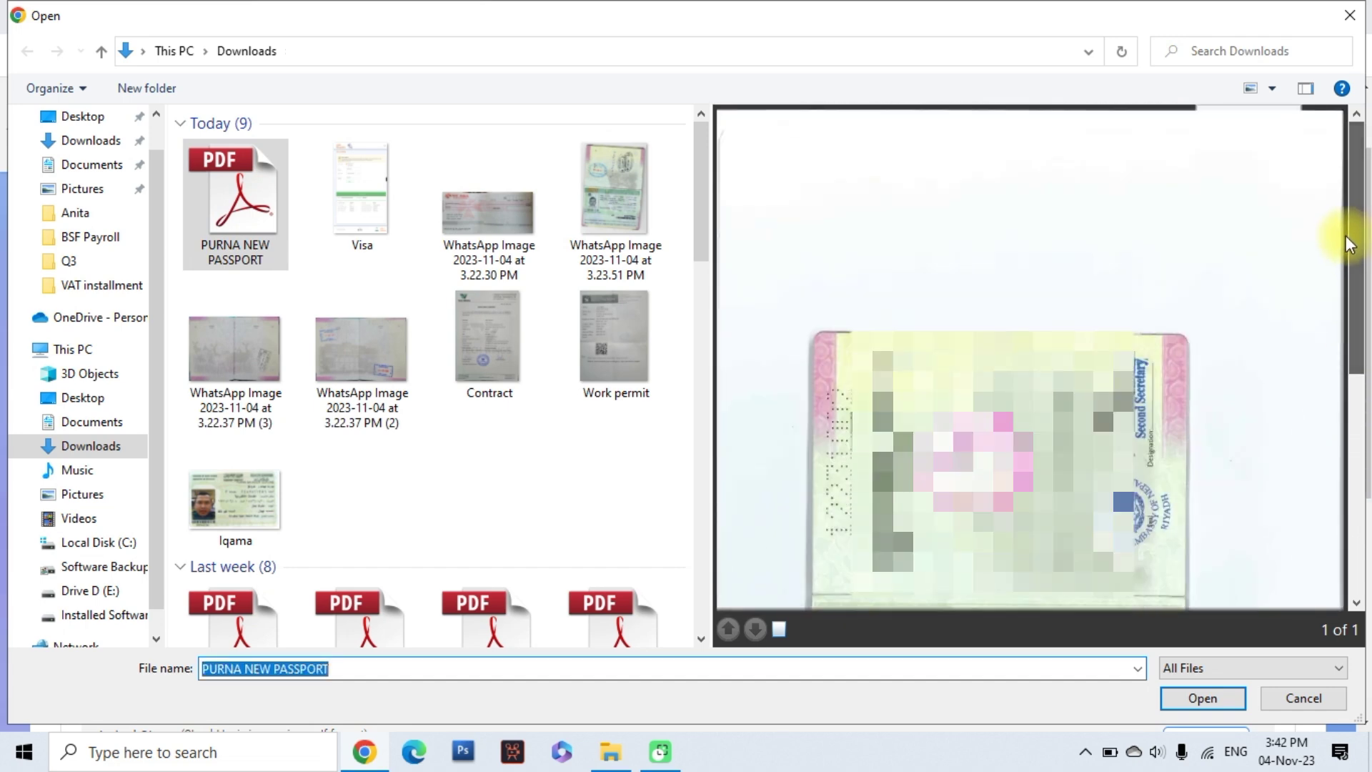
{"action": "left_click", "coordinate": [236, 203]}
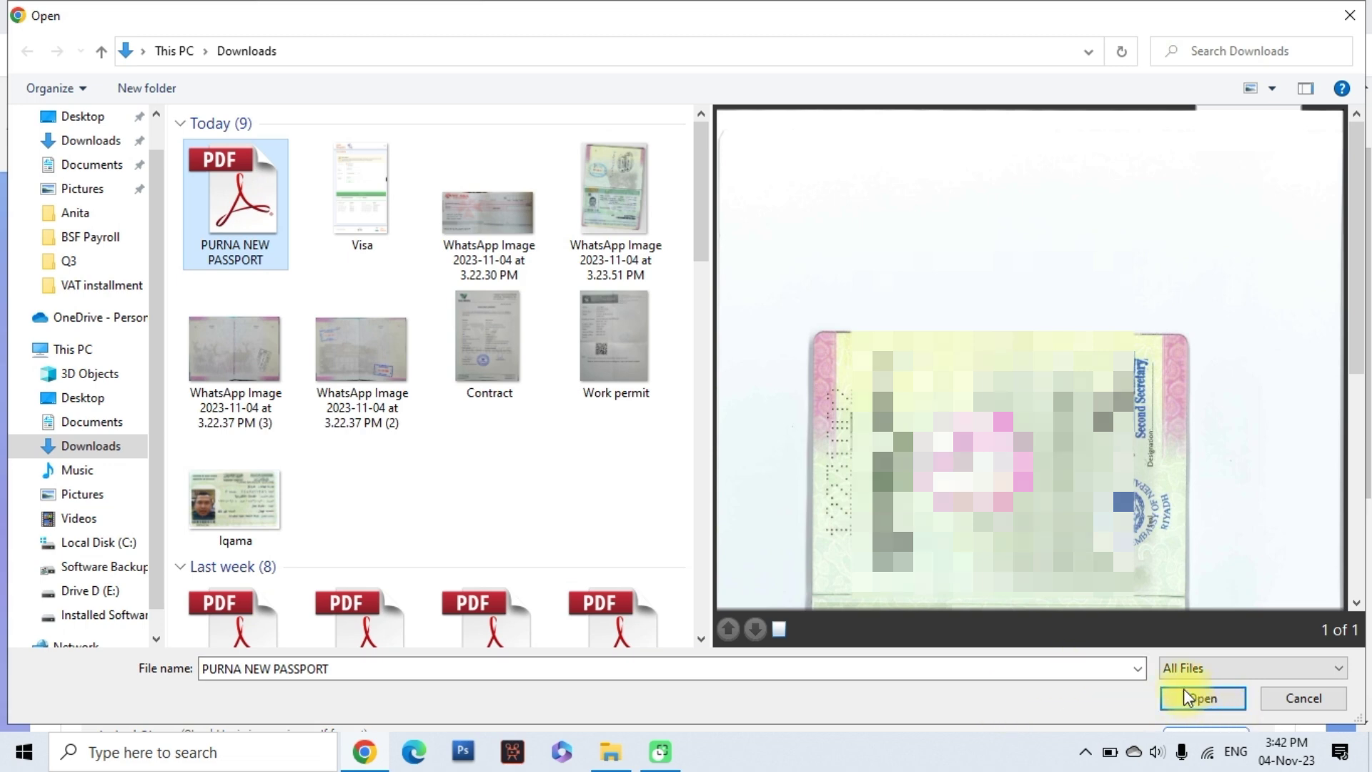
{"action": "left_click", "coordinate": [1186, 697]}
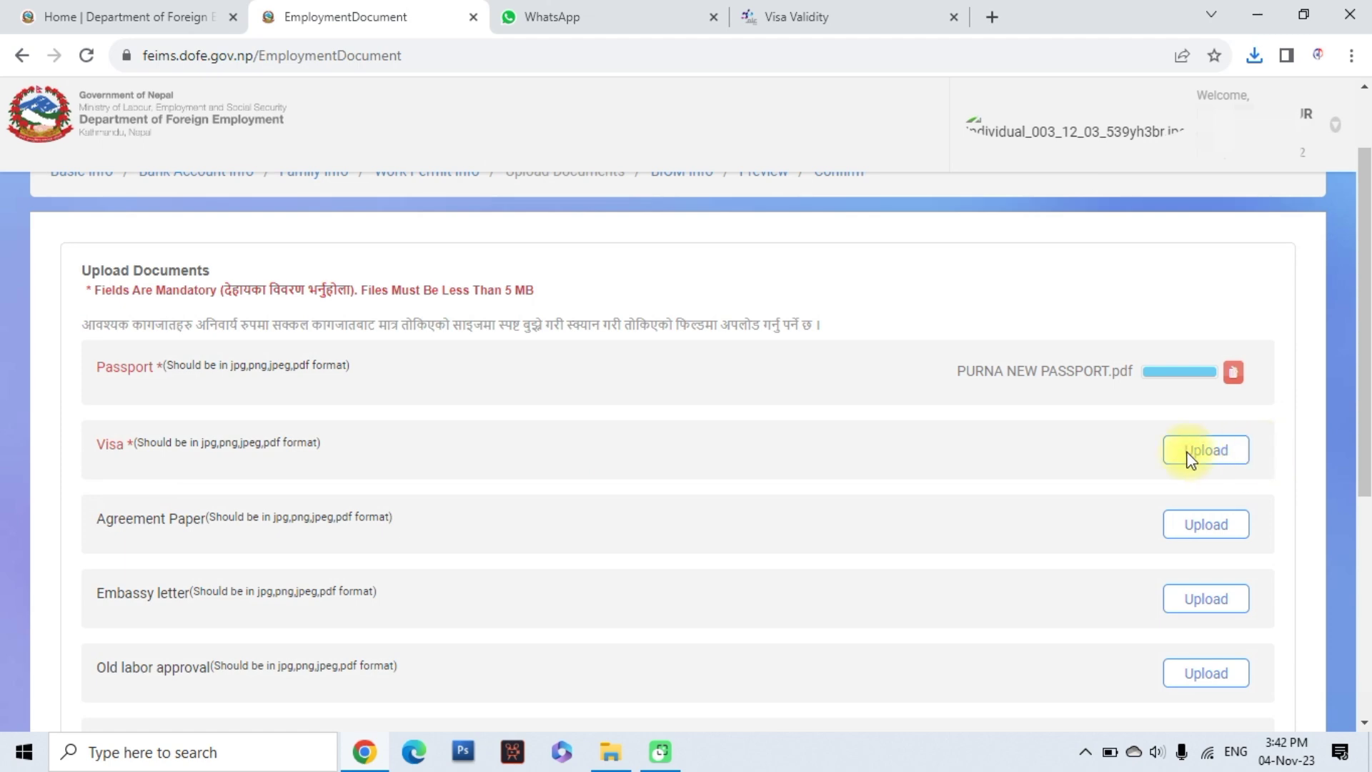
{"action": "left_click", "coordinate": [1190, 452]}
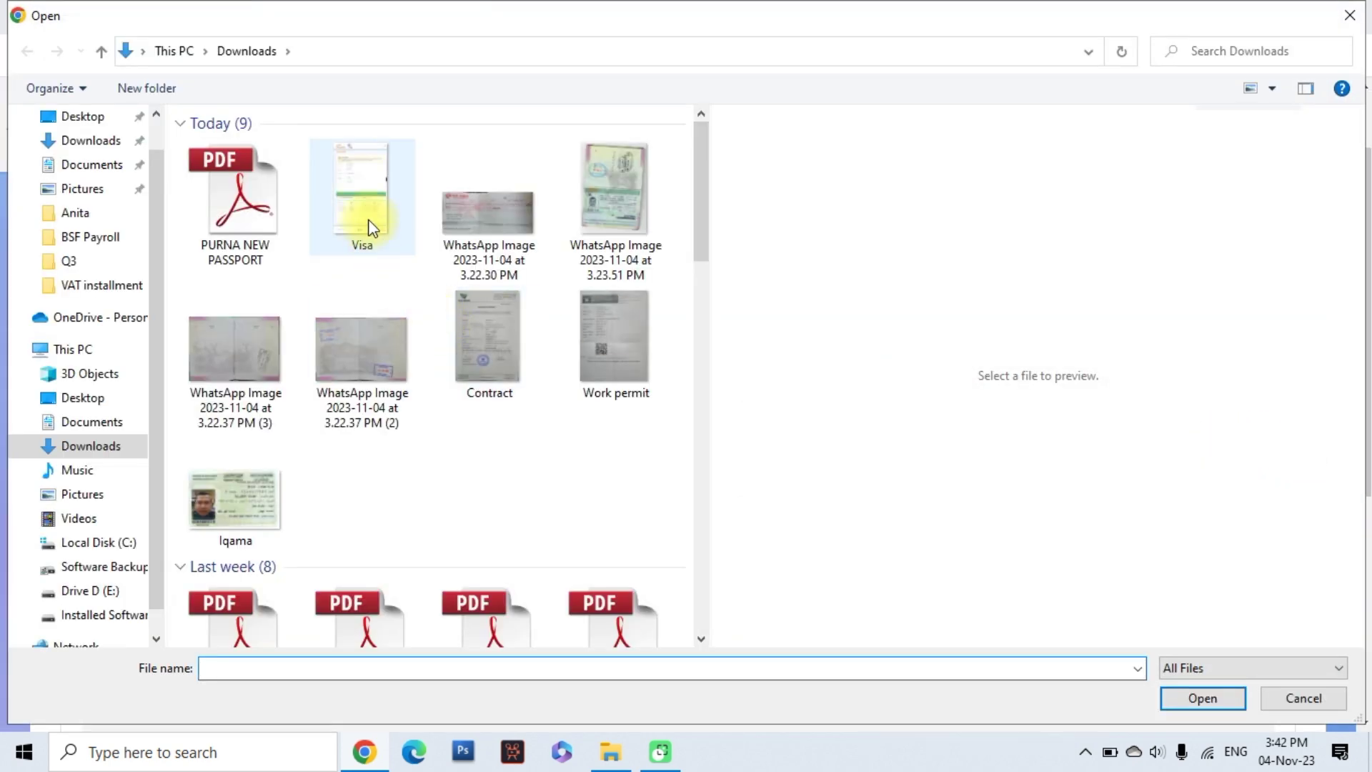
Attach Visa.jpg to the Visa row and Contract.jpeg as the Agreement Paper
{"action": "left_click", "coordinate": [366, 213]}
{"action": "left_click", "coordinate": [1181, 691]}
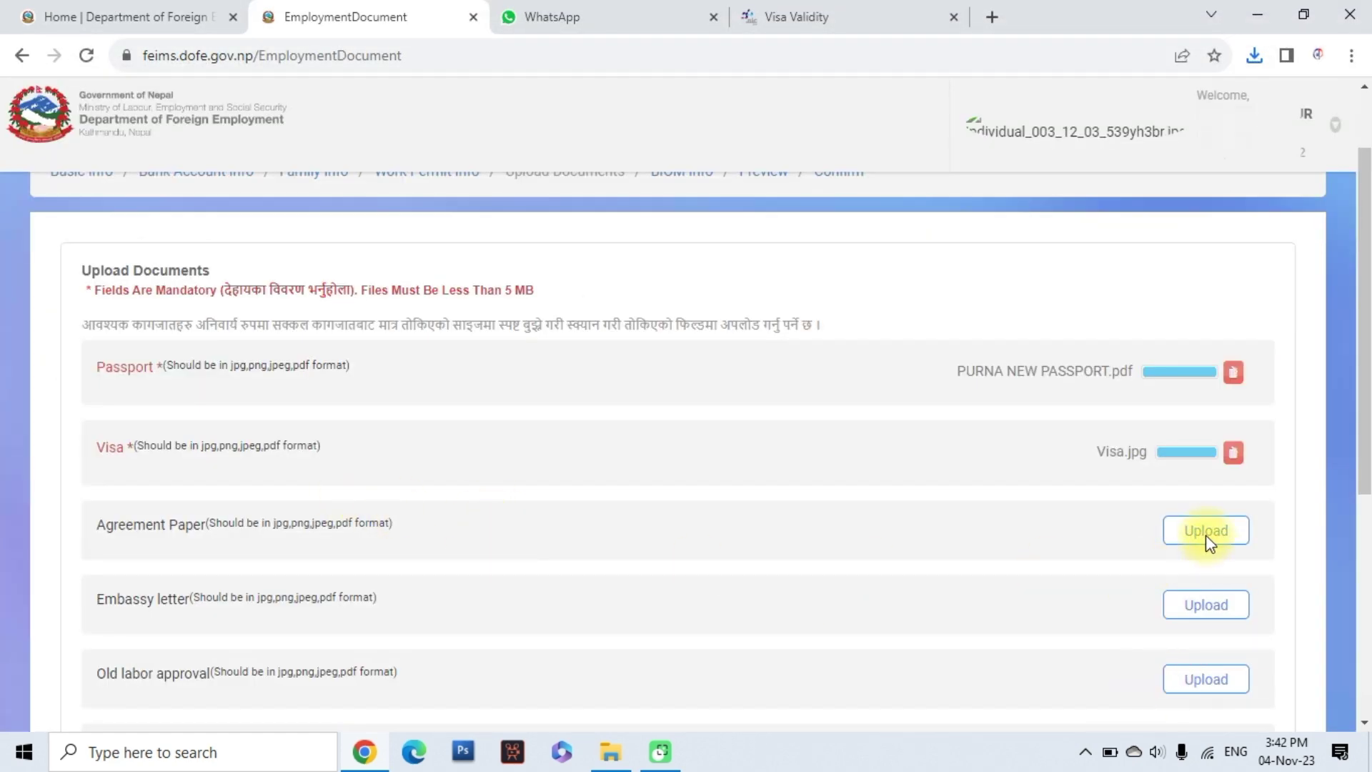
{"action": "left_click", "coordinate": [1206, 532]}
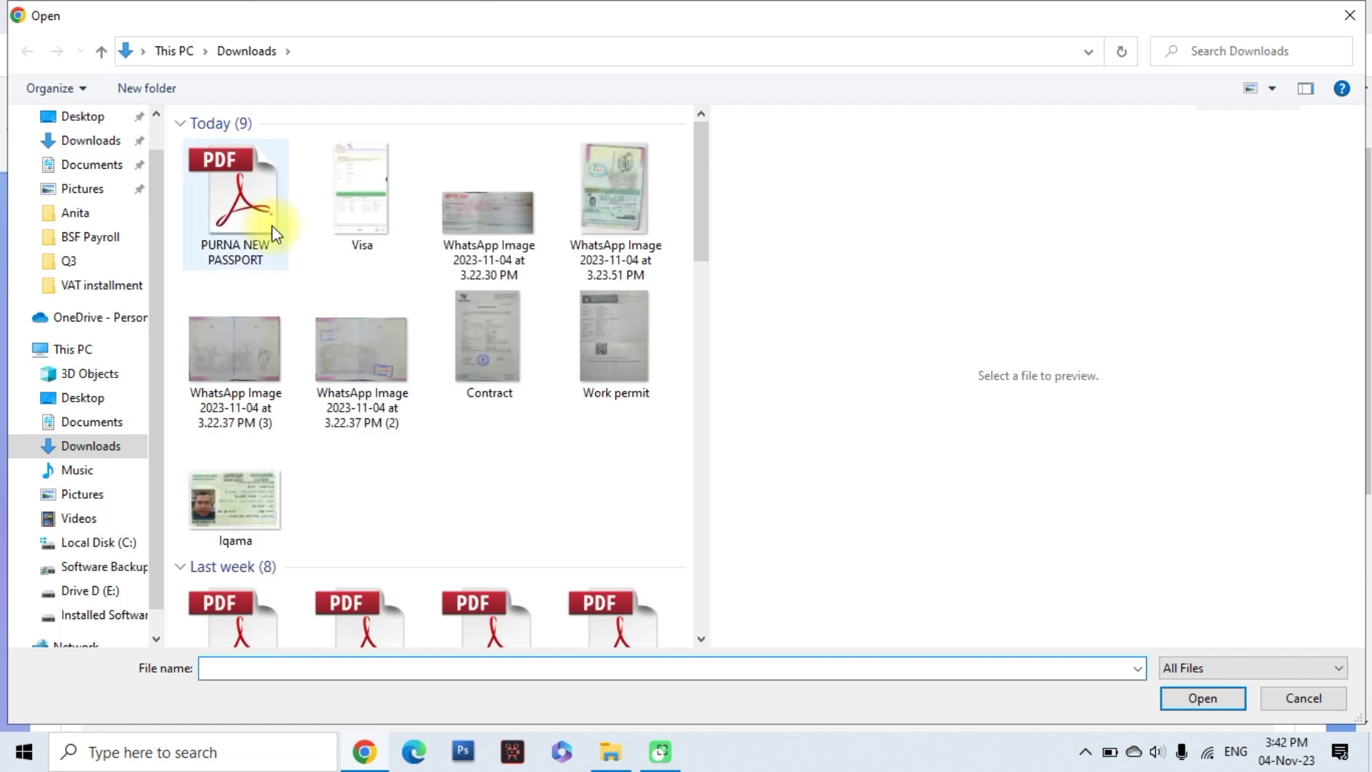
{"action": "left_click", "coordinate": [495, 346]}
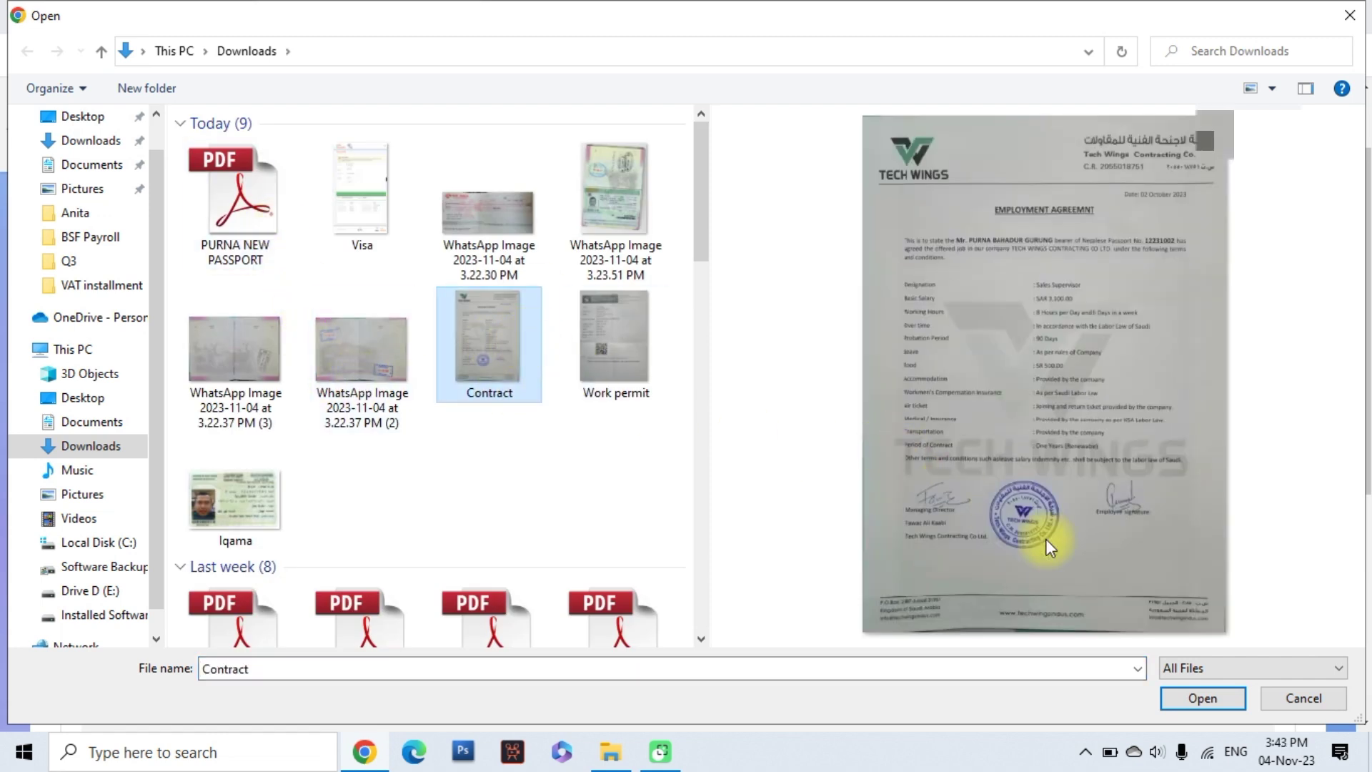
{"action": "left_click", "coordinate": [1174, 690]}
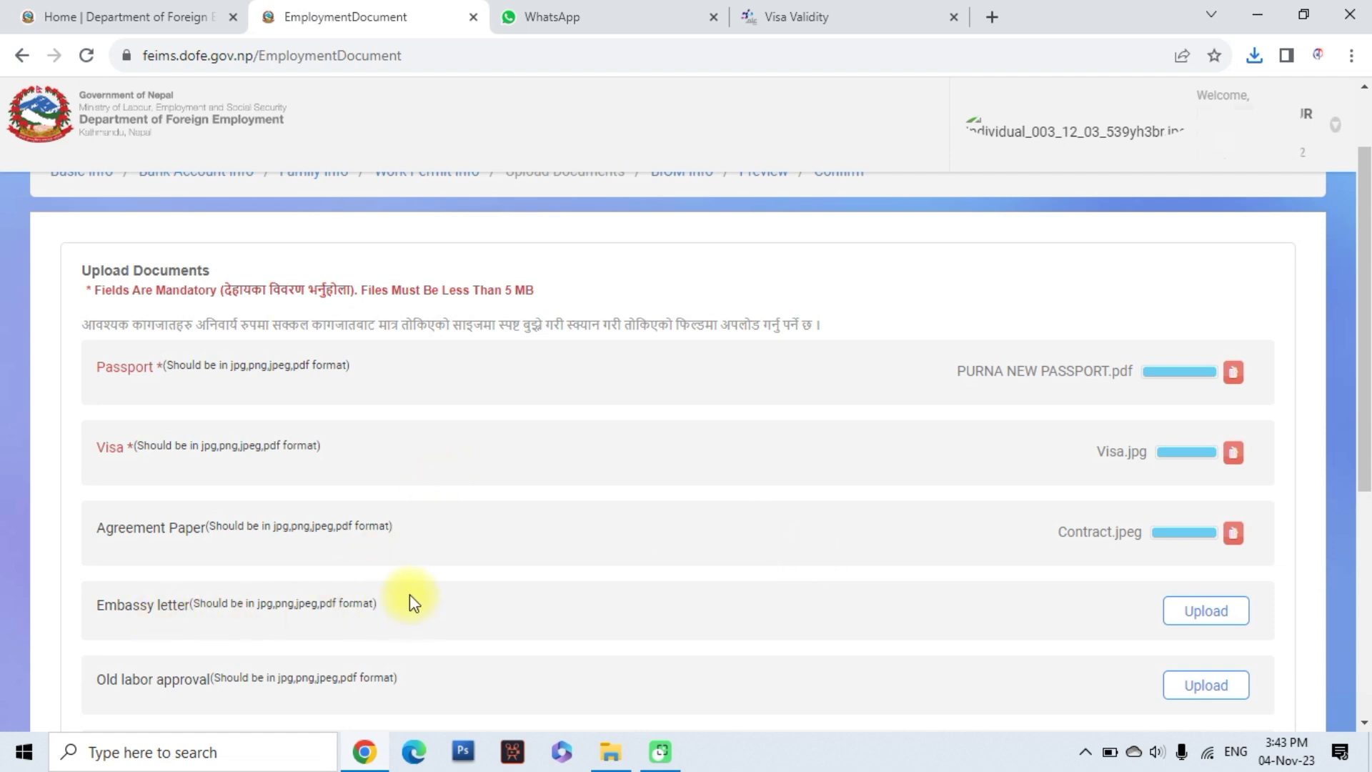
{"action": "scroll", "coordinate": [409, 600], "scroll_direction": "down", "scroll_amount": 1}
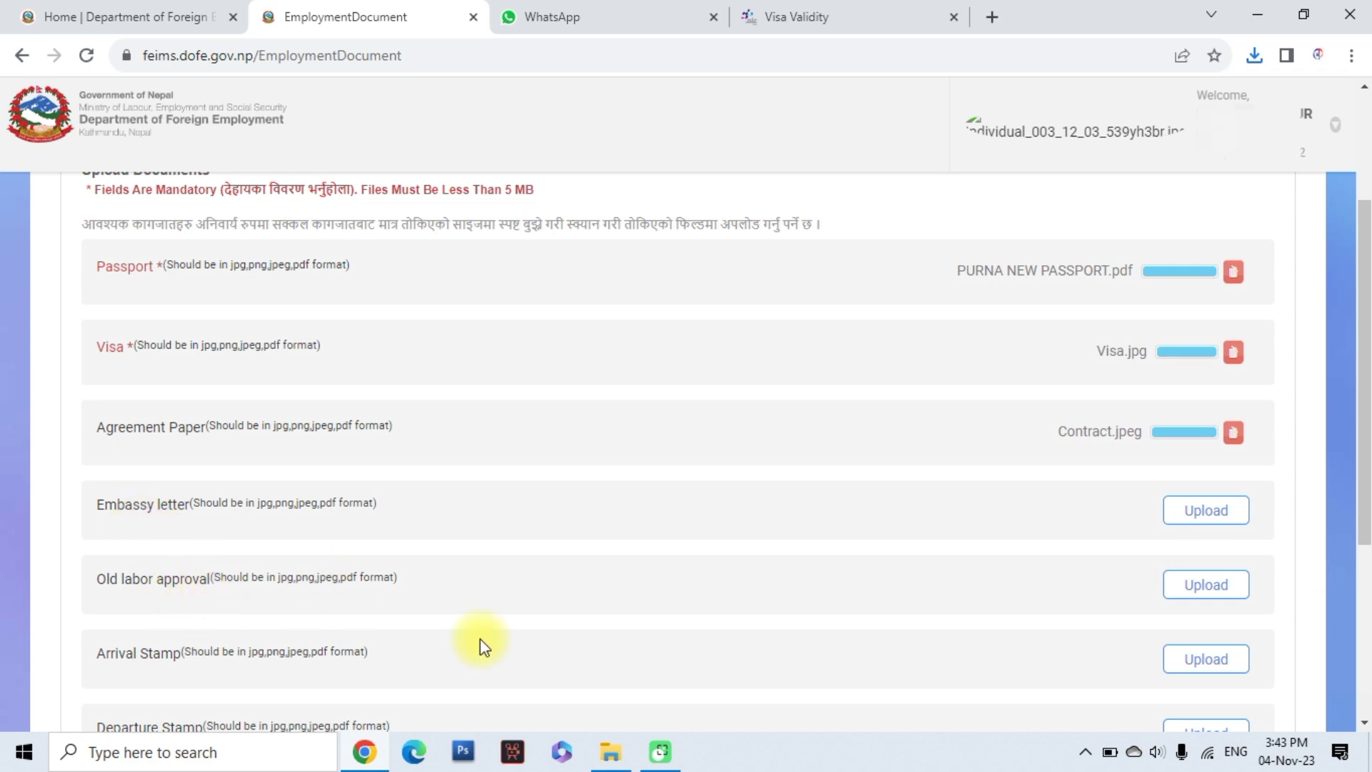
Attach Work permit.jpeg as the Old labor approval document
{"action": "left_click", "coordinate": [1202, 586]}
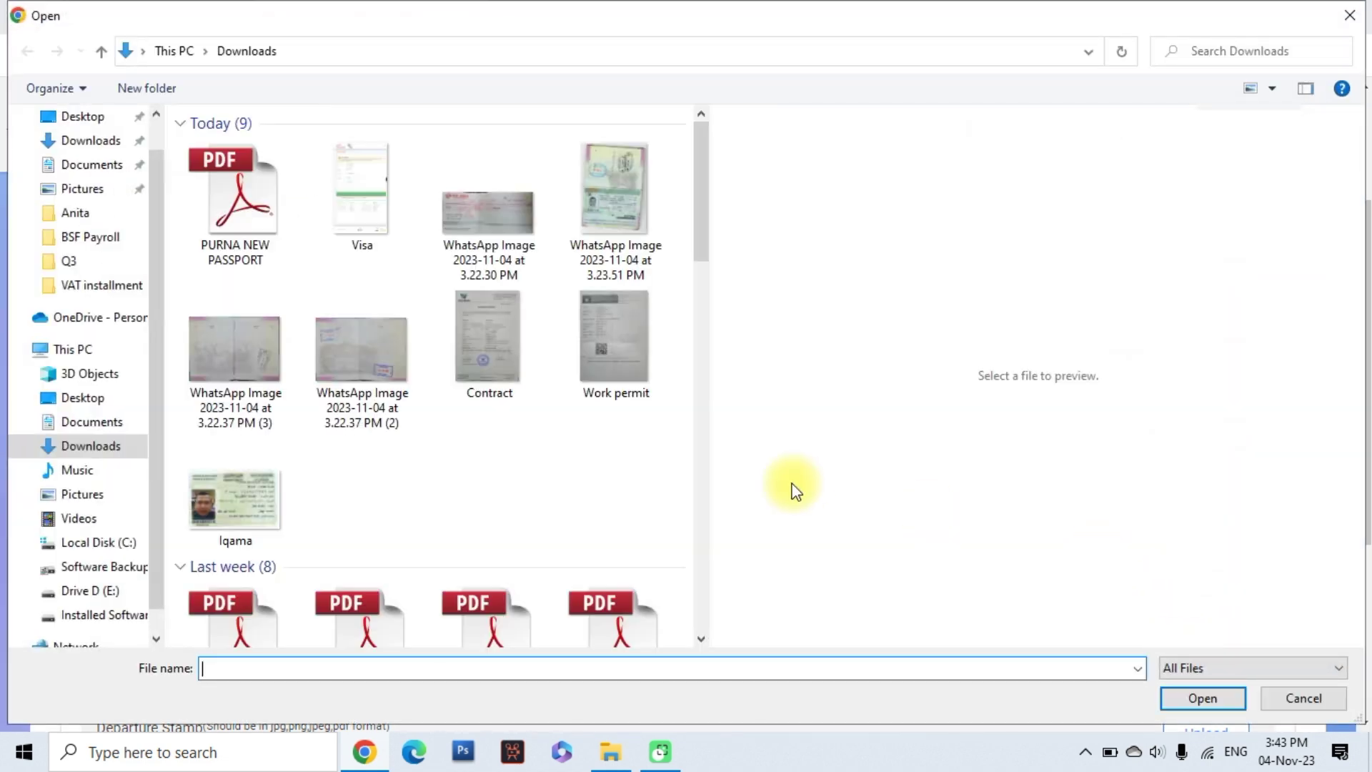
{"action": "left_click", "coordinate": [613, 354]}
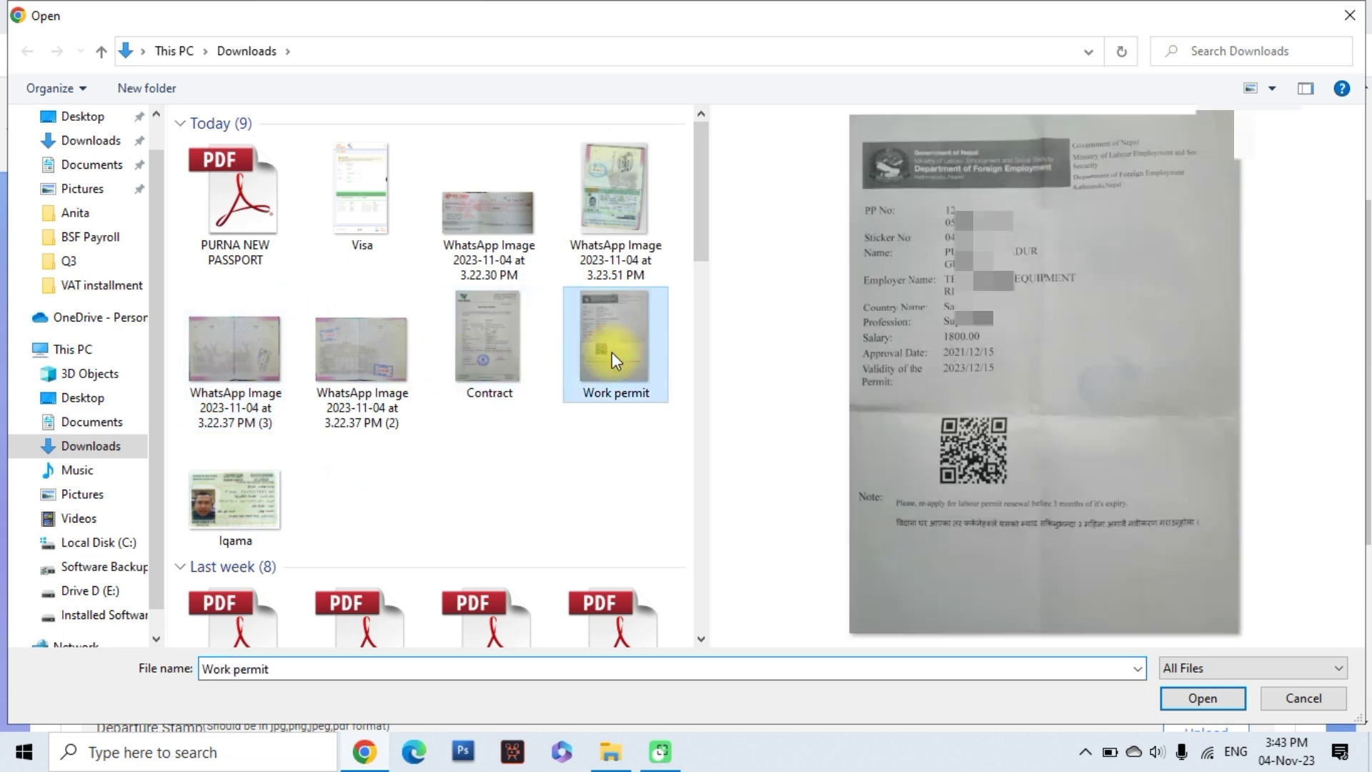
{"action": "left_click", "coordinate": [1185, 695]}
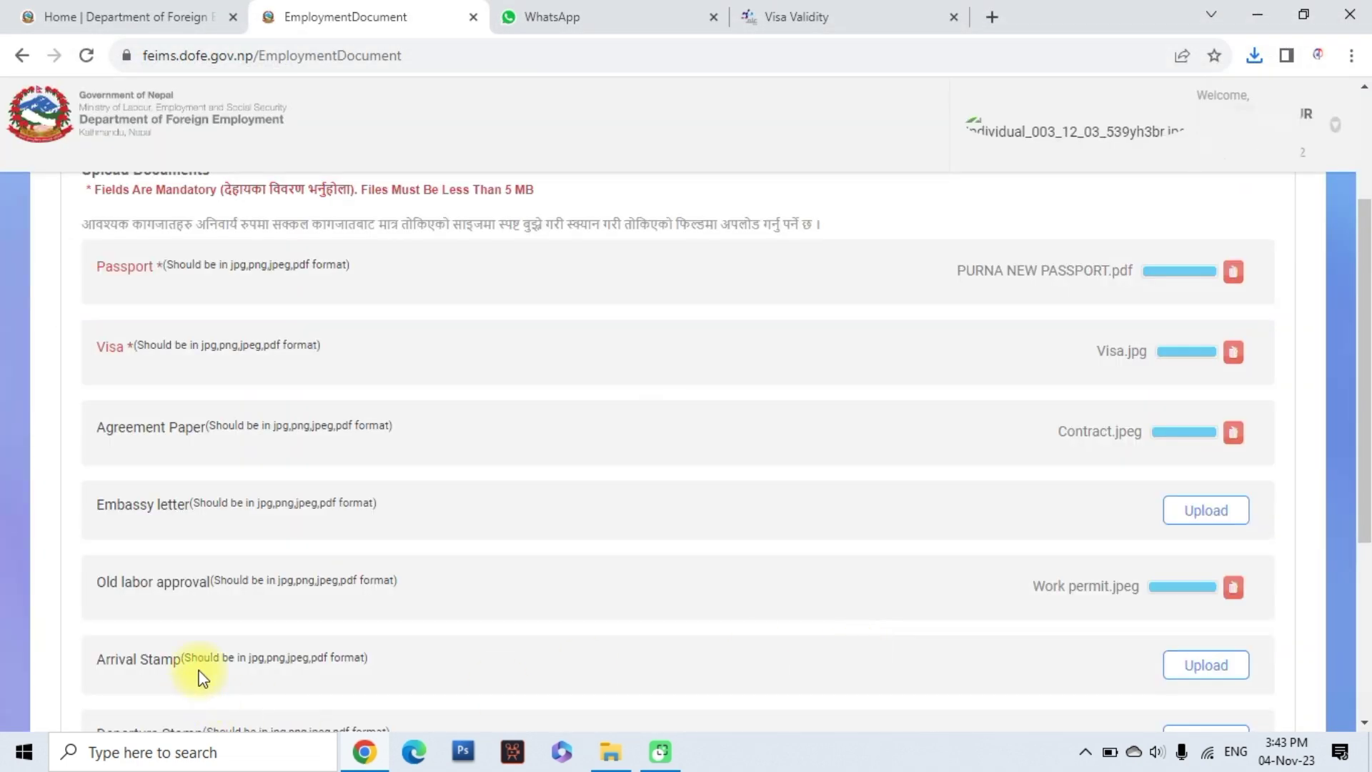
{"action": "scroll", "coordinate": [408, 557], "scroll_direction": "down", "scroll_amount": 3}
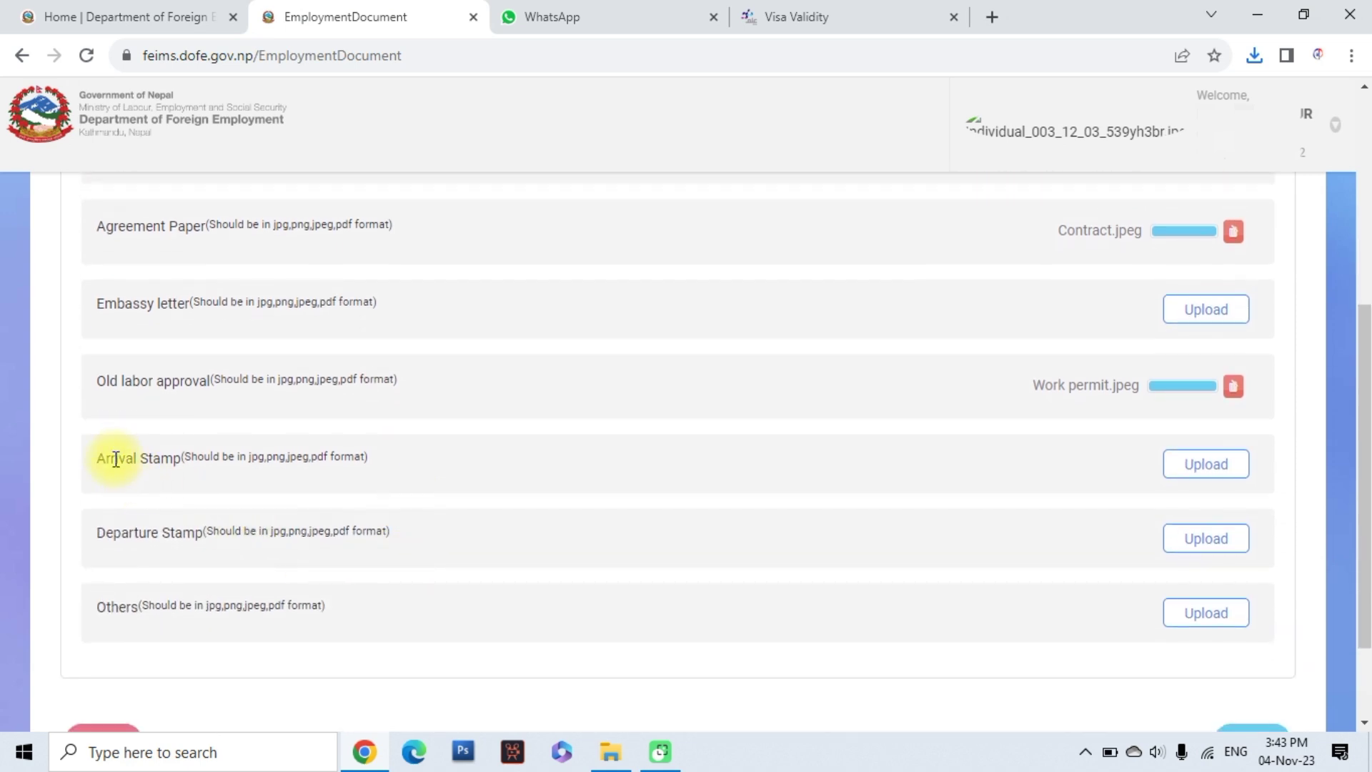
Attach WhatsApp Image (2) to Arrival Stamp and WhatsApp Image (3) to Departure Stamp
{"action": "left_click", "coordinate": [1194, 465]}
{"action": "left_click", "coordinate": [359, 356]}
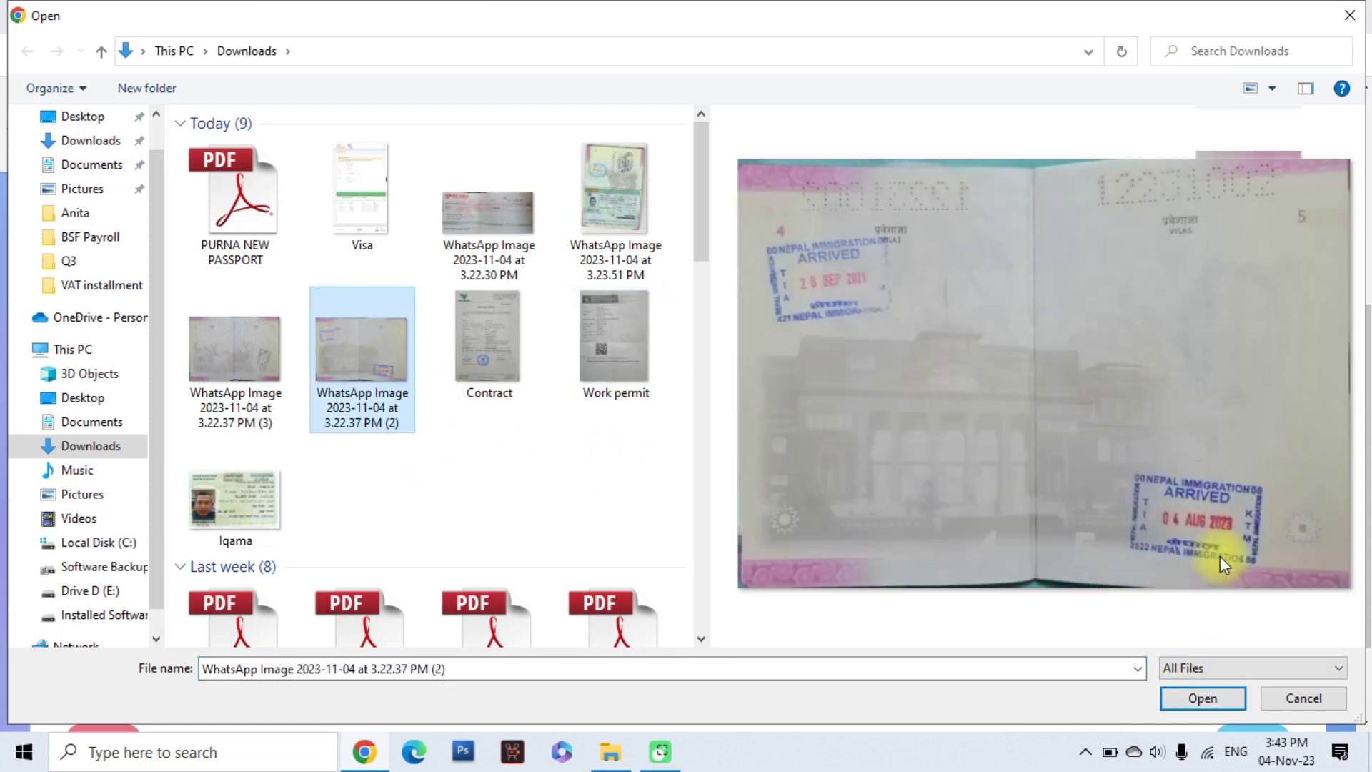
{"action": "left_click", "coordinate": [1193, 693]}
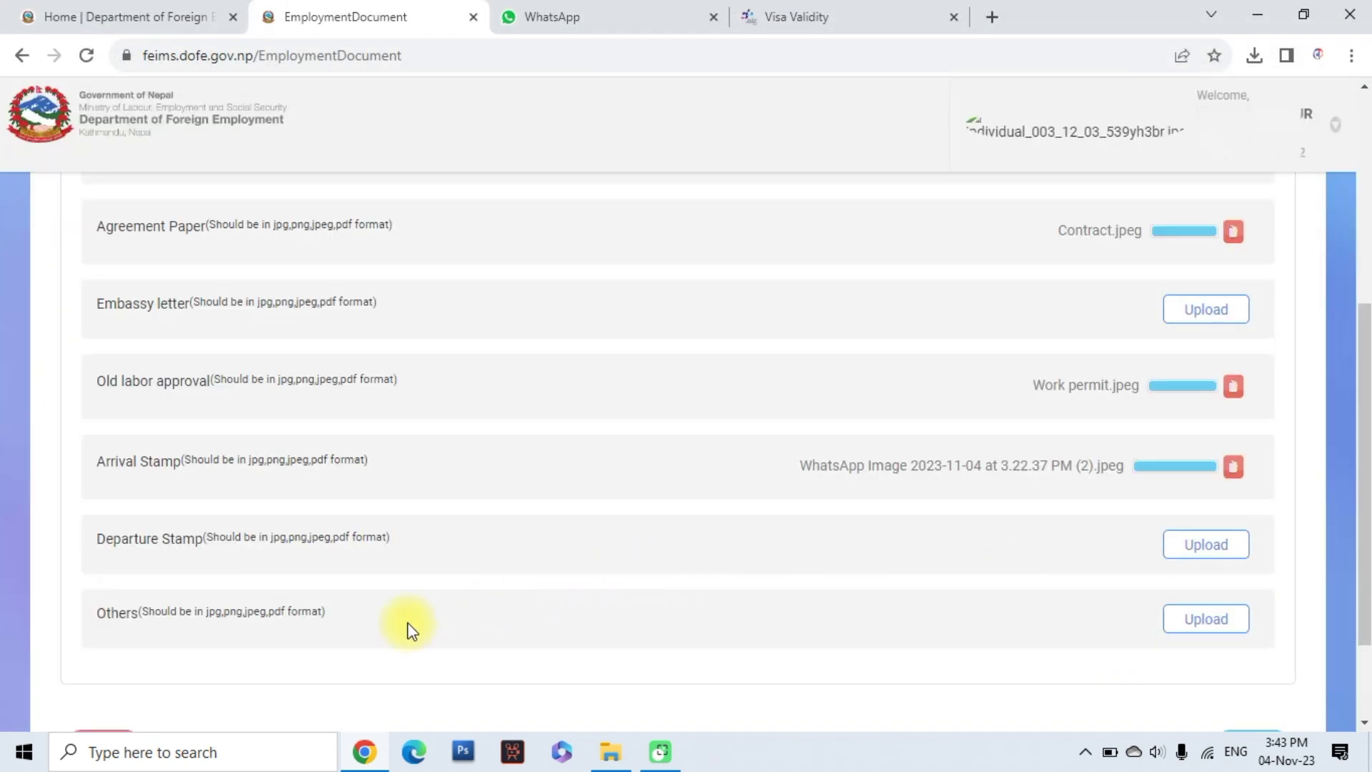
{"action": "left_click", "coordinate": [1203, 546]}
{"action": "left_click", "coordinate": [233, 341]}
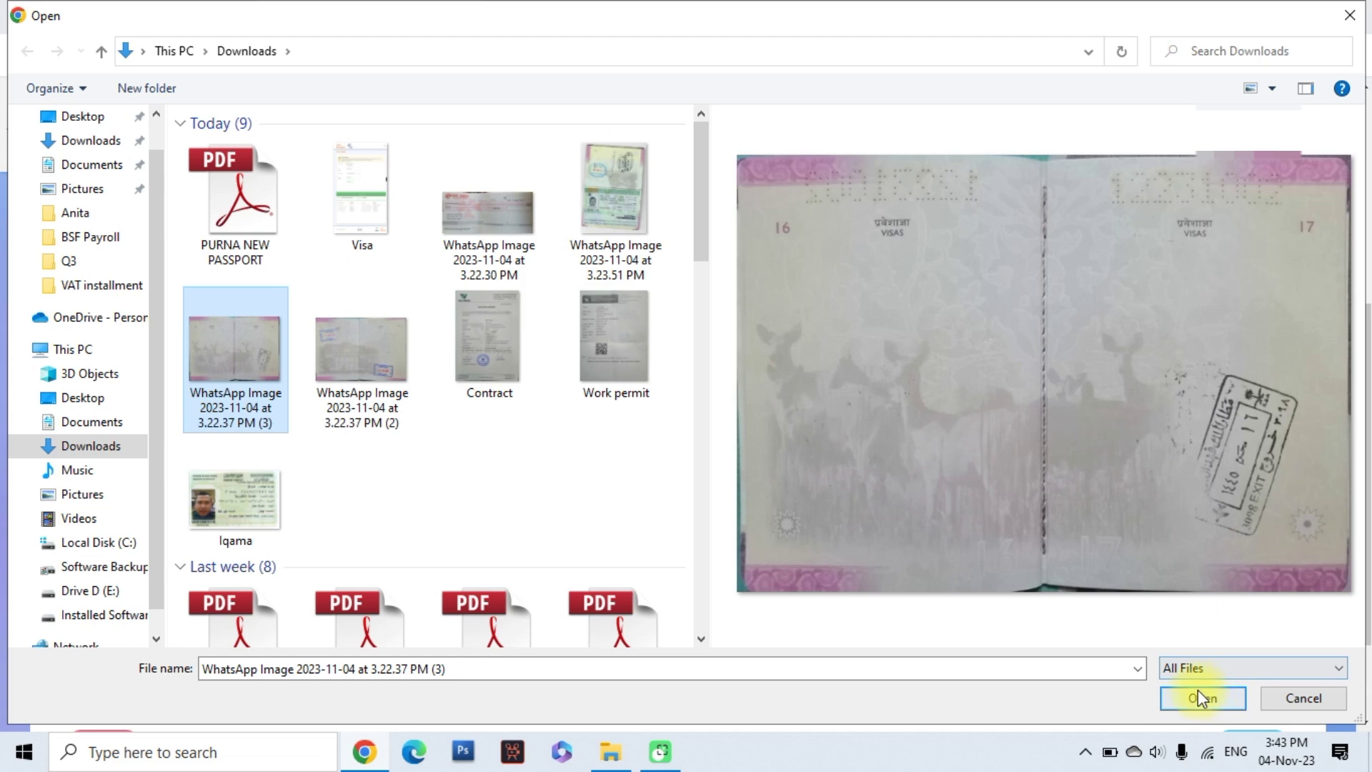
{"action": "left_click", "coordinate": [1201, 698]}
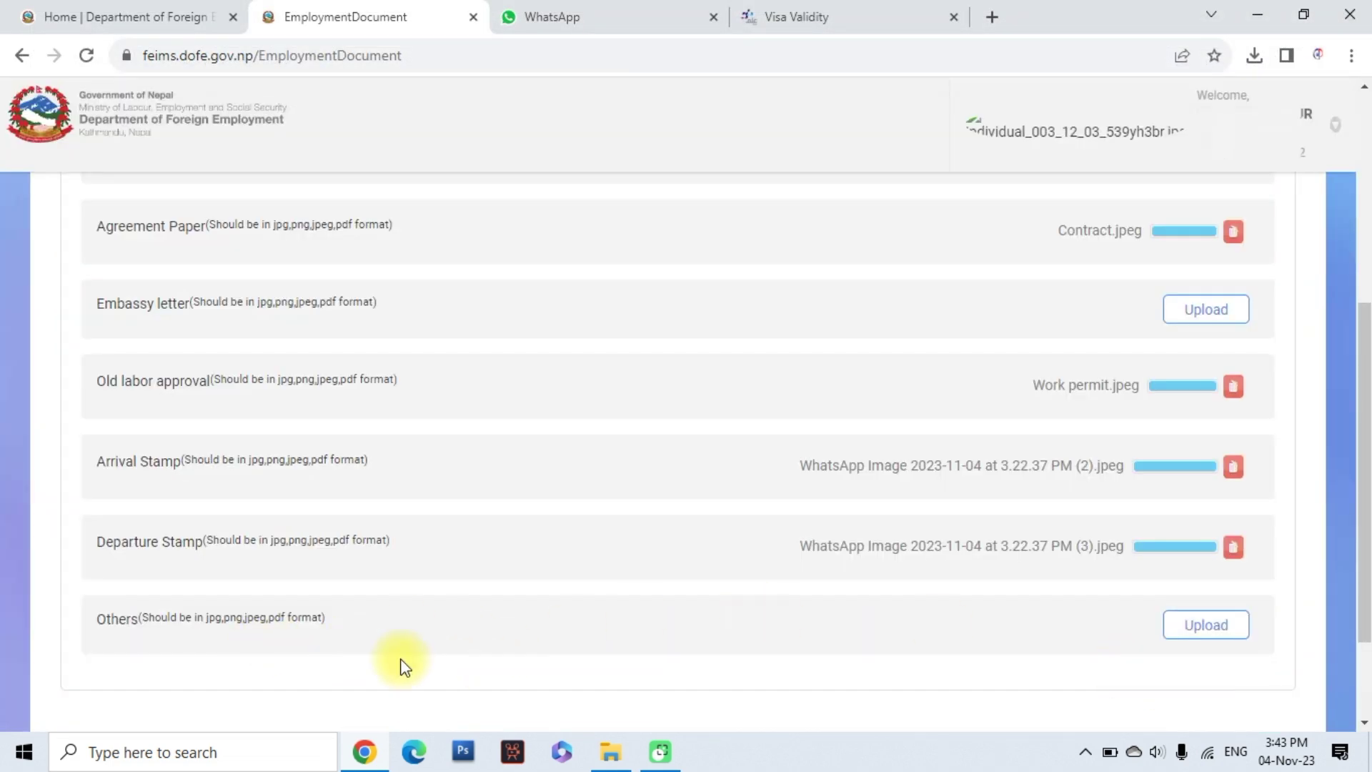
Attach Iqama.jpeg under the Others document row
{"action": "left_click", "coordinate": [1206, 626]}
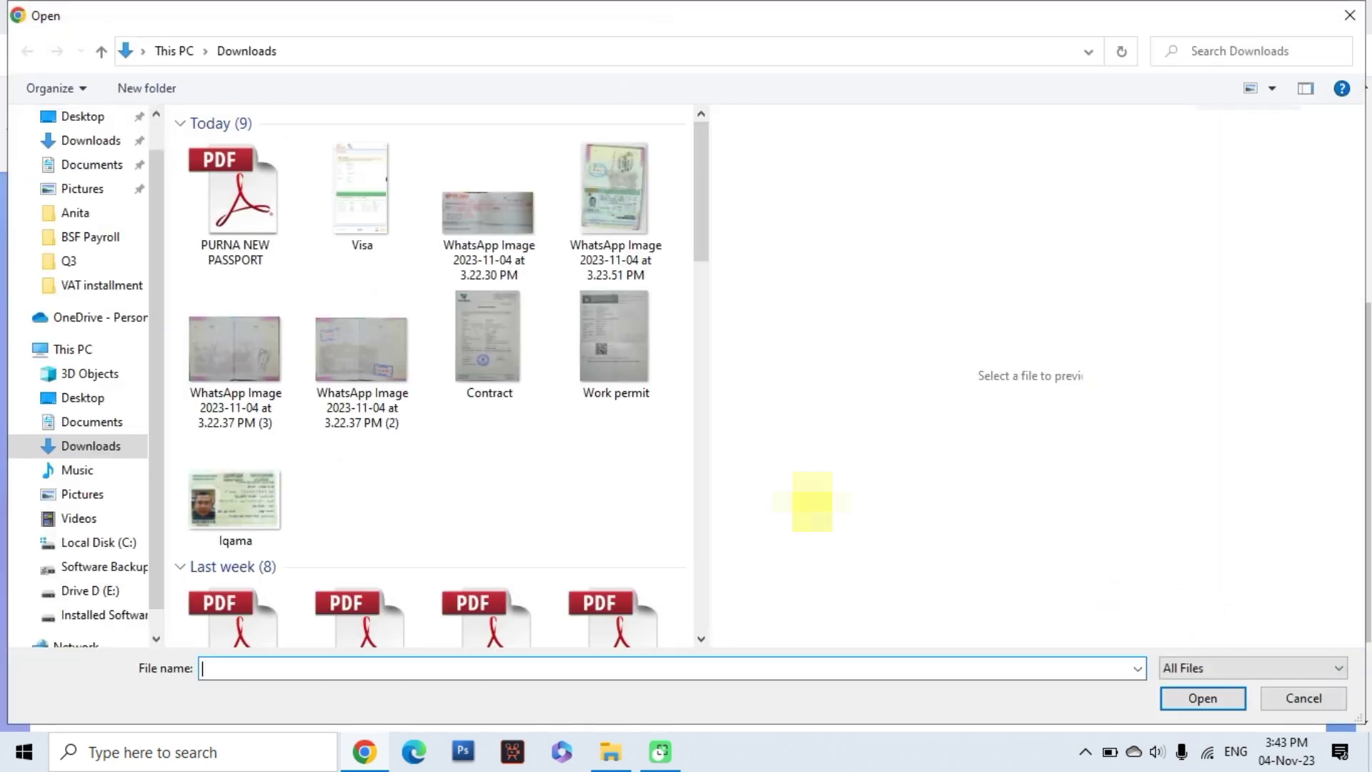
{"action": "left_click", "coordinate": [251, 498]}
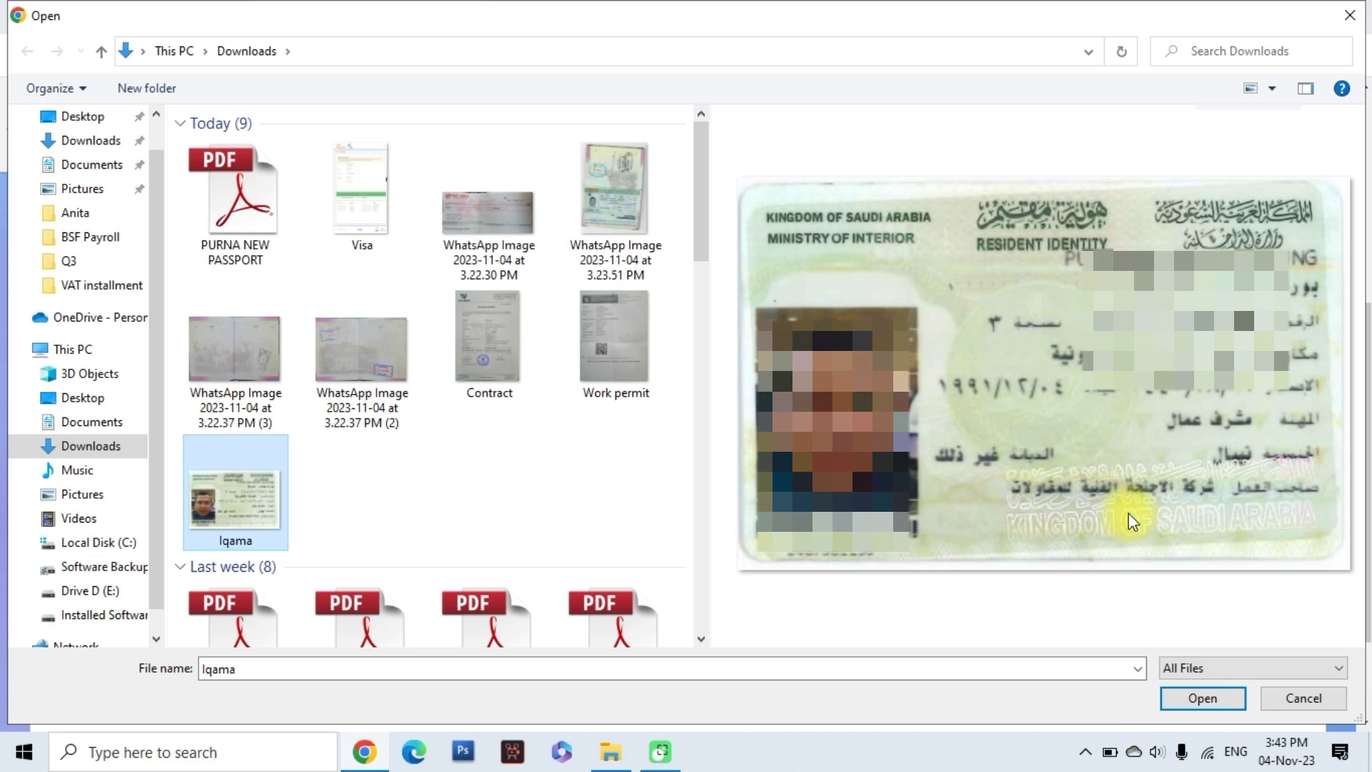
{"action": "left_click", "coordinate": [1176, 697]}
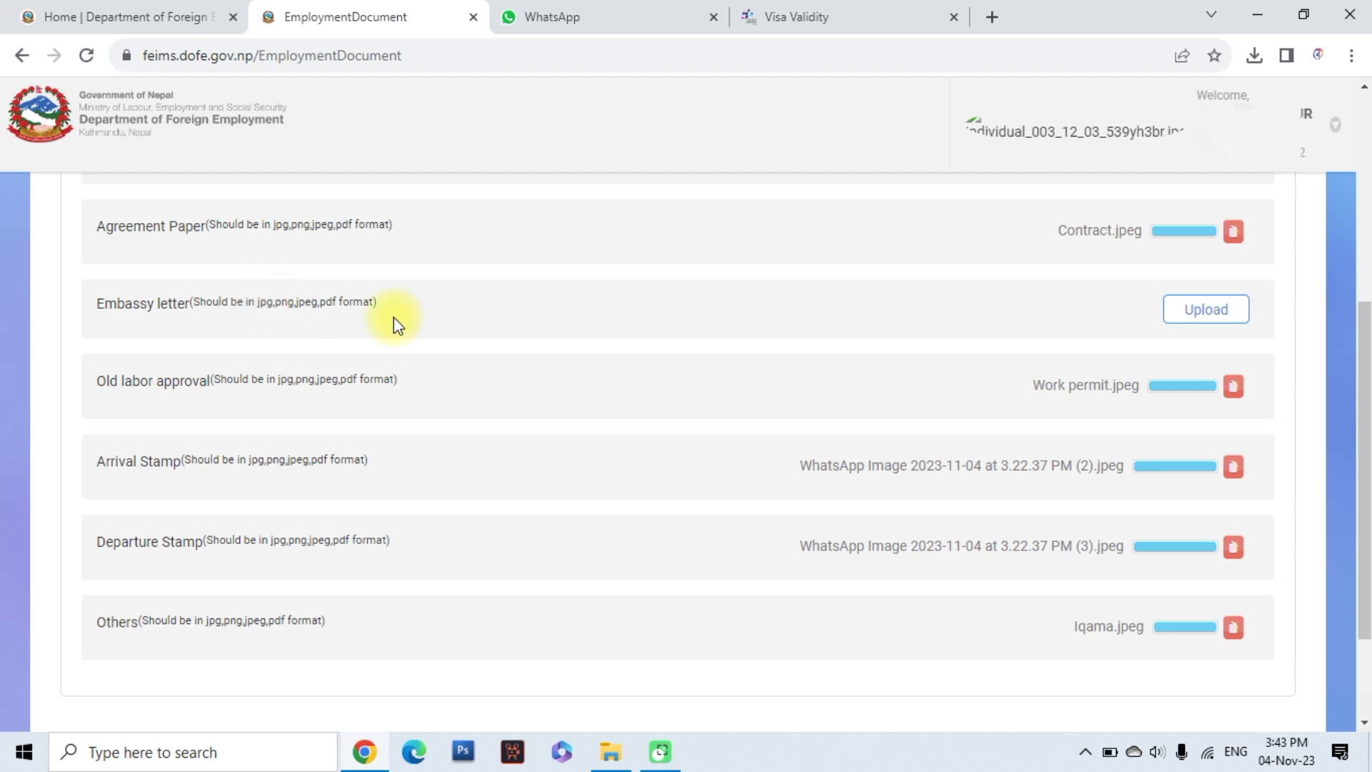
Review the uploaded documents and proceed to the Bank, Insurance, SSF Information step
{"action": "scroll", "coordinate": [699, 636], "scroll_direction": "down", "scroll_amount": 1}
{"action": "scroll", "coordinate": [980, 527], "scroll_direction": "up", "scroll_amount": 4}
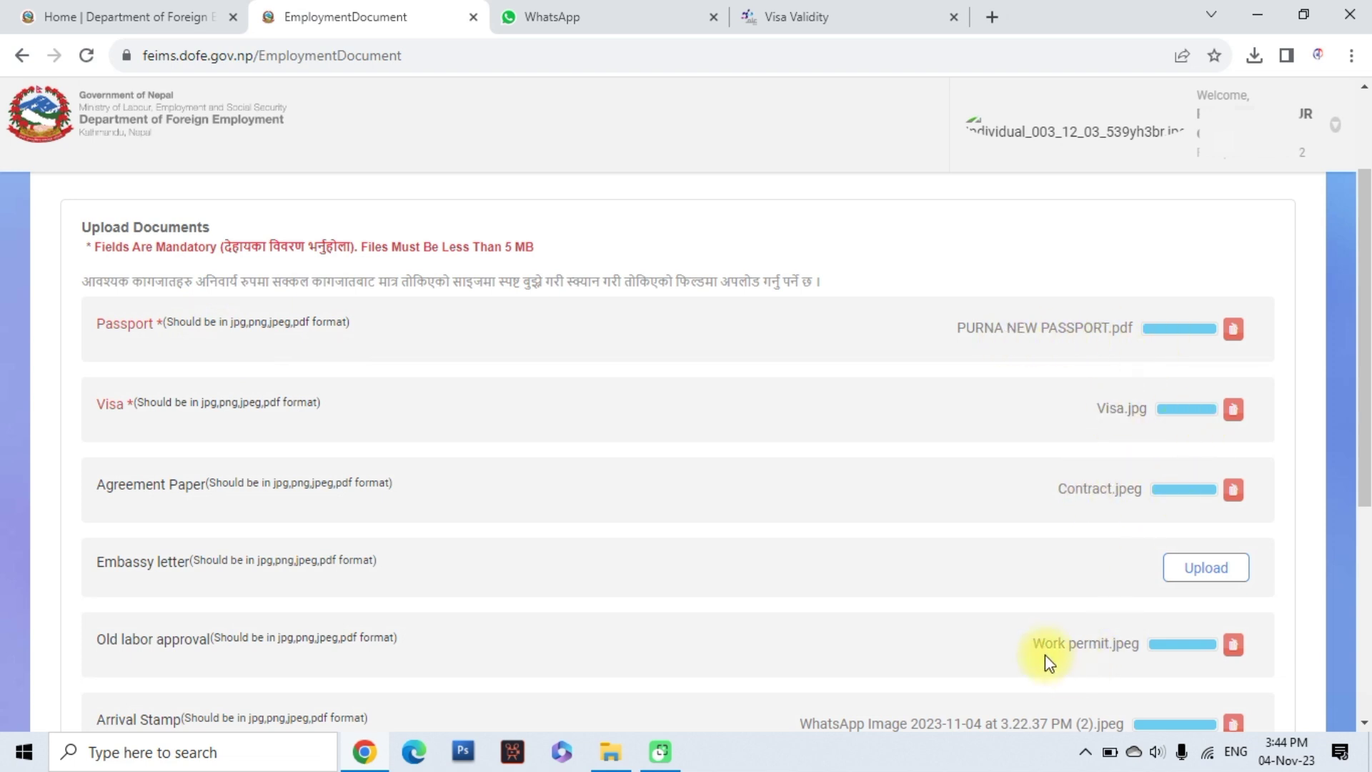
{"action": "scroll", "coordinate": [1152, 626], "scroll_direction": "down", "scroll_amount": 4}
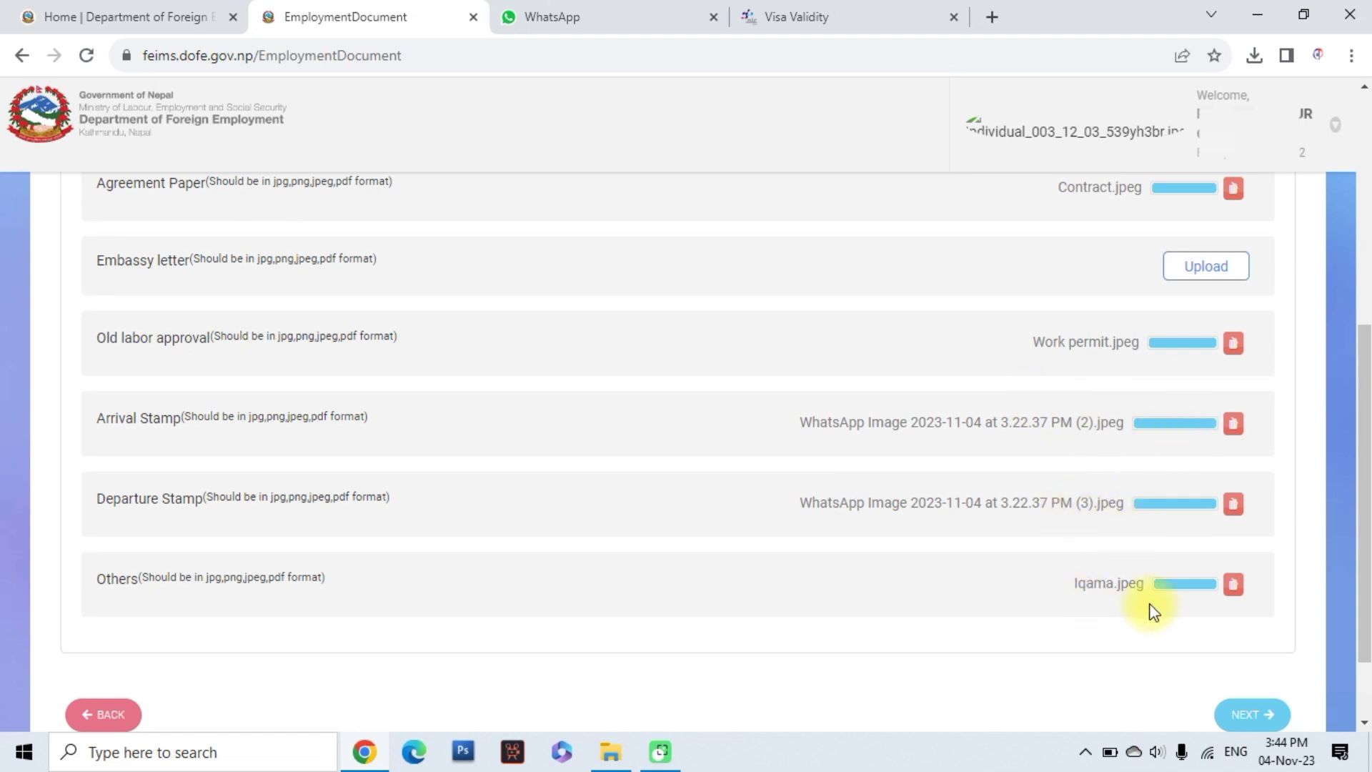
{"action": "scroll", "coordinate": [1044, 632], "scroll_direction": "up", "scroll_amount": 3}
{"action": "scroll", "coordinate": [1044, 633], "scroll_direction": "up", "scroll_amount": 1}
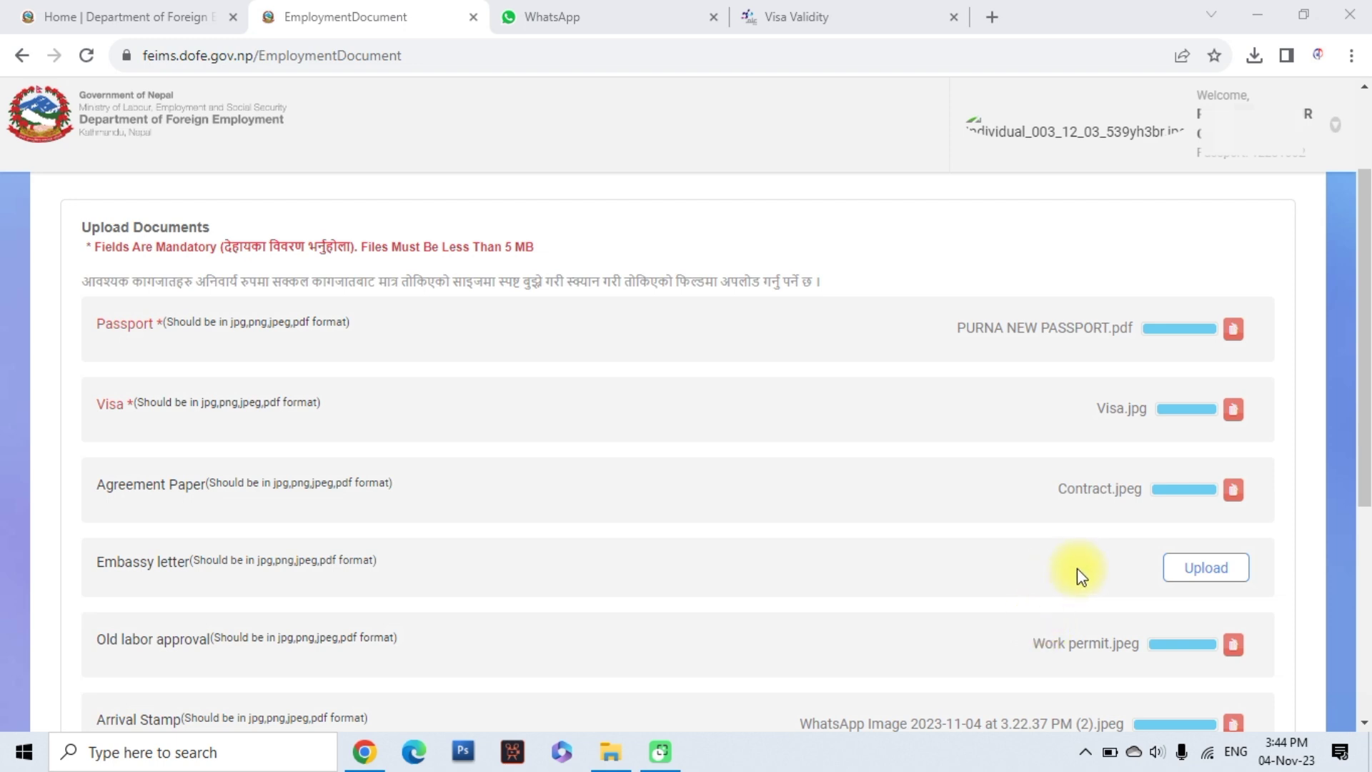
{"action": "scroll", "coordinate": [1078, 569], "scroll_direction": "down", "scroll_amount": 5}
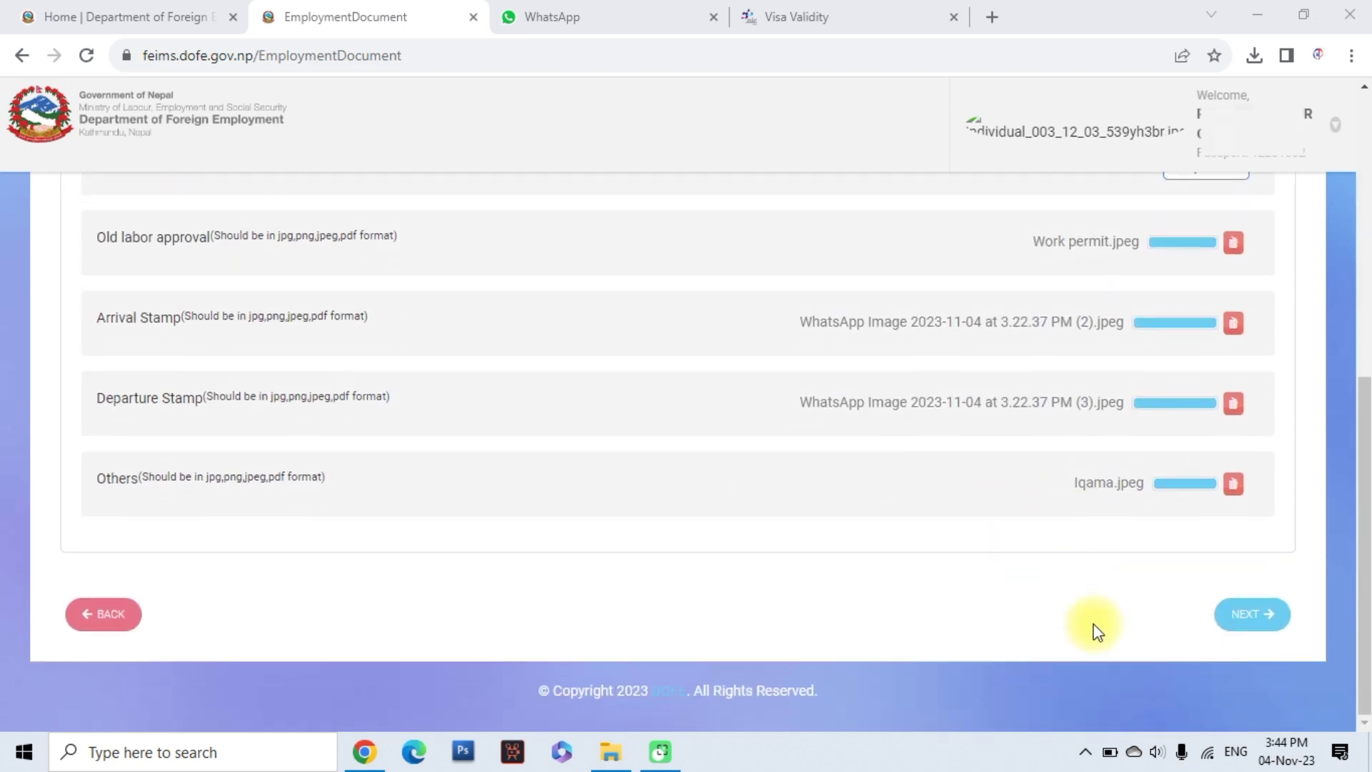
{"action": "left_click", "coordinate": [1248, 623]}
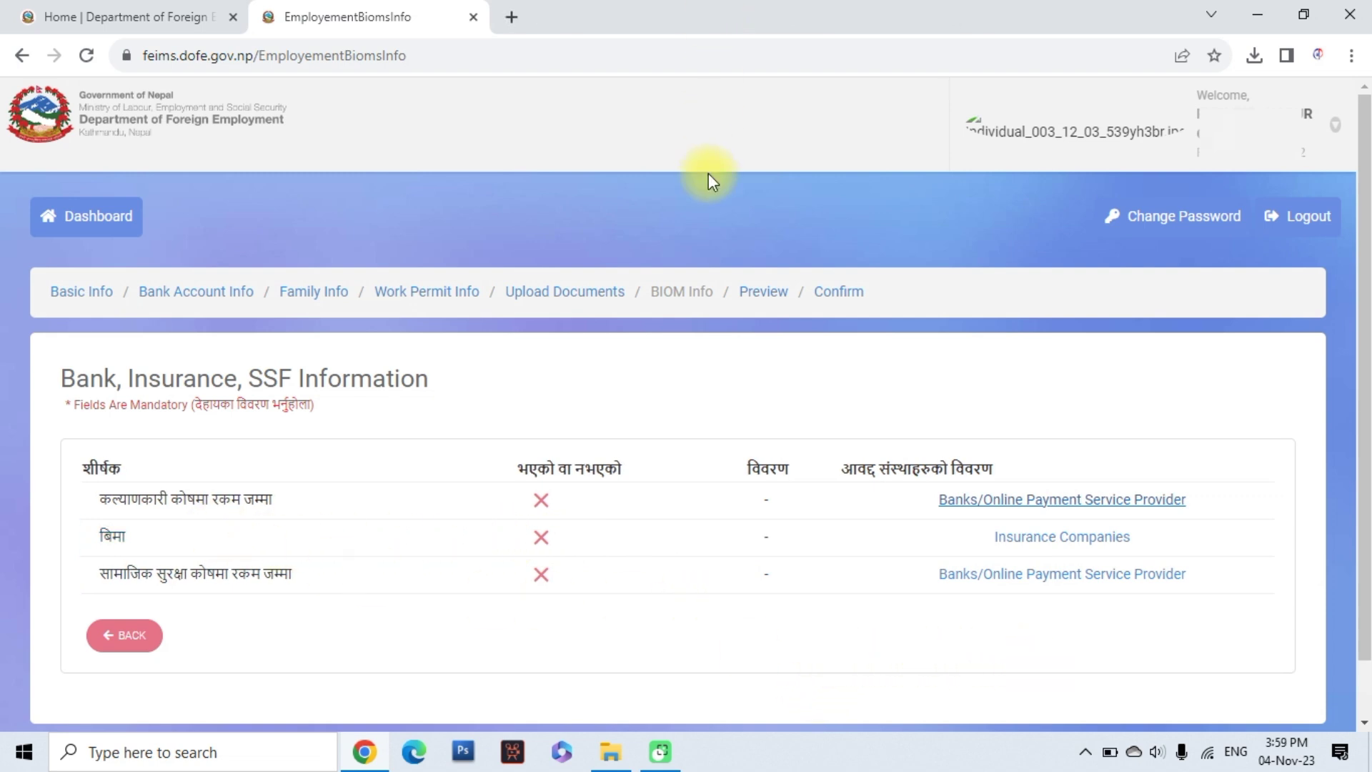
Open a new browser tab for the eSewa wallet site
{"action": "left_click", "coordinate": [513, 18]}
Load the eSewa home page from its bookmark and dismiss the notification prompt
{"action": "left_click", "coordinate": [533, 55]}
{"action": "left_click", "coordinate": [49, 84]}
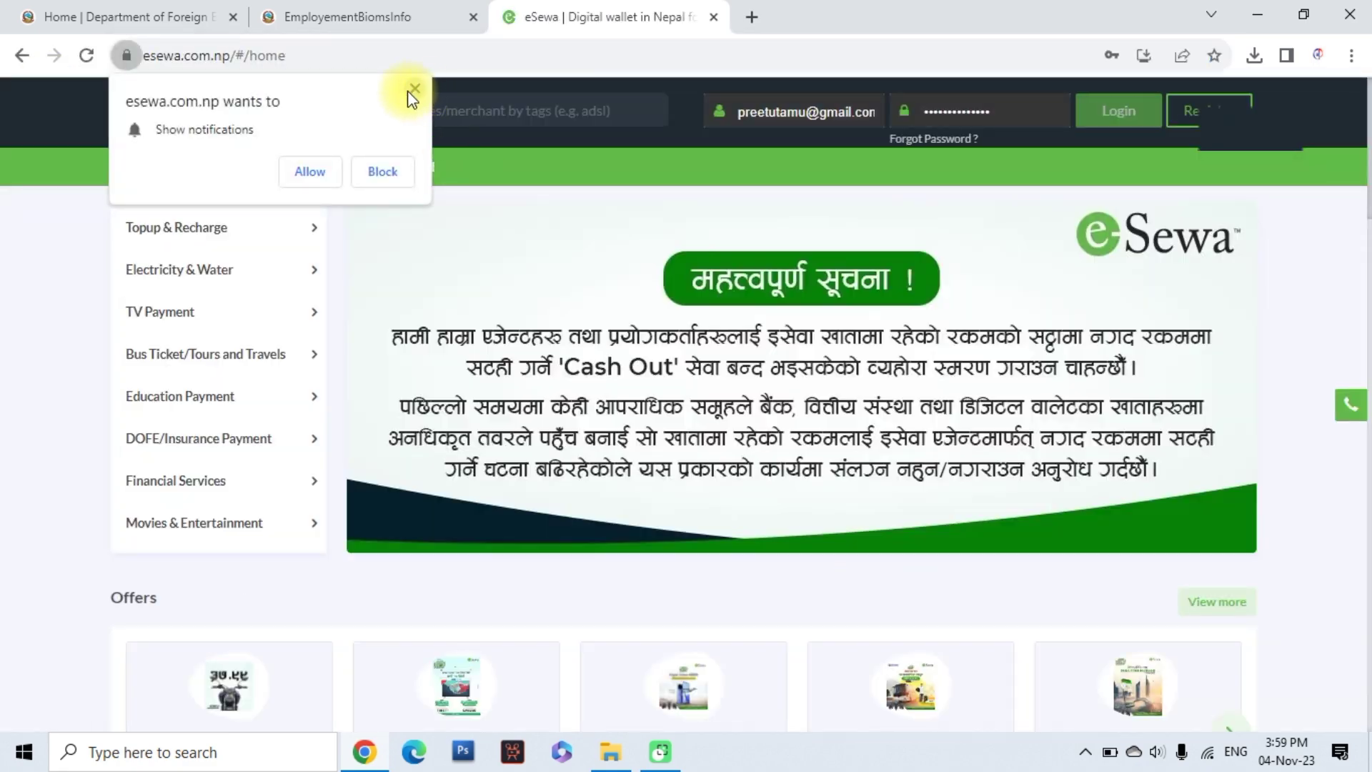
{"action": "left_click", "coordinate": [419, 87]}
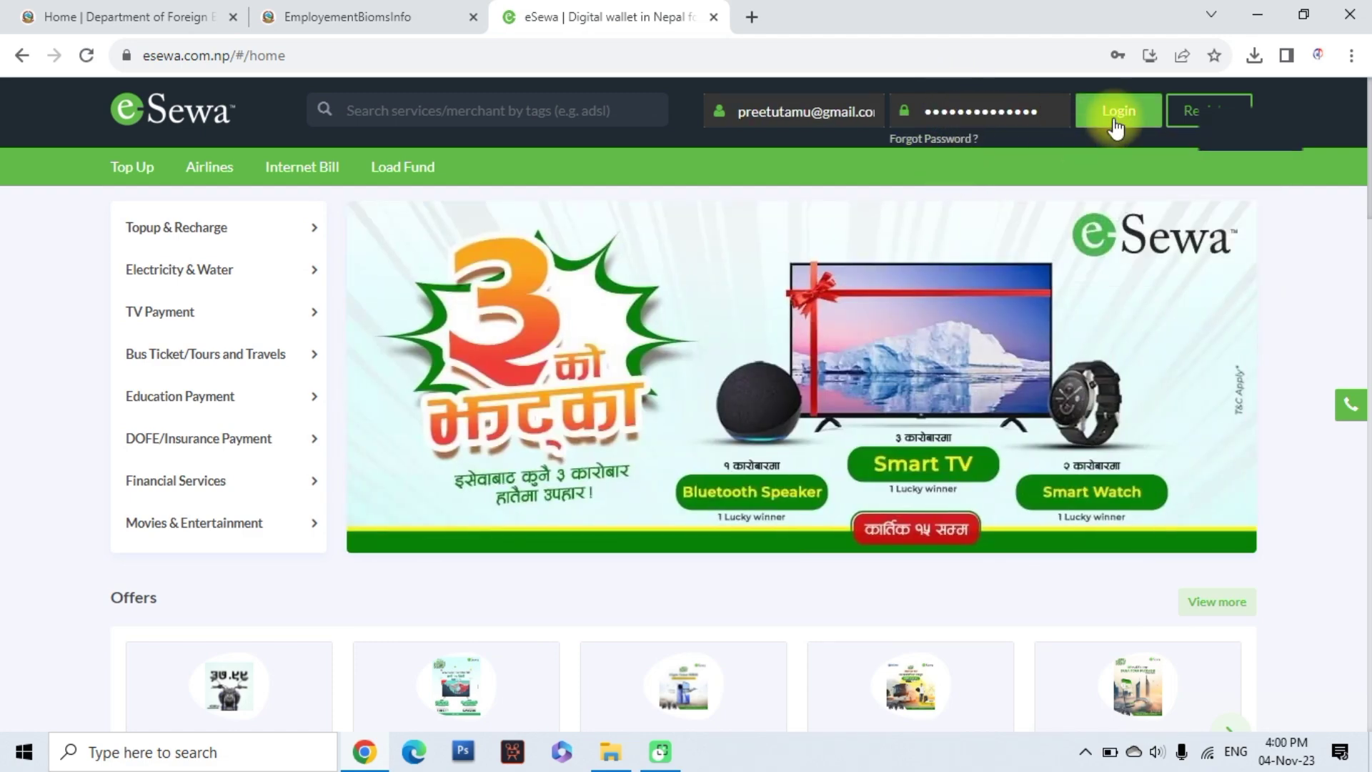
Log in to eSewa after the reCAPTCHA check and go to Govt. Payment services
{"action": "left_click", "coordinate": [1115, 113]}
{"action": "left_click", "coordinate": [526, 392]}
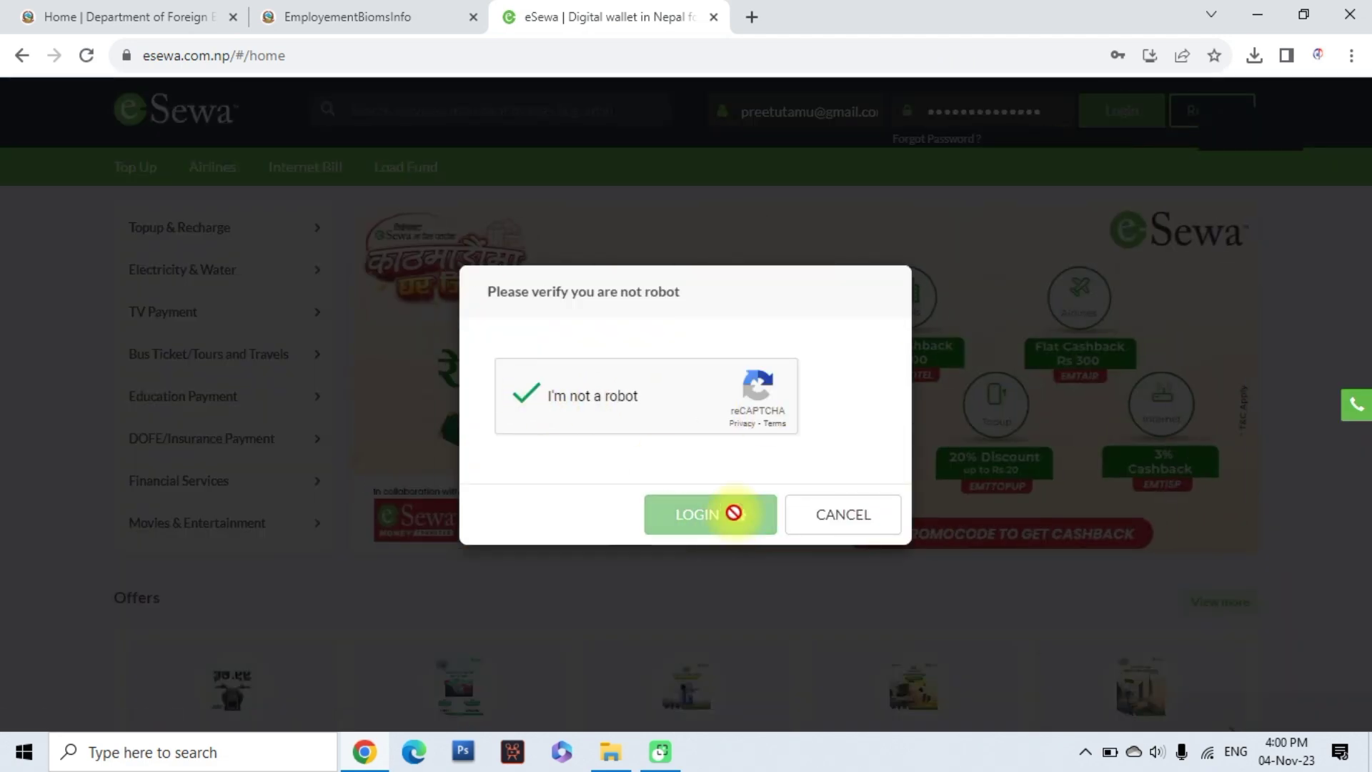
{"action": "left_click", "coordinate": [732, 512]}
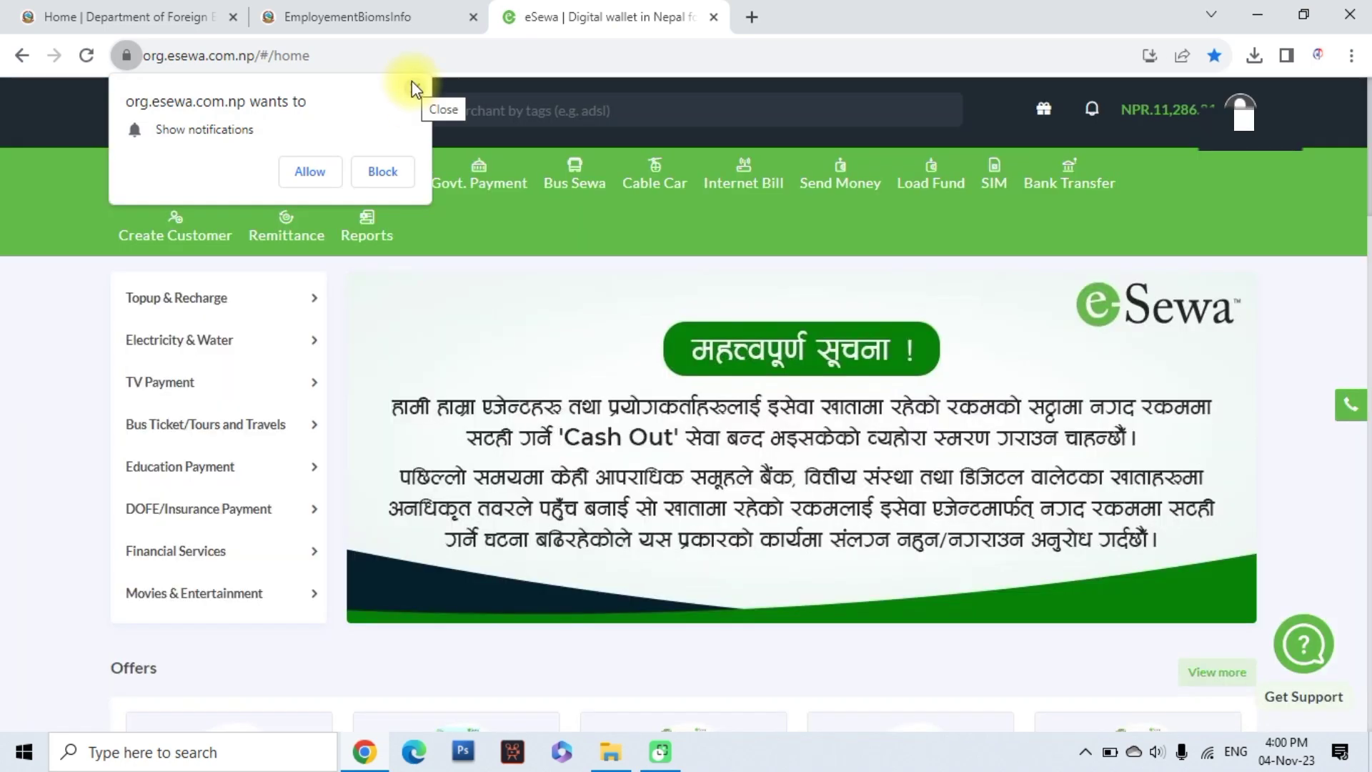
{"action": "left_click", "coordinate": [414, 88]}
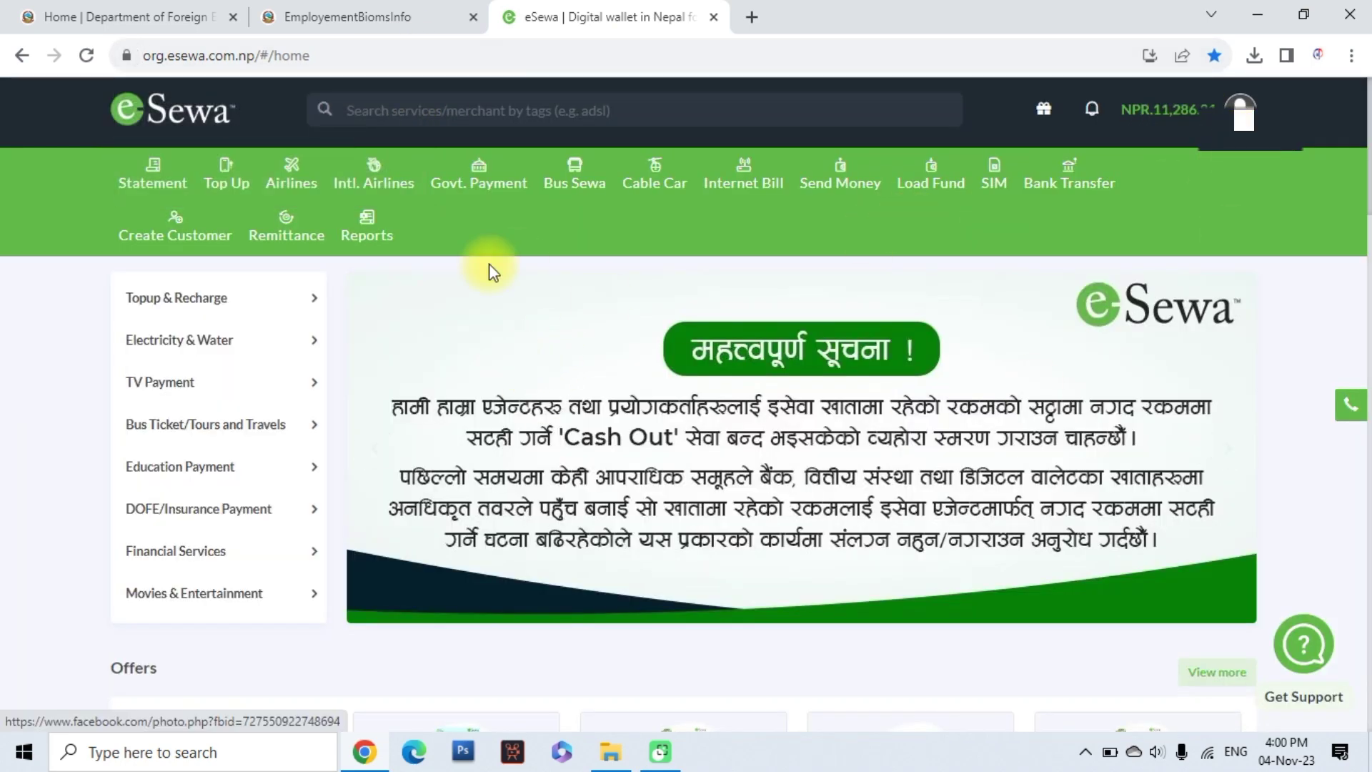
{"action": "left_click", "coordinate": [480, 188]}
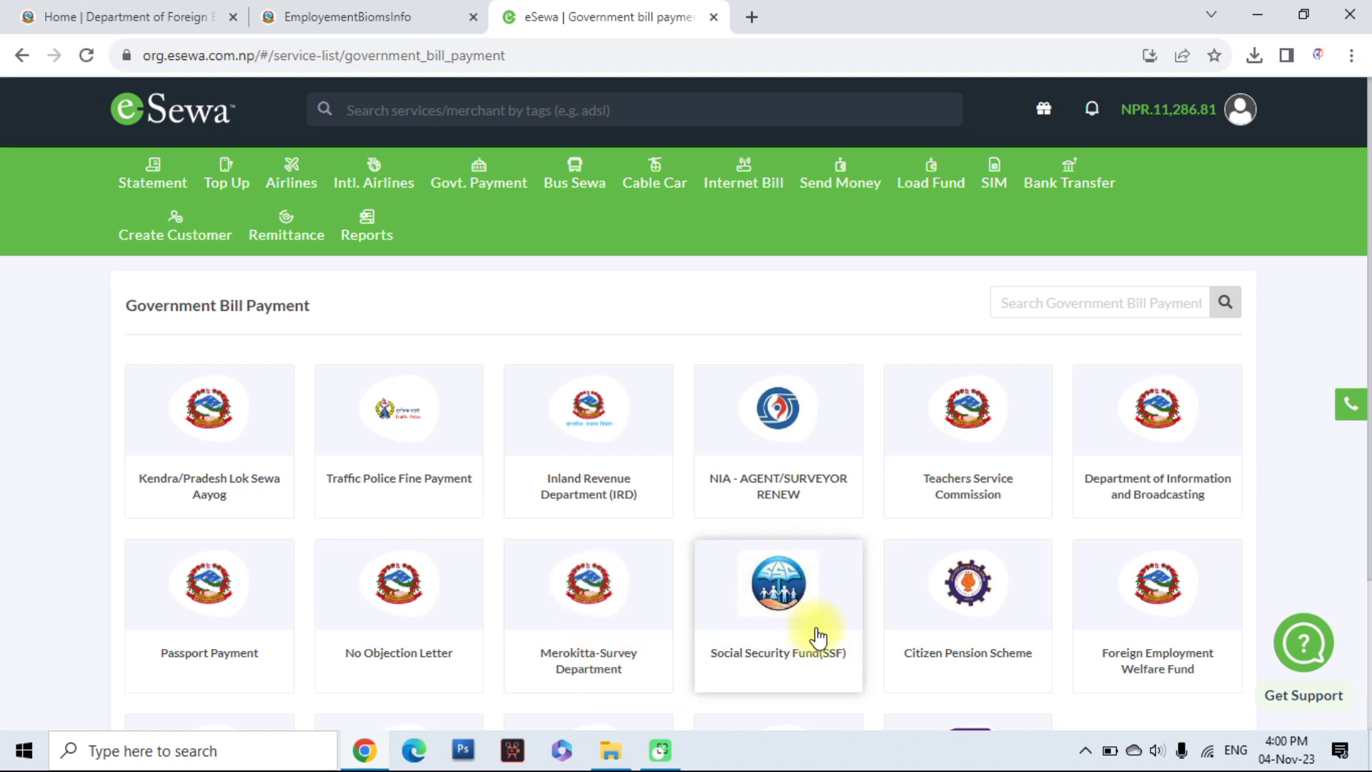
Look up the eSewa SSF payment by submission number and employer ID, showing 2,308.00 due
{"action": "left_click", "coordinate": [780, 603]}
{"action": "left_click", "coordinate": [466, 403]}
{"action": "left_click", "coordinate": [451, 483]}
{"action": "left_click", "coordinate": [440, 407]}
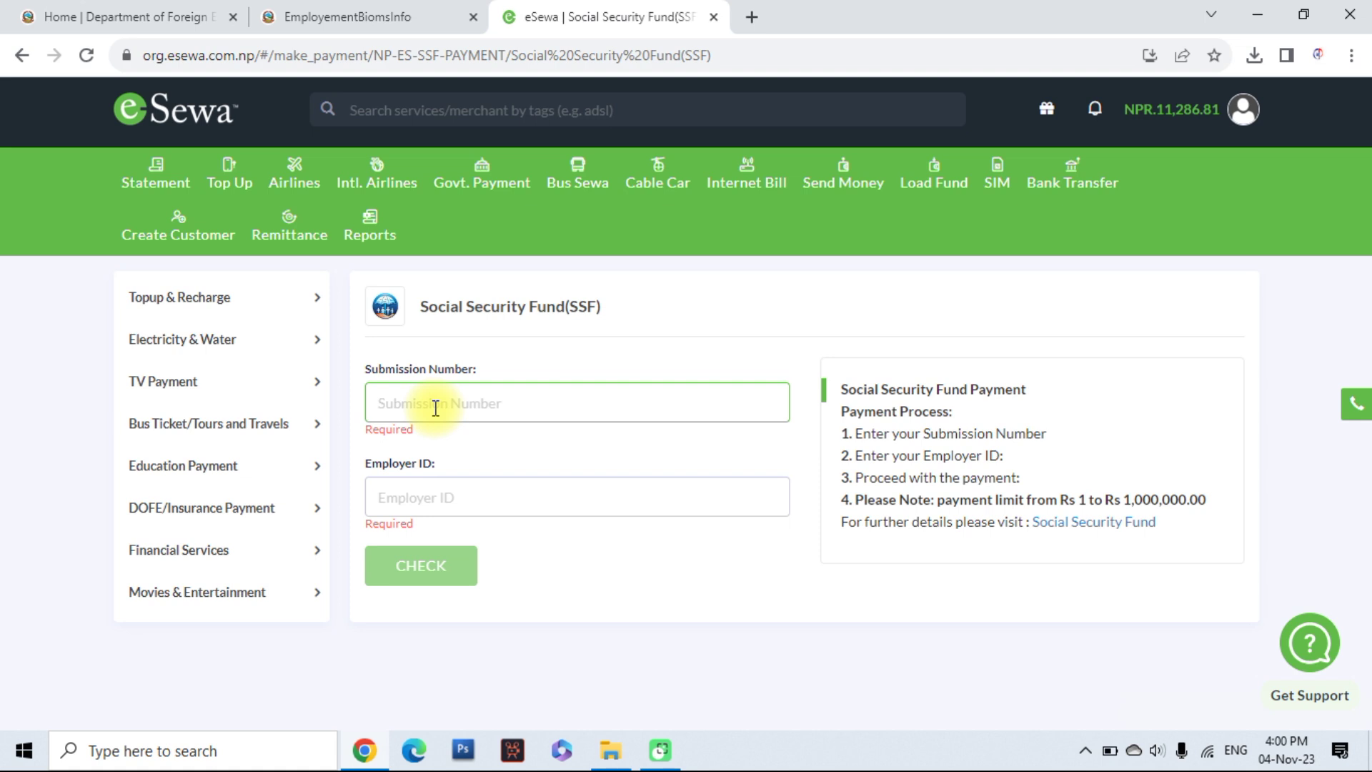
{"action": "type", "text": "20"}
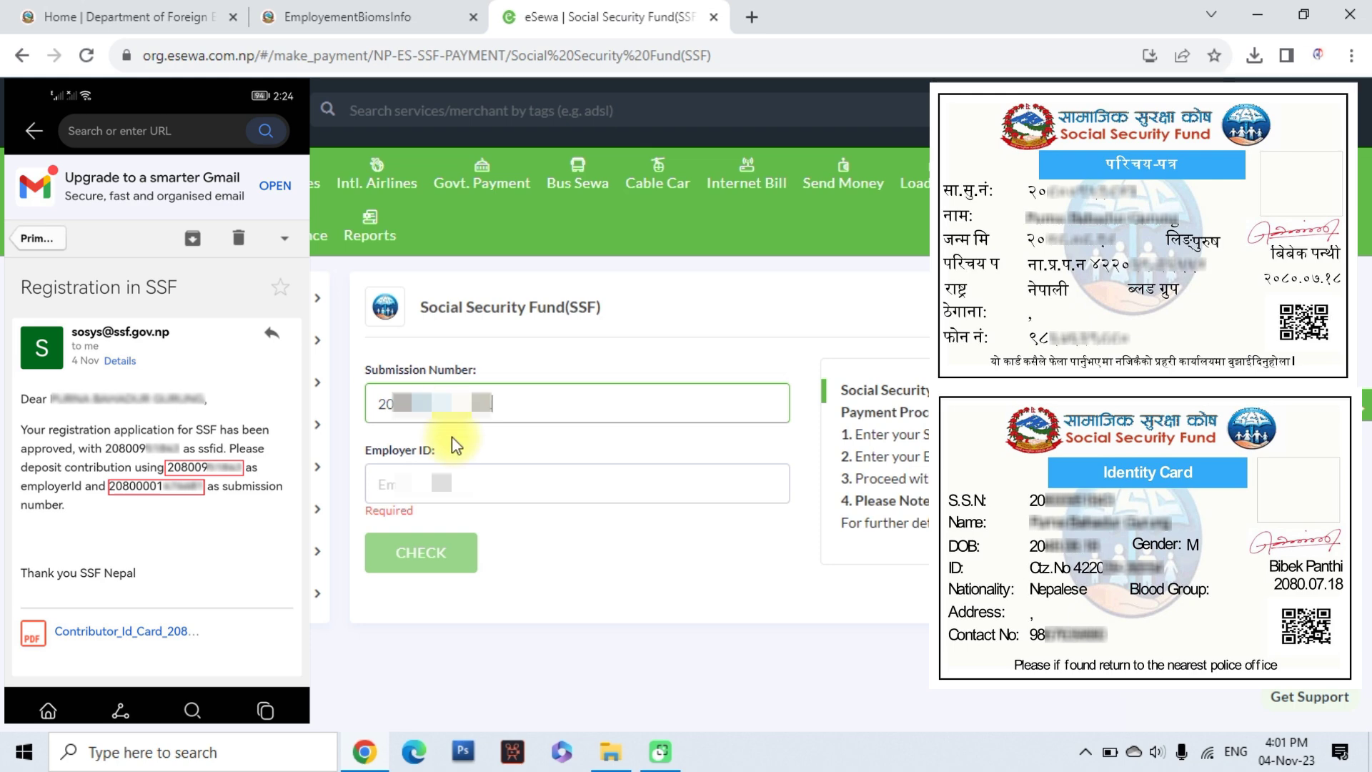
{"action": "left_click", "coordinate": [438, 484]}
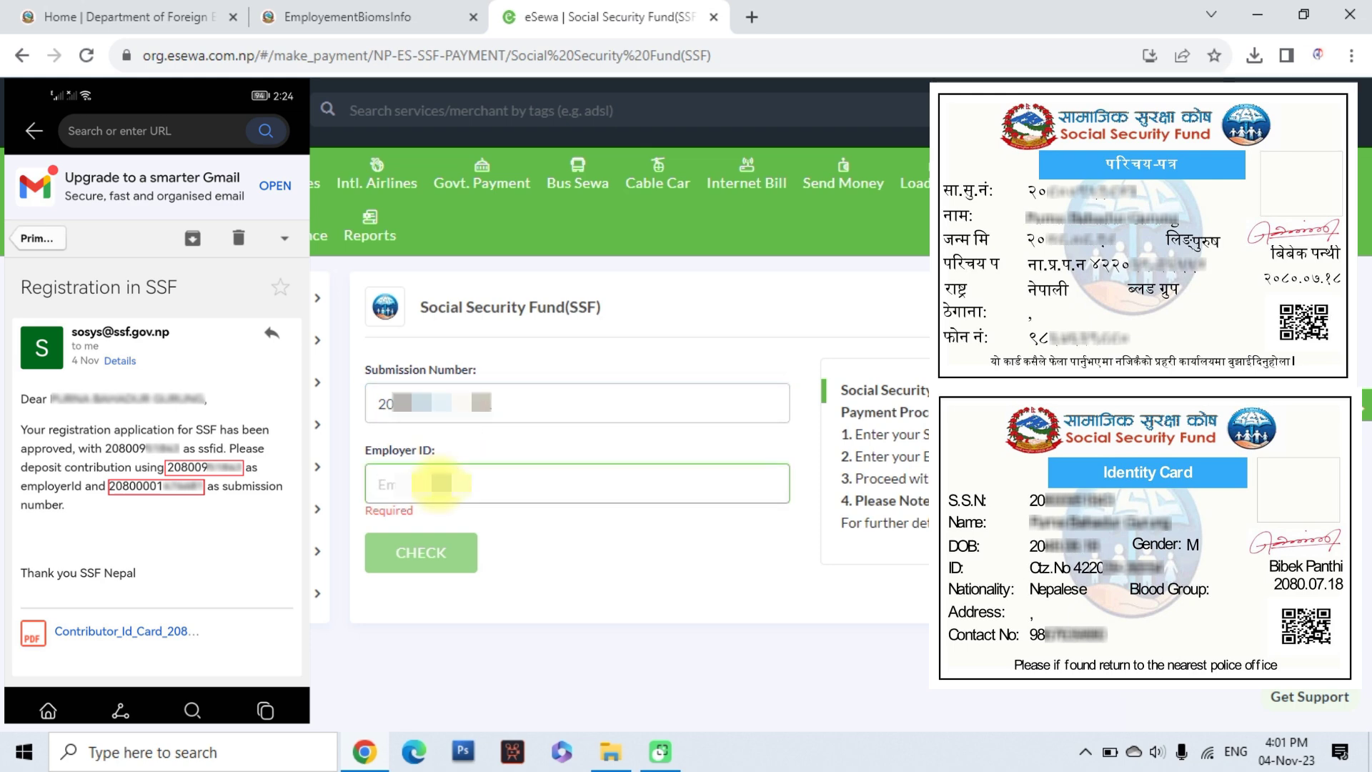
{"action": "type", "text": "20"}
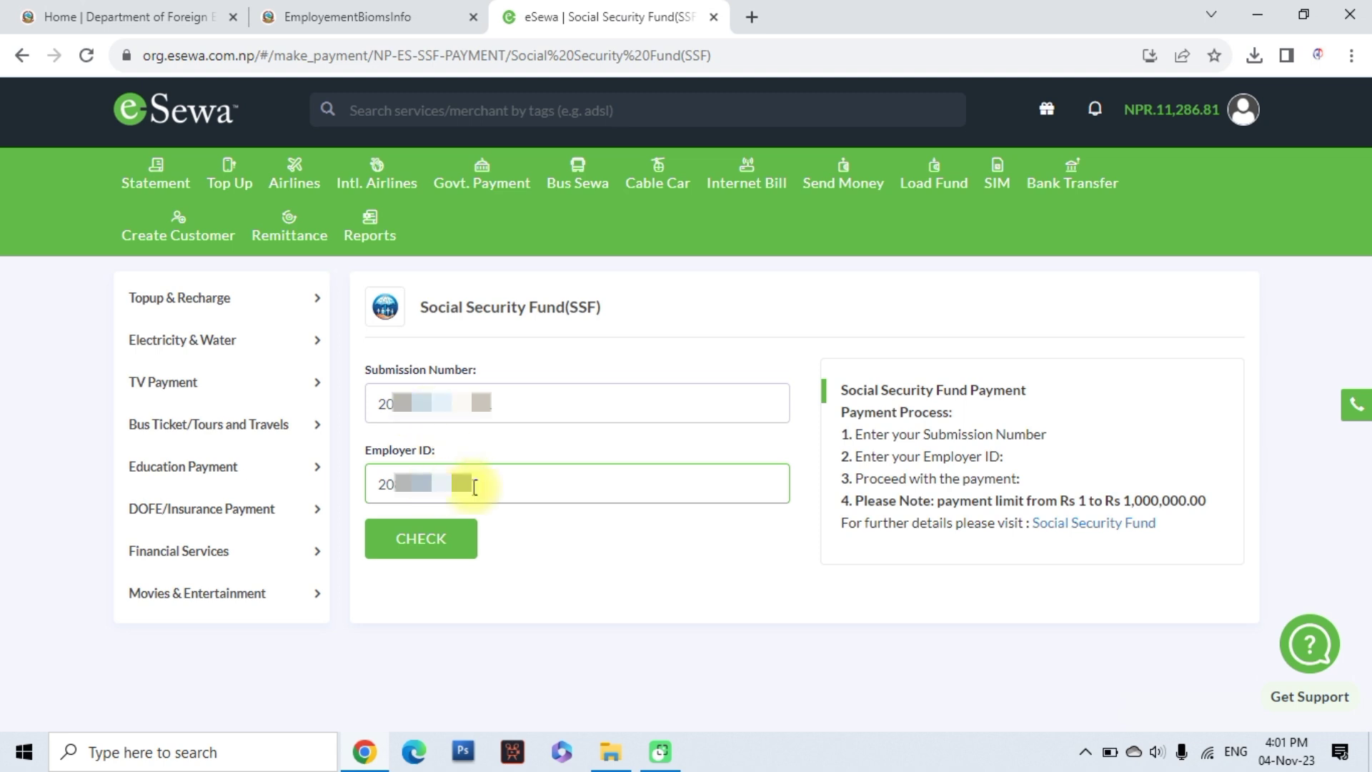
{"action": "left_click", "coordinate": [438, 549]}
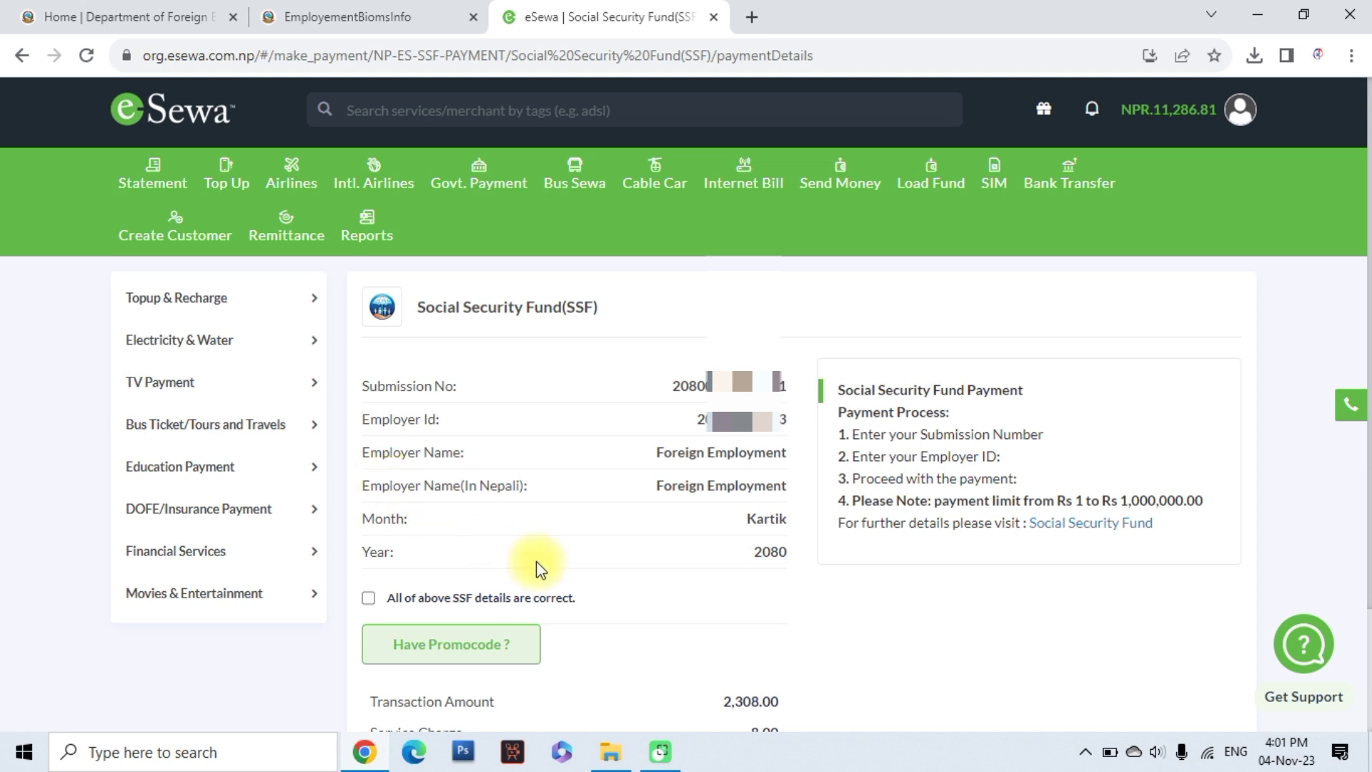
Confirm the SSF details are correct and pay the 2,308.00 contribution from the eSewa wallet
{"action": "scroll", "coordinate": [536, 567], "scroll_direction": "down", "scroll_amount": 2}
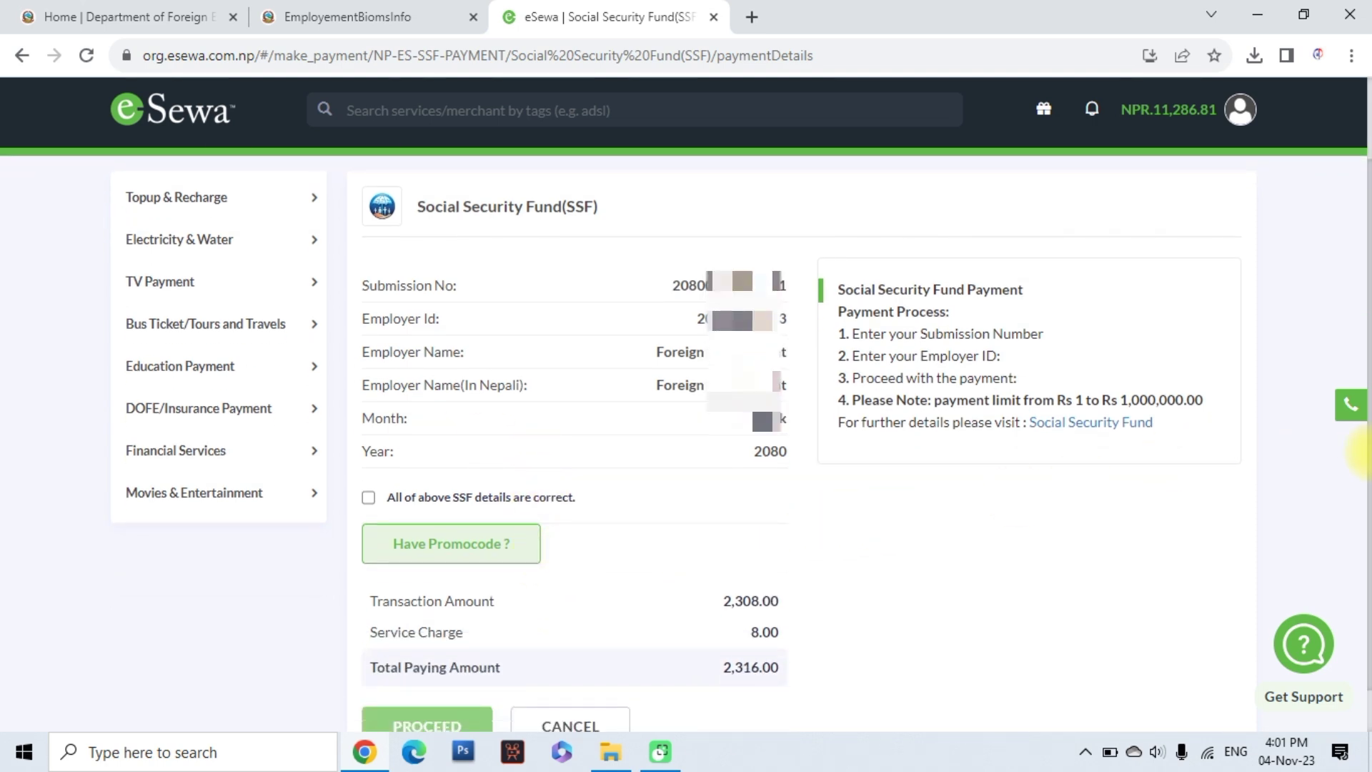
{"action": "scroll", "coordinate": [1363, 461], "scroll_direction": "down", "scroll_amount": 1}
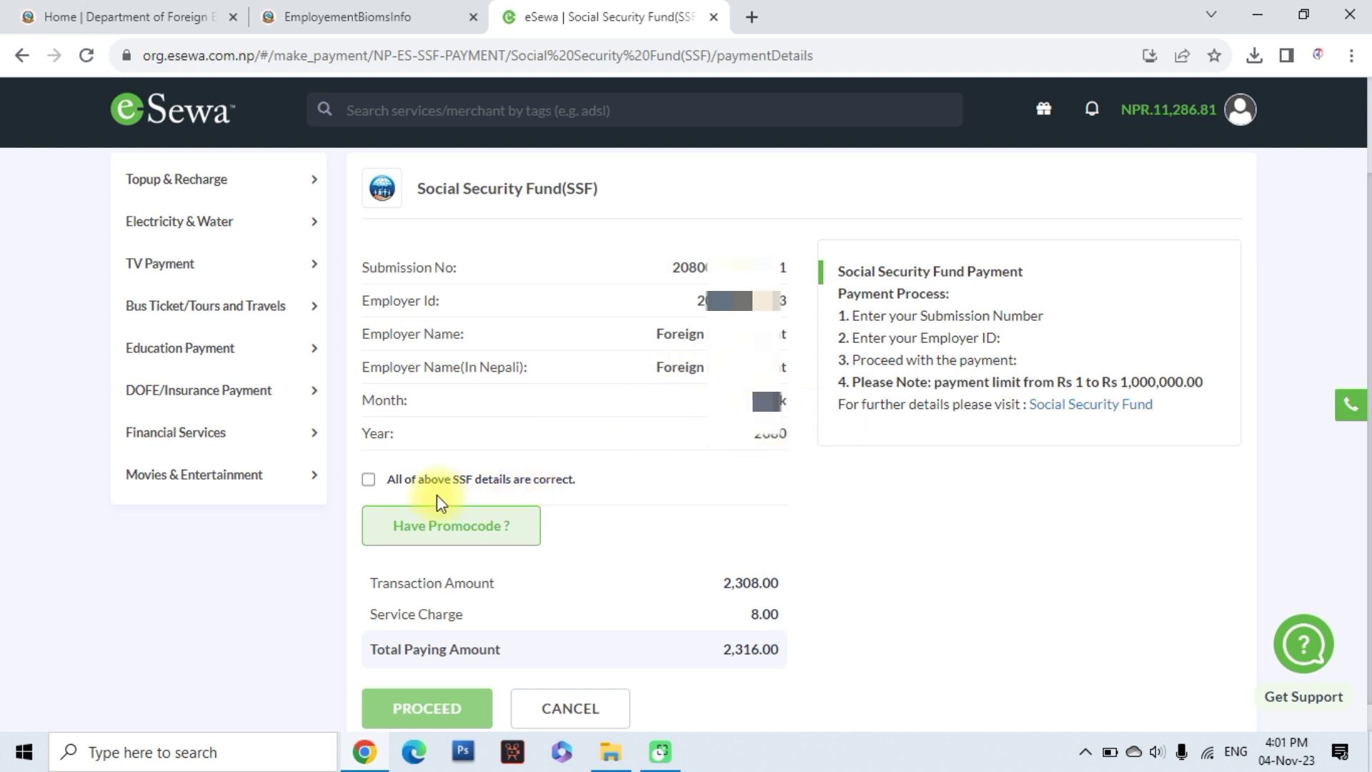
{"action": "scroll", "coordinate": [386, 443], "scroll_direction": "down", "scroll_amount": 1}
{"action": "left_click", "coordinate": [368, 449]}
{"action": "left_click", "coordinate": [421, 673]}
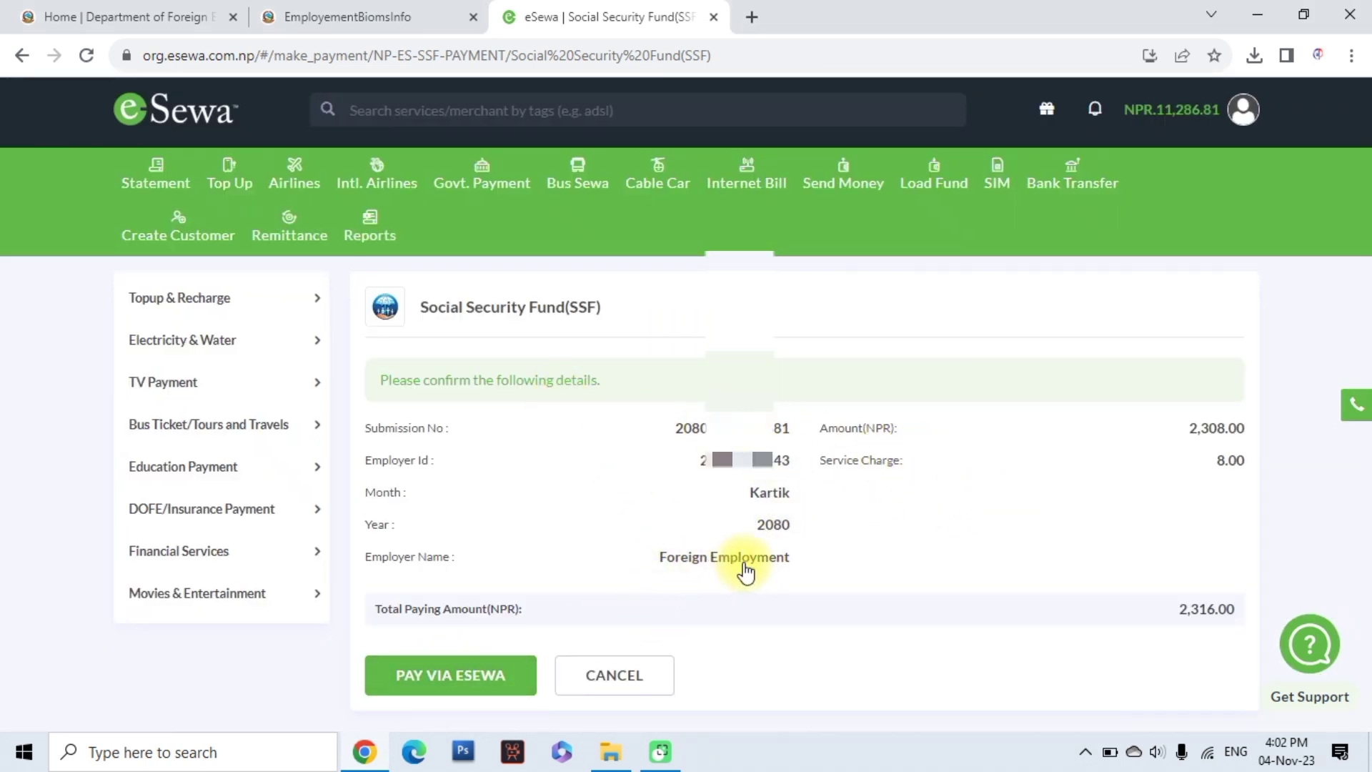
{"action": "left_click", "coordinate": [465, 675]}
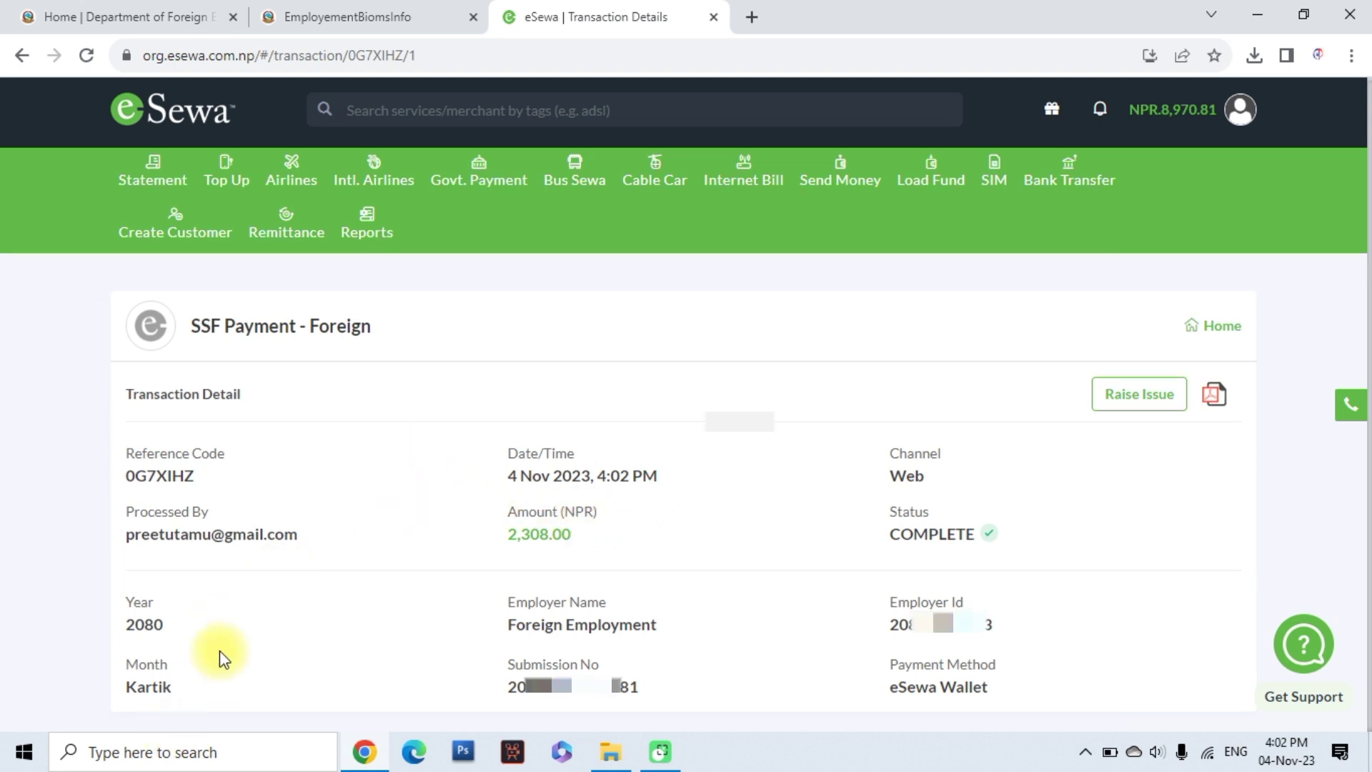
Save the SSF receipt as PDF, reload FEIMS to show it paid, and reopen eSewa's Govt. Payment list
{"action": "left_click", "coordinate": [1214, 398]}
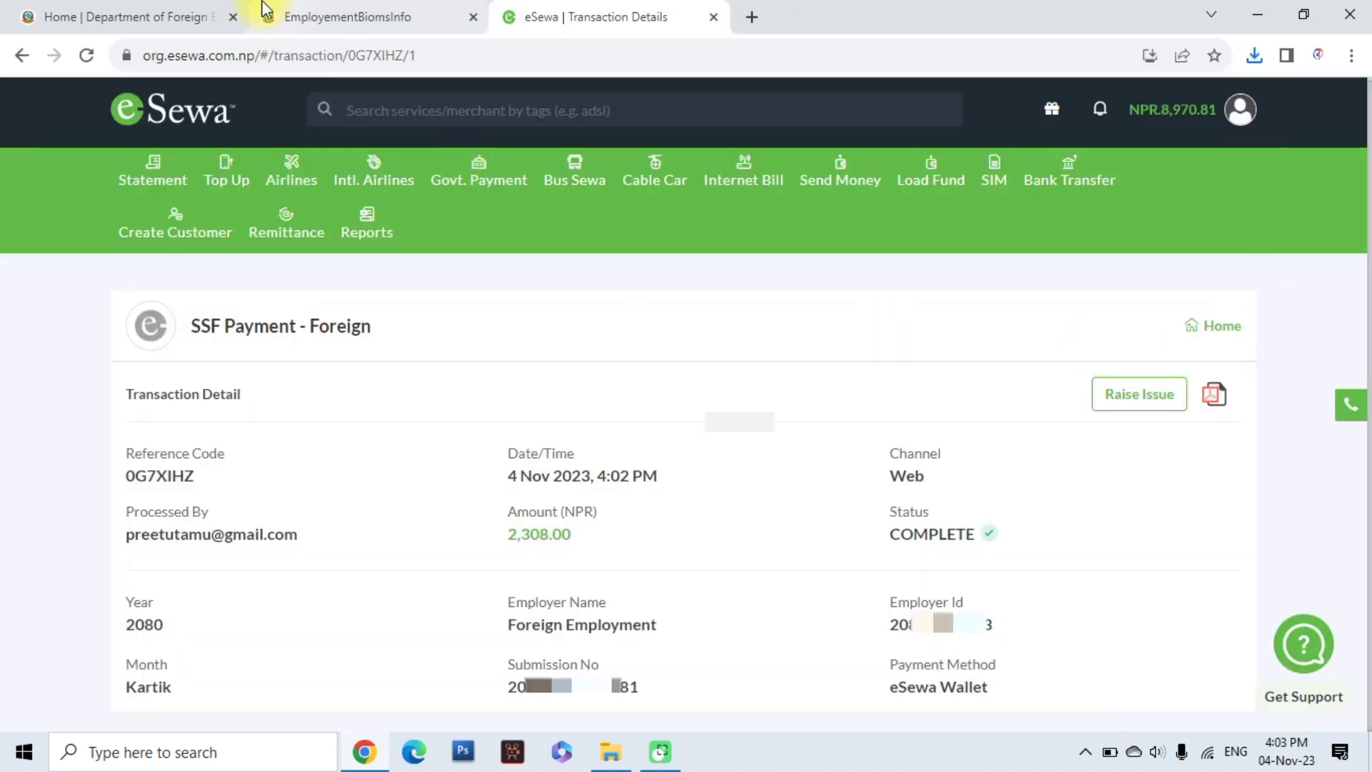
{"action": "left_click", "coordinate": [366, 20]}
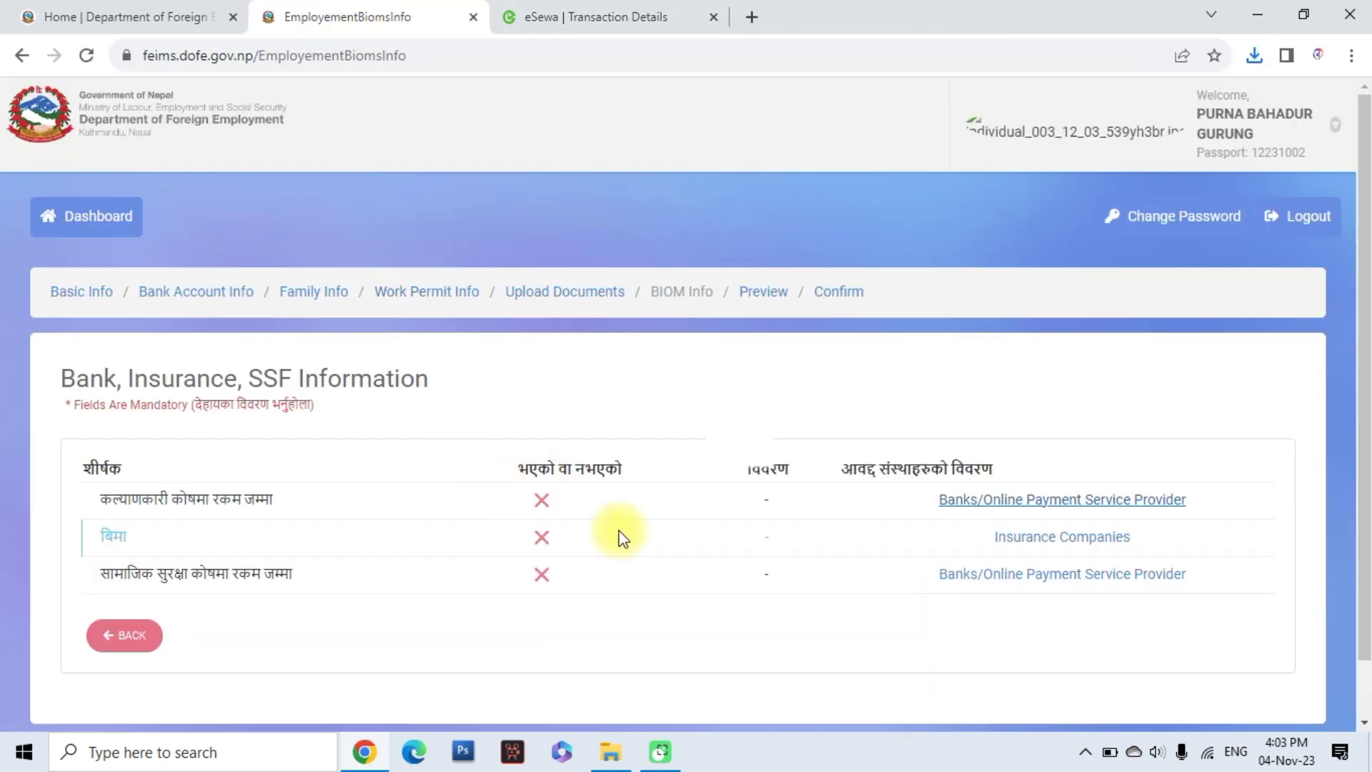
{"action": "left_click", "coordinate": [87, 56]}
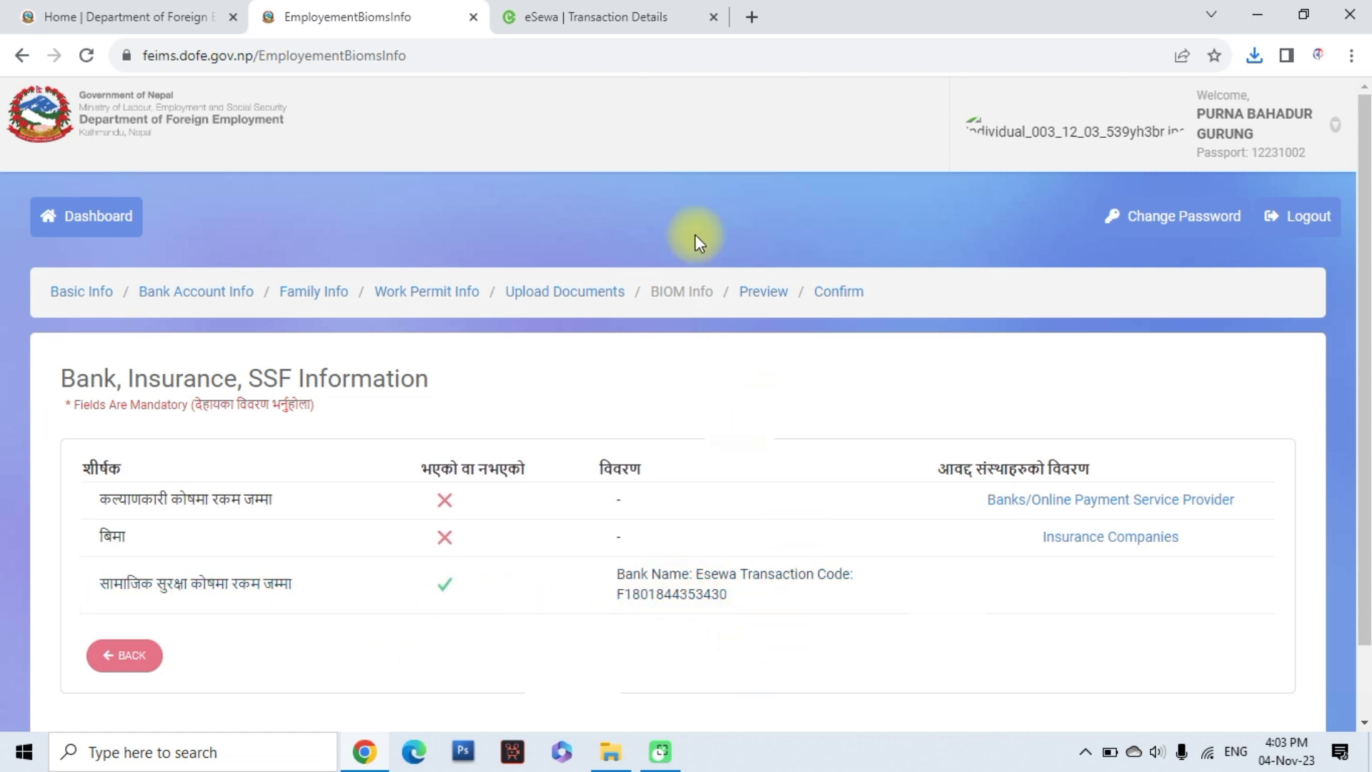
{"action": "left_click", "coordinate": [585, 5]}
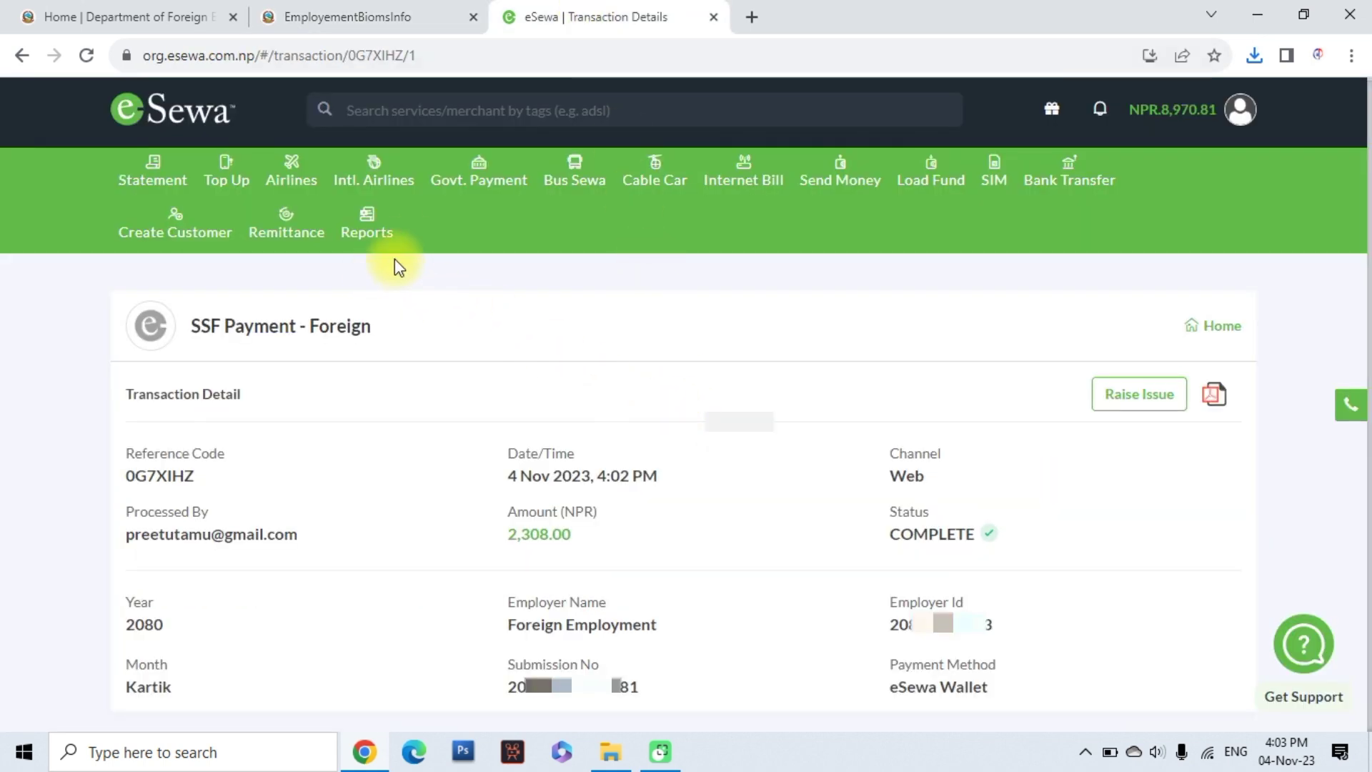
{"action": "left_click", "coordinate": [478, 185]}
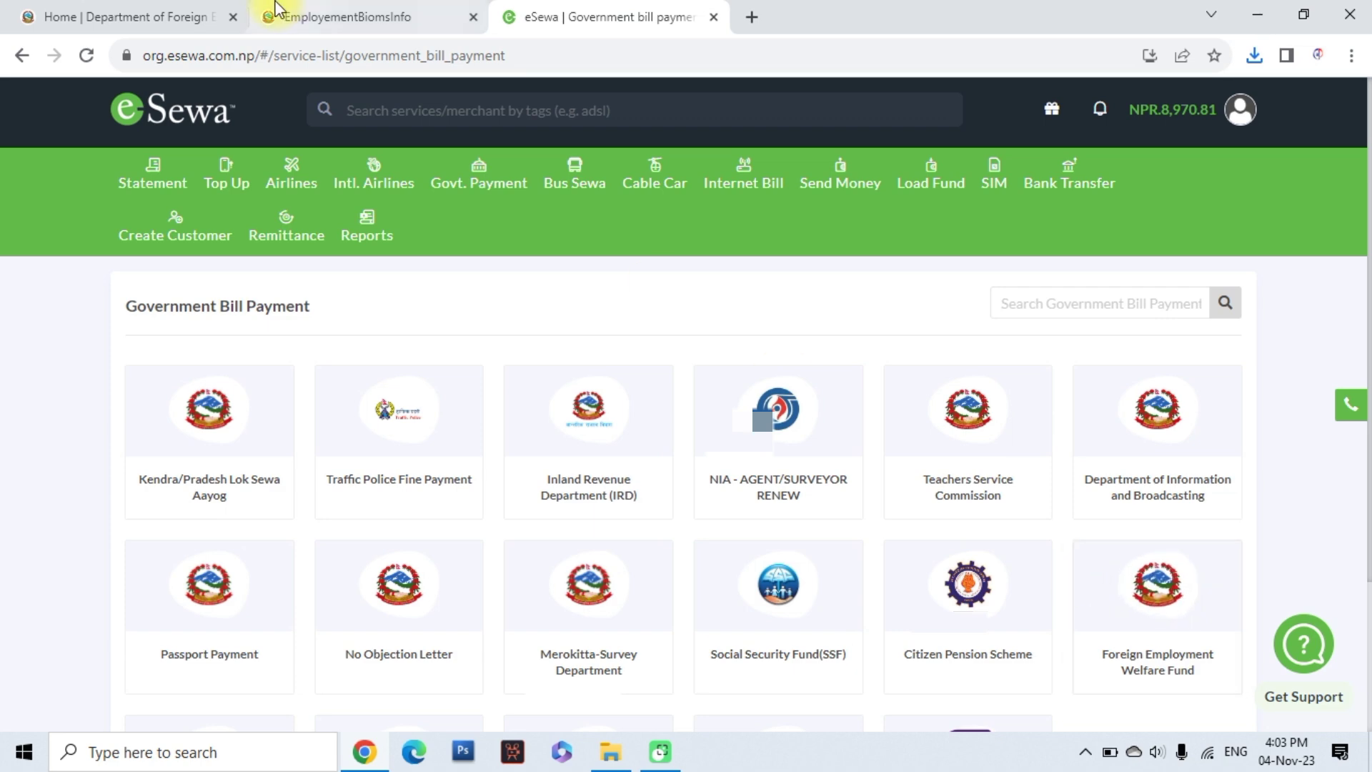
Look up the worker's Foreign Employment Welfare Fund payment by entering the passport number
{"action": "left_click", "coordinate": [348, 17]}
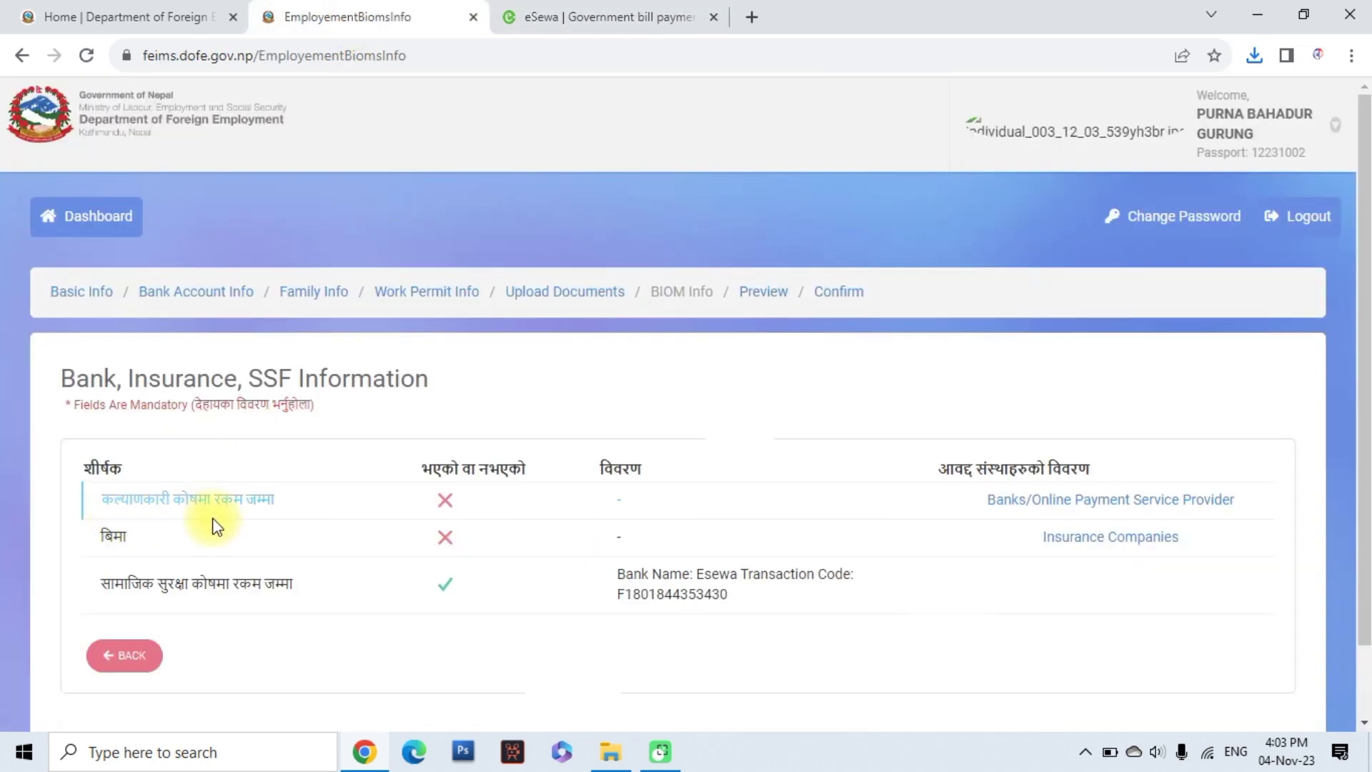
{"action": "left_click", "coordinate": [569, 16]}
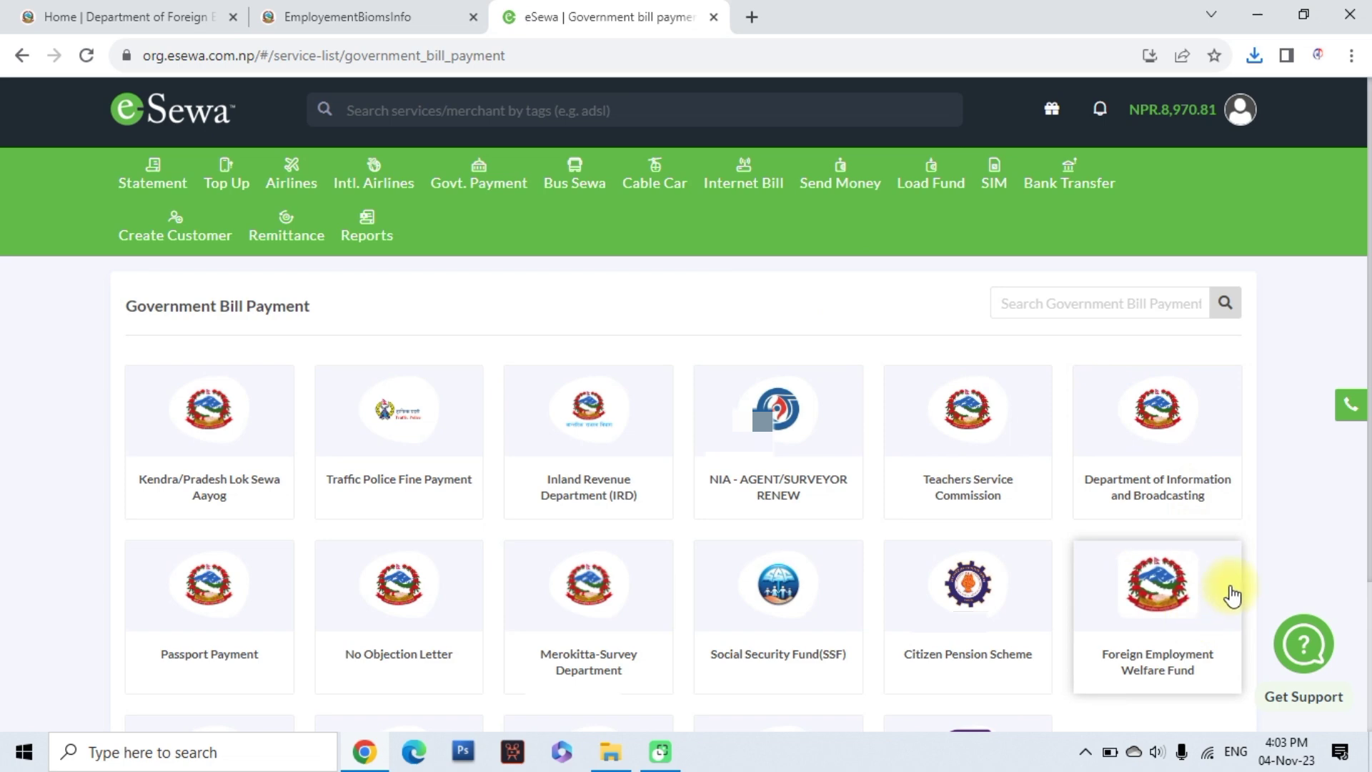
{"action": "scroll", "coordinate": [1241, 577], "scroll_direction": "down", "scroll_amount": 3}
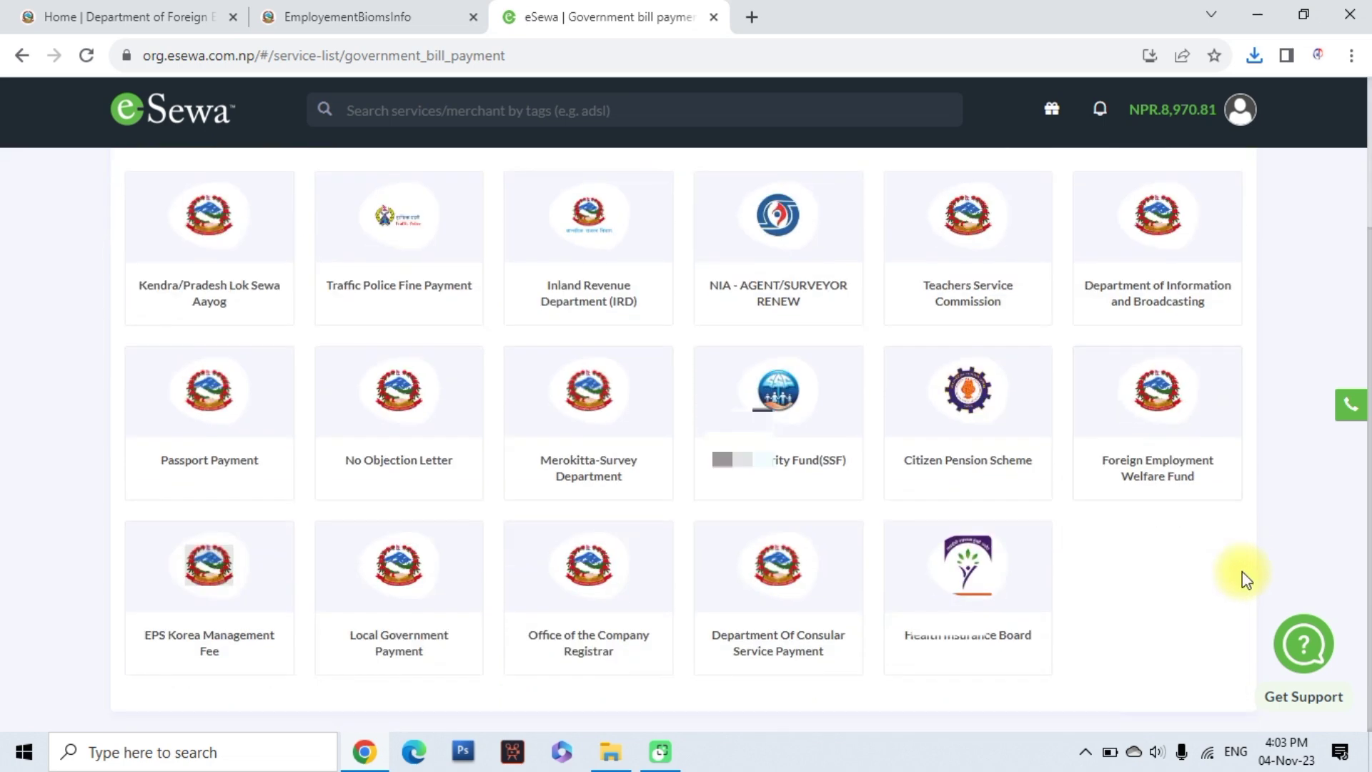
{"action": "scroll", "coordinate": [1243, 577], "scroll_direction": "up", "scroll_amount": 2}
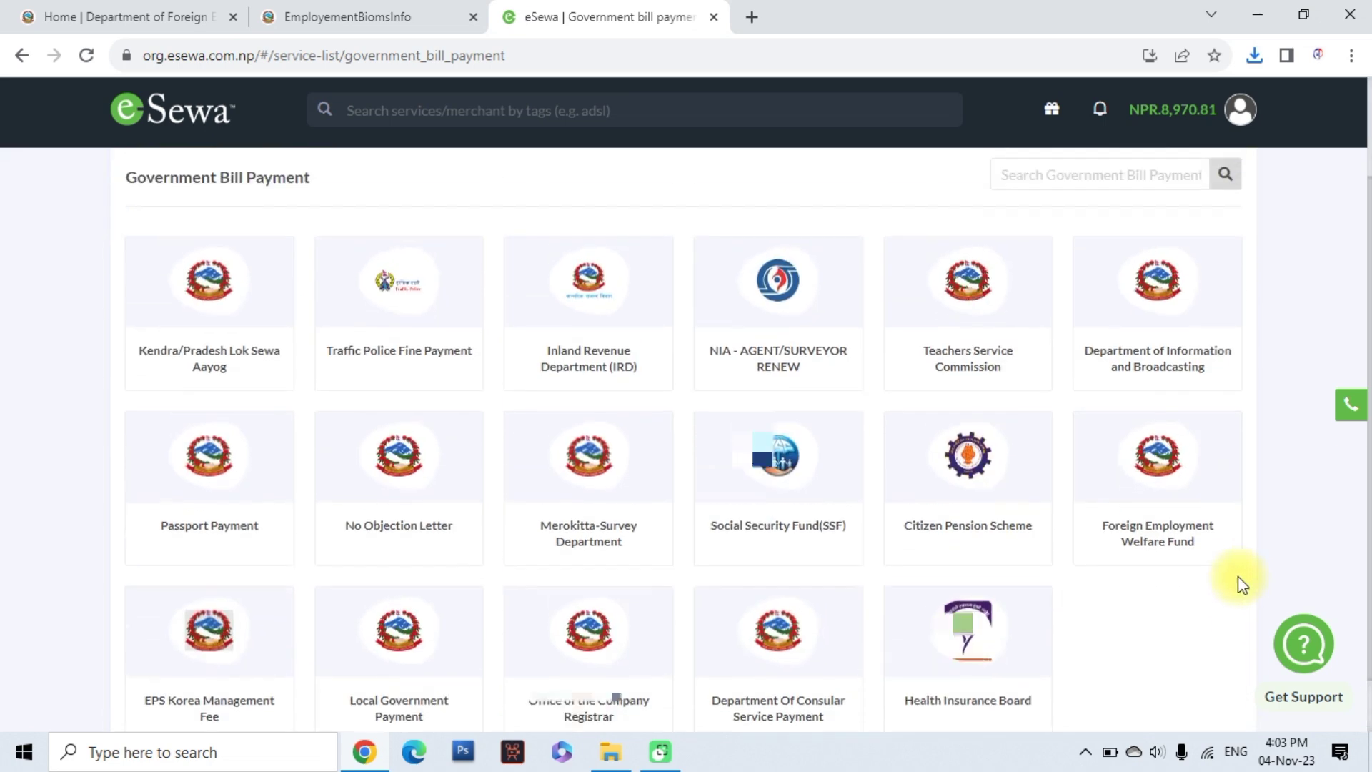
{"action": "left_click", "coordinate": [1172, 513]}
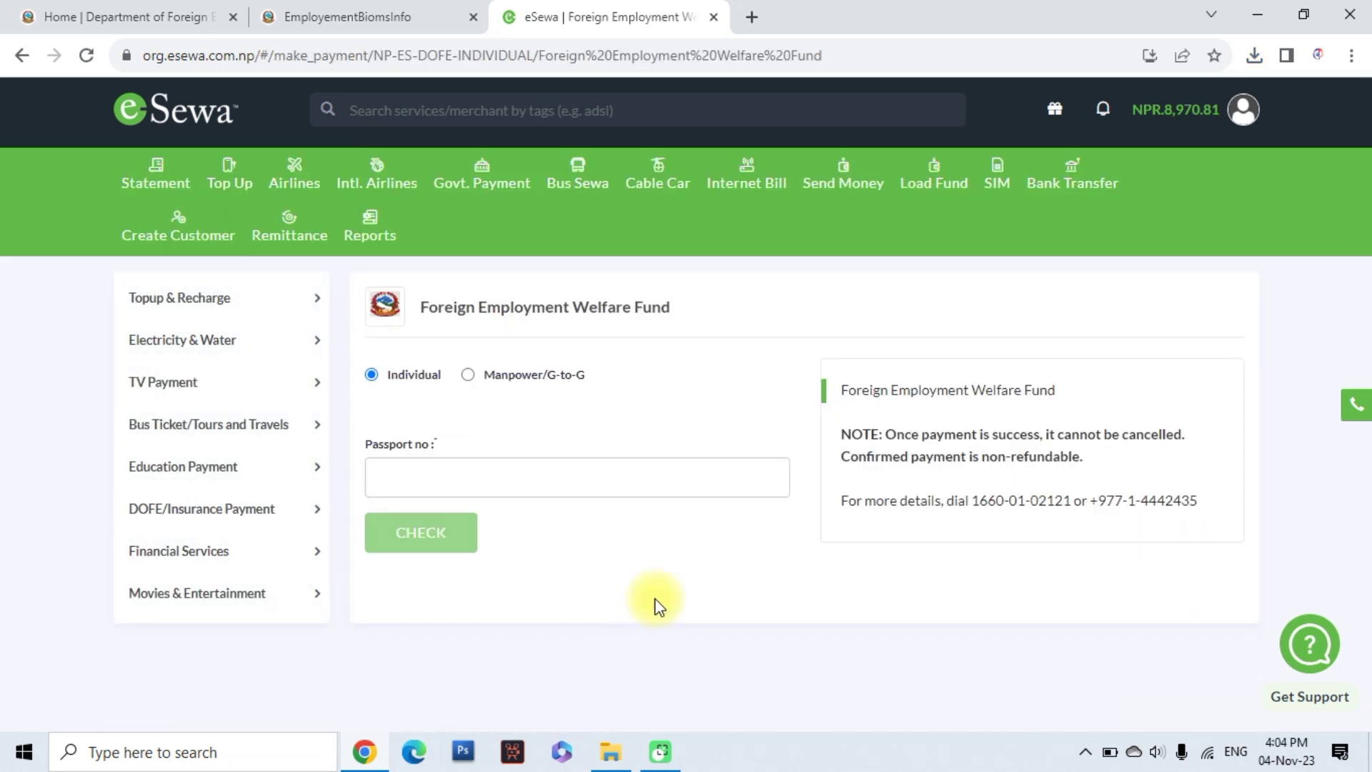
{"action": "left_click", "coordinate": [443, 480]}
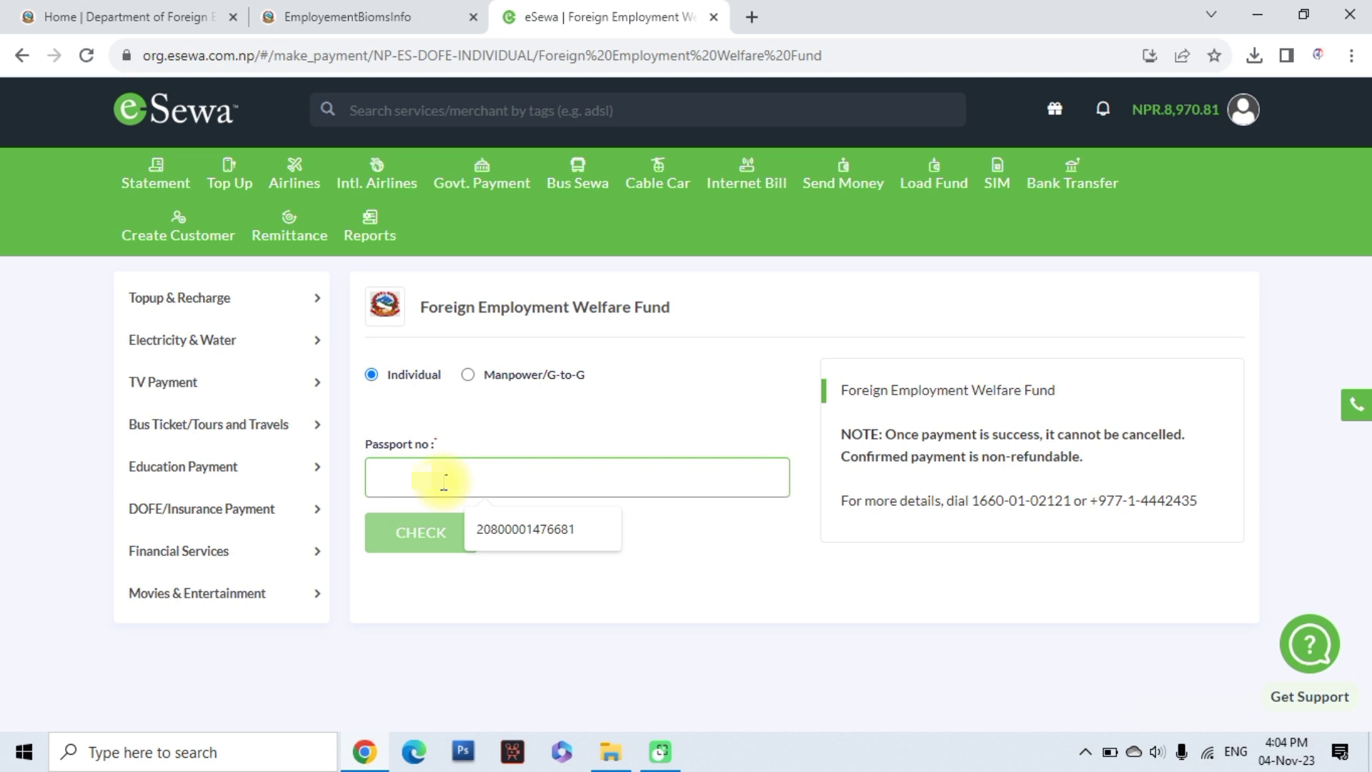
{"action": "type", "text": "1"}
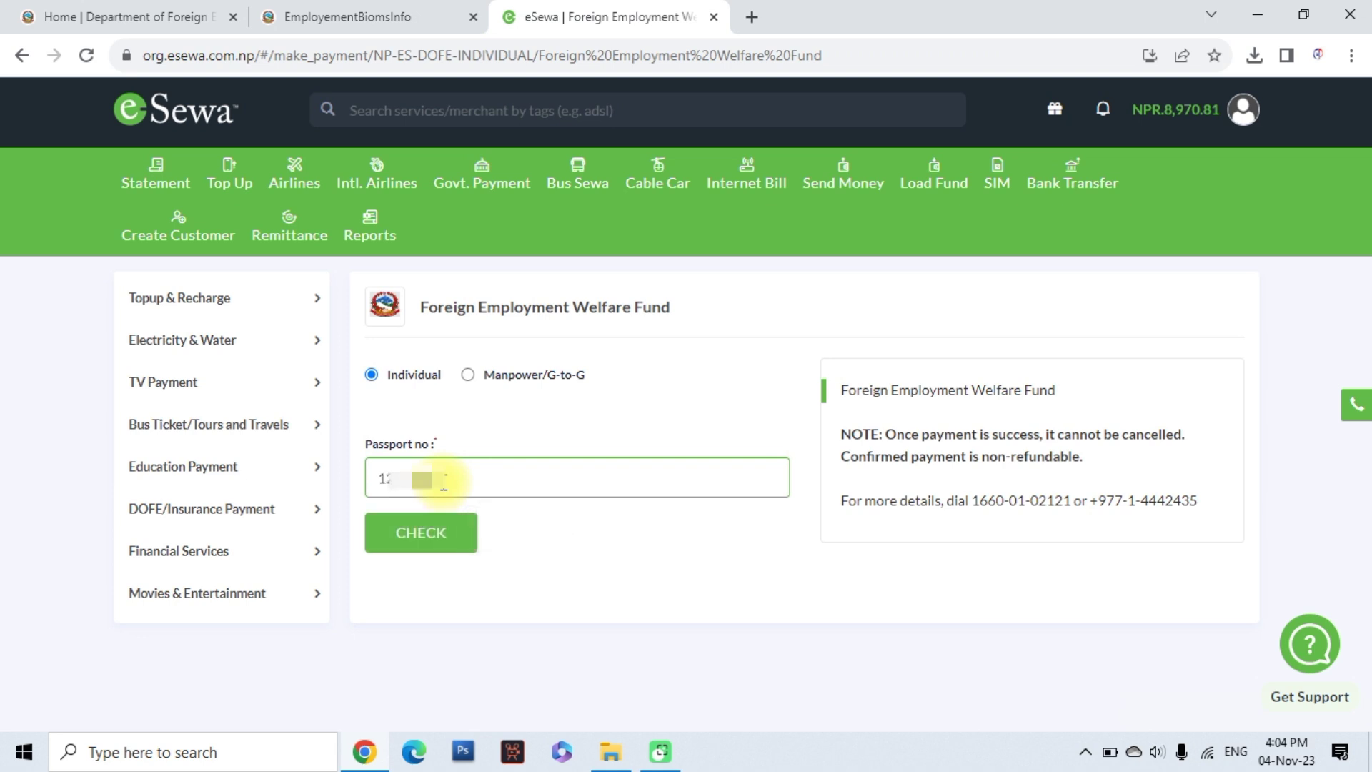
{"action": "left_click", "coordinate": [413, 547]}
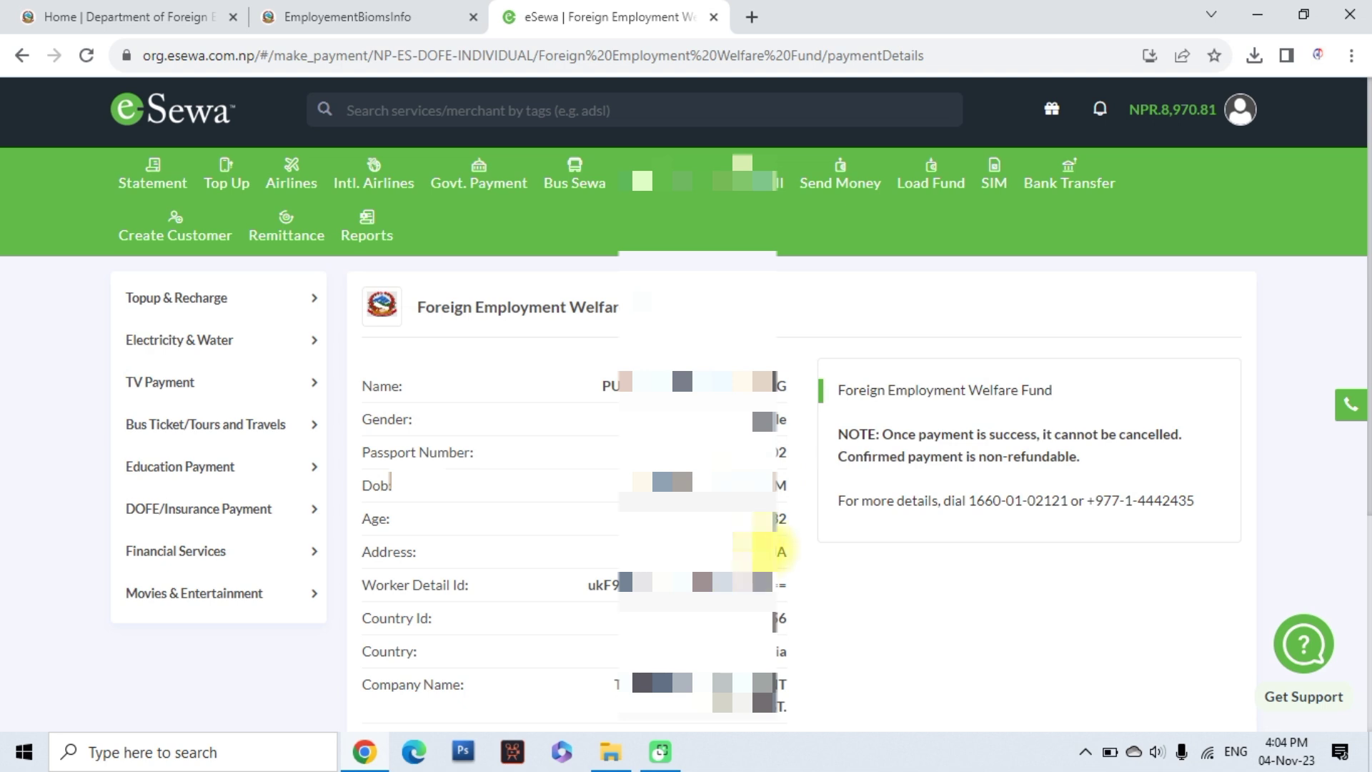
Pay the 1,500.00 NPR welfare fund fee from the eSewa wallet and download the PDF receipt
{"action": "scroll", "coordinate": [781, 572], "scroll_direction": "down", "scroll_amount": 2}
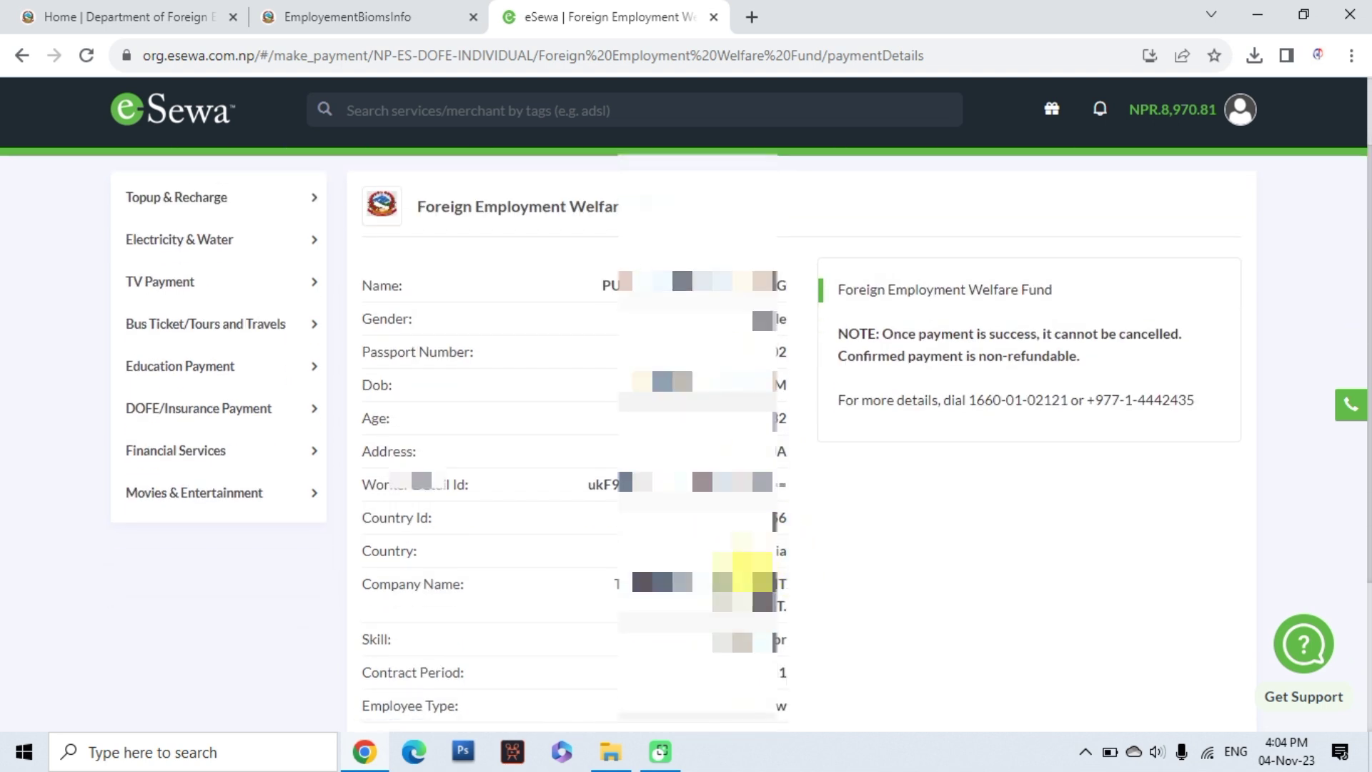
{"action": "scroll", "coordinate": [776, 579], "scroll_direction": "down", "scroll_amount": 2}
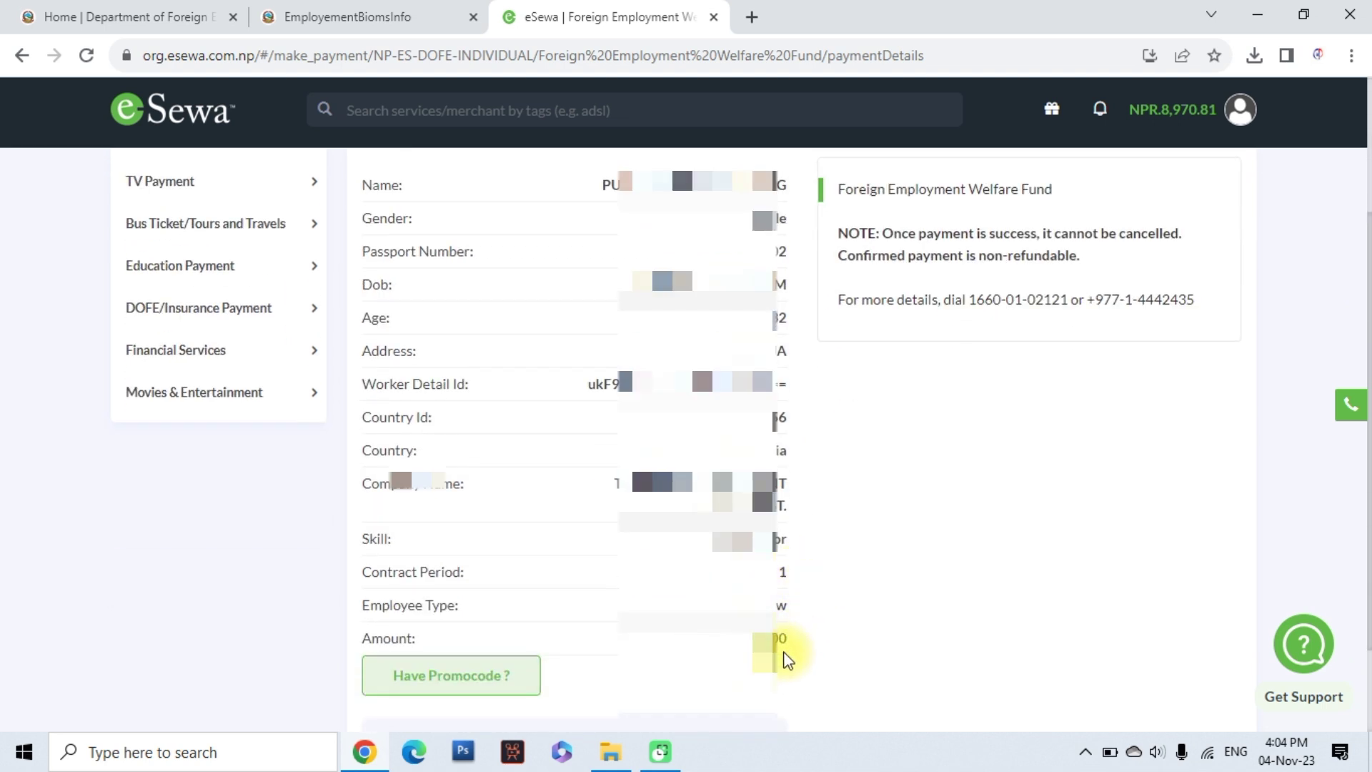
{"action": "scroll", "coordinate": [788, 657], "scroll_direction": "down", "scroll_amount": 2}
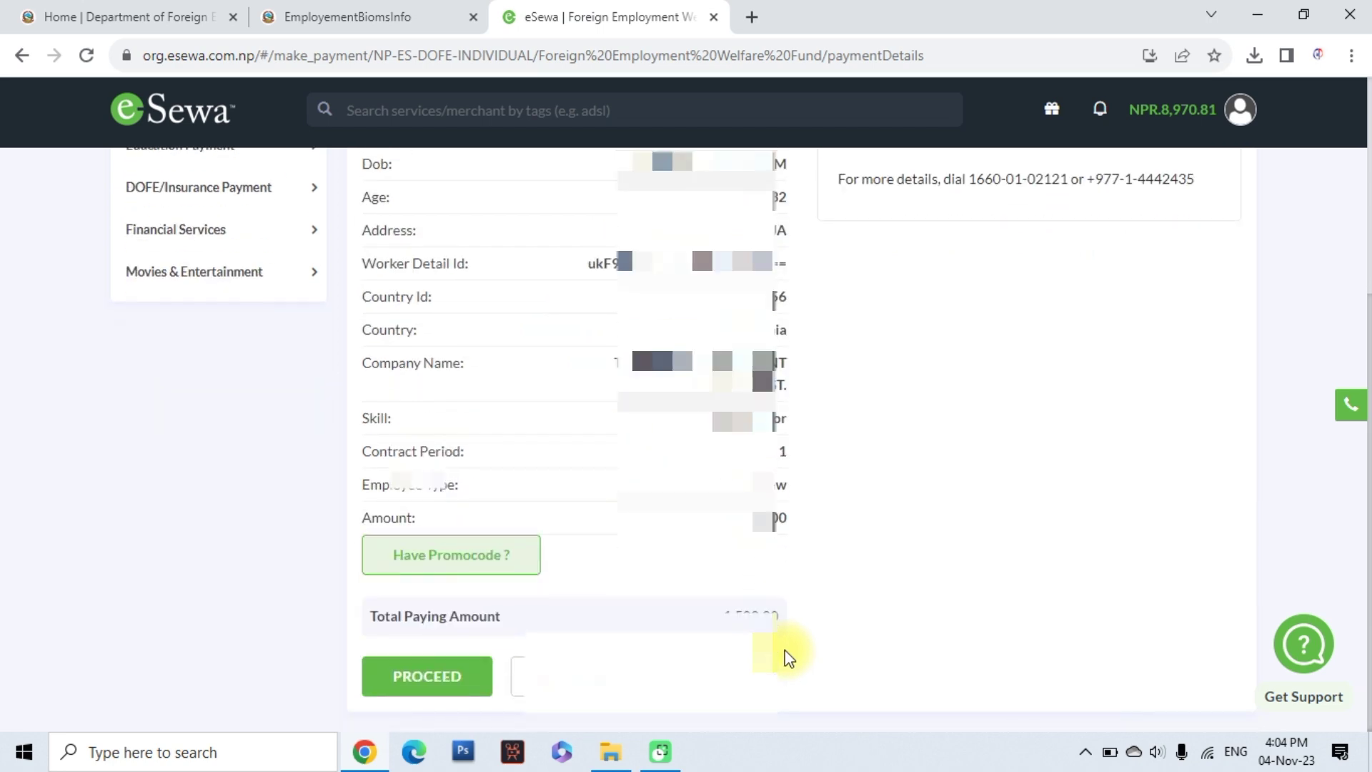
{"action": "left_click", "coordinate": [422, 676]}
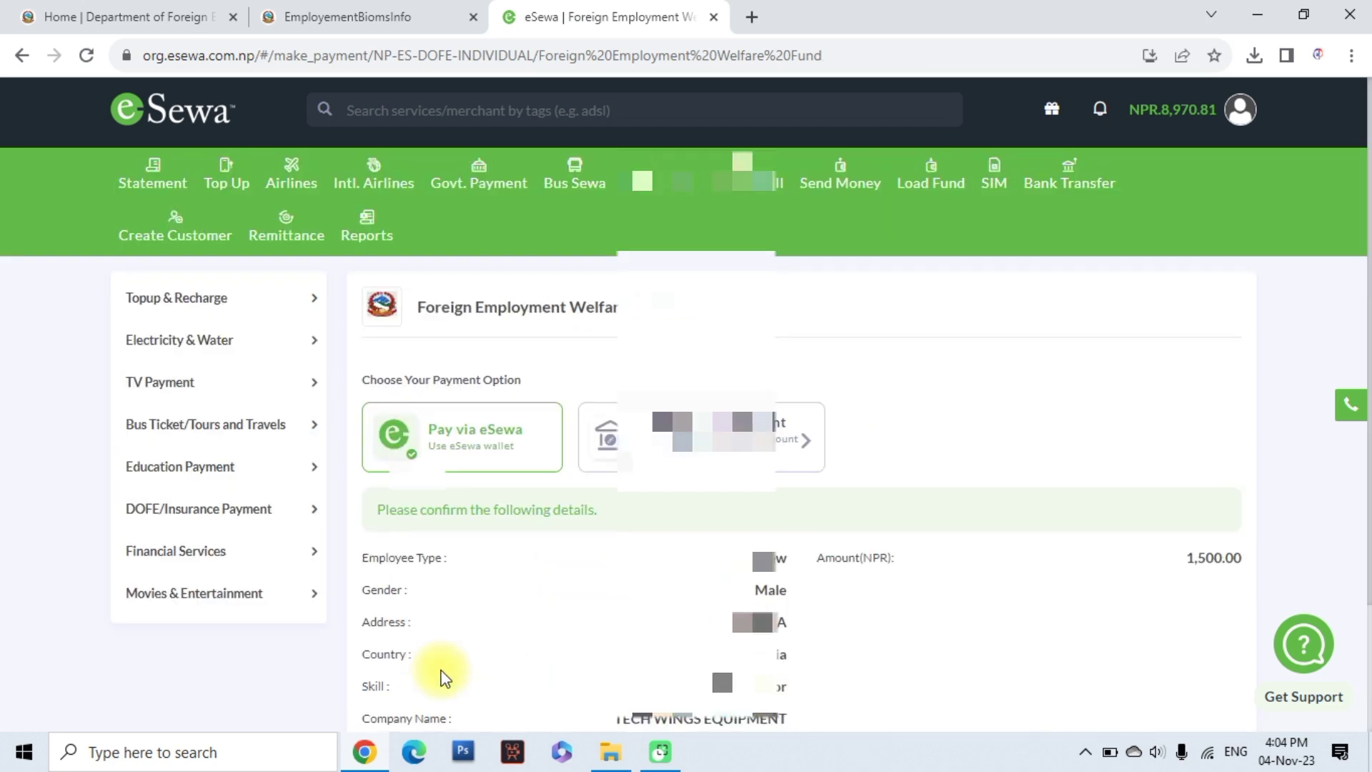
{"action": "scroll", "coordinate": [582, 542], "scroll_direction": "down", "scroll_amount": 2}
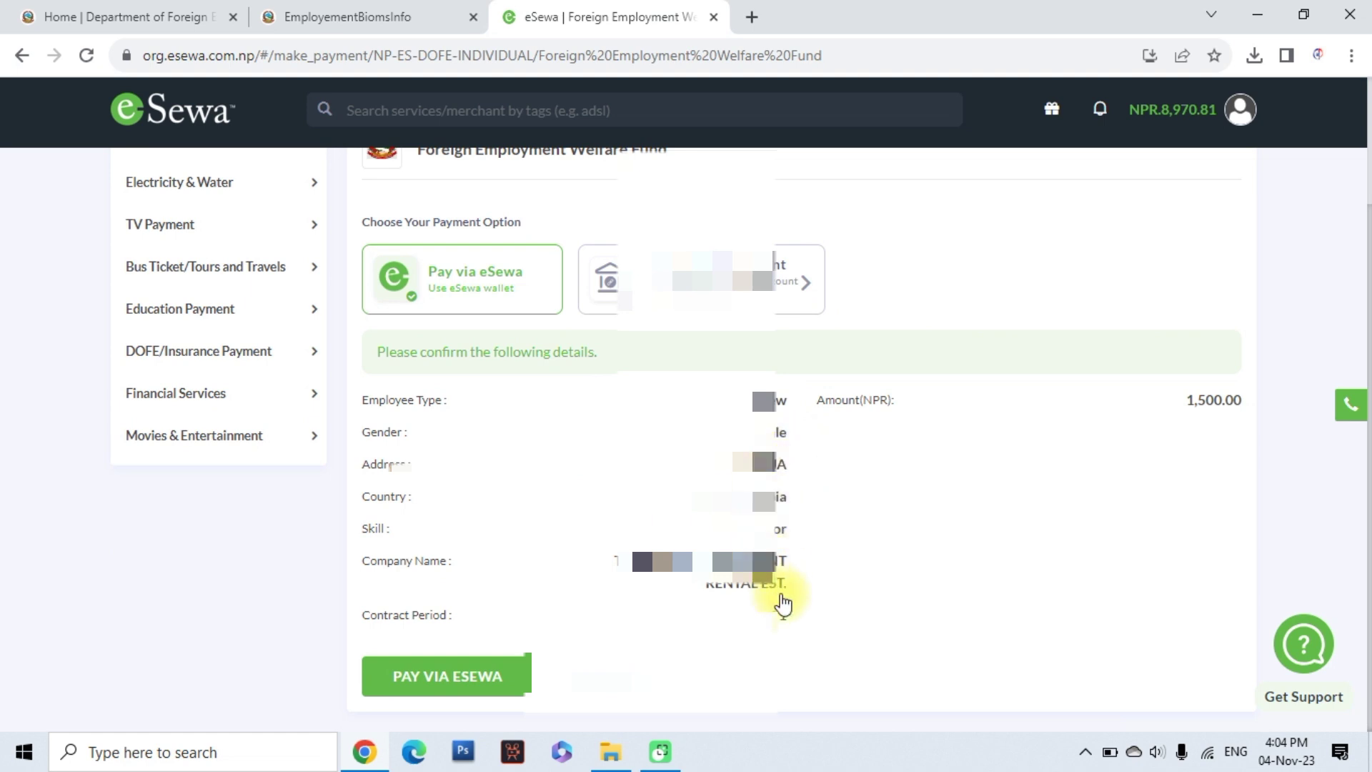
{"action": "left_click", "coordinate": [422, 683]}
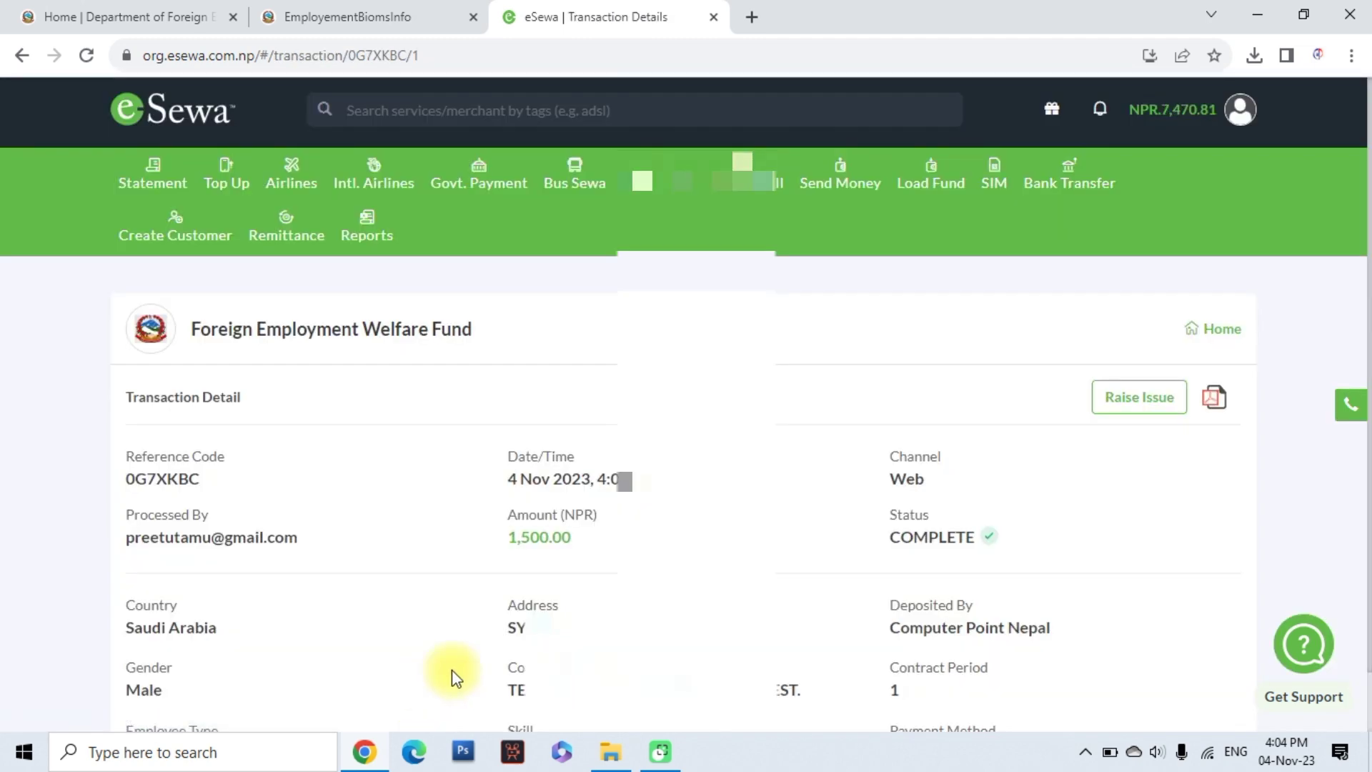
{"action": "scroll", "coordinate": [550, 543], "scroll_direction": "down", "scroll_amount": 1}
{"action": "left_click", "coordinate": [1215, 333]}
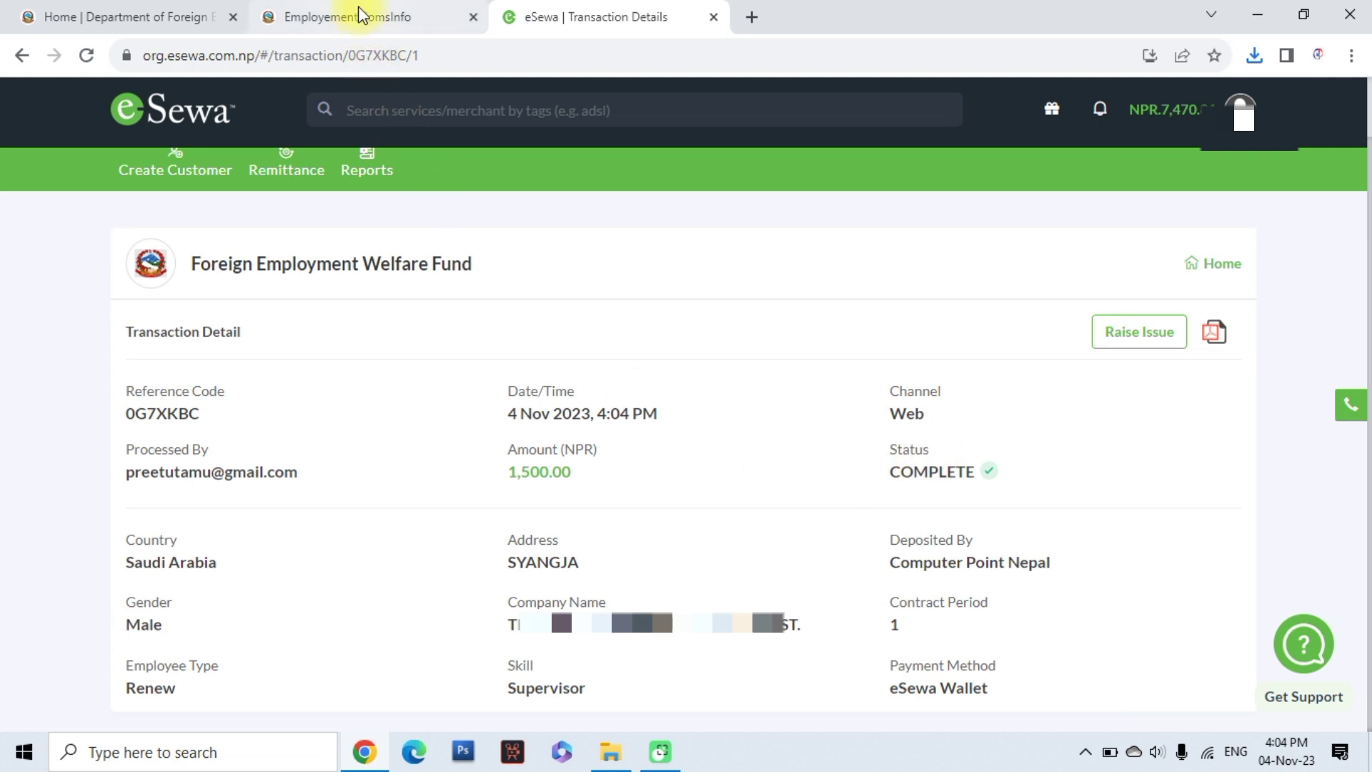
{"action": "left_click", "coordinate": [358, 14]}
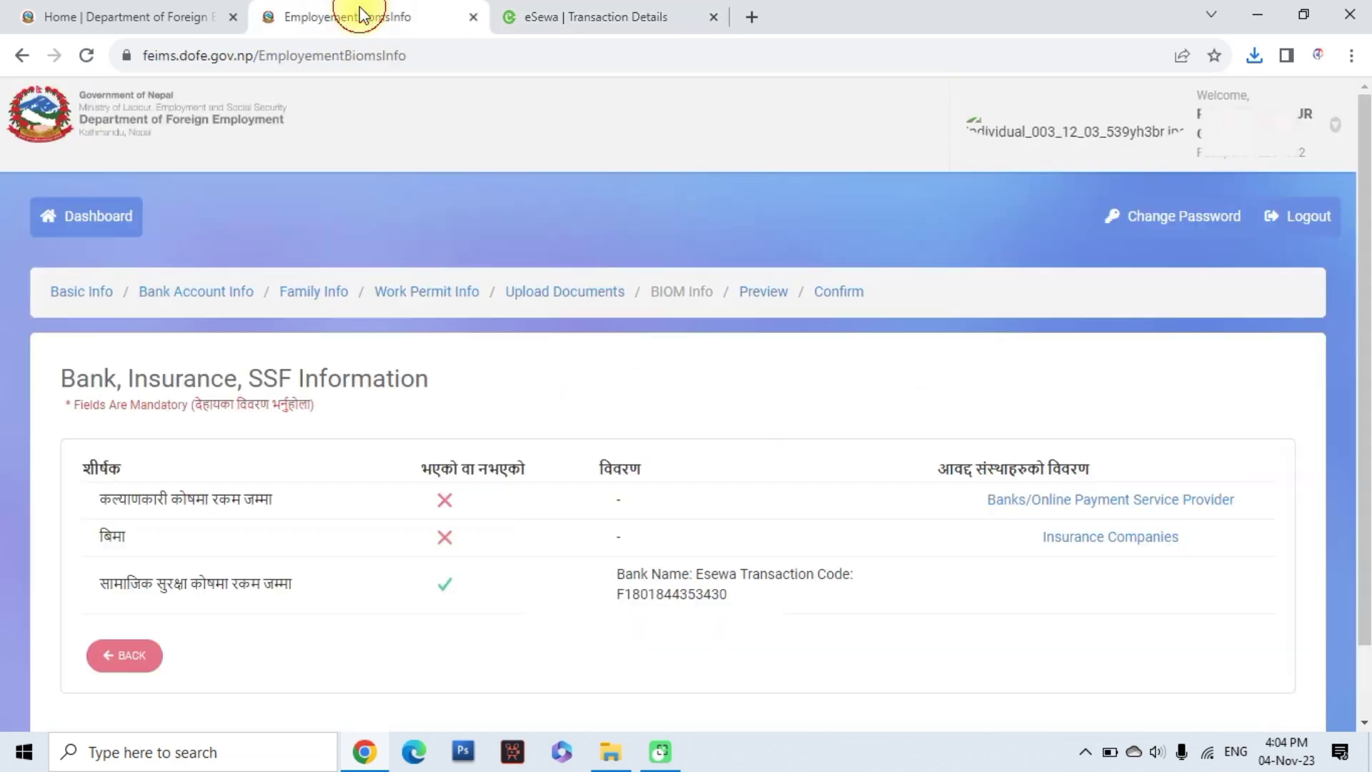
Reload FEIMS so the welfare fund deposit shows as paid, then return to eSewa
{"action": "left_click", "coordinate": [87, 56]}
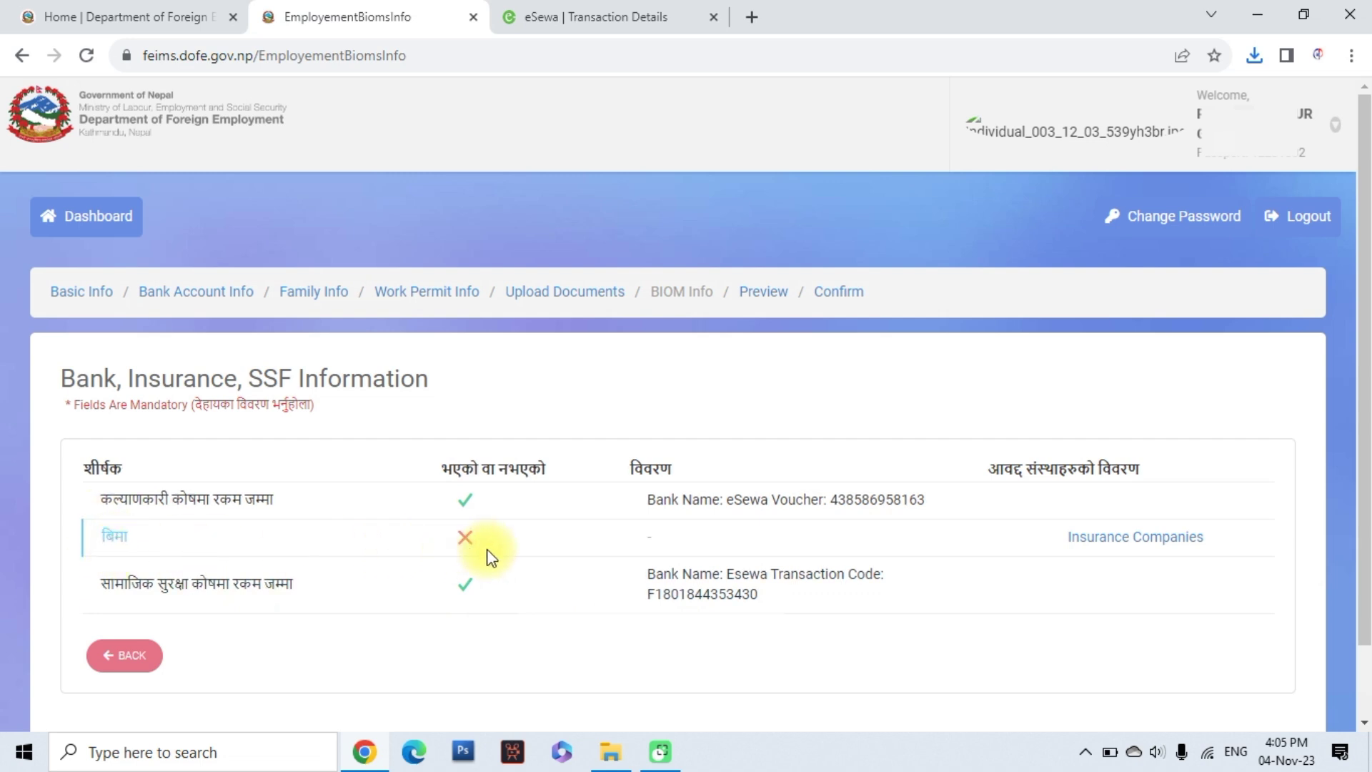
{"action": "left_click", "coordinate": [585, 9]}
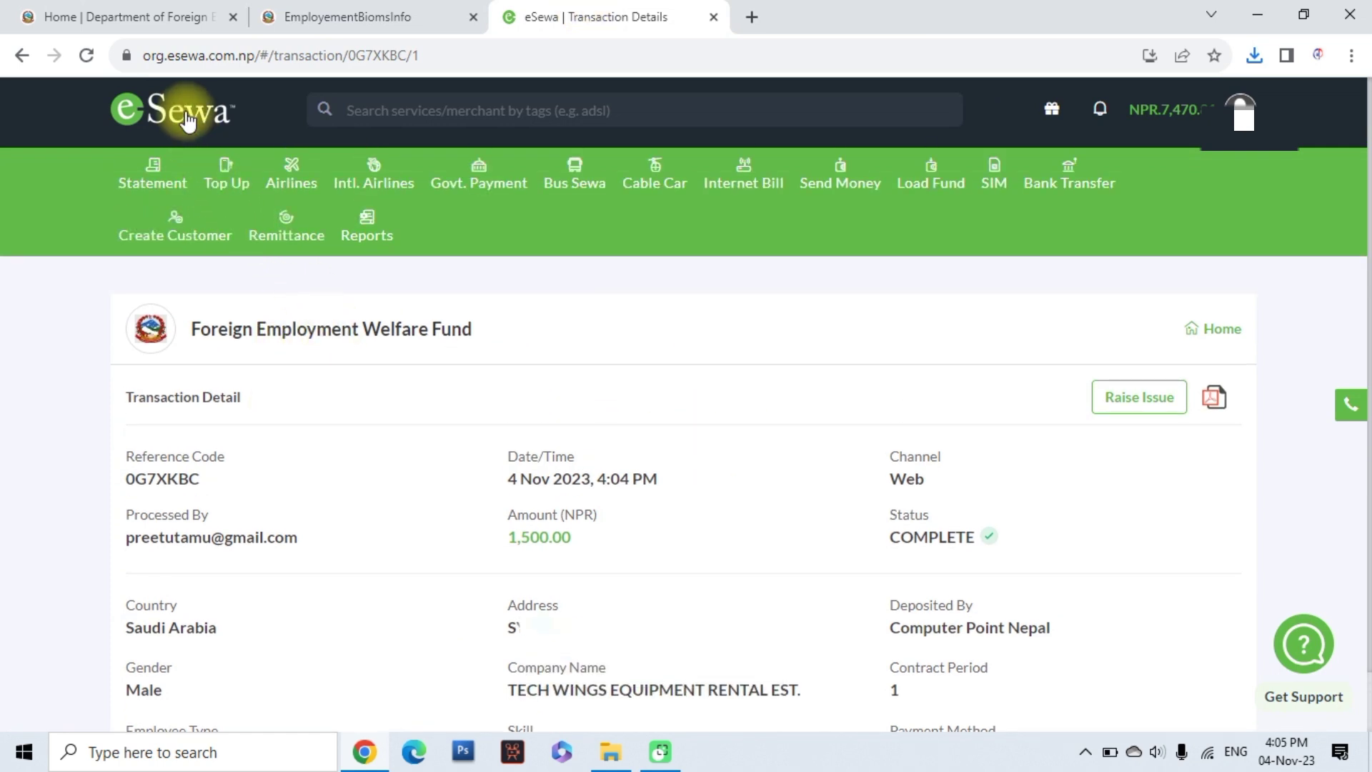
Go to the eSewa home page and open the DOFE/Insurance Payment category
{"action": "left_click", "coordinate": [226, 136]}
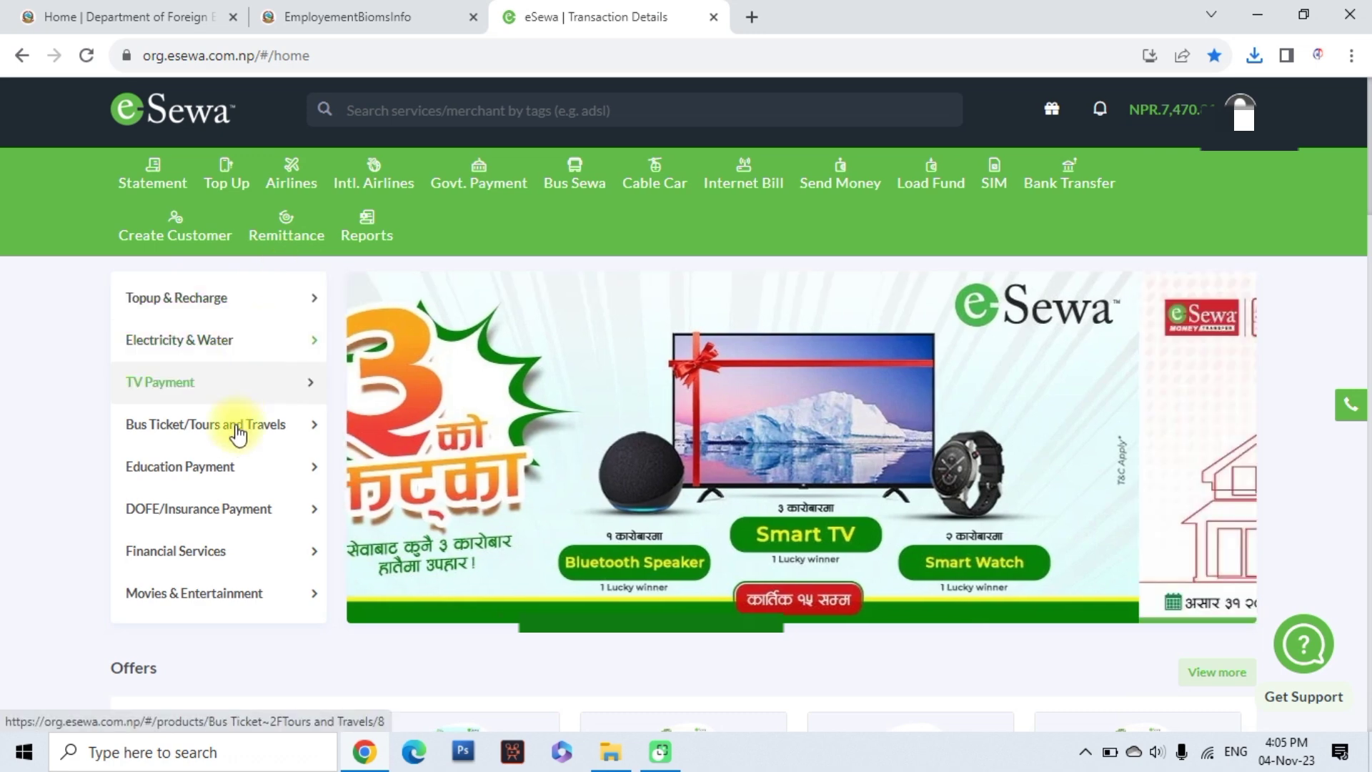
{"action": "left_click", "coordinate": [206, 513]}
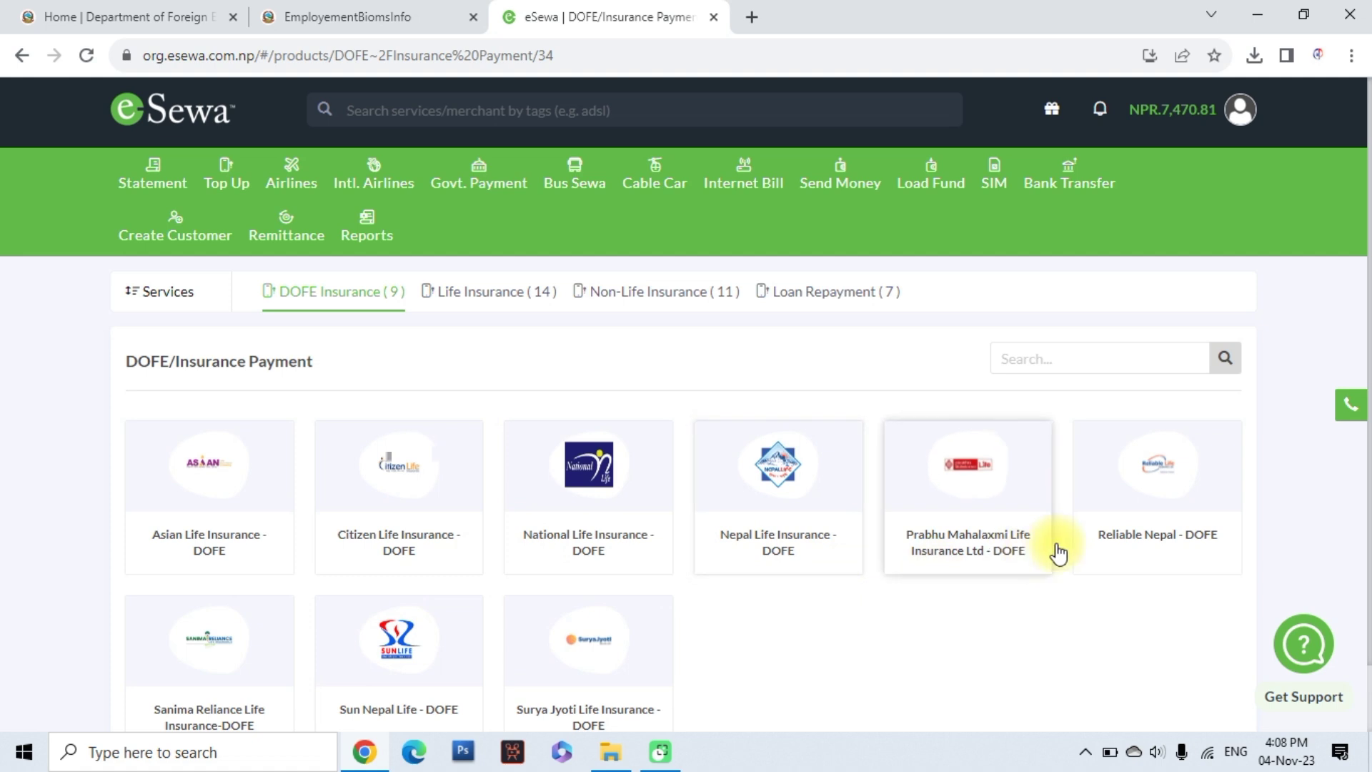
Check Reliable Nepal - DOFE insurance for an individual with the saved passport number, term Two Years Six Months(2.5)
{"action": "left_click", "coordinate": [1144, 465]}
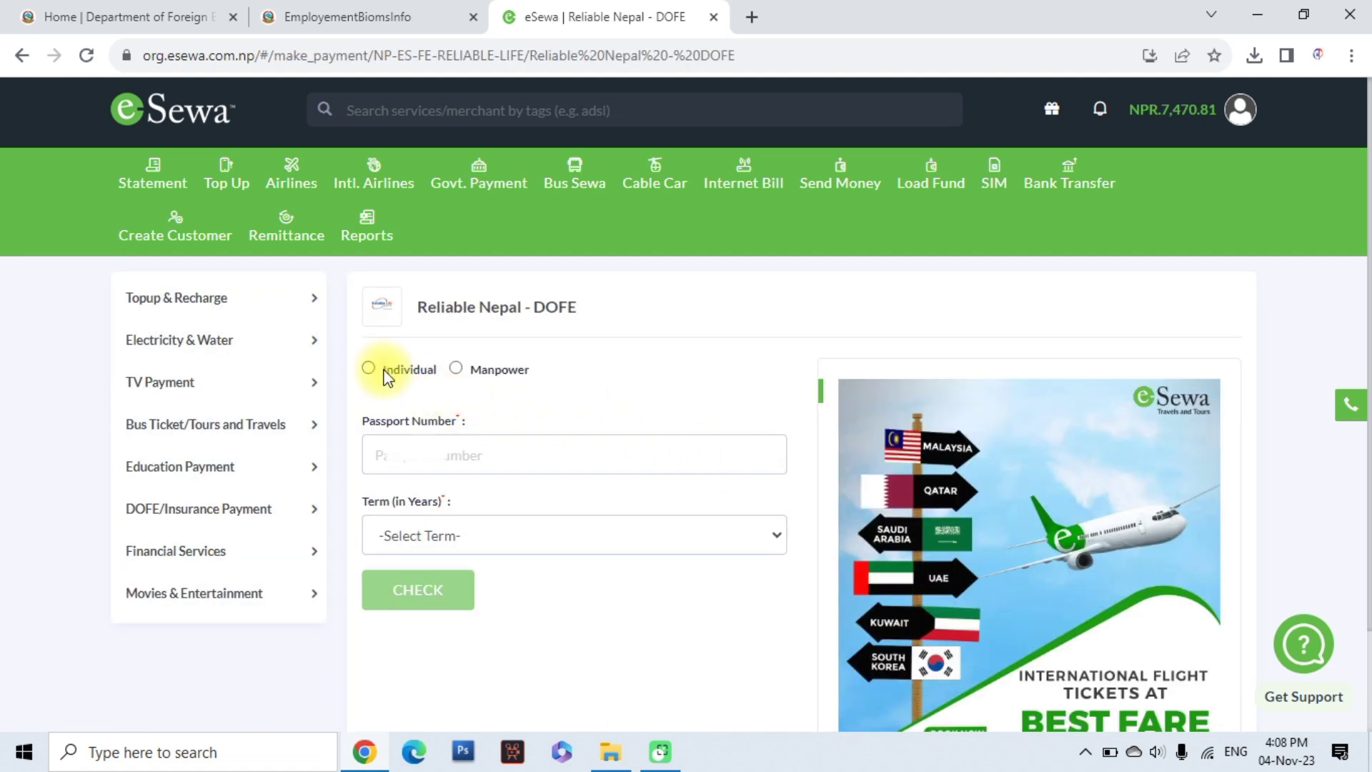
{"action": "left_click", "coordinate": [369, 369]}
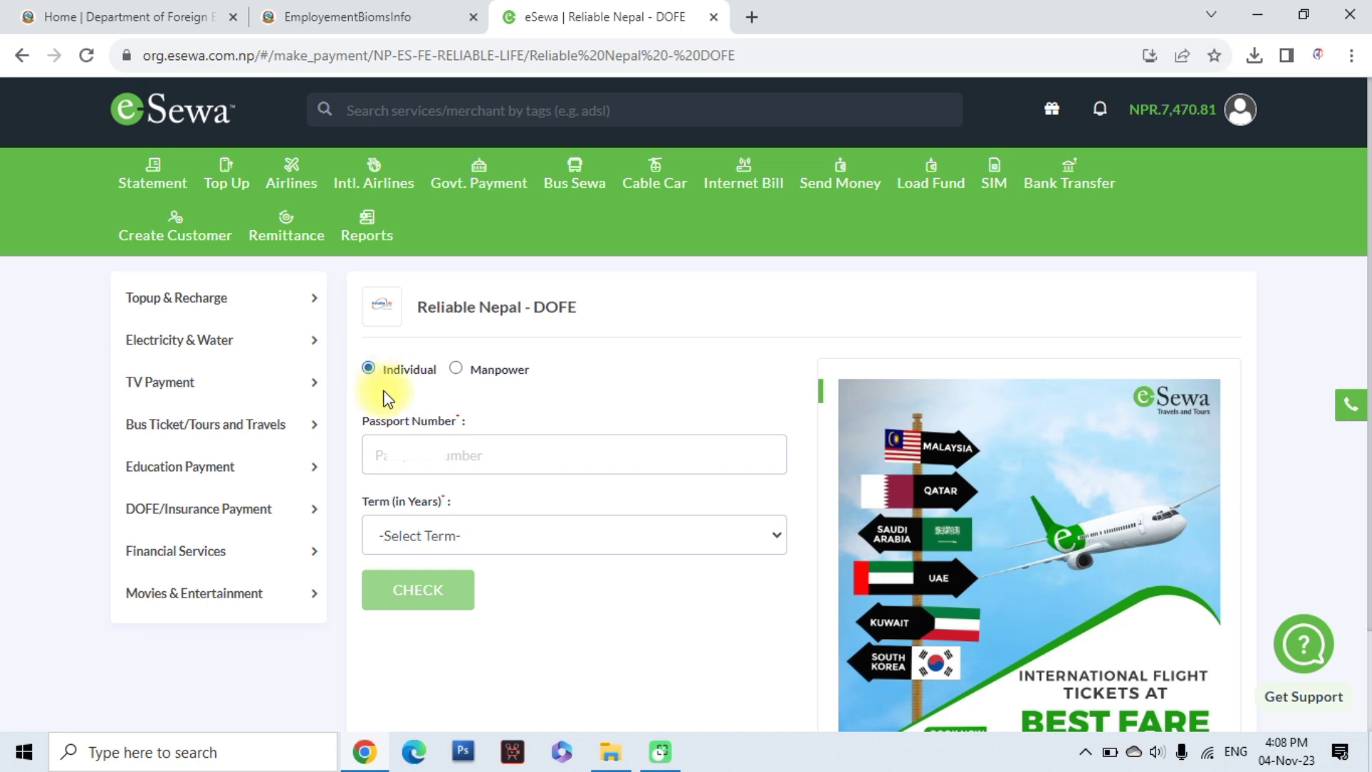
{"action": "left_click", "coordinate": [422, 463]}
{"action": "key", "text": "Down"}
{"action": "key", "text": "Return"}
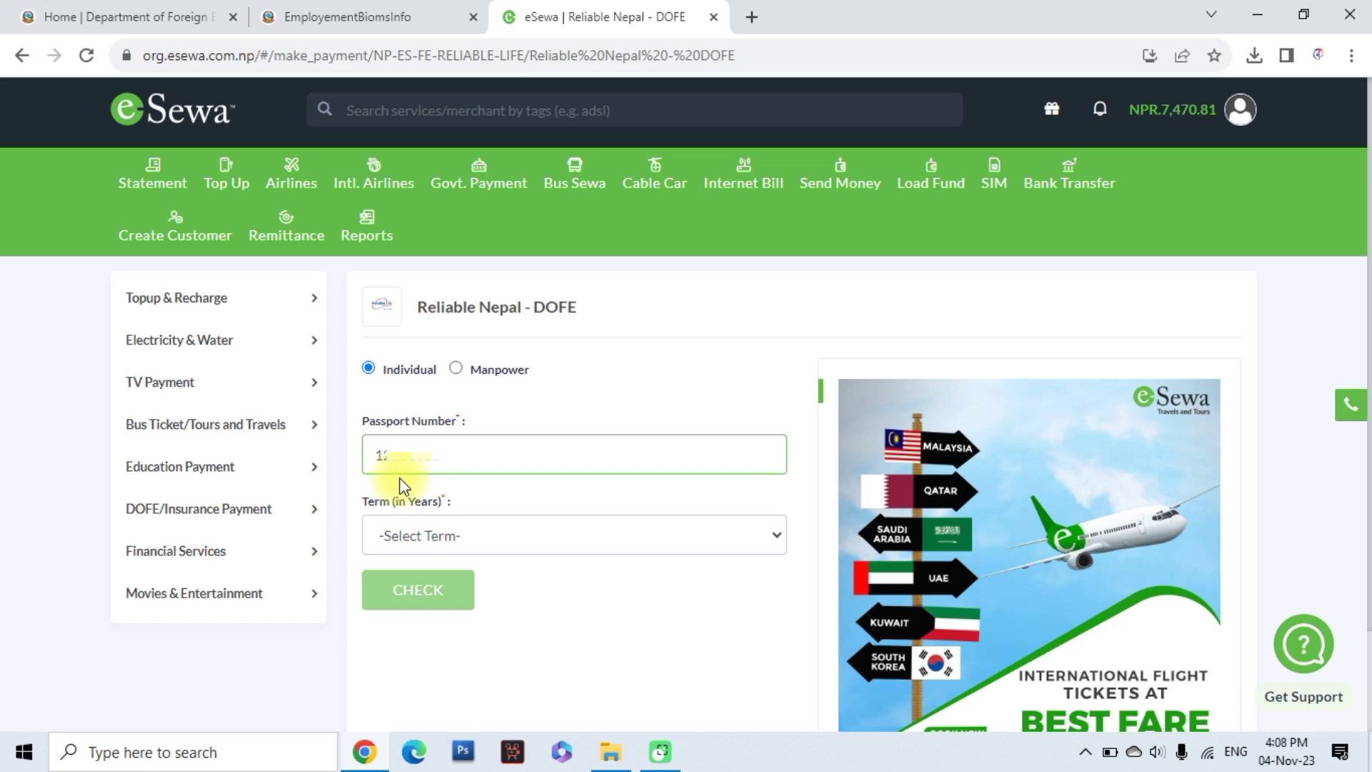
{"action": "left_click", "coordinate": [511, 542]}
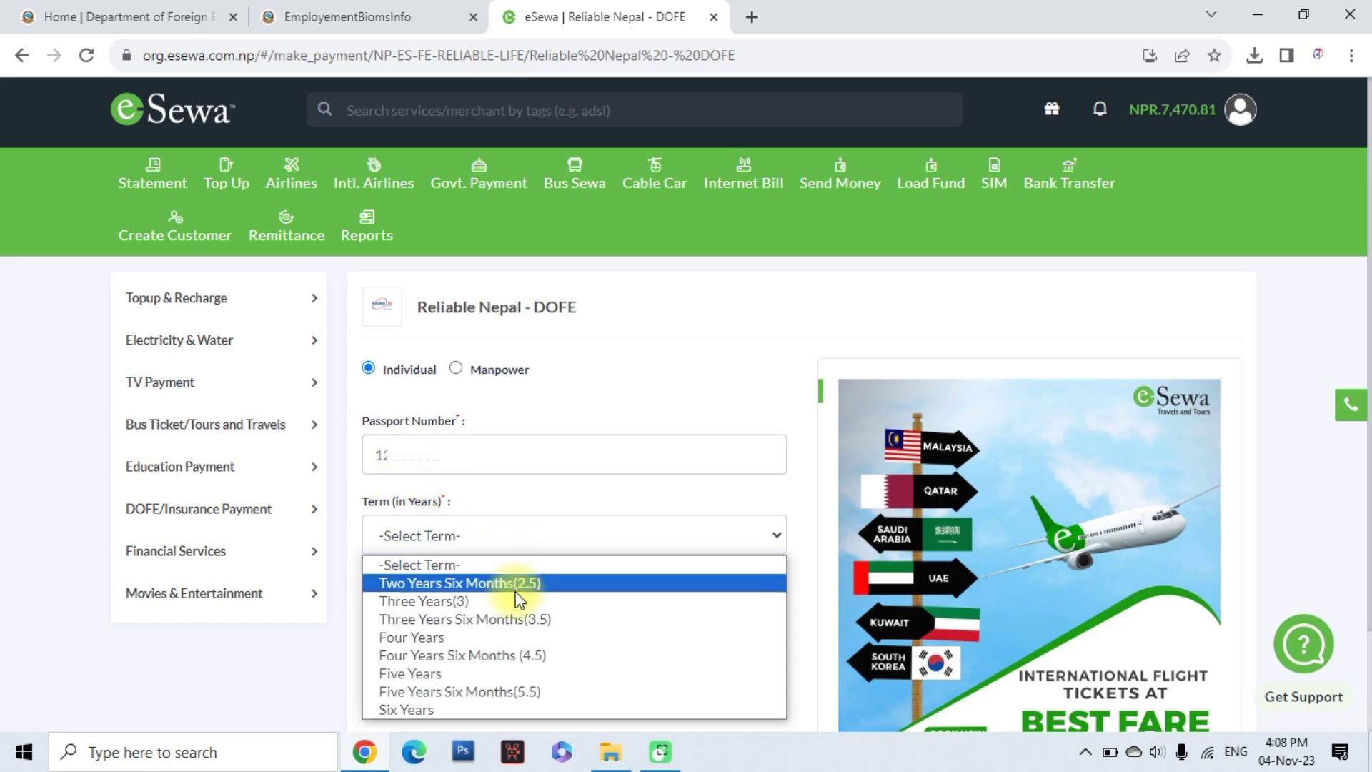
{"action": "left_click", "coordinate": [447, 584]}
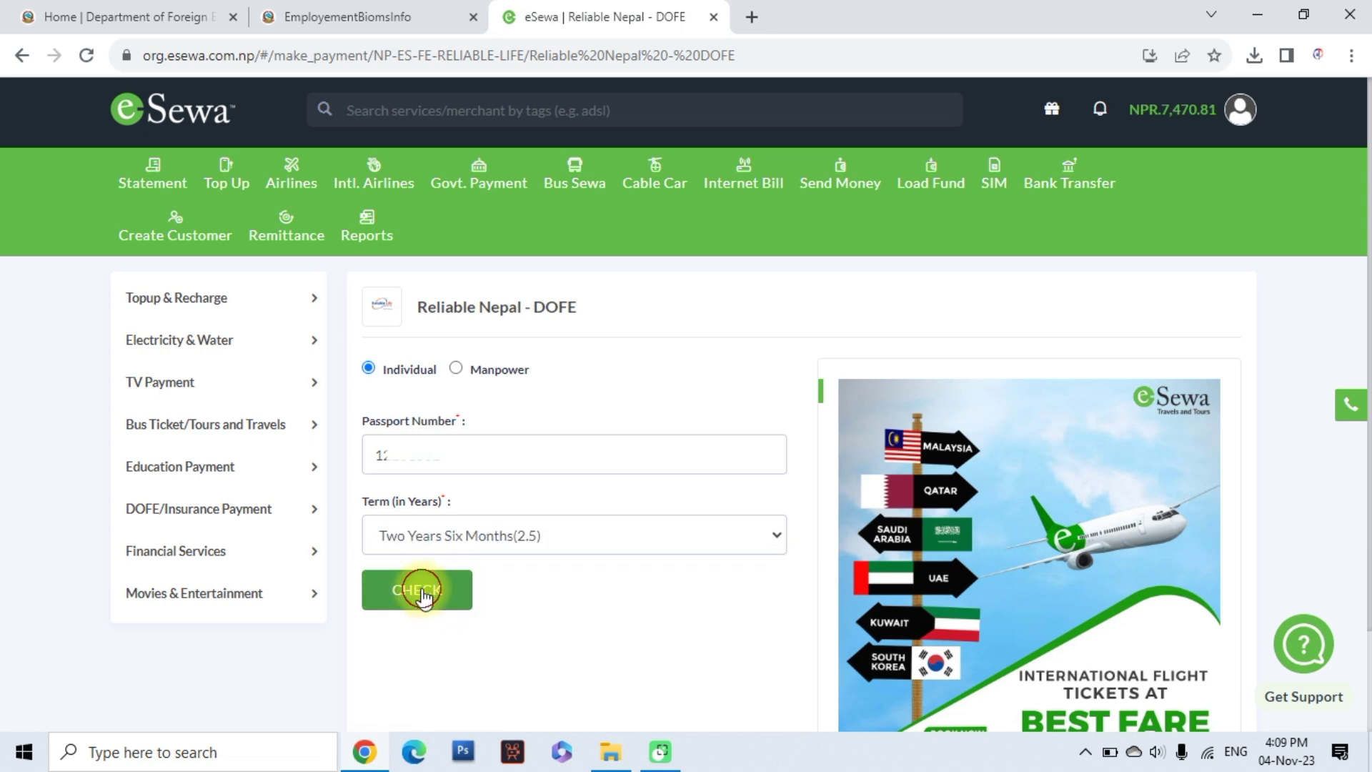
{"action": "left_click", "coordinate": [409, 588]}
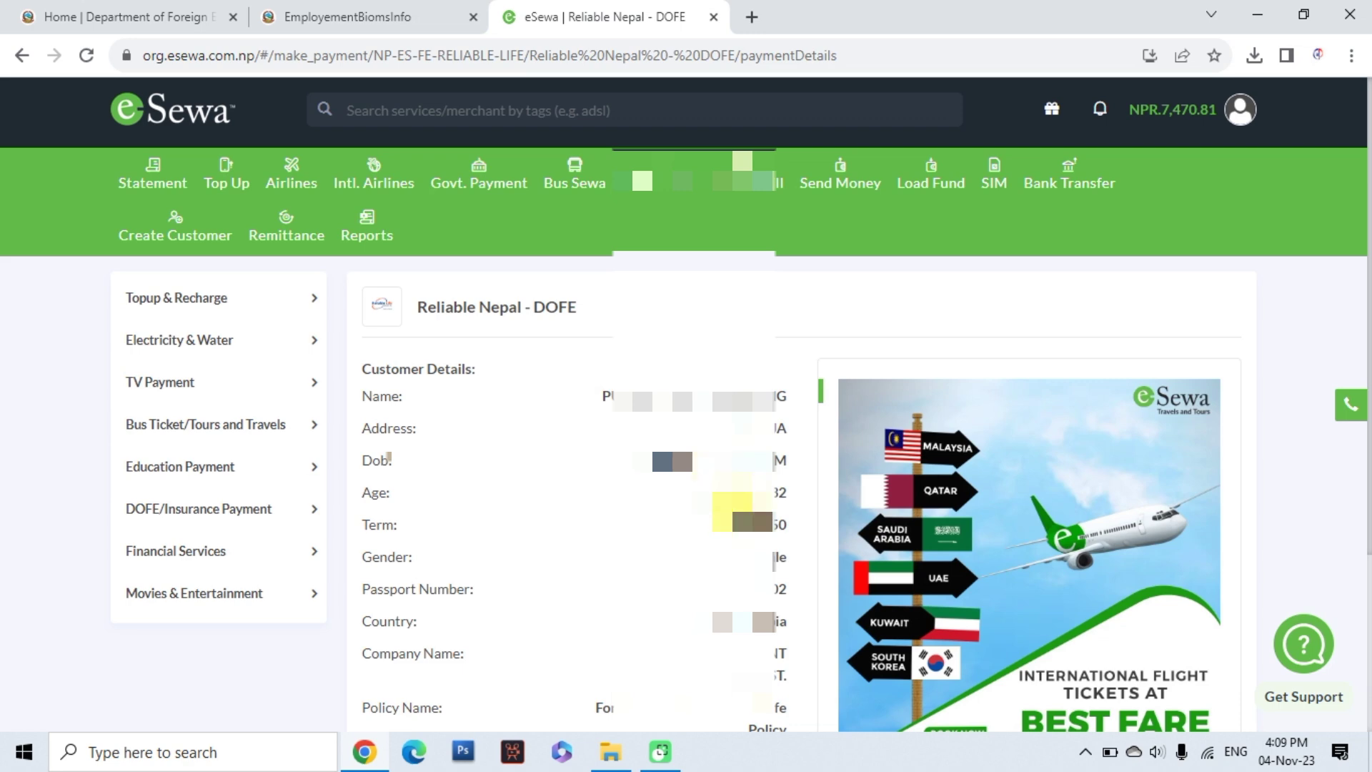
Pay the 2,629.00 NPR Reliable Nepal - DOFE premium from the wallet and download the PDF receipt
{"action": "scroll", "coordinate": [743, 589], "scroll_direction": "down", "scroll_amount": 3}
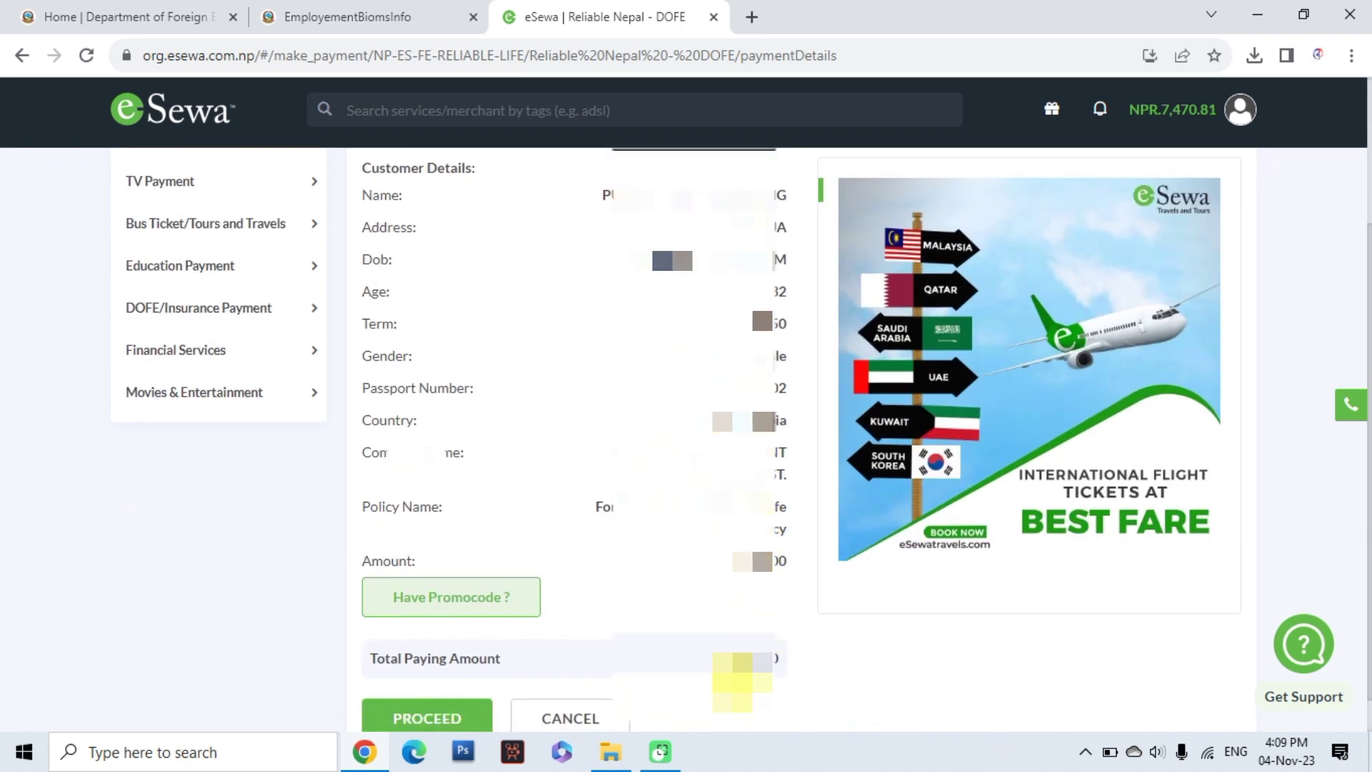
{"action": "scroll", "coordinate": [736, 679], "scroll_direction": "down", "scroll_amount": 1}
{"action": "left_click", "coordinate": [428, 675]}
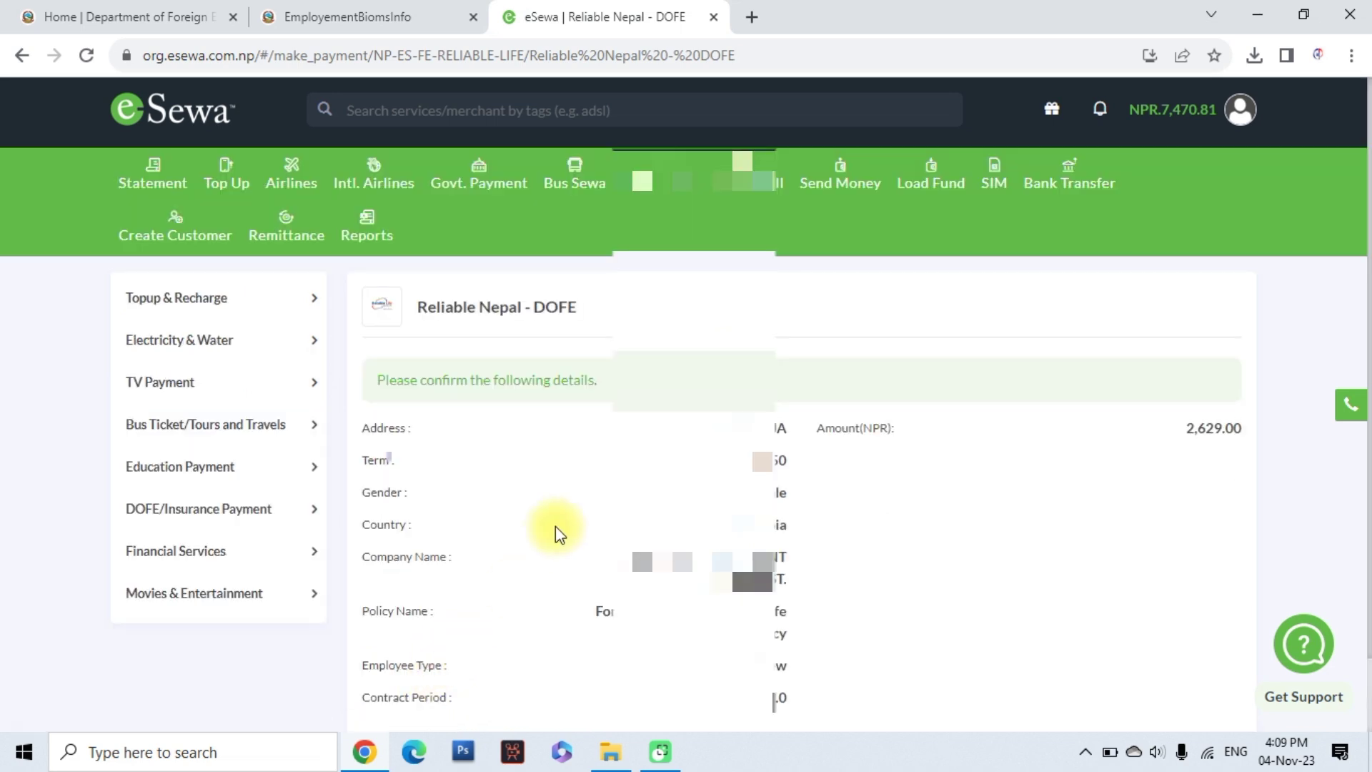
{"action": "scroll", "coordinate": [555, 525], "scroll_direction": "down", "scroll_amount": 1}
{"action": "scroll", "coordinate": [555, 526], "scroll_direction": "down", "scroll_amount": 1}
{"action": "left_click", "coordinate": [434, 676]}
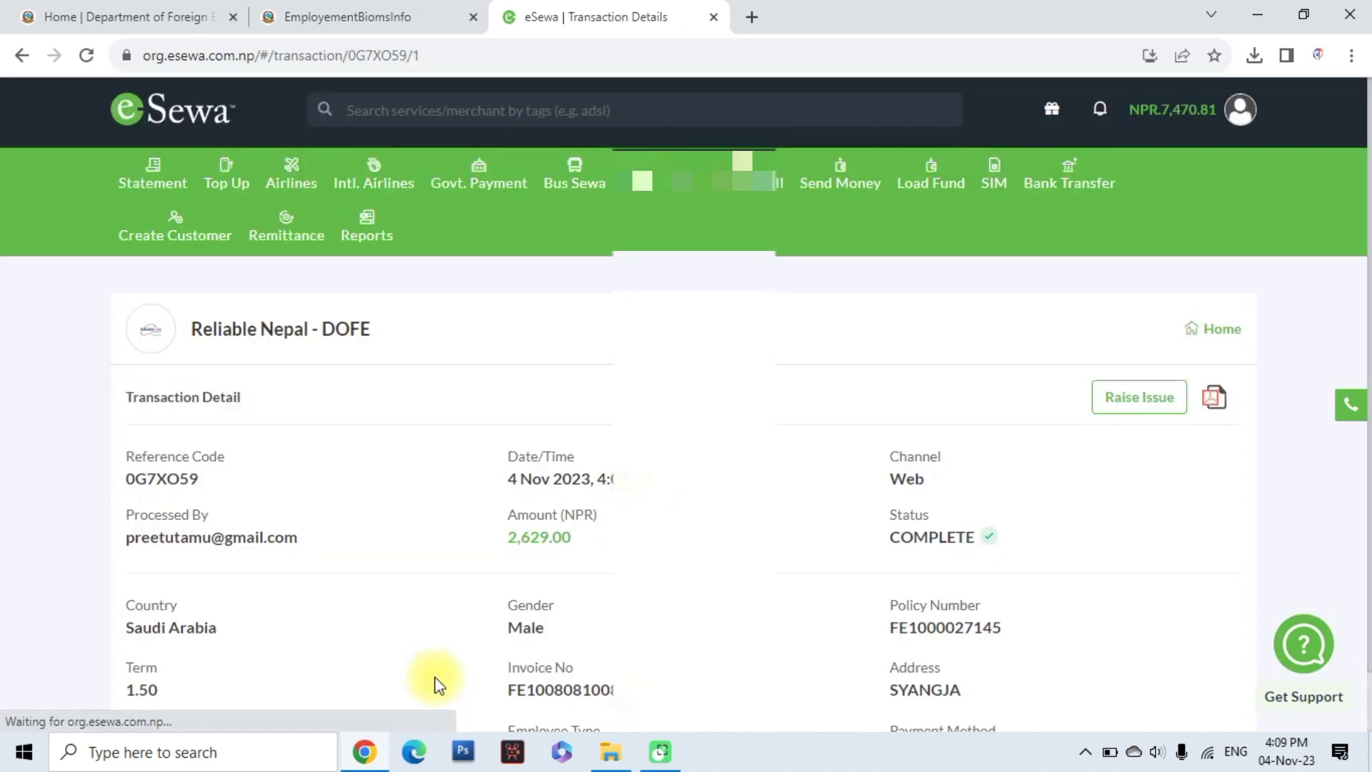
{"action": "scroll", "coordinate": [643, 458], "scroll_direction": "down", "scroll_amount": 1}
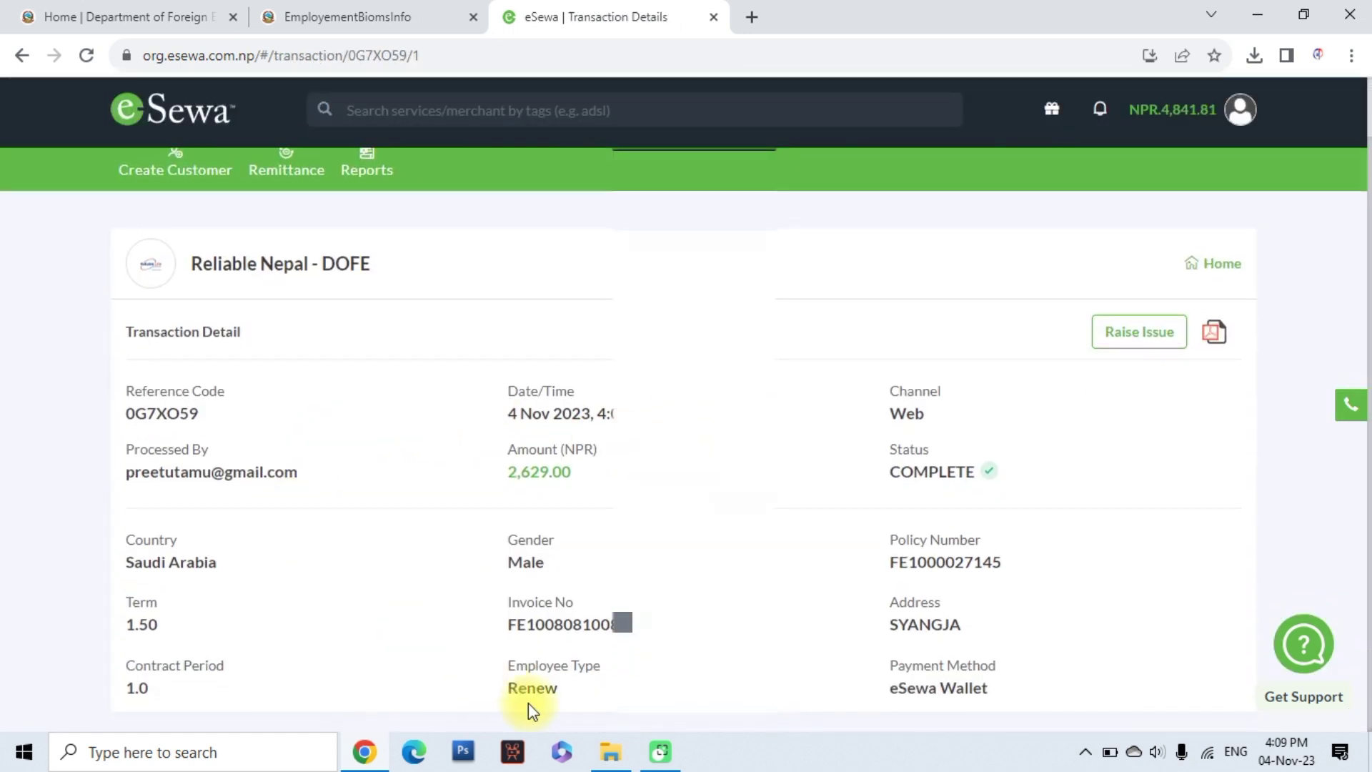
{"action": "left_click", "coordinate": [1212, 336]}
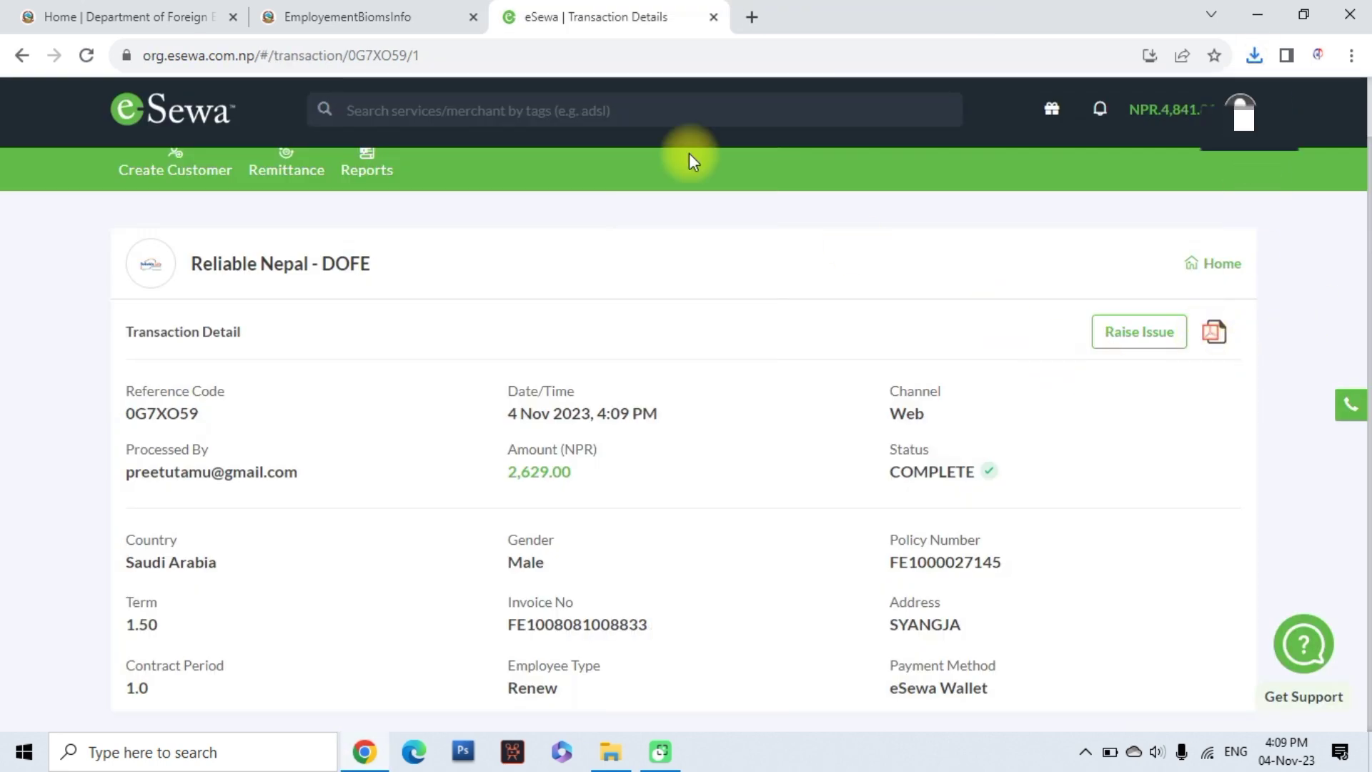
{"action": "left_click", "coordinate": [399, 16]}
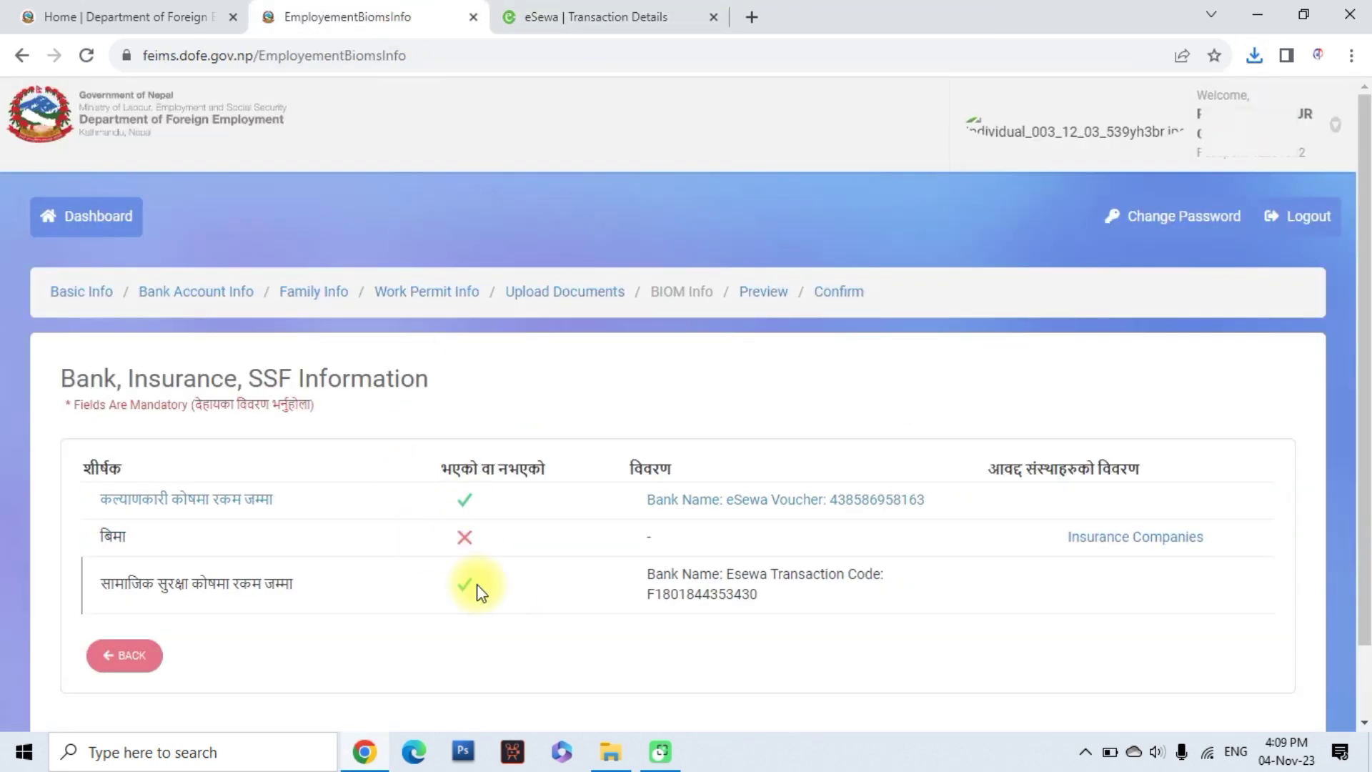
Reload FEIMS to show the Reliable Nepal Life Insurance policy, then continue to the Preview page
{"action": "left_click", "coordinate": [86, 57]}
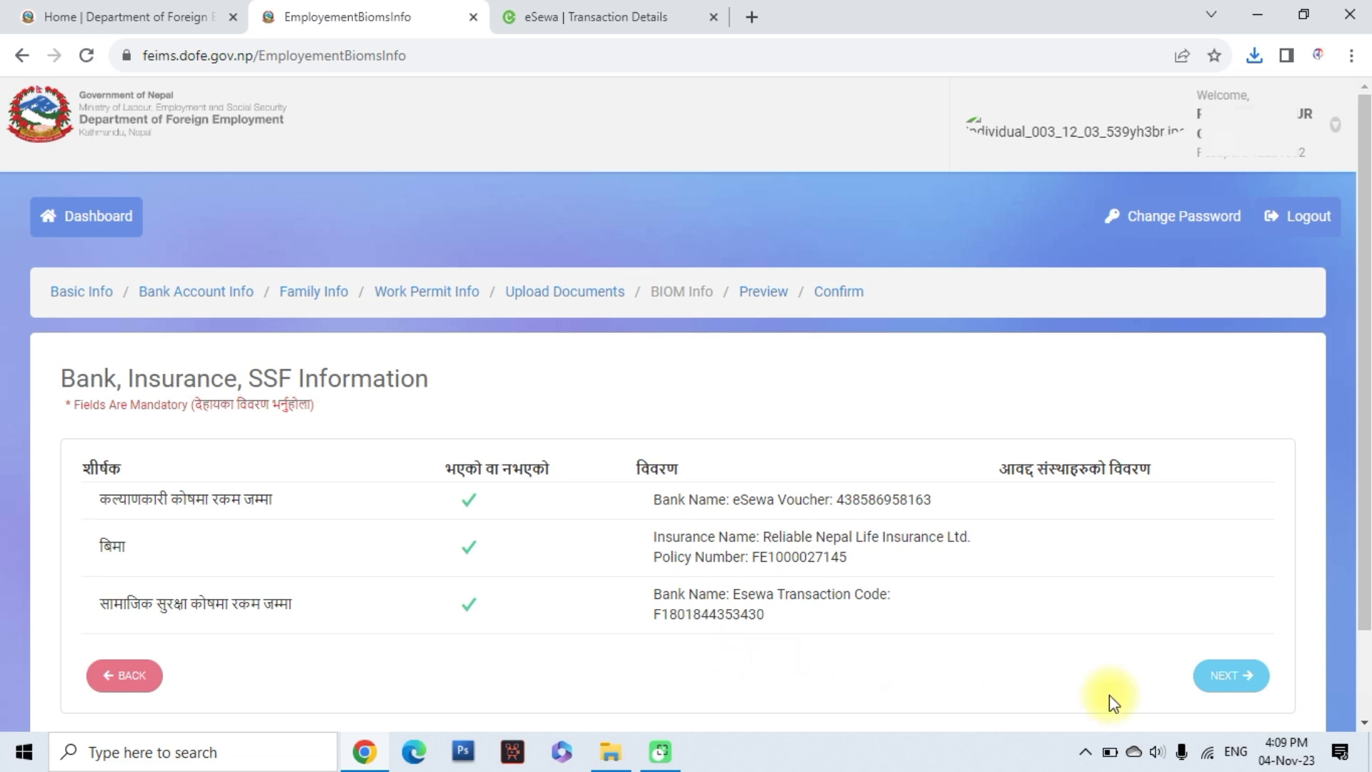
{"action": "left_click", "coordinate": [1227, 690]}
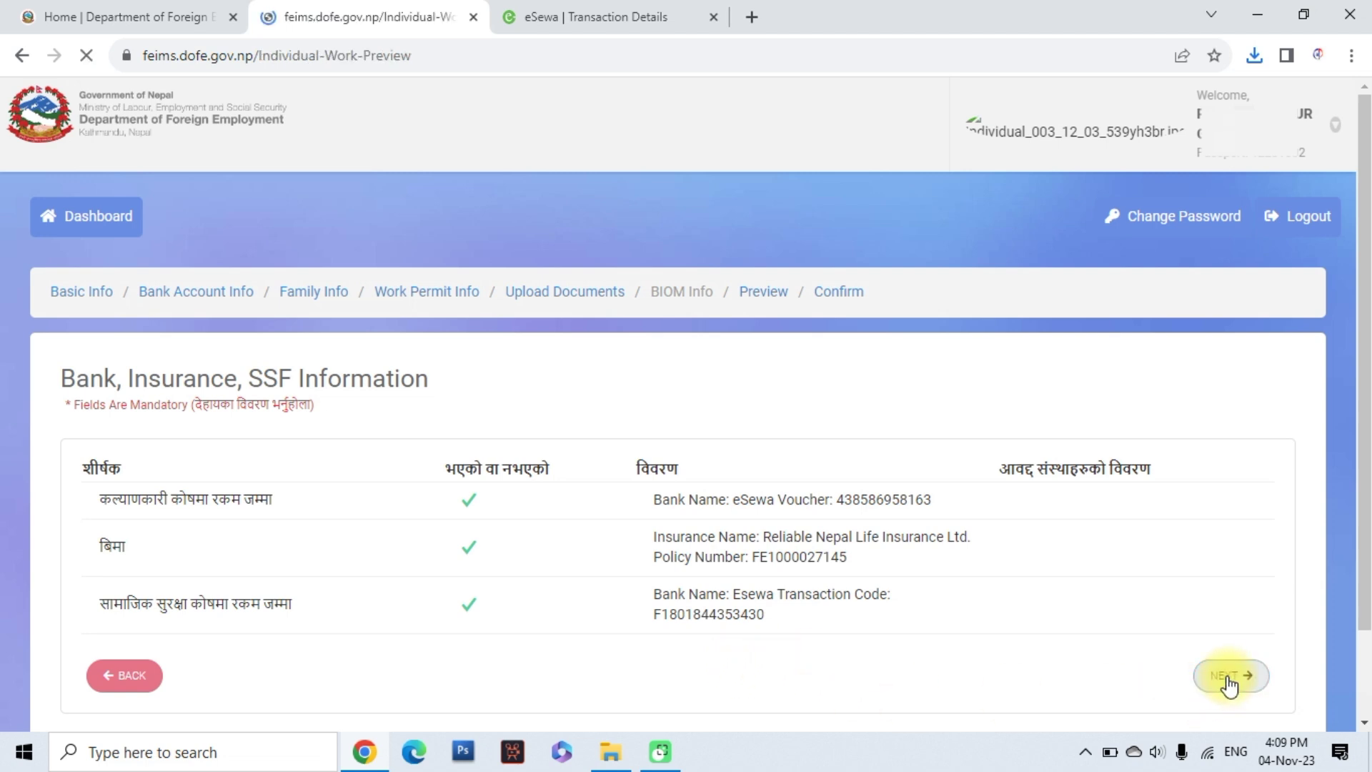
Scroll through the Individual Work Preview to review the application details and insurance records
{"action": "scroll", "coordinate": [783, 452], "scroll_direction": "down", "scroll_amount": 2}
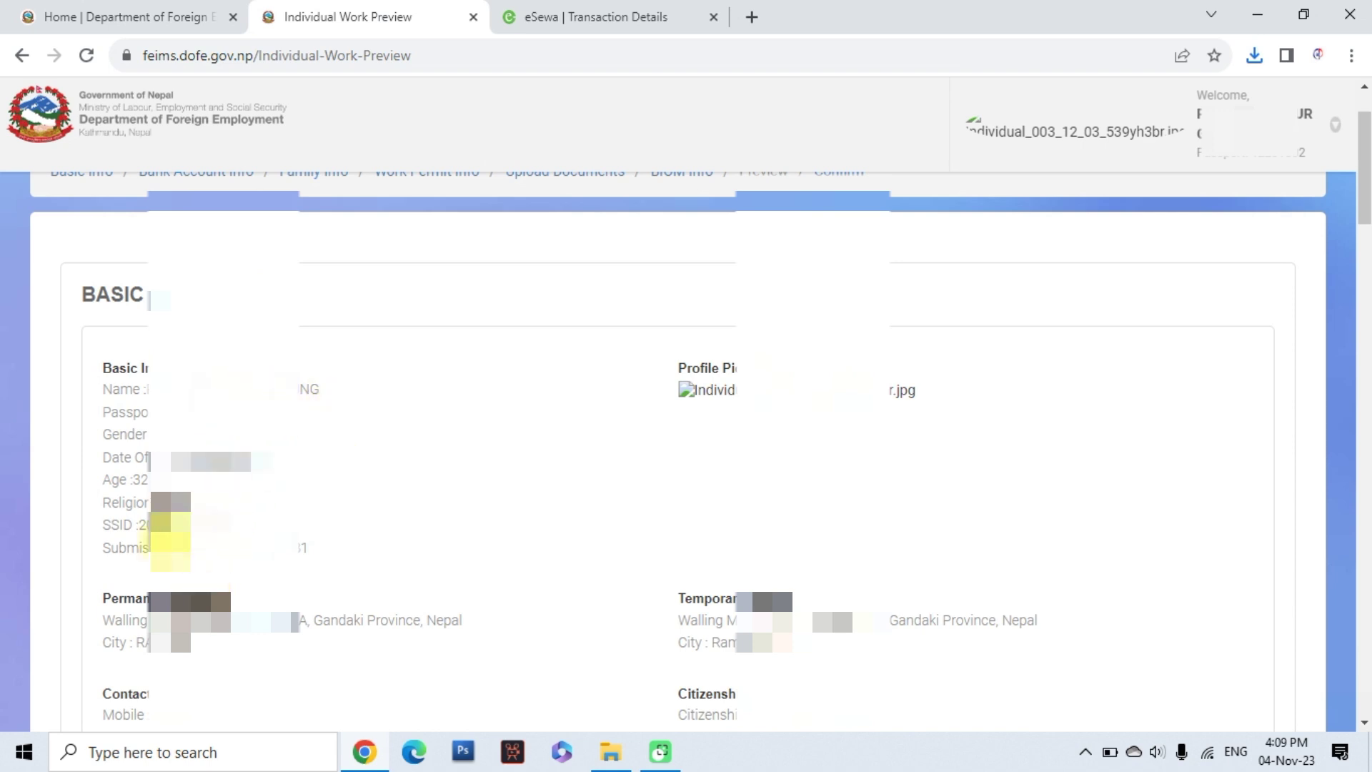
{"action": "scroll", "coordinate": [218, 541], "scroll_direction": "down", "scroll_amount": 1}
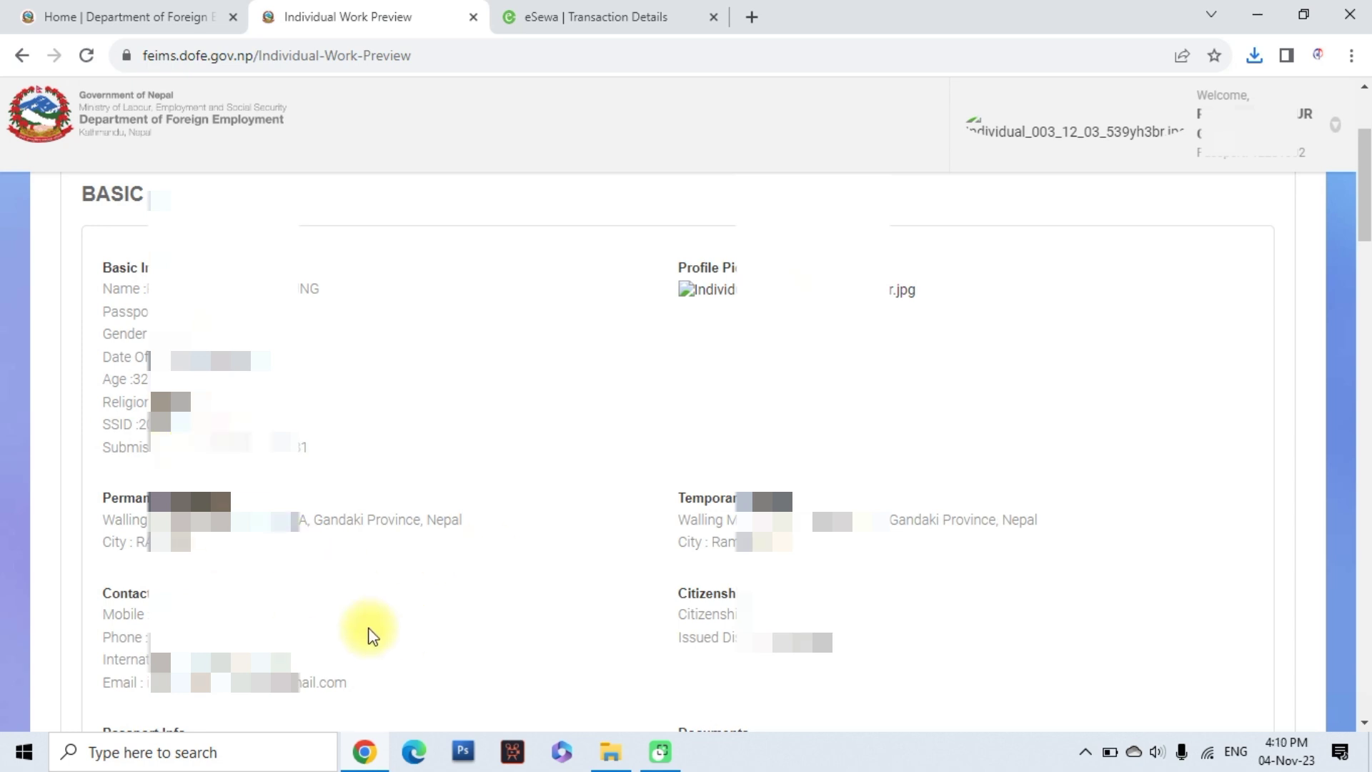
{"action": "scroll", "coordinate": [286, 579], "scroll_direction": "down", "scroll_amount": 1}
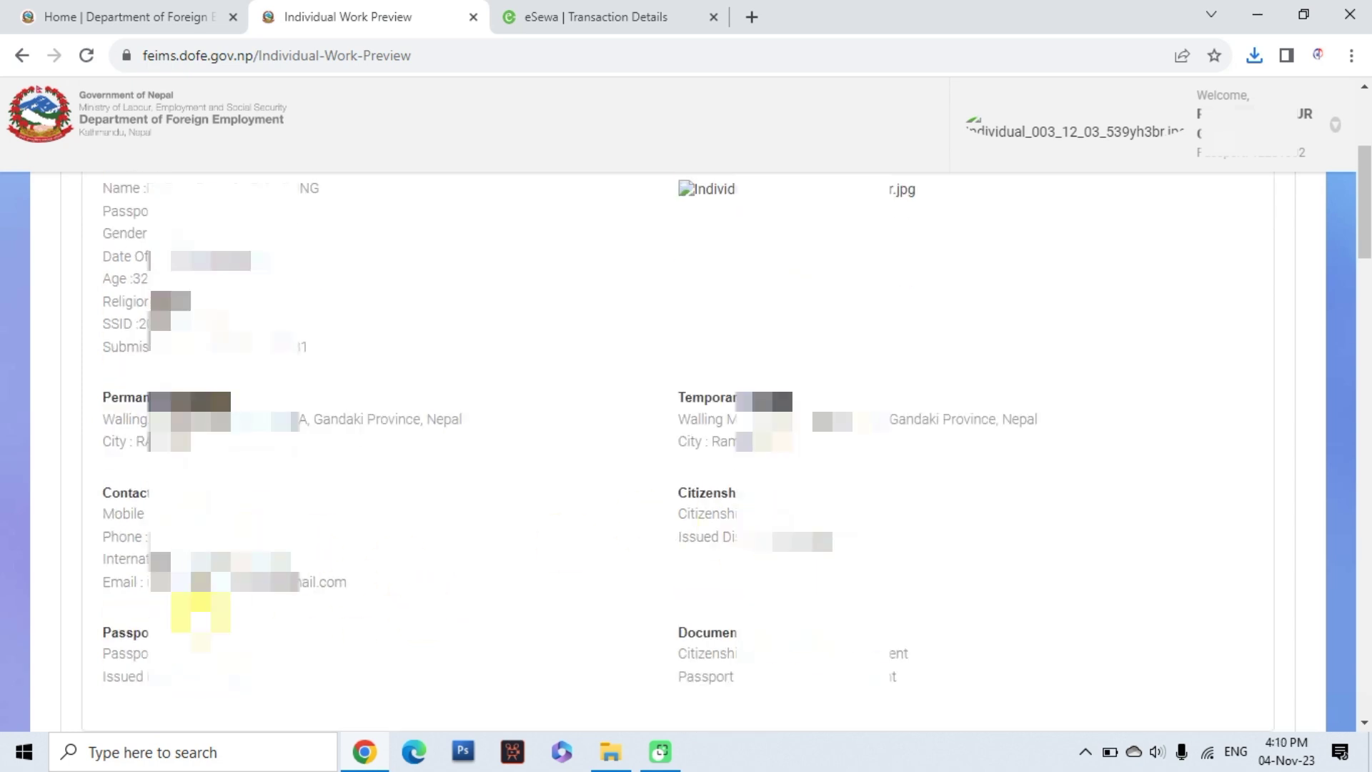
{"action": "scroll", "coordinate": [240, 580], "scroll_direction": "down", "scroll_amount": 1}
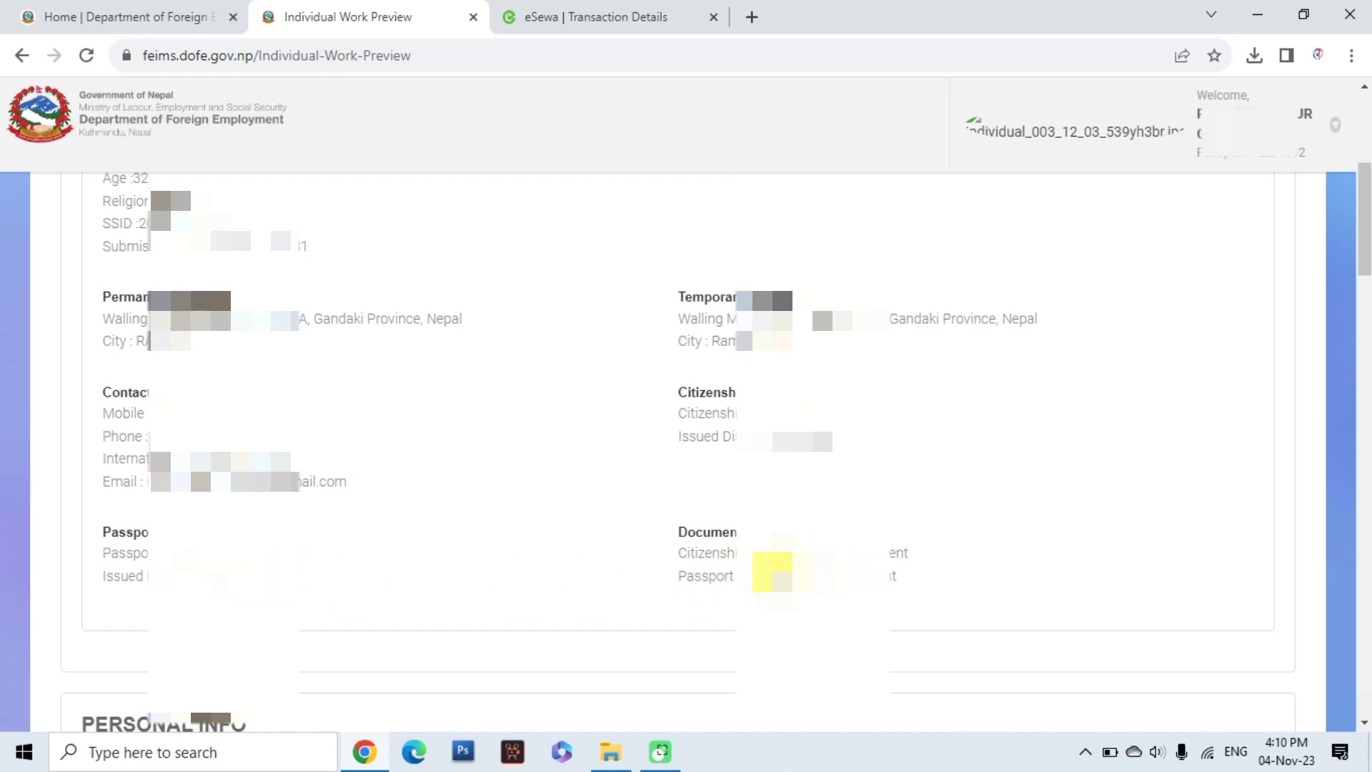
{"action": "scroll", "coordinate": [193, 542], "scroll_direction": "down", "scroll_amount": 7}
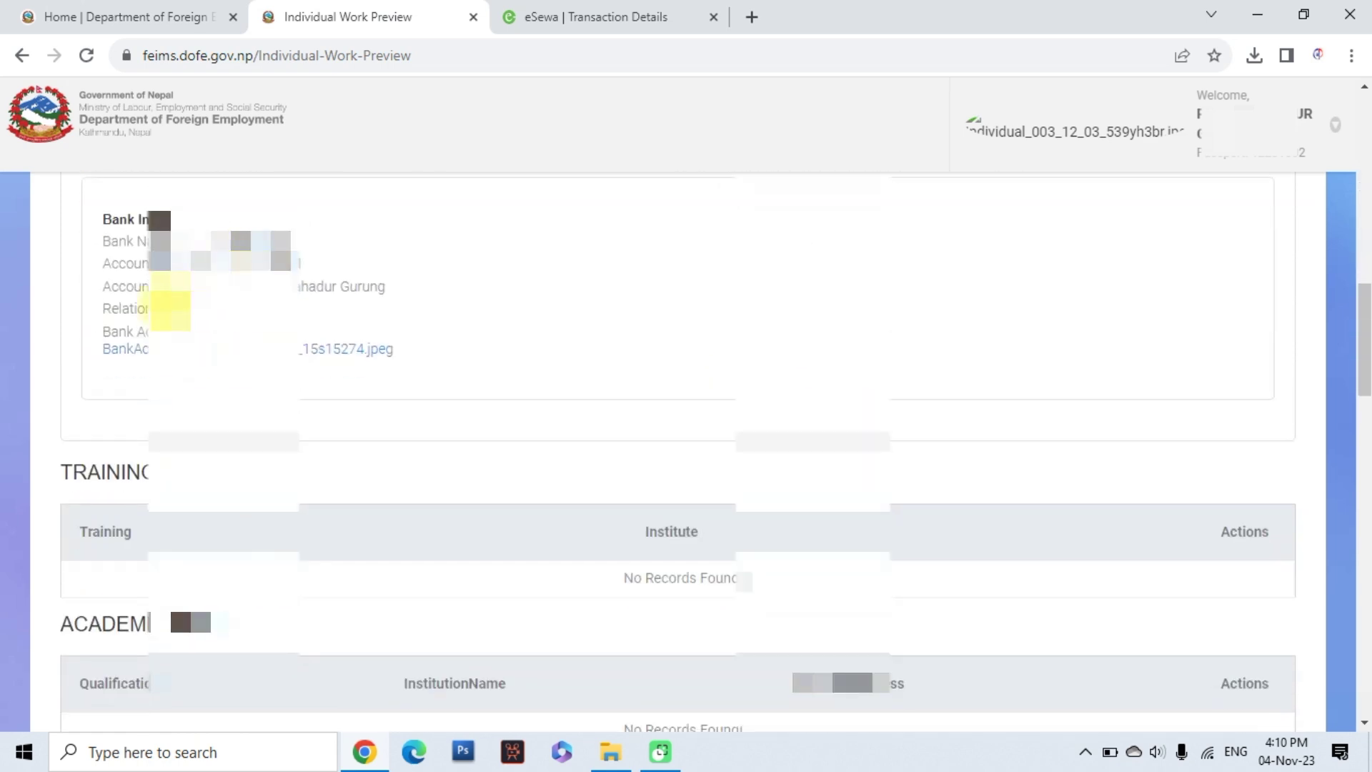
{"action": "scroll", "coordinate": [91, 362], "scroll_direction": "down", "scroll_amount": 4}
{"action": "scroll", "coordinate": [170, 533], "scroll_direction": "down", "scroll_amount": 1}
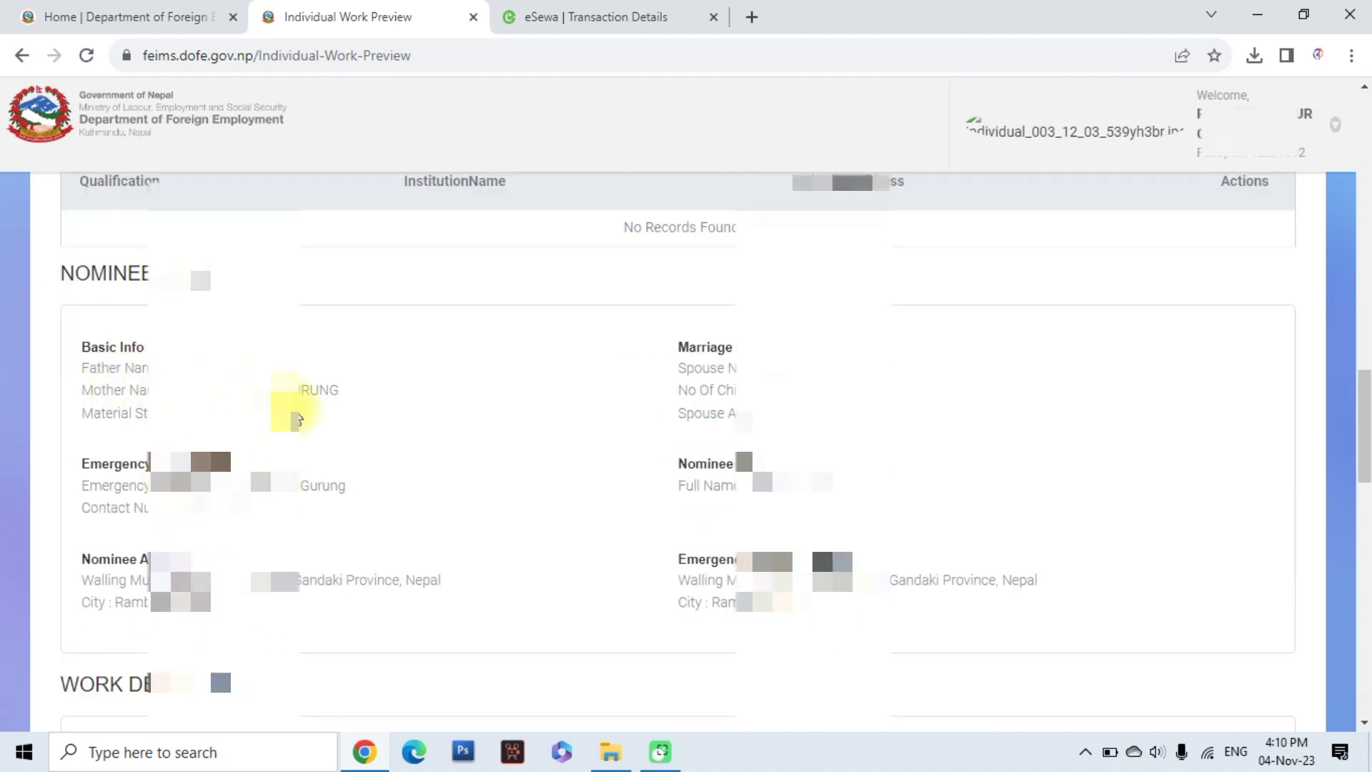
{"action": "scroll", "coordinate": [269, 400], "scroll_direction": "down", "scroll_amount": 1}
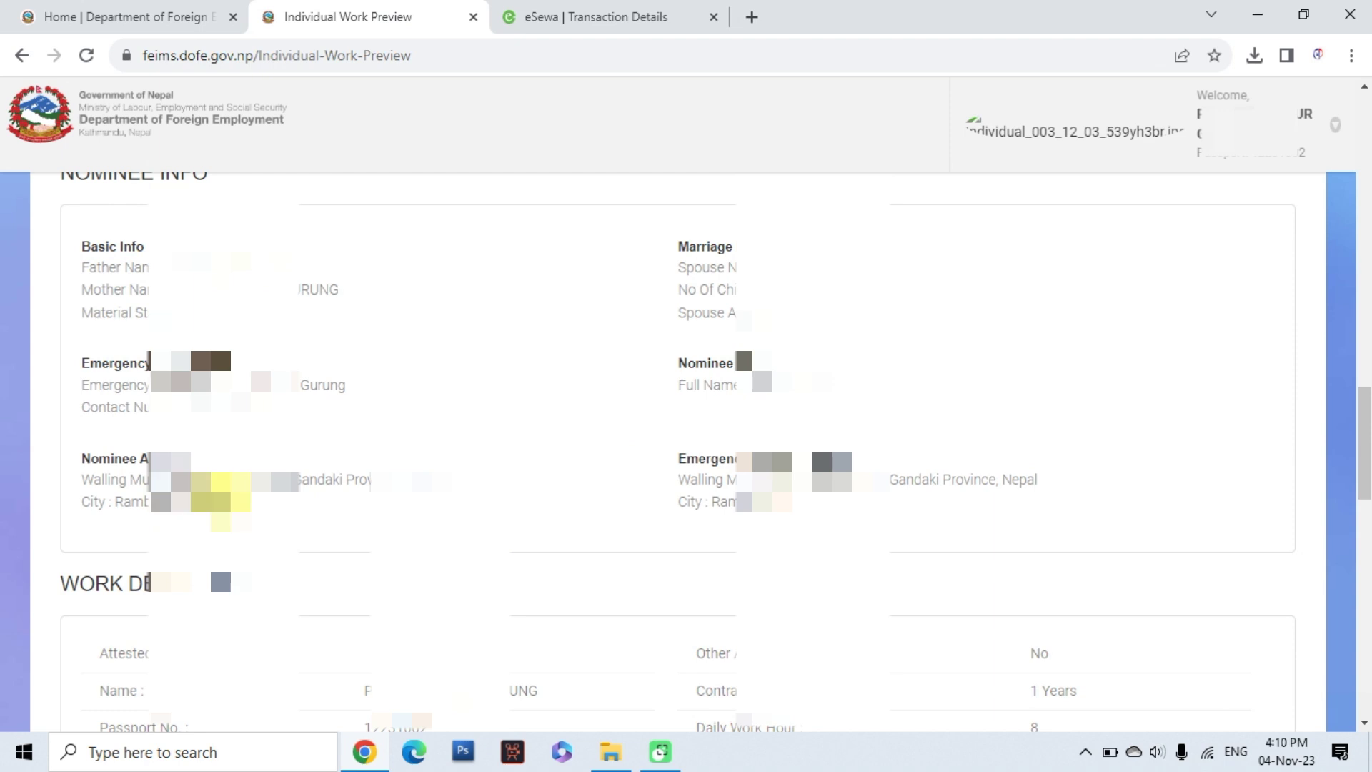
{"action": "scroll", "coordinate": [698, 588], "scroll_direction": "down", "scroll_amount": 2}
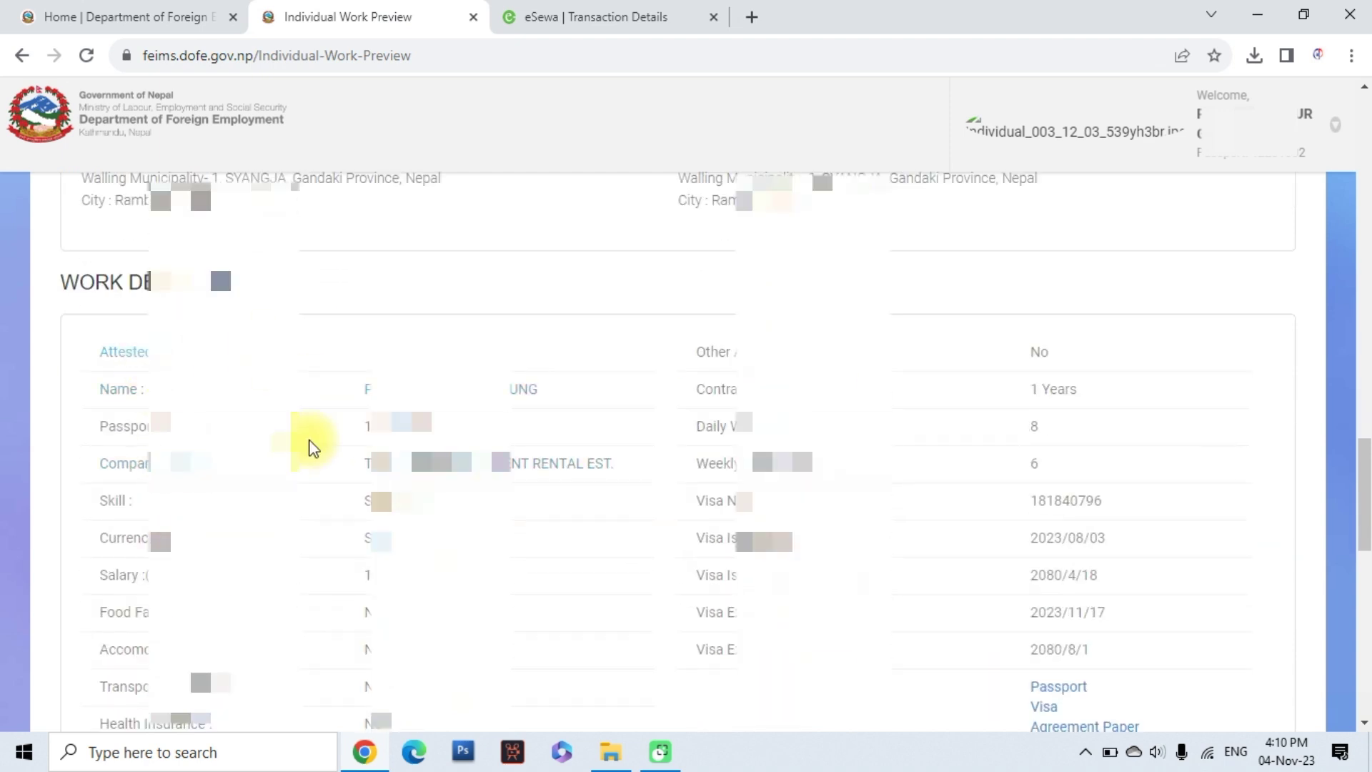
{"action": "scroll", "coordinate": [582, 543], "scroll_direction": "down", "scroll_amount": 2}
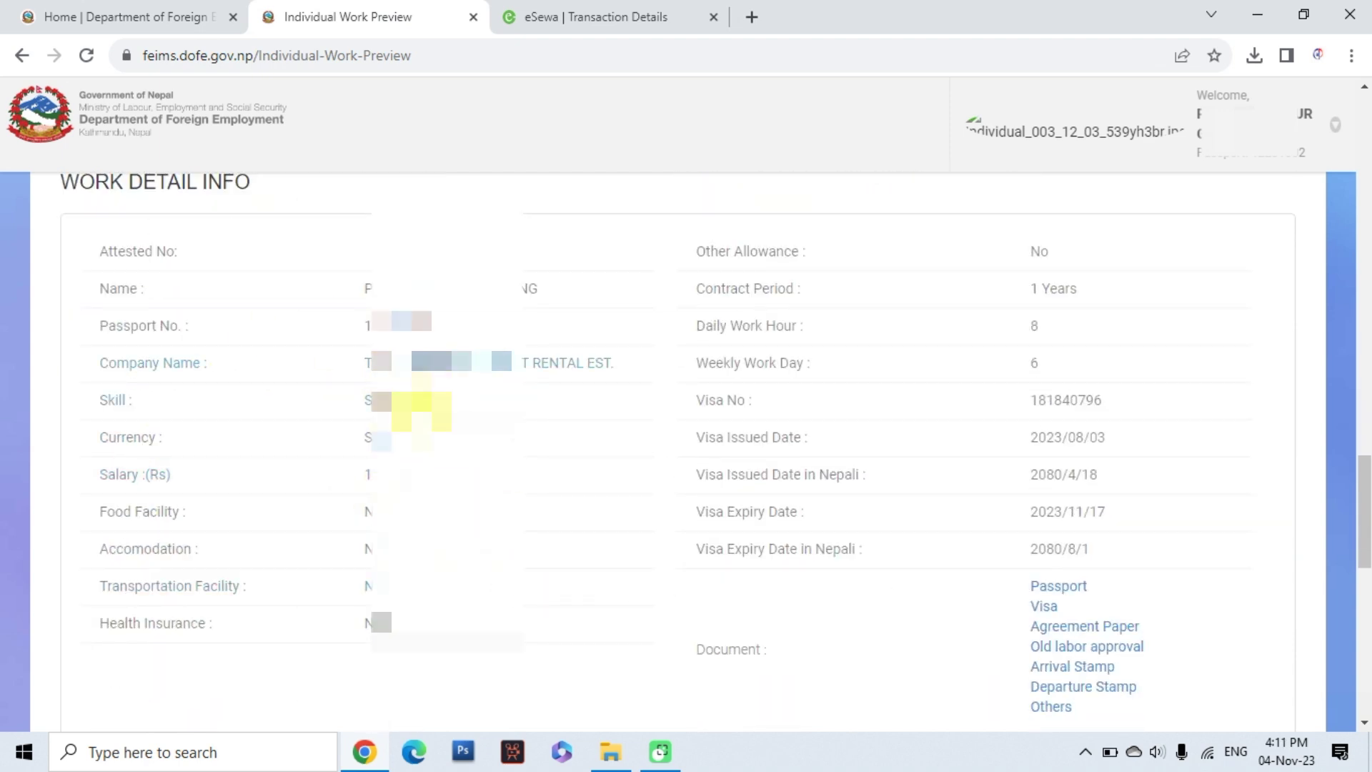
{"action": "scroll", "coordinate": [1001, 629], "scroll_direction": "down", "scroll_amount": 1}
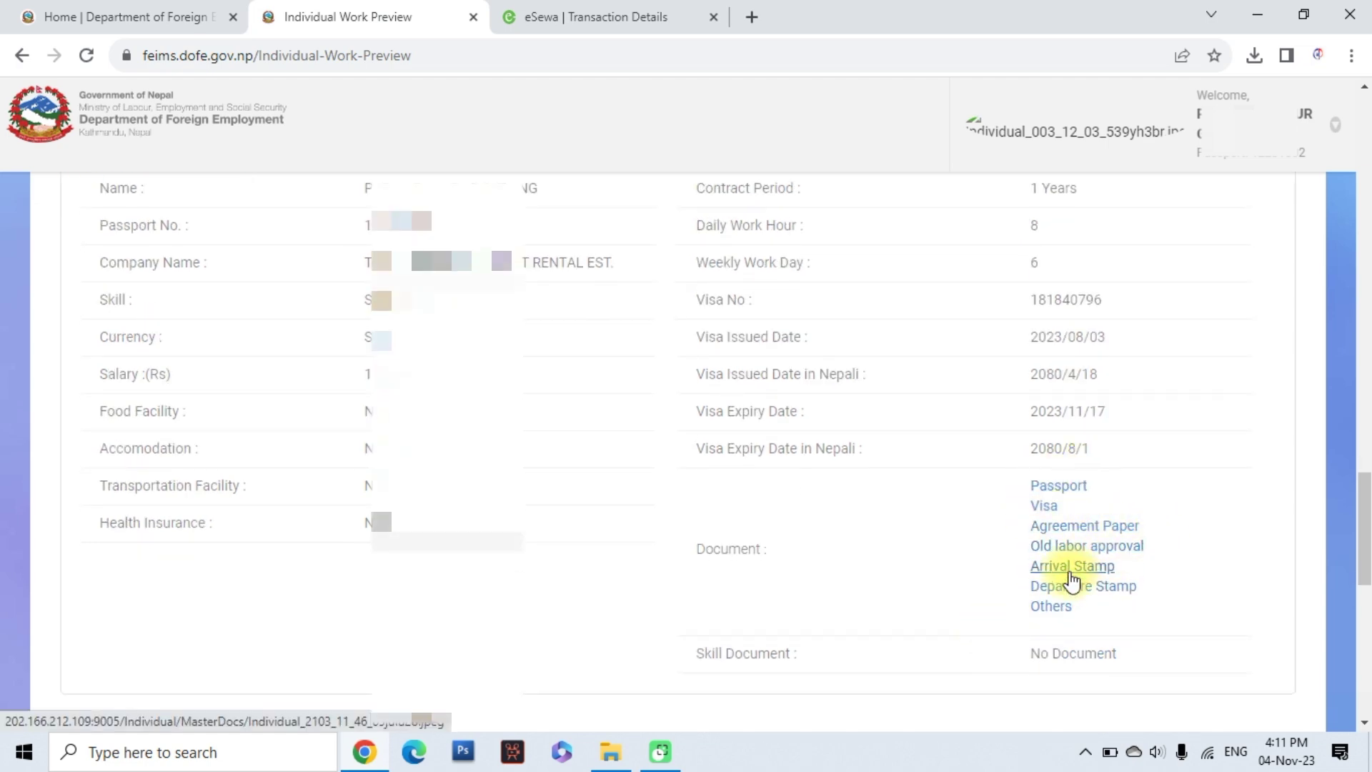
{"action": "scroll", "coordinate": [1057, 613], "scroll_direction": "down", "scroll_amount": 4}
{"action": "scroll", "coordinate": [318, 590], "scroll_direction": "down", "scroll_amount": 2}
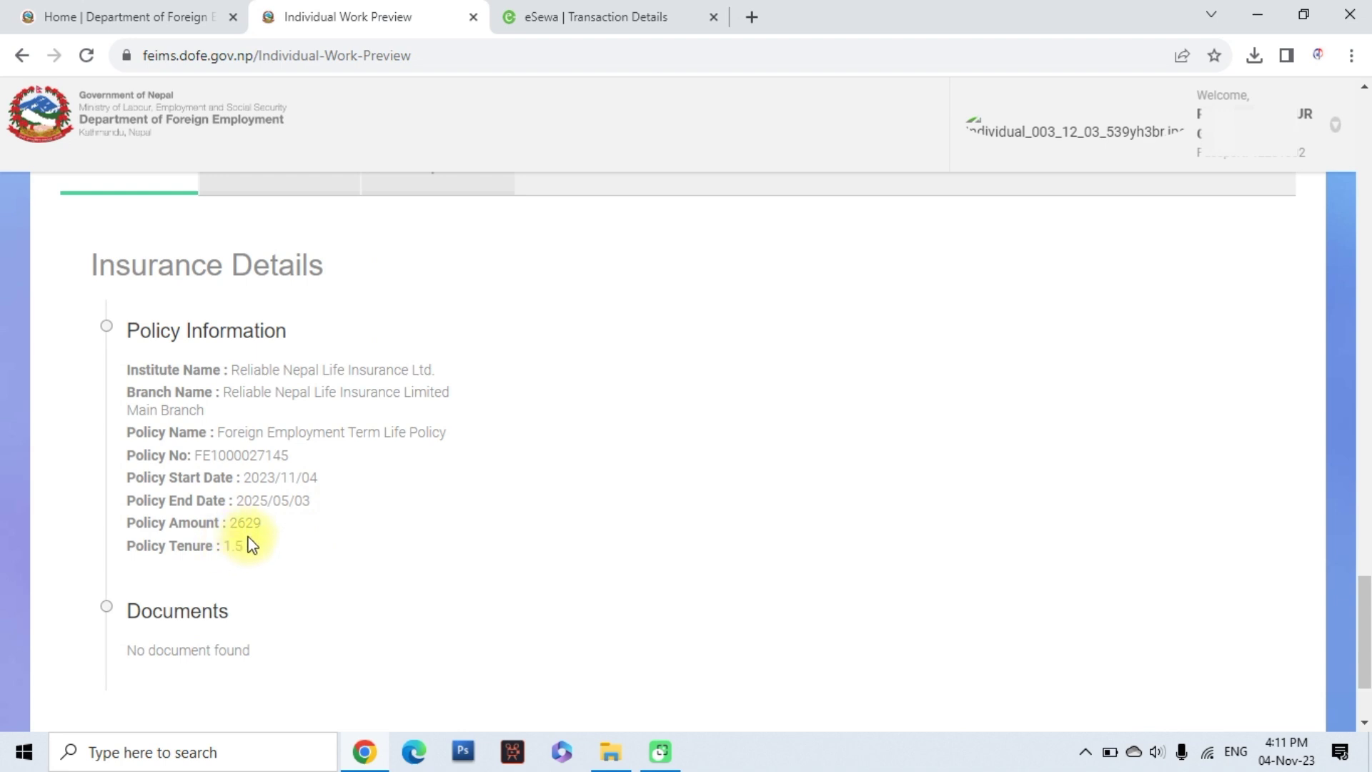
{"action": "scroll", "coordinate": [259, 537], "scroll_direction": "up", "scroll_amount": 1}
View the Welfare Fund and SSF deposit details, then continue to office and token date selection
{"action": "left_click", "coordinate": [293, 301]}
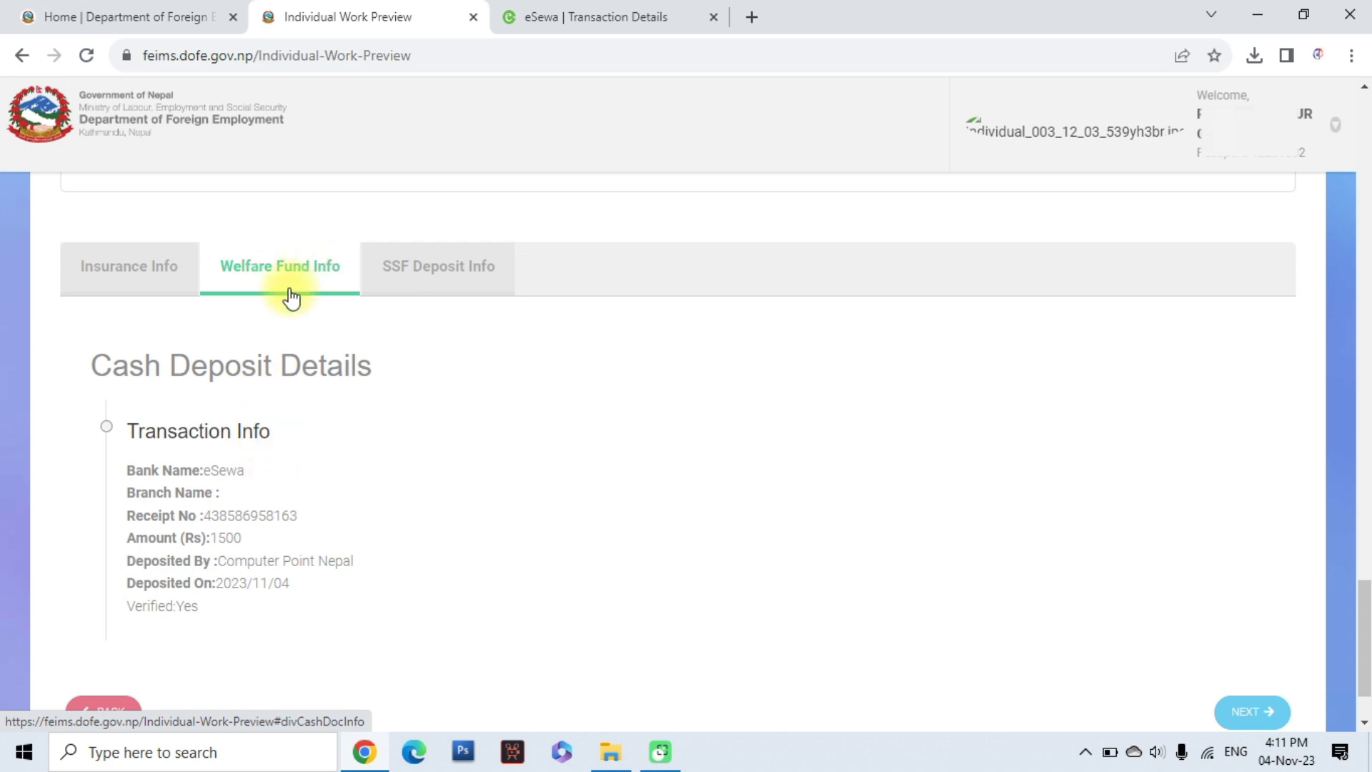
{"action": "left_click", "coordinate": [438, 279]}
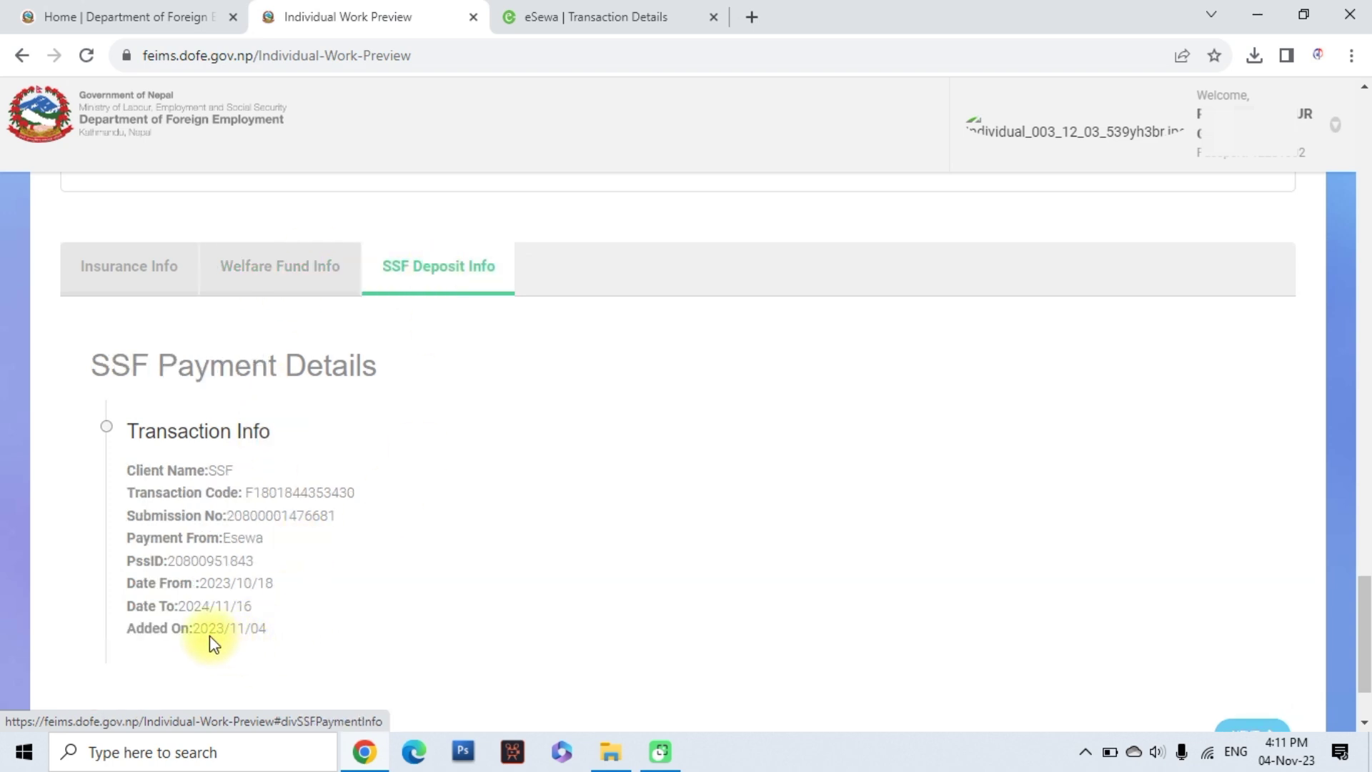
{"action": "scroll", "coordinate": [277, 587], "scroll_direction": "down", "scroll_amount": 2}
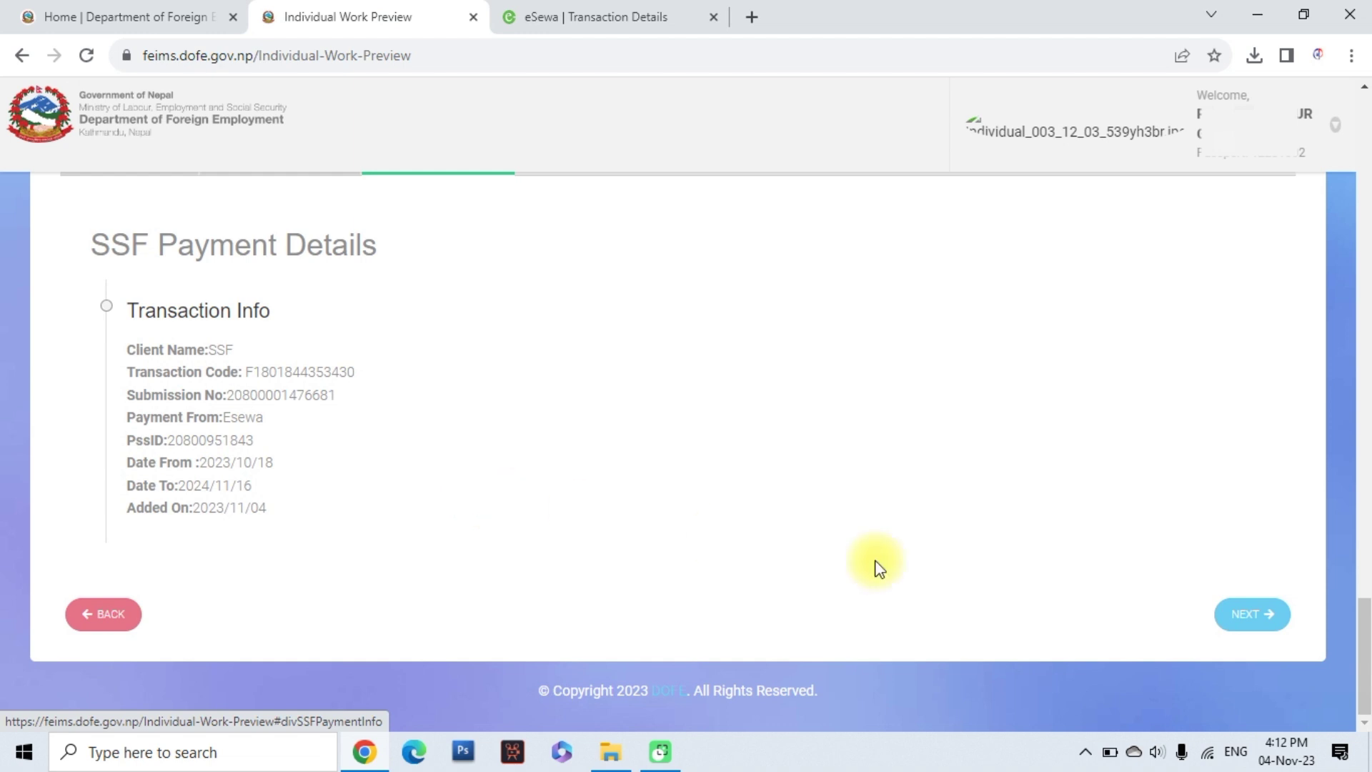
{"action": "left_click", "coordinate": [1257, 616]}
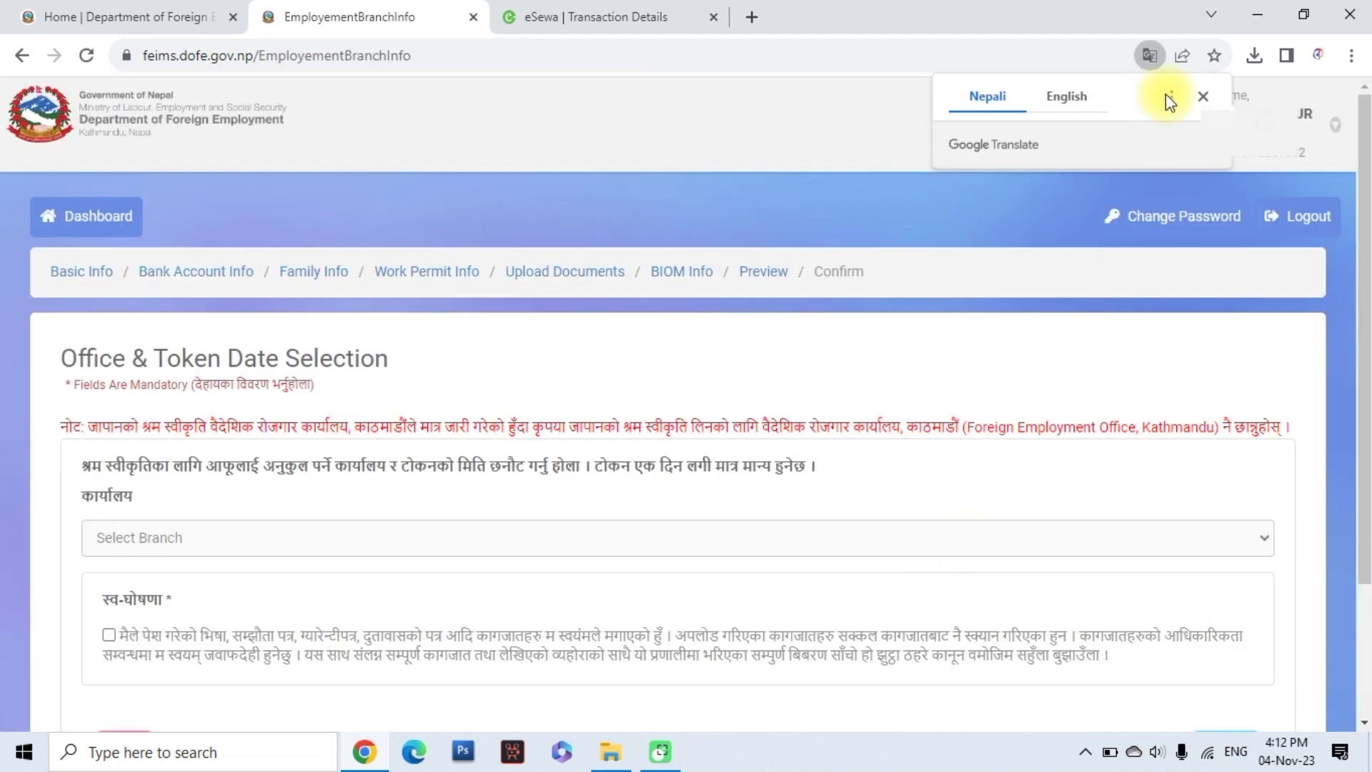
Dismiss the translation offer and select the Bhairahawa-L.E.O., Butwal office as branch
{"action": "left_click", "coordinate": [1203, 96]}
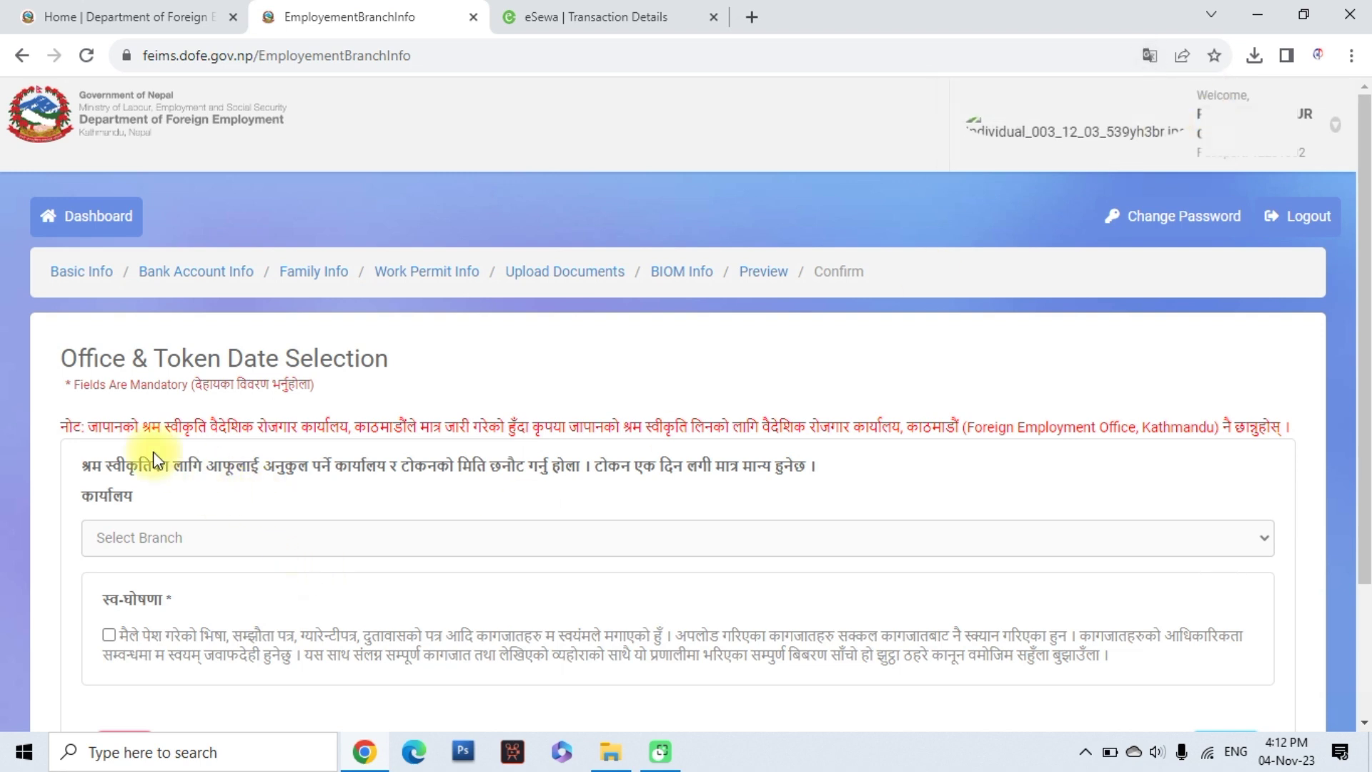
{"action": "scroll", "coordinate": [196, 546], "scroll_direction": "down", "scroll_amount": 2}
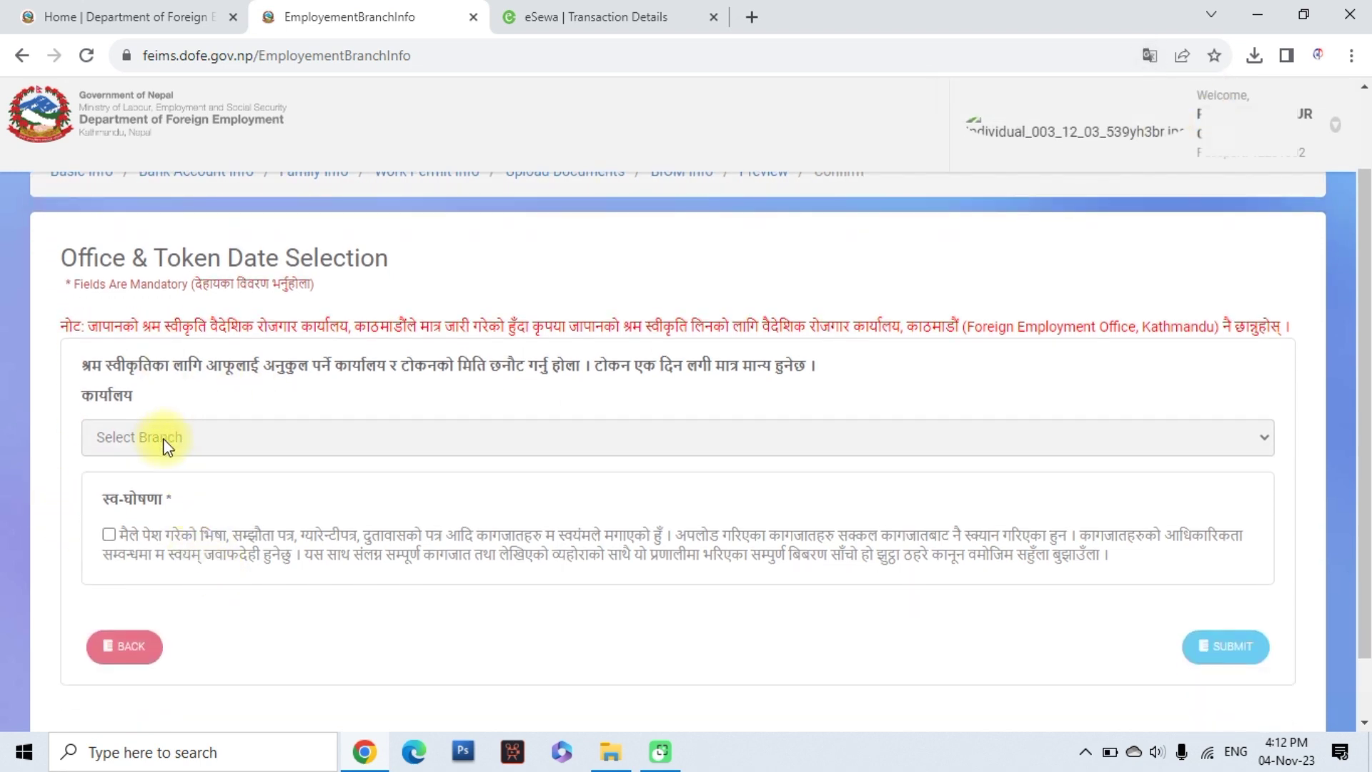
{"action": "left_click", "coordinate": [214, 440]}
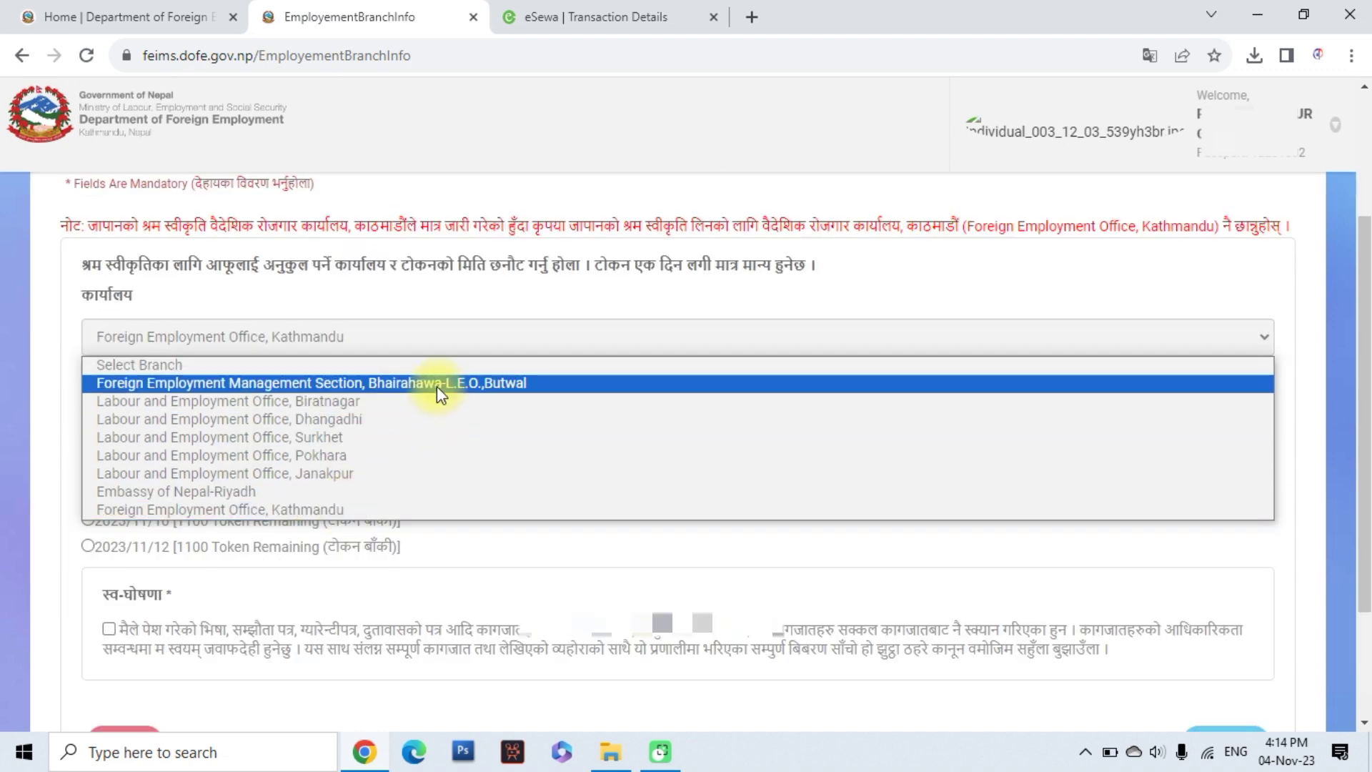
{"action": "left_click", "coordinate": [436, 383]}
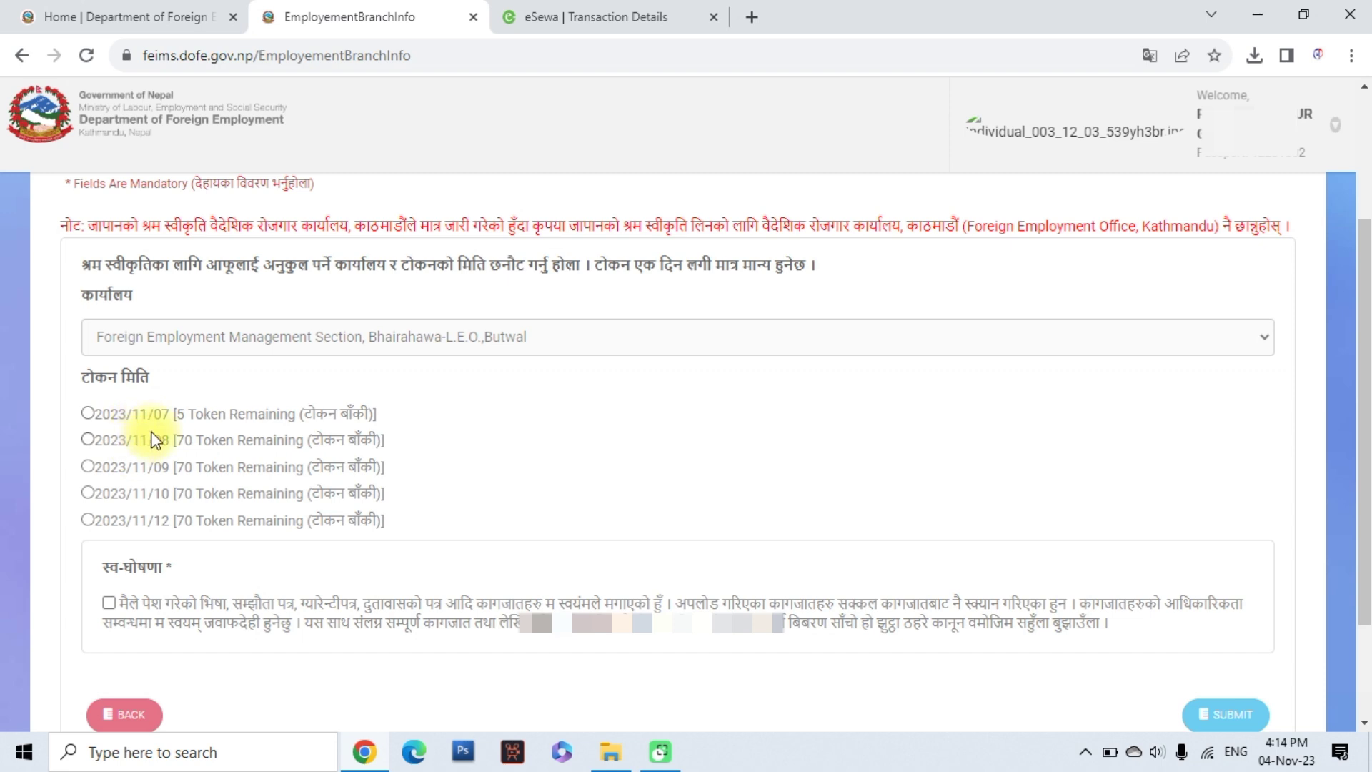
Choose token date 2023/11/07 and submit the application
{"action": "left_click", "coordinate": [88, 411]}
{"action": "scroll", "coordinate": [261, 424], "scroll_direction": "down", "scroll_amount": 2}
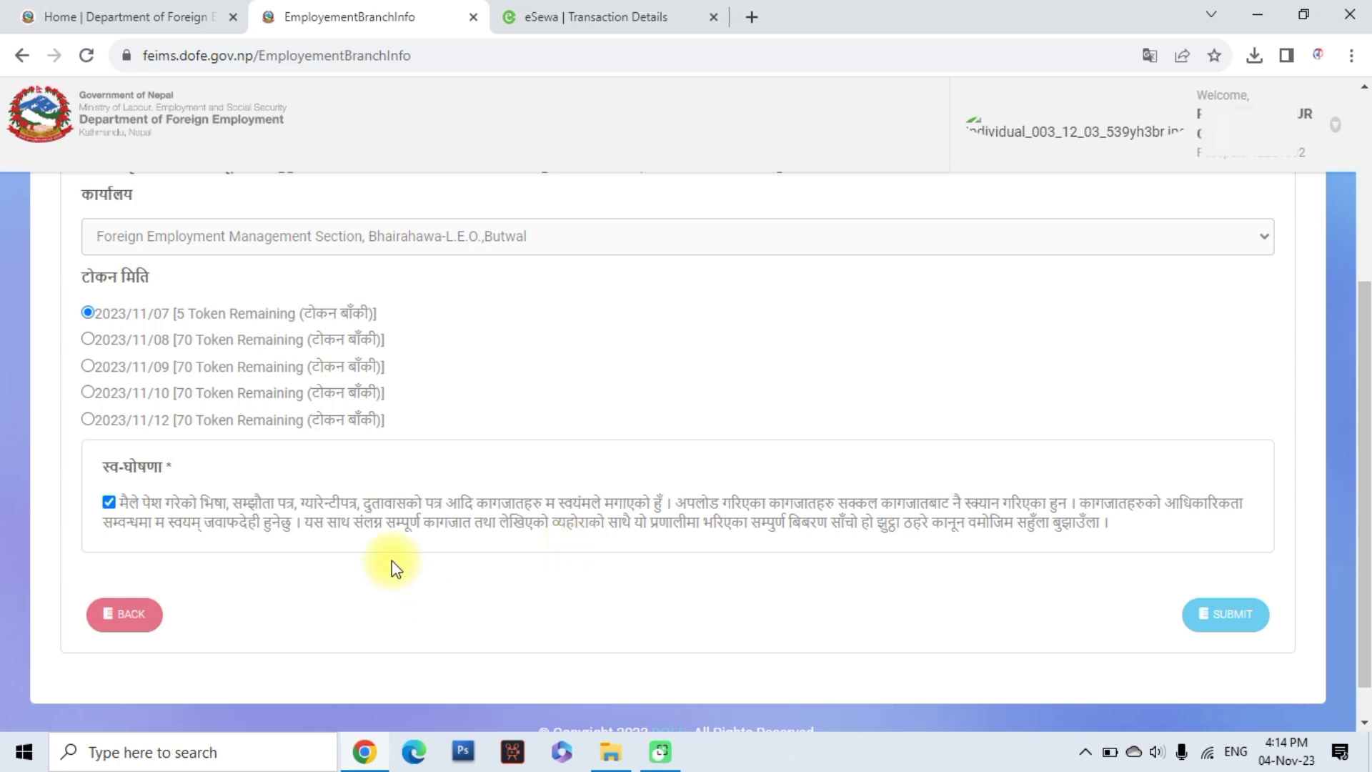
{"action": "left_click", "coordinate": [1229, 628]}
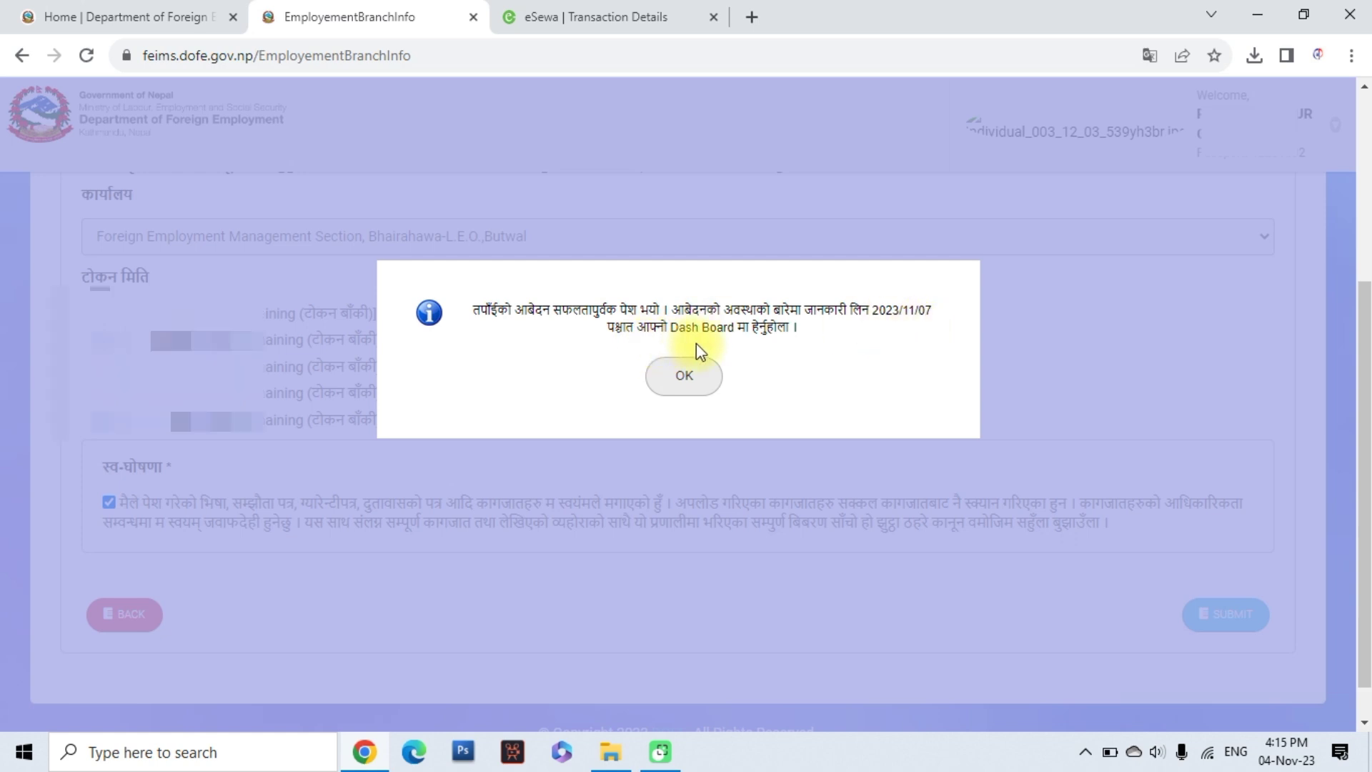
Acknowledge the submission success message, confirm the SUBMITTED status, and log out
{"action": "left_click", "coordinate": [685, 378]}
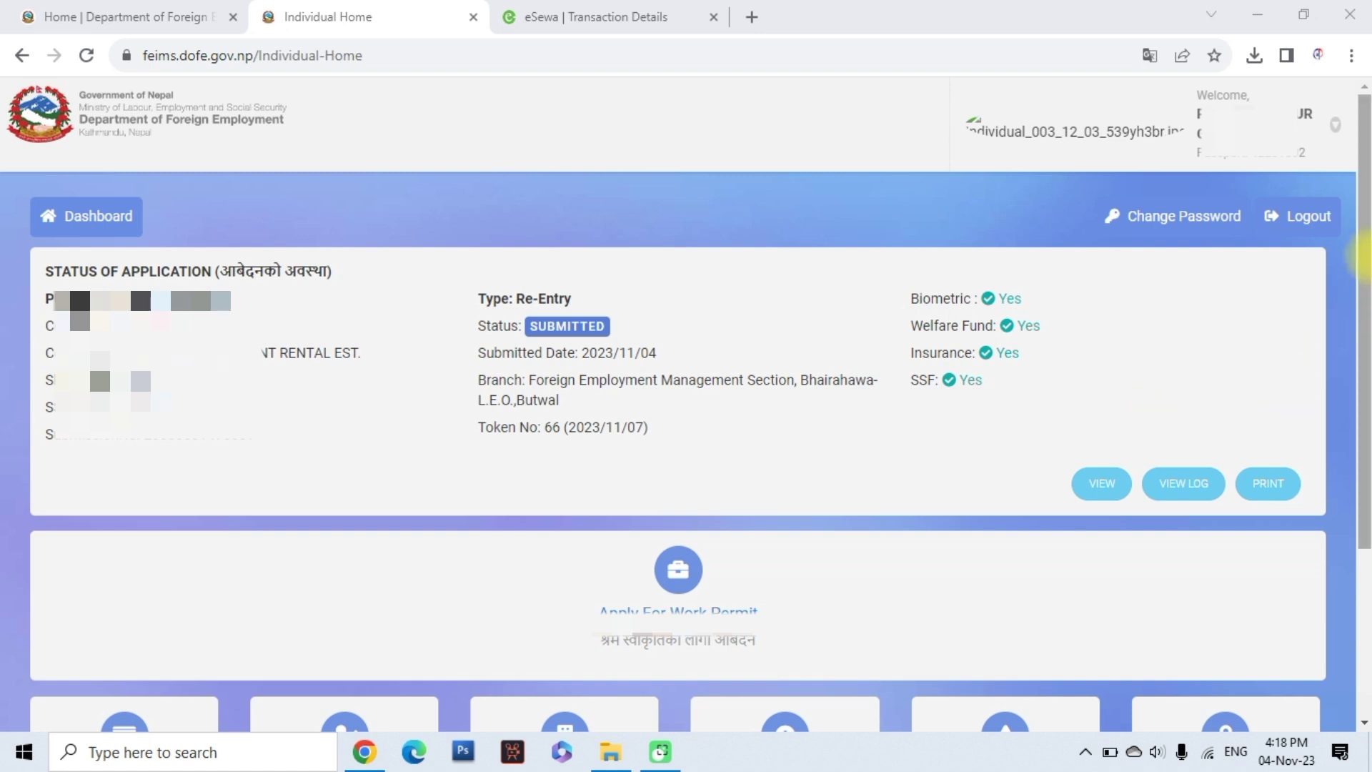
{"action": "left_click", "coordinate": [1304, 225]}
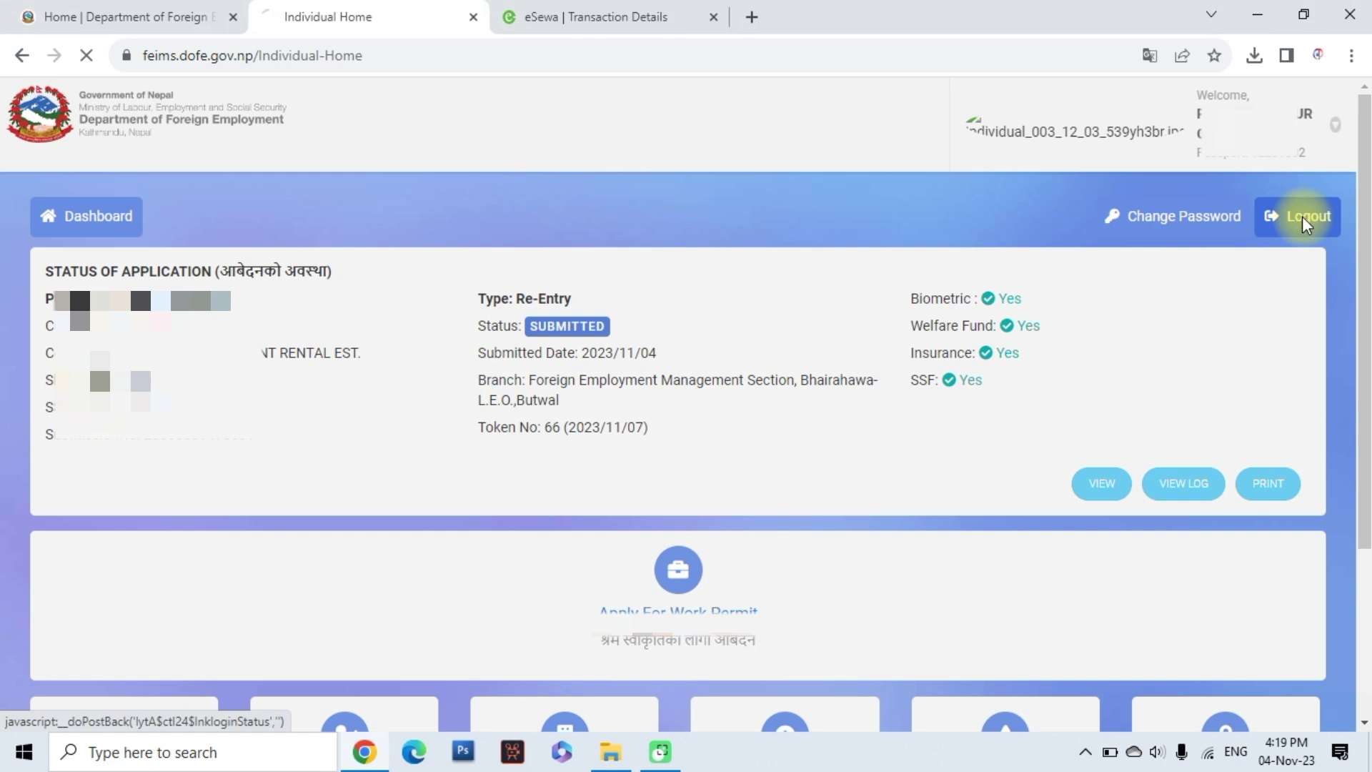